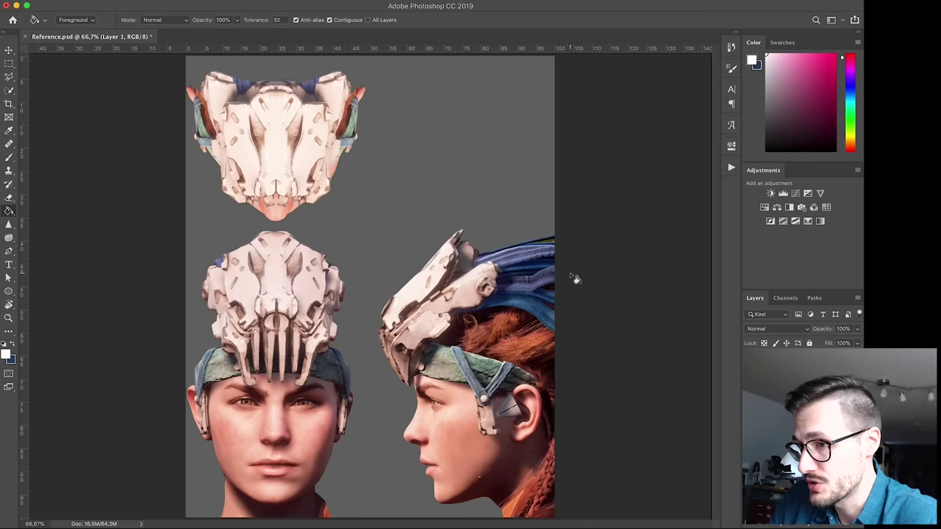
Show the alignment guides over the front, side and top reference views and examine the display options for guides
key(ctrl+semicolon)
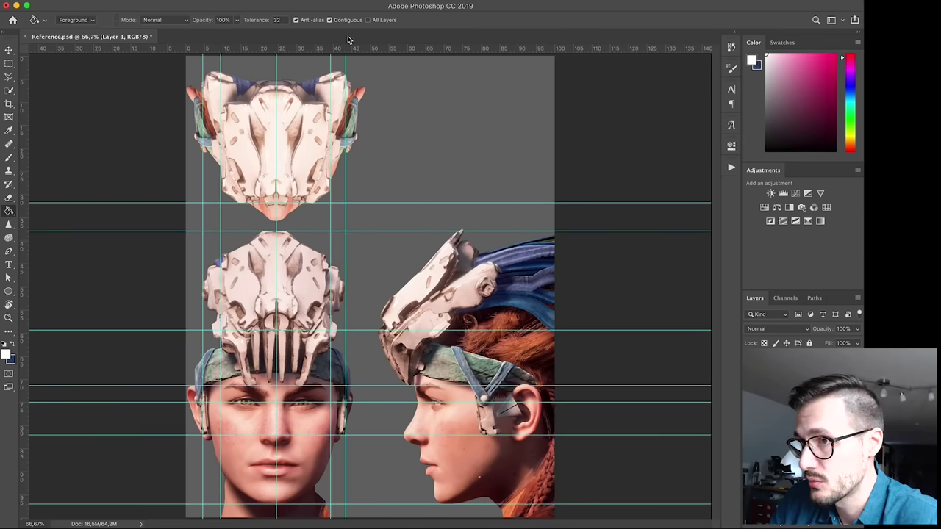
click(291, 2)
mouse_move(348, 182)
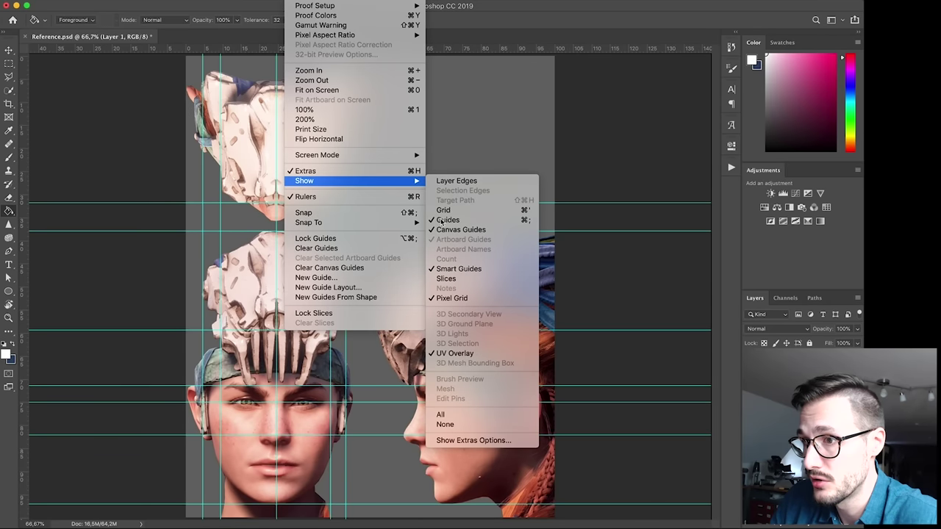
click(647, 142)
drag(636, 48, 603, 75)
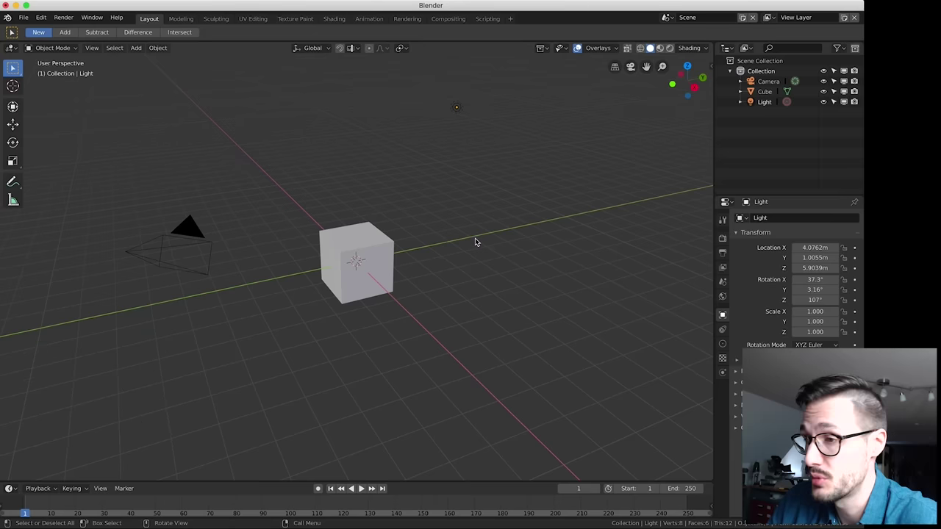
Switch to Chrome to view the blender.org home page, and return to Blender
key(super+Tab)
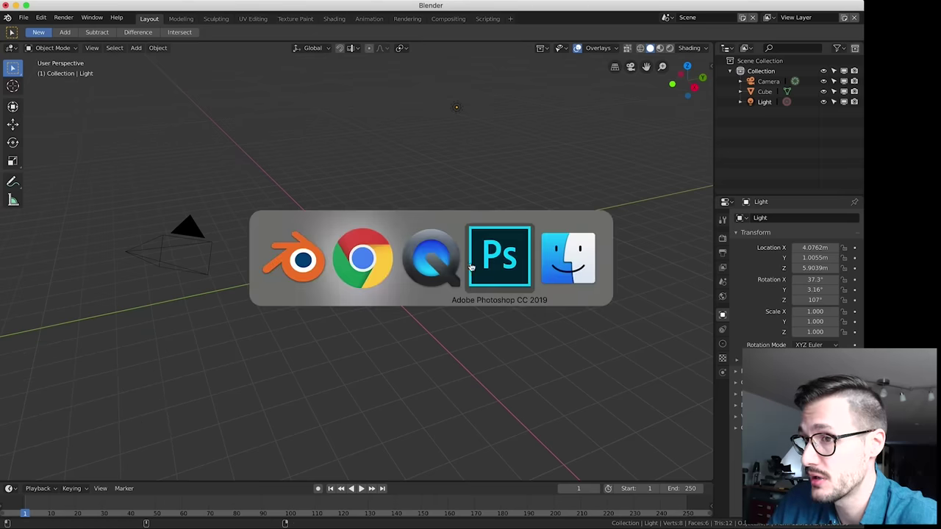
click(361, 257)
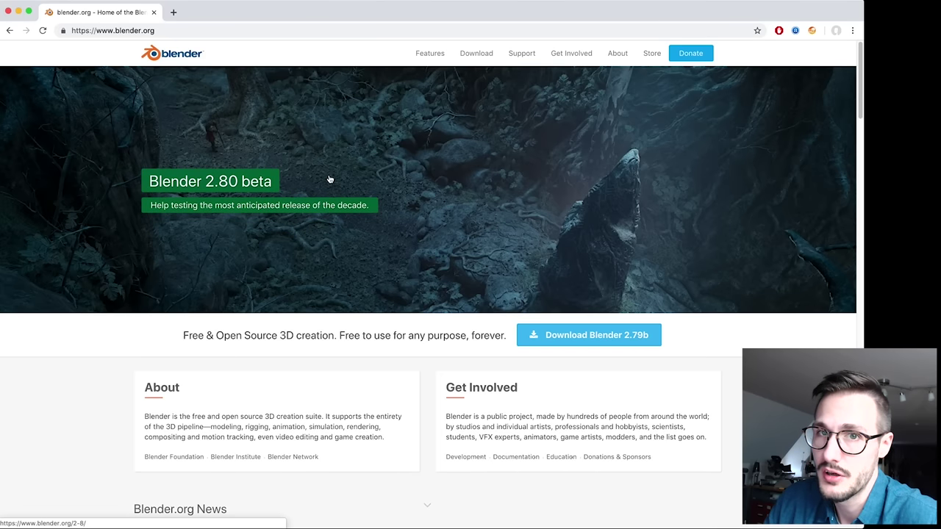
key(F1)
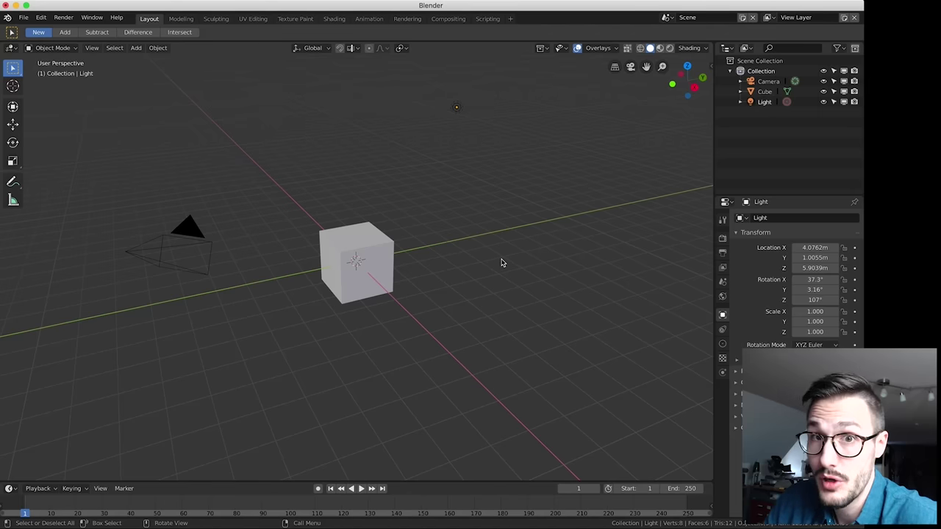
Examine the default cube by orbiting, panning and zooming around the scene
middle_drag(497, 255, 517, 272)
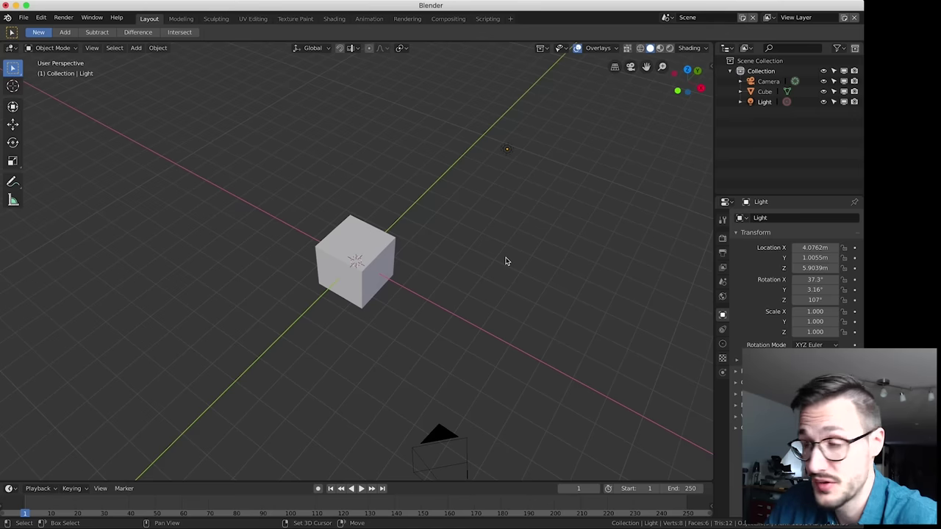
middle_drag(506, 261, 489, 278)
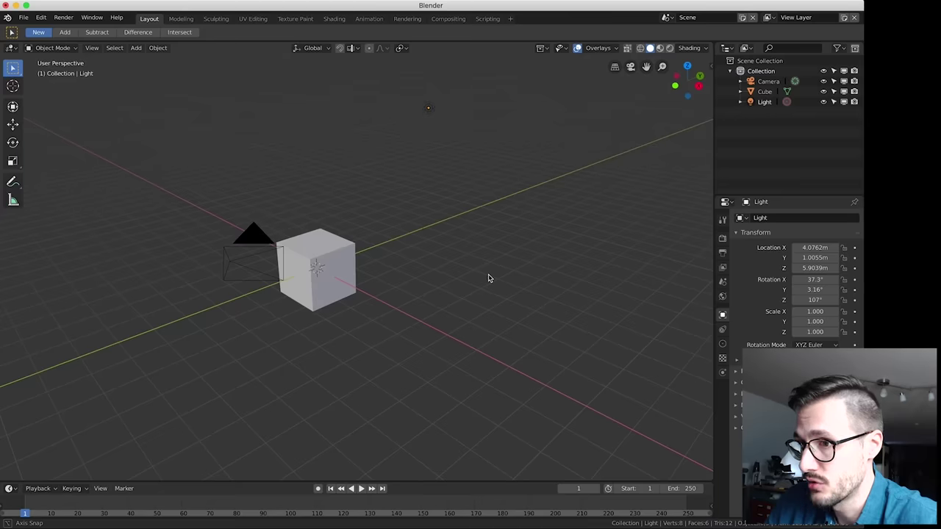
scroll(498, 301, up, 5)
shift+middle_drag(453, 287, 543, 301)
scroll(499, 301, down, 4)
scroll(498, 300, up, 3)
scroll(498, 302, down, 1)
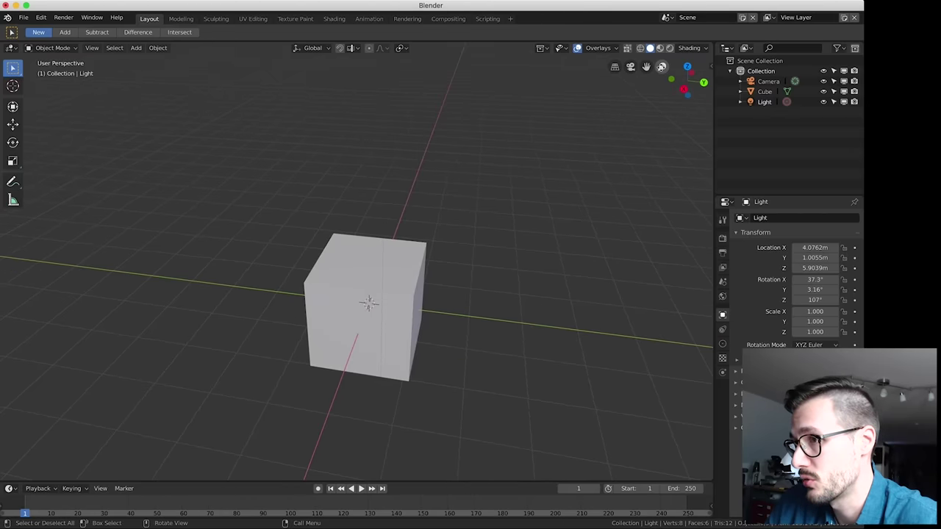
View the cube through the camera and along several axes, and return to a free perspective view
click(630, 67)
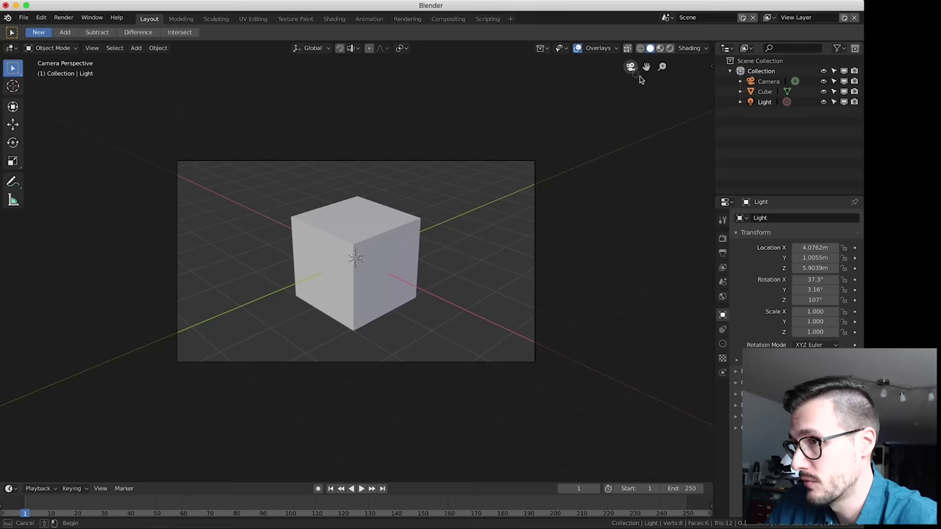
middle_drag(624, 124, 587, 171)
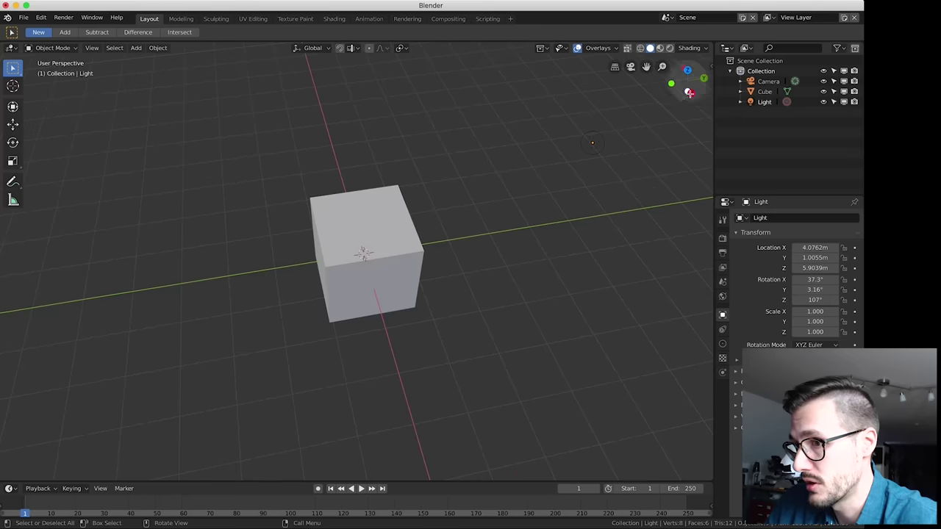
drag(690, 93, 686, 99)
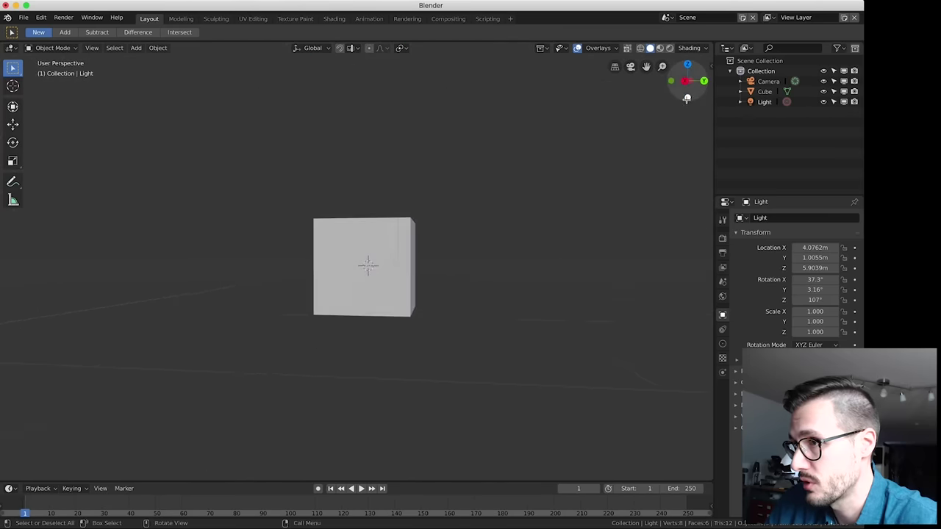
click(687, 98)
click(688, 64)
click(671, 81)
middle_drag(567, 196, 449, 268)
scroll(467, 248, up, 1)
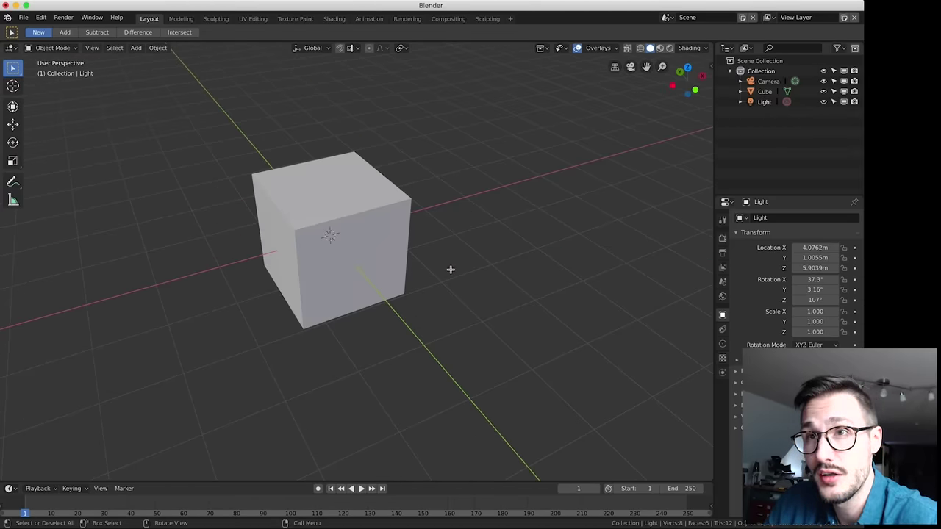
View the cube in the Front, Right and Top orthographic viewpoints, ending on the Front view
click(93, 49)
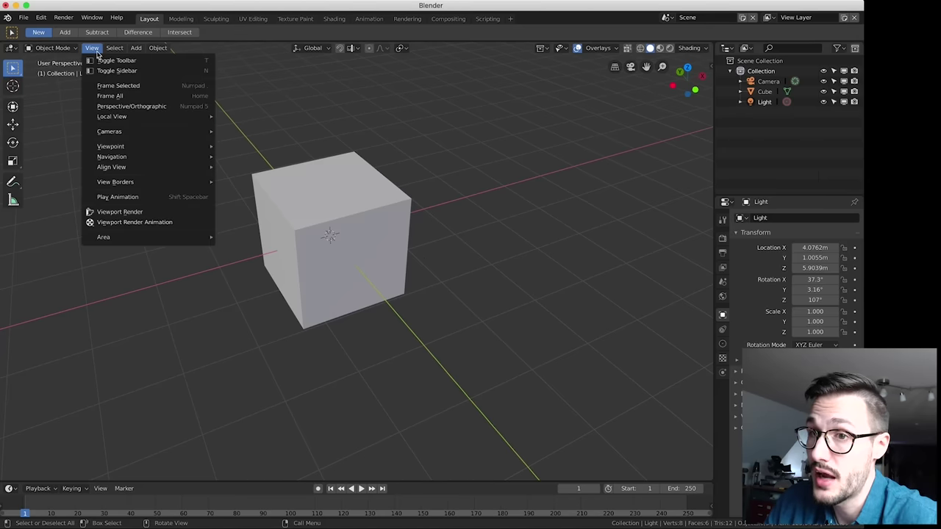
mouse_move(149, 147)
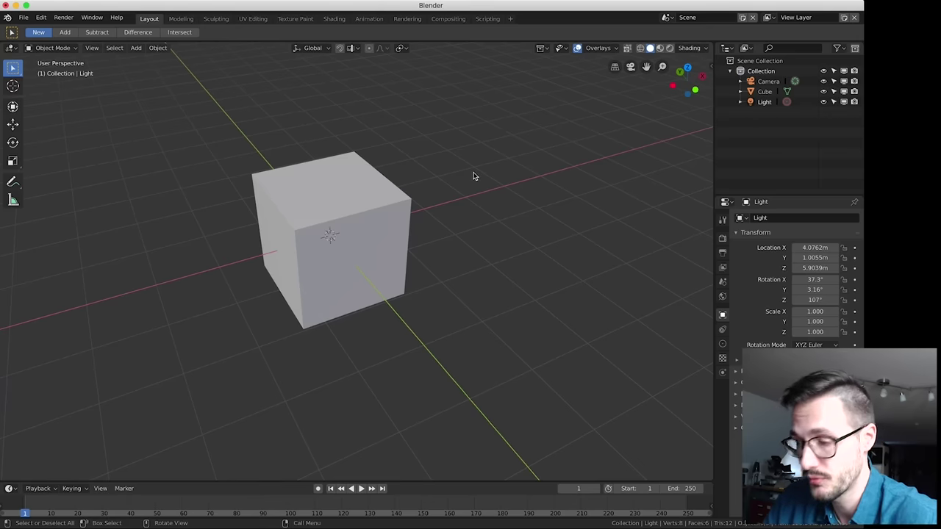
key(KP_3)
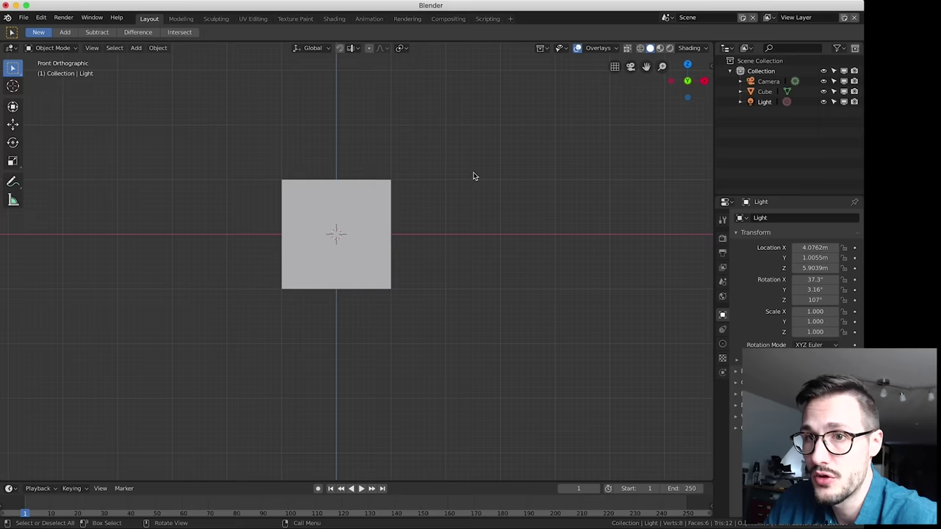
scroll(471, 182, up, 2)
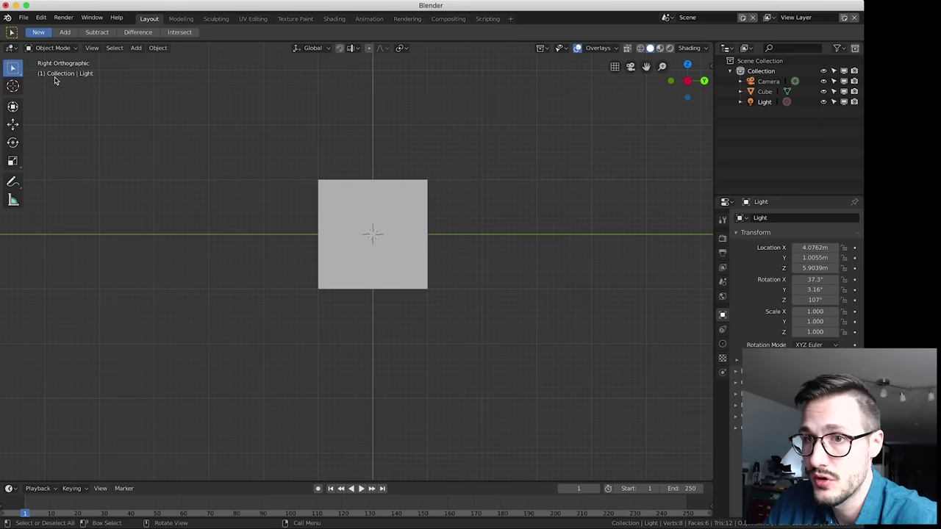
key(KP_1)
key(KP_3)
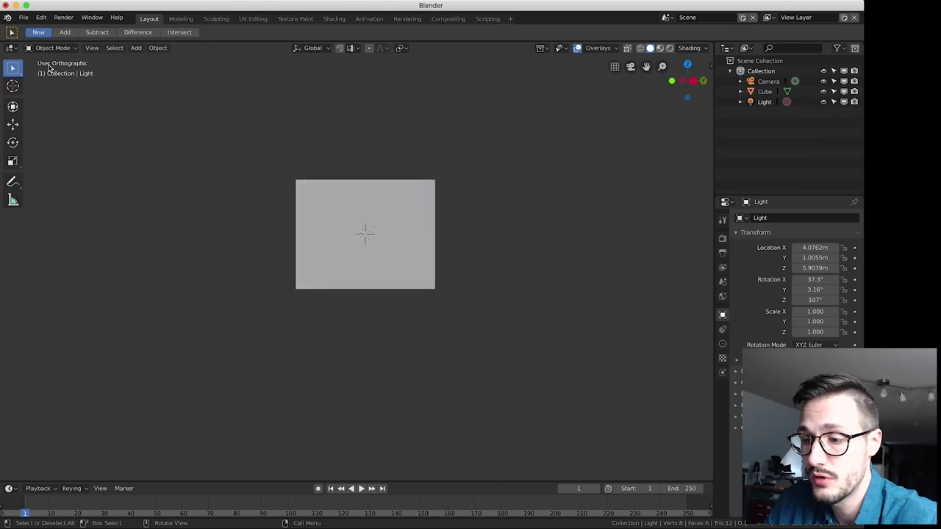
key(KP_7)
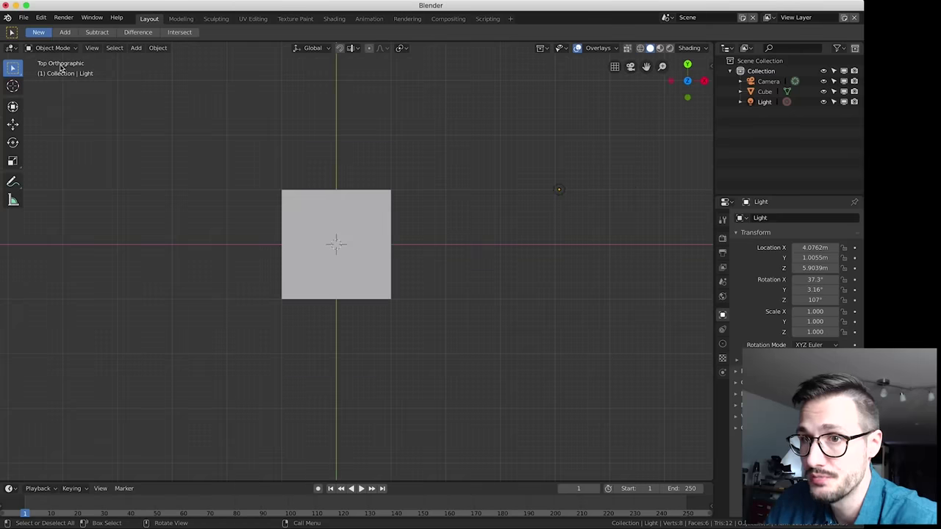
key(KP_1)
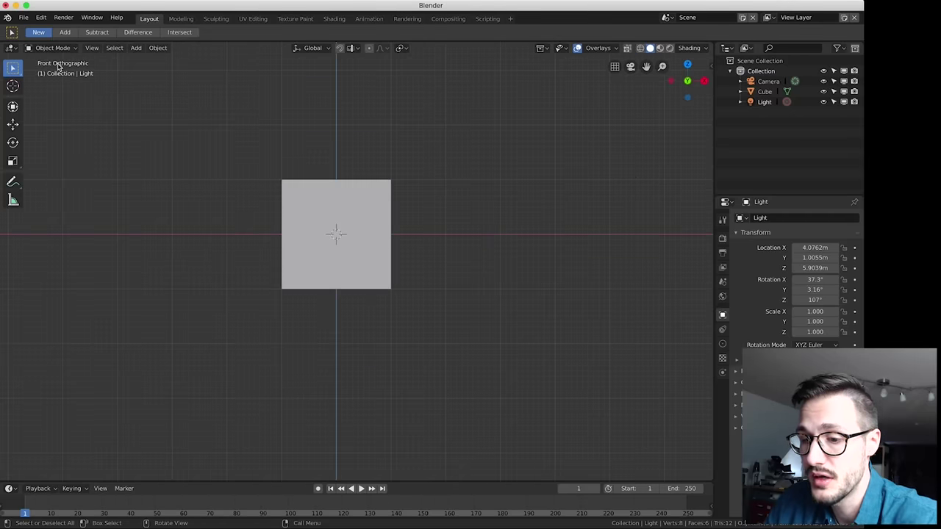
key(KP_3)
key(KP_7)
key(KP_1)
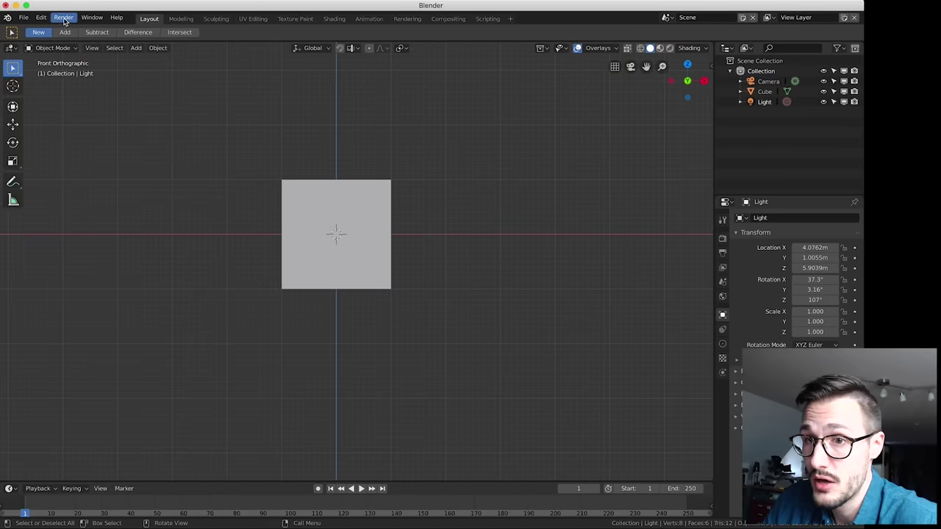
Open the Blender preferences
click(41, 17)
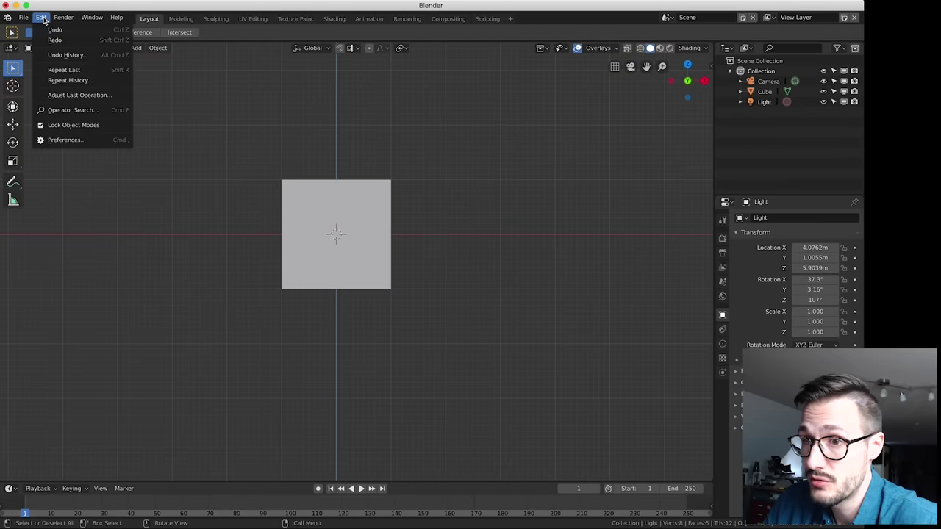
click(81, 145)
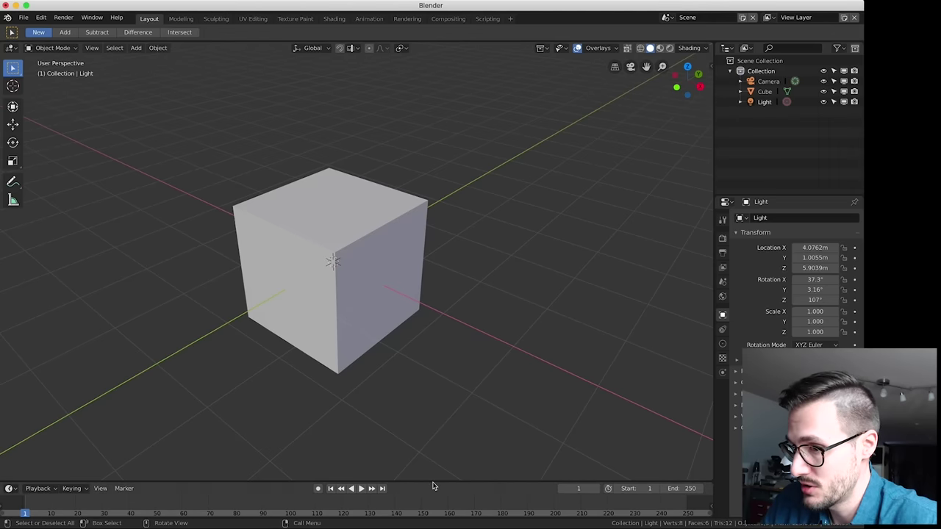
Shrink the timeline area to its header to enlarge the 3D viewport
drag(433, 481, 437, 523)
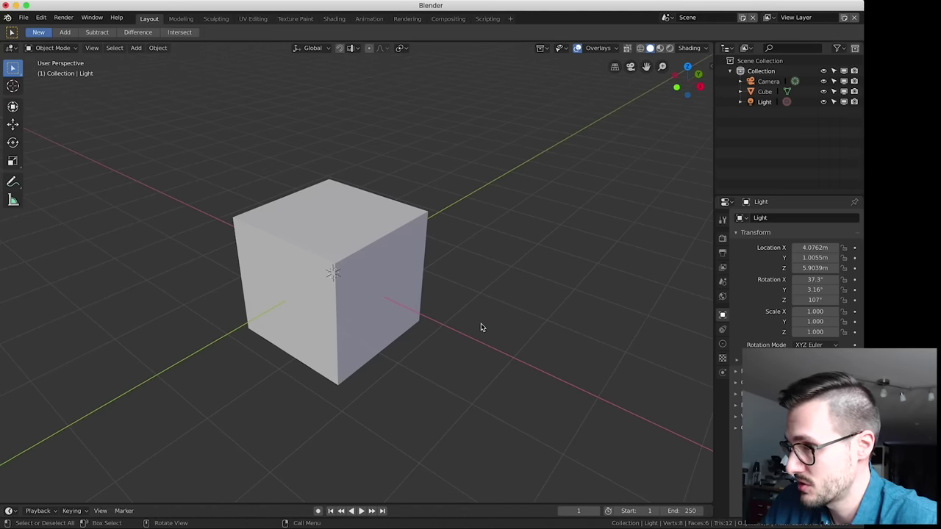
Show the 3D viewport's sidebar, select the cube to view its transform values, and hide the sidebar again
click(712, 68)
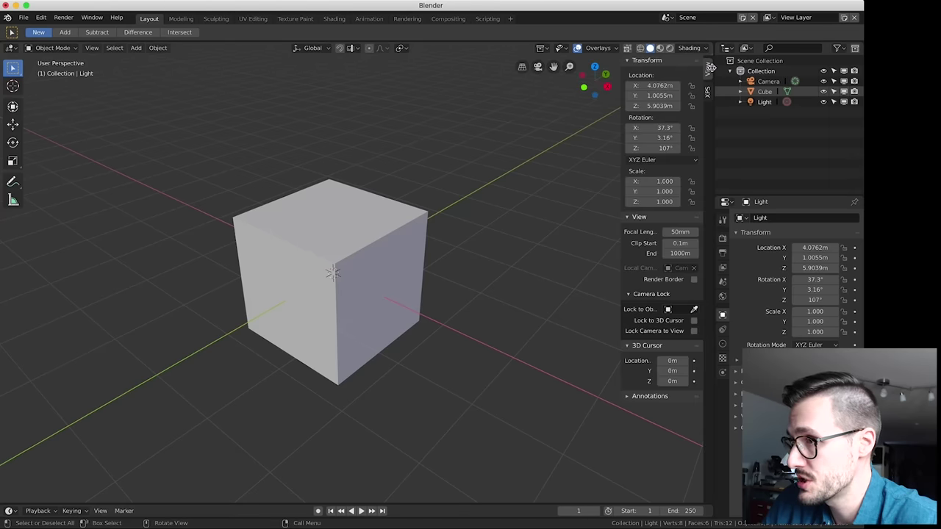
click(325, 277)
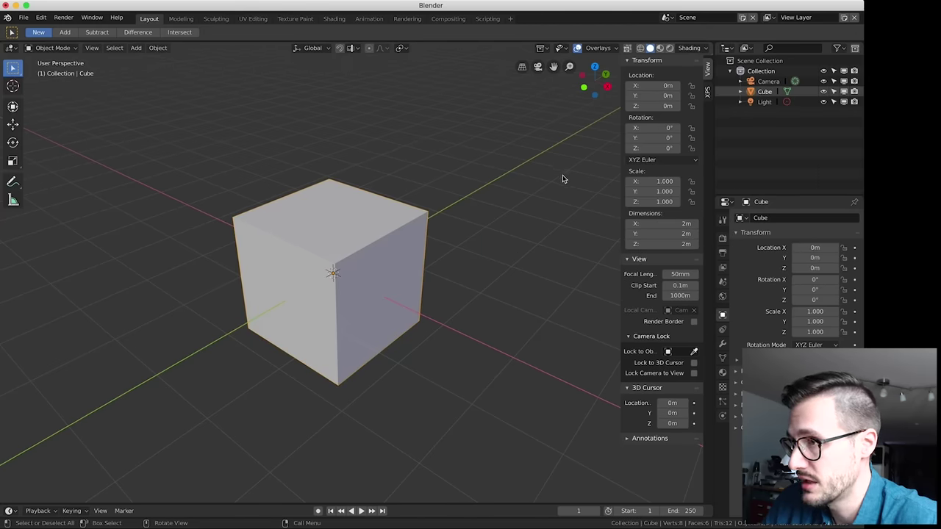
key(n)
key(n)
key(n)
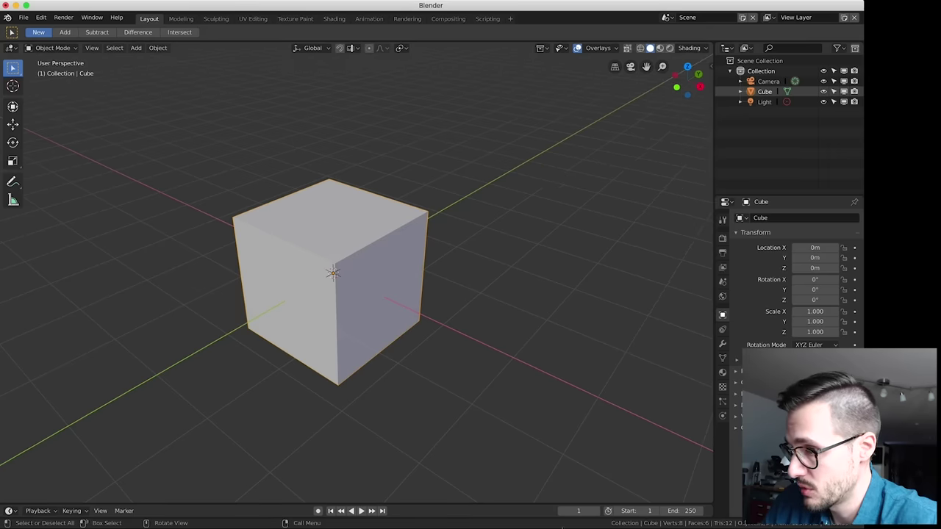
click(556, 520)
click(453, 88)
click(318, 123)
click(317, 185)
click(285, 70)
Toggle the 3D viewport's sidebar on and off repeatedly, leave it hidden, and deselect the cube
key(n)
key(n)
key(n)
key(n)
key(n)
key(n)
key(n)
key(n)
key(n)
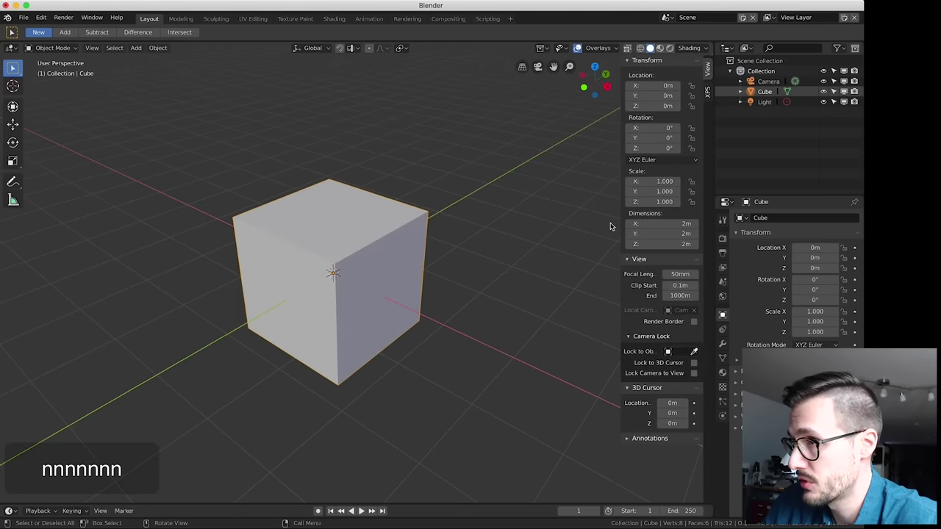
key(n)
click(534, 248)
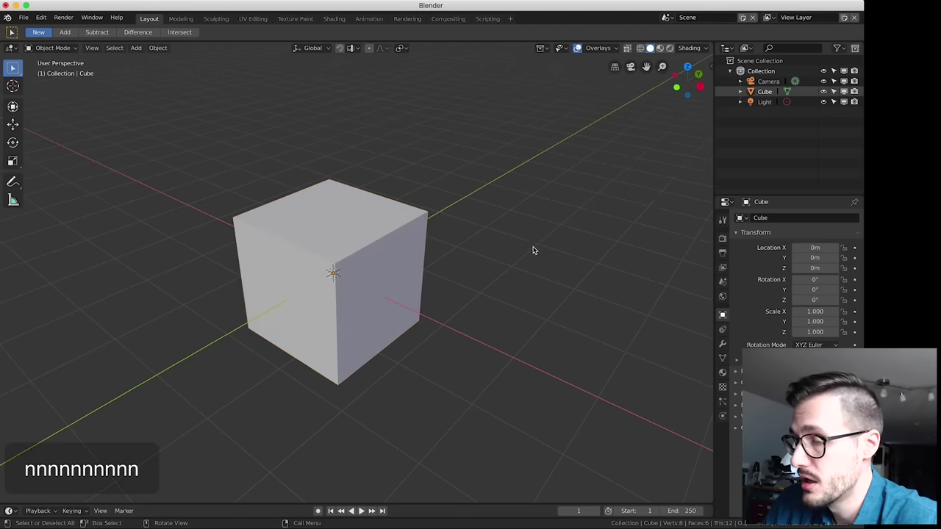
Split the 3D viewport horizontally at about half its height into two stacked viewports
shift+middle_drag(498, 309, 507, 296)
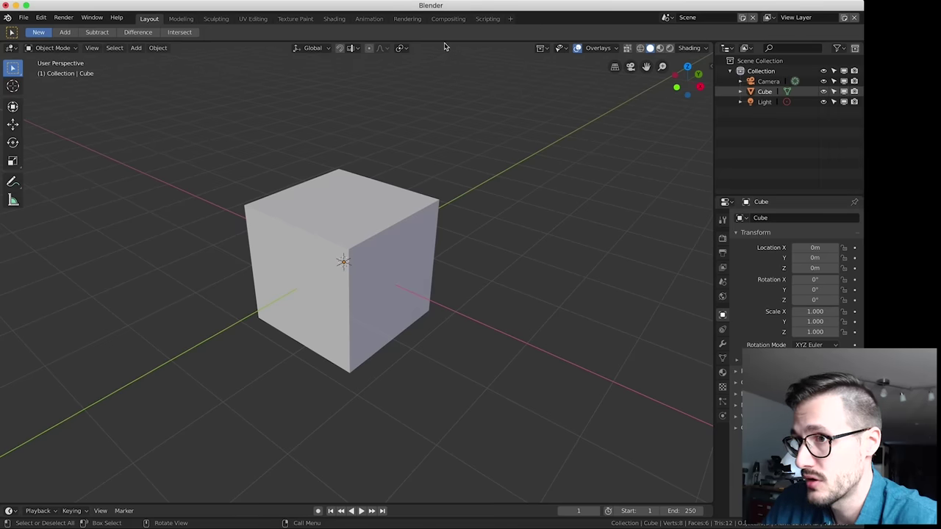
right_click(713, 228)
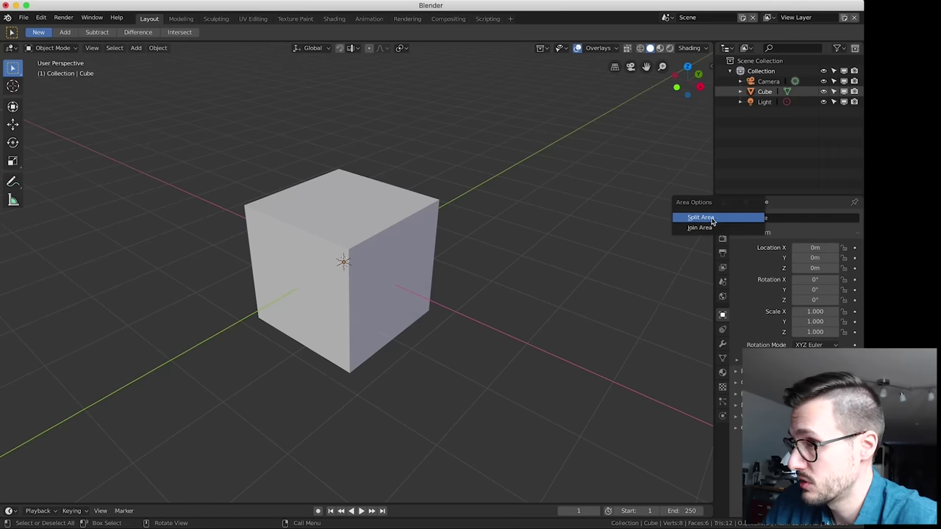
click(713, 218)
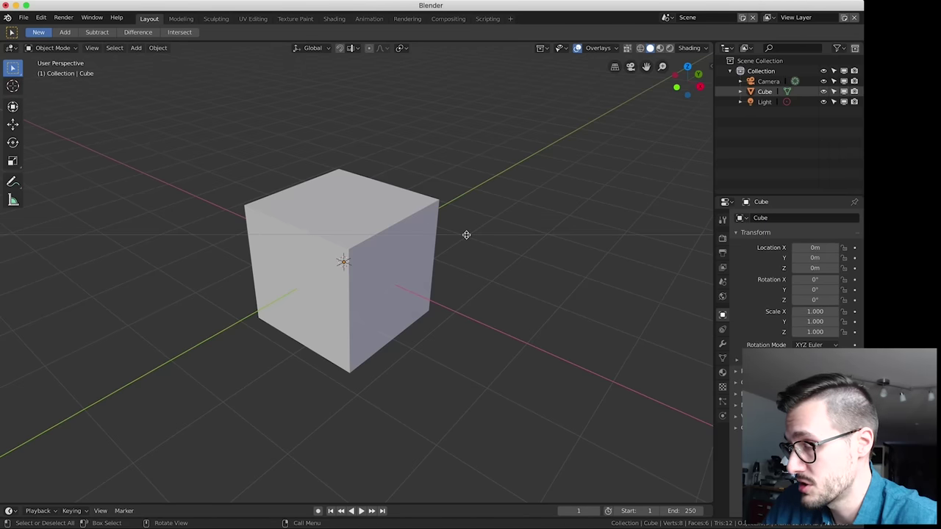
click(433, 272)
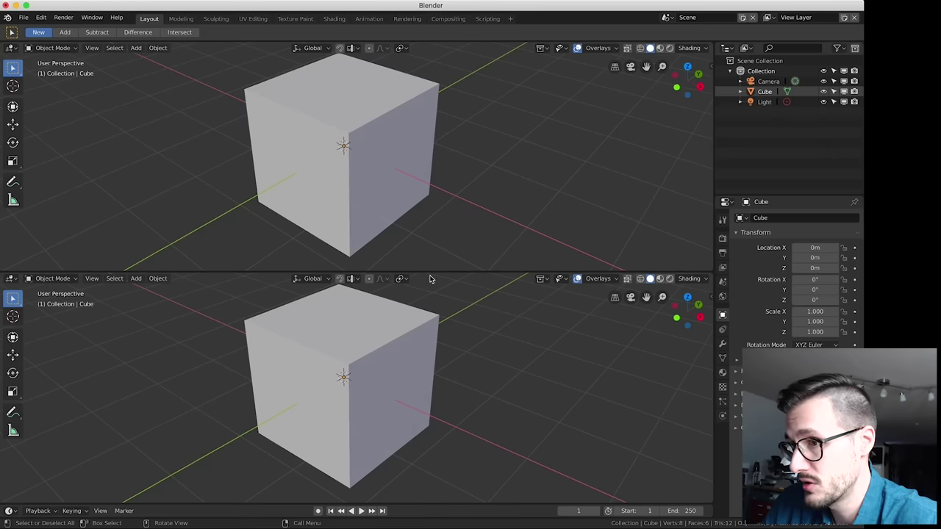
Set the upper viewport to the Top view and the lower viewport to the Front view
middle_drag(409, 210, 360, 200)
click(94, 48)
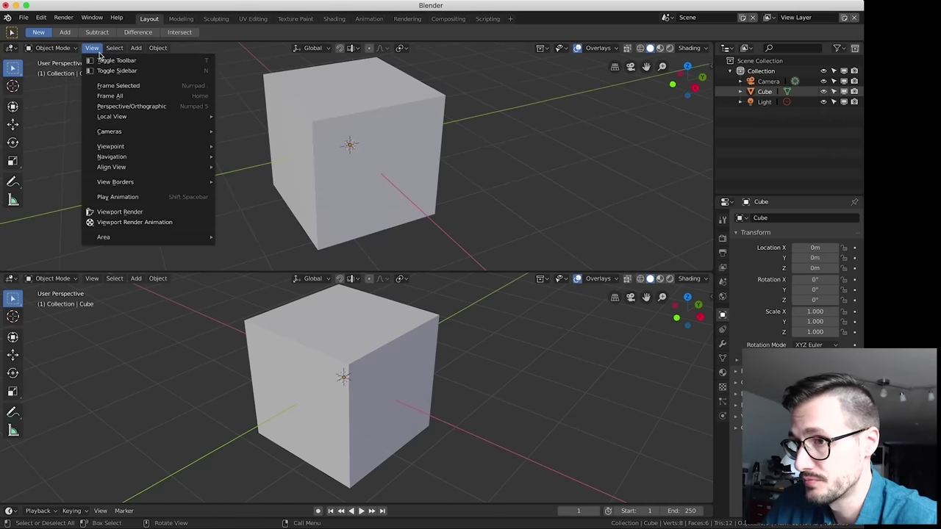
mouse_move(126, 147)
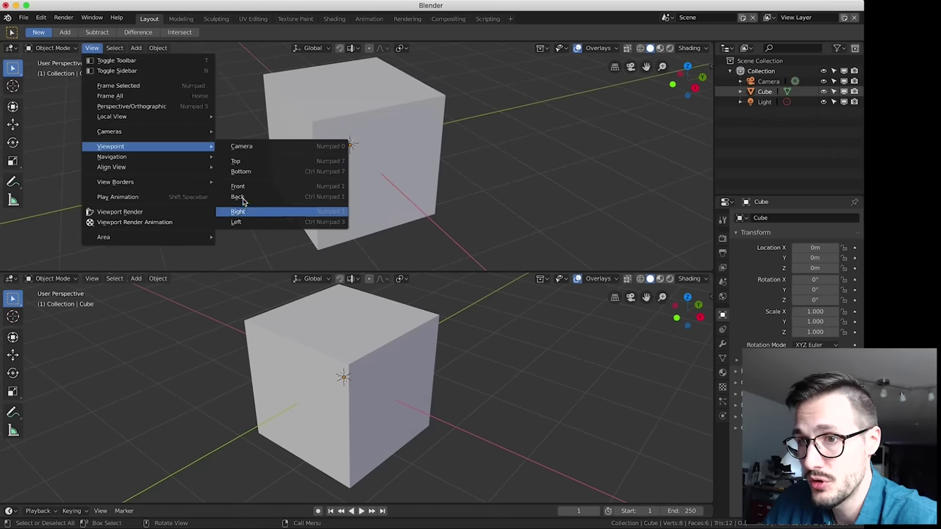
click(237, 161)
click(94, 280)
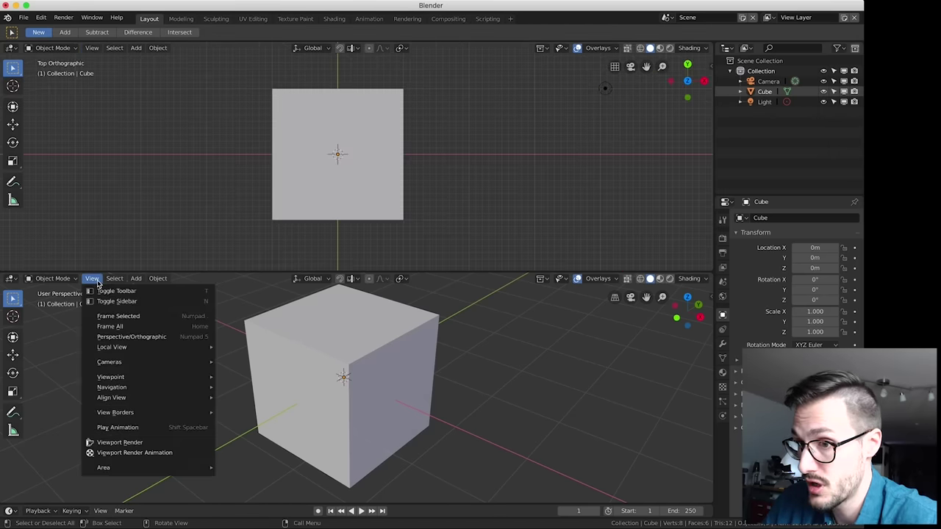
mouse_move(161, 378)
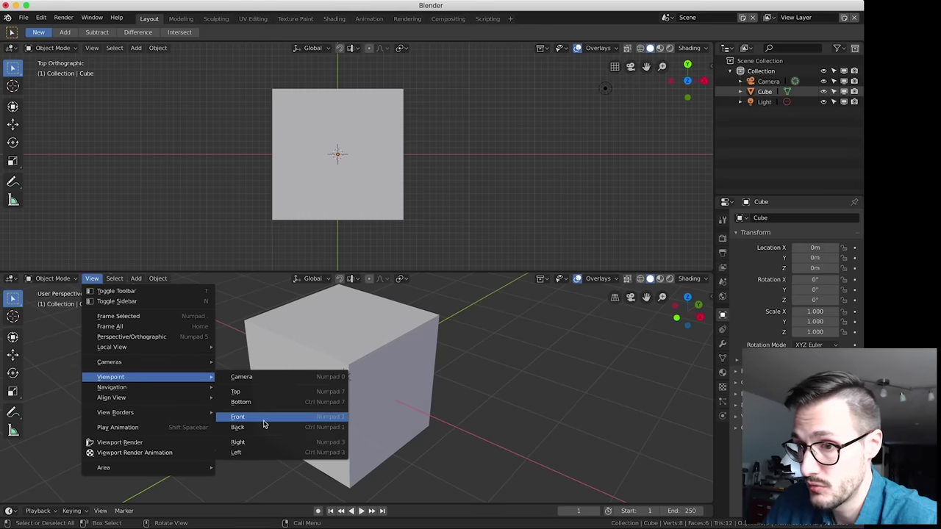
click(263, 422)
Enter Edit Mode on the cube and try moving its front-right corner vertex in the Top view
click(381, 209)
key(Tab)
click(413, 230)
key(g)
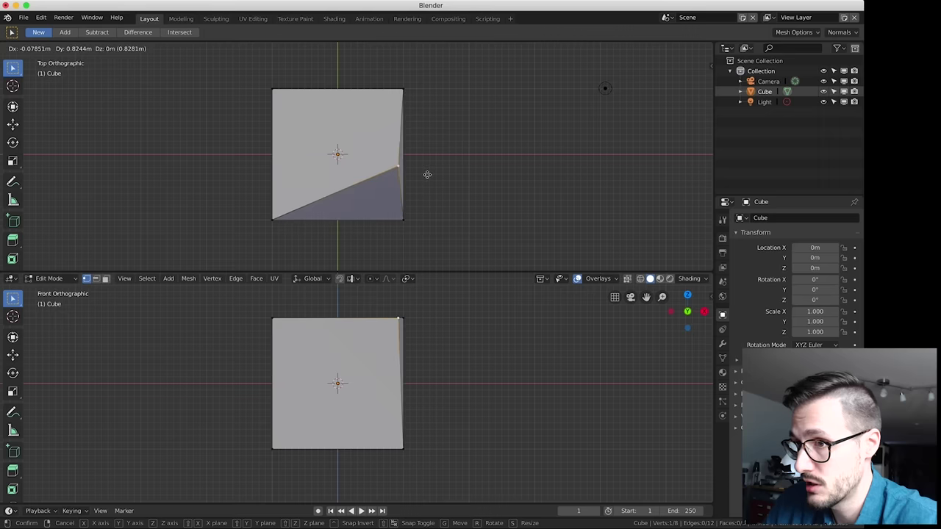
key(Escape)
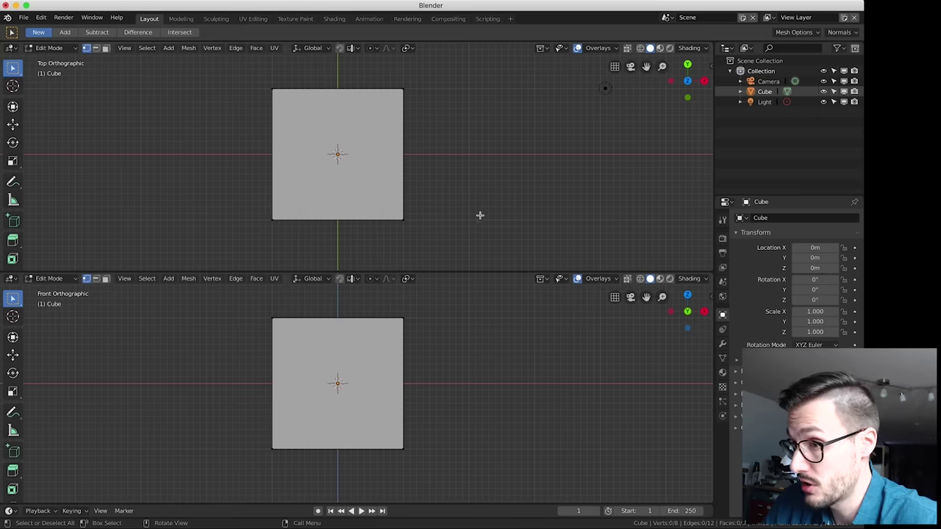
Join the two stacked viewports by extending the lower one over the upper, and orbit the cube back to a perspective view
right_click(498, 272)
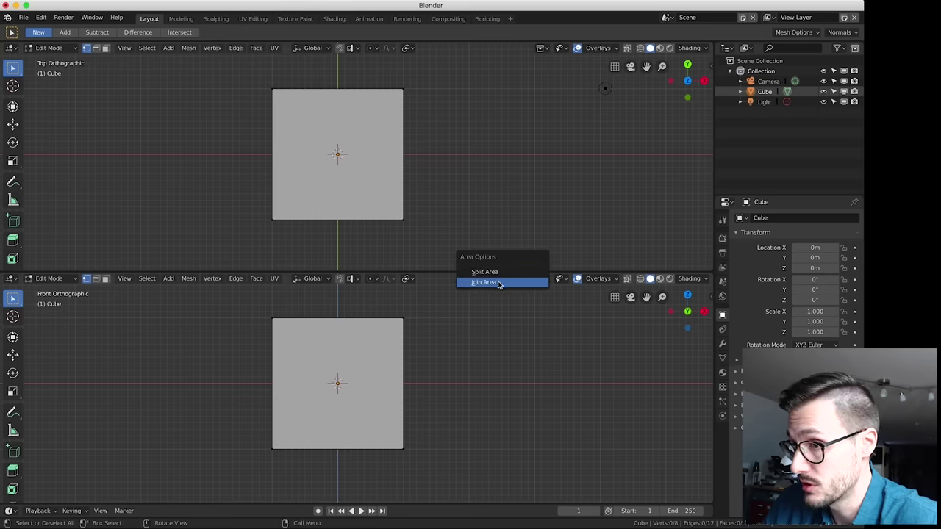
click(500, 283)
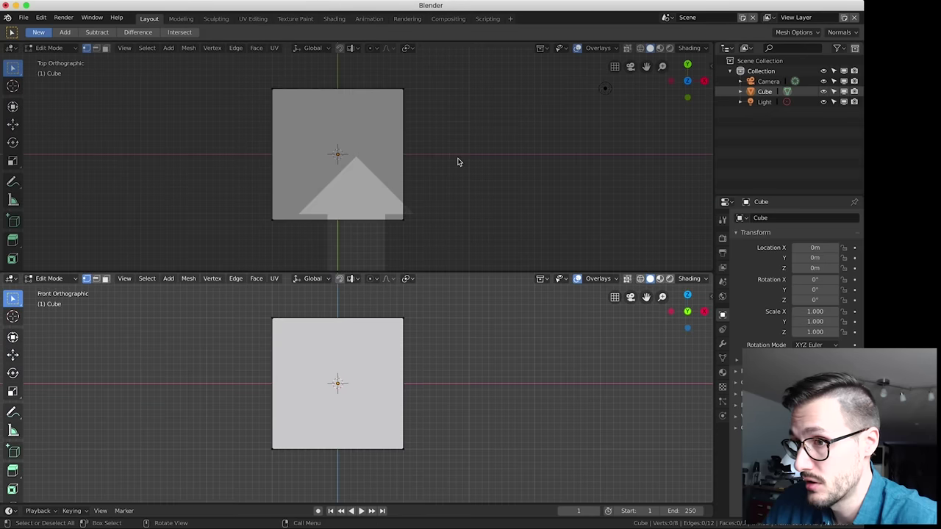
click(458, 161)
middle_drag(445, 258, 455, 303)
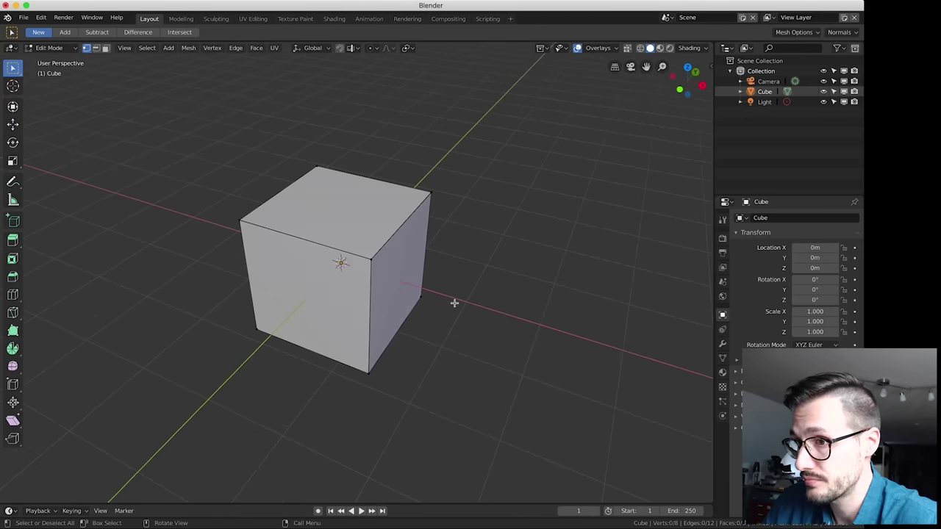
View the cube from the front, right and top, and return to an angled perspective view
key(KP_1)
key(KP_3)
key(KP_1)
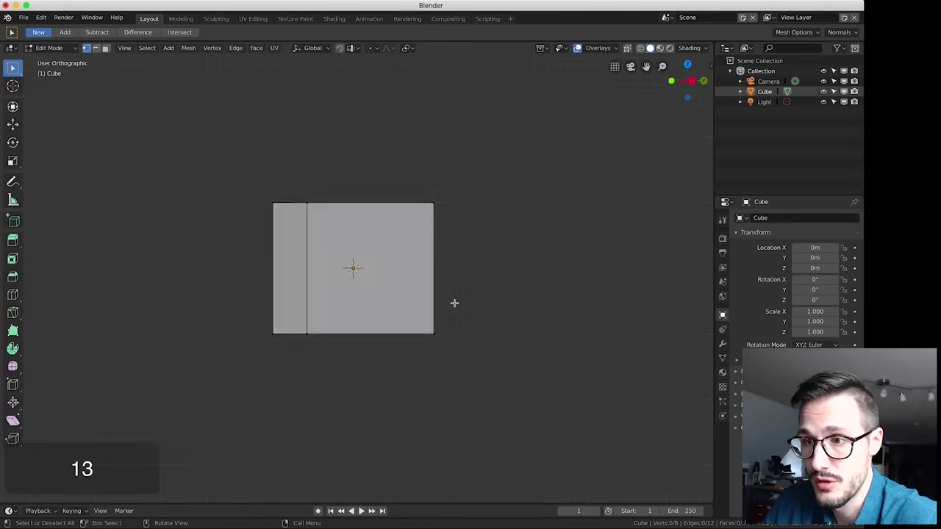
key(KP_3)
key(KP_7)
key(KP_1)
mouse_move(454, 303)
middle_down()
mouse_move(461, 292)
mouse_move(441, 309)
middle_up()
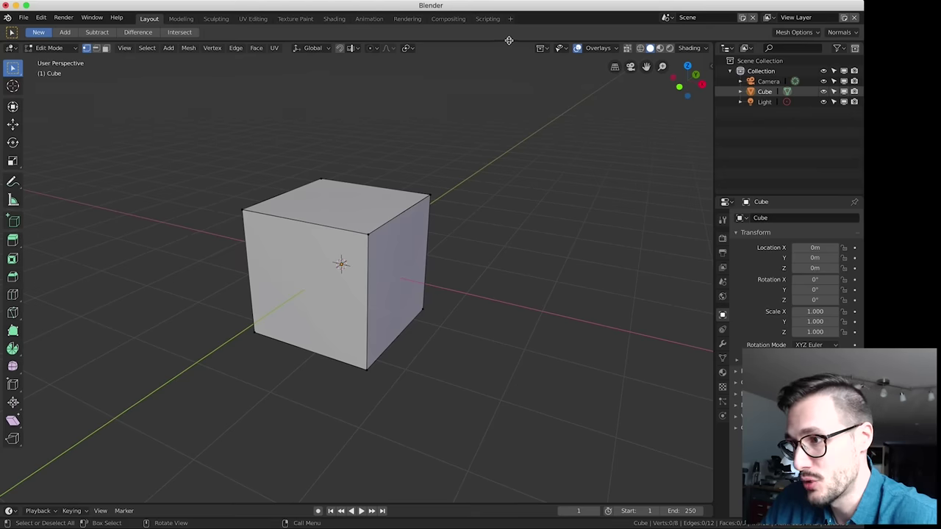
Split the viewport horizontally at about a quarter from its upper edge, and split the lower part vertically near its middle
right_click(709, 237)
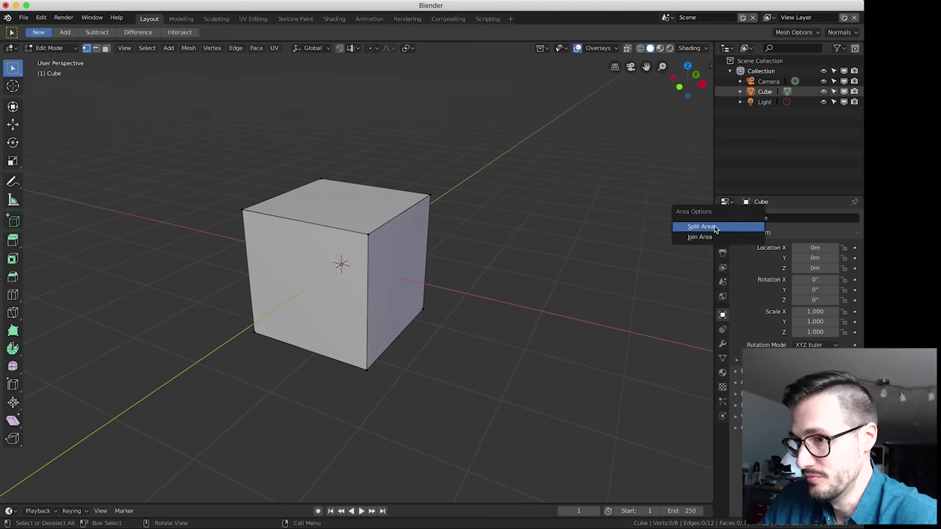
click(714, 225)
click(368, 151)
right_click(472, 147)
click(471, 147)
click(328, 235)
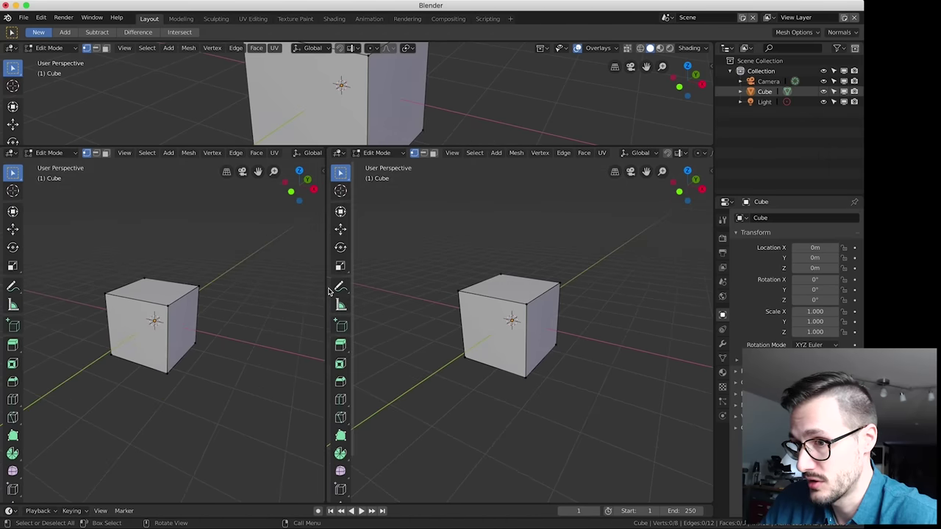
Split the lower-right viewport horizontally at about half its height, and split one of the resulting viewports once more
right_click(325, 340)
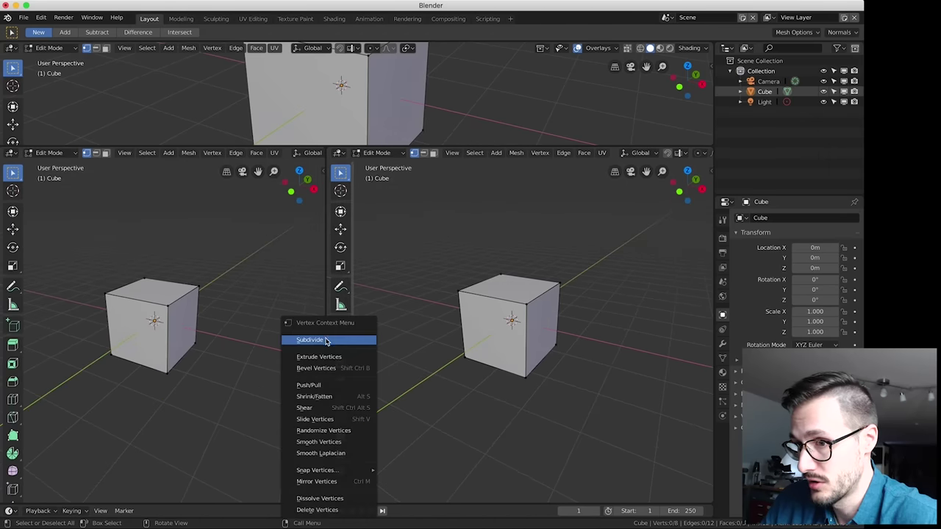
key(Escape)
right_click(325, 309)
click(328, 317)
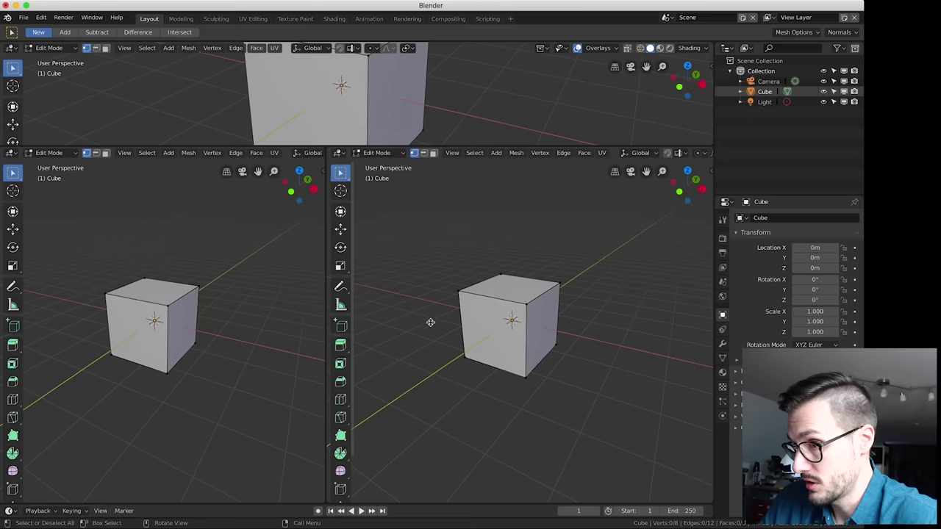
click(500, 328)
right_click(564, 333)
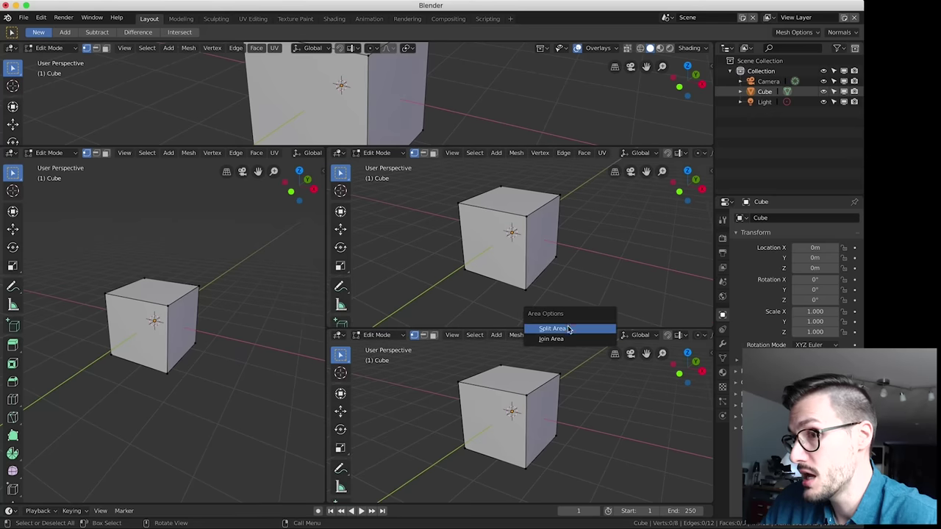
click(568, 328)
click(525, 263)
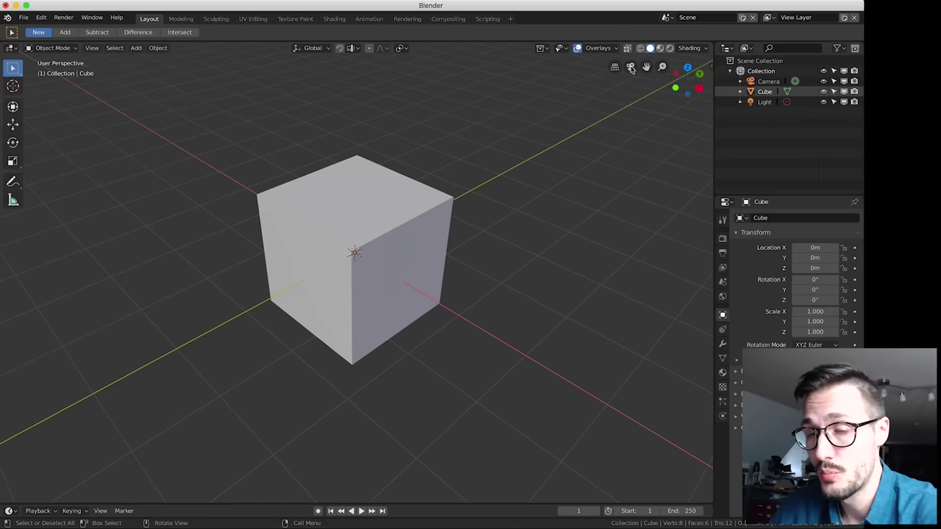
Look at the Scene properties and browse the UV Editing, Texture Paint, Shading, Rendering, Compositing and Scripting workspaces, returning to Layout
click(723, 282)
click(723, 315)
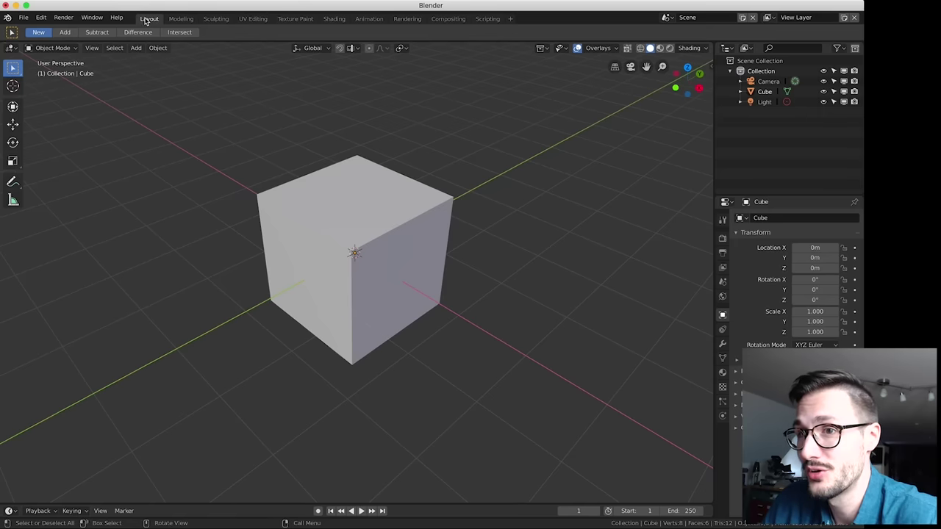
click(250, 20)
click(293, 21)
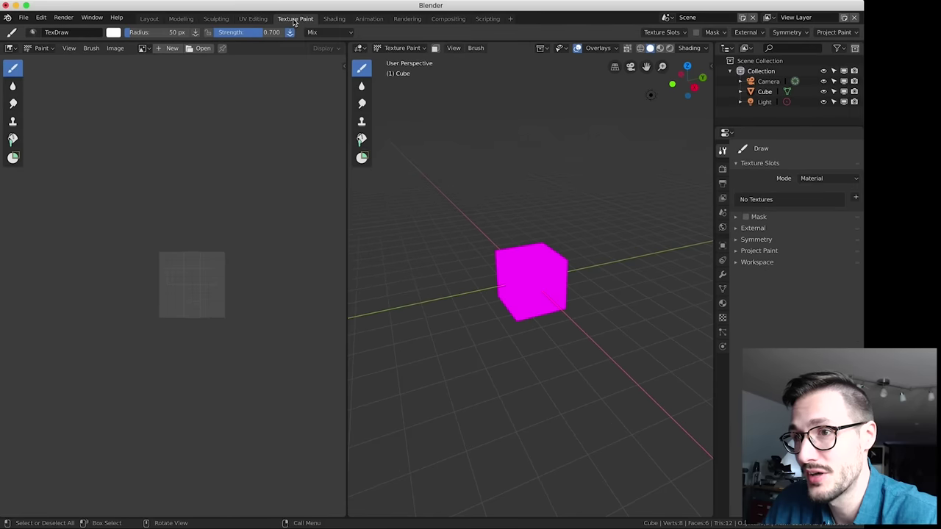
click(334, 20)
click(412, 19)
click(450, 20)
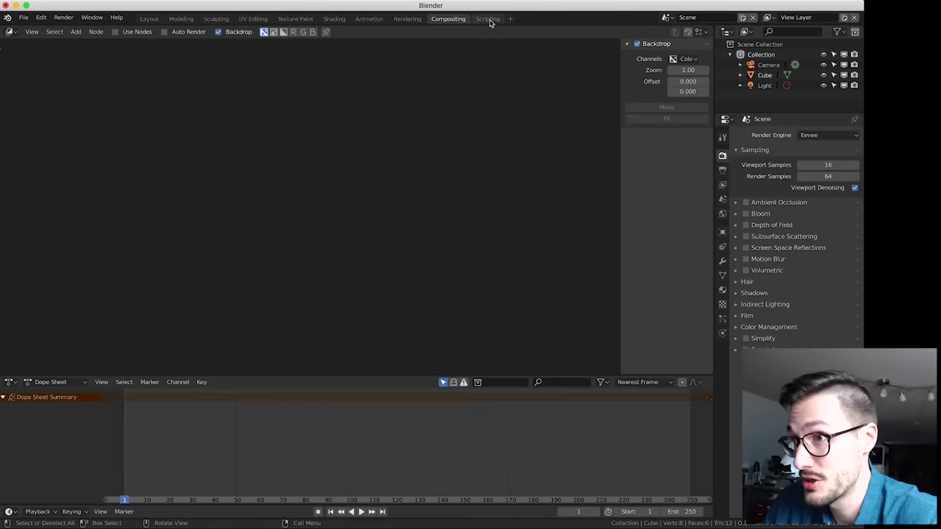
click(488, 20)
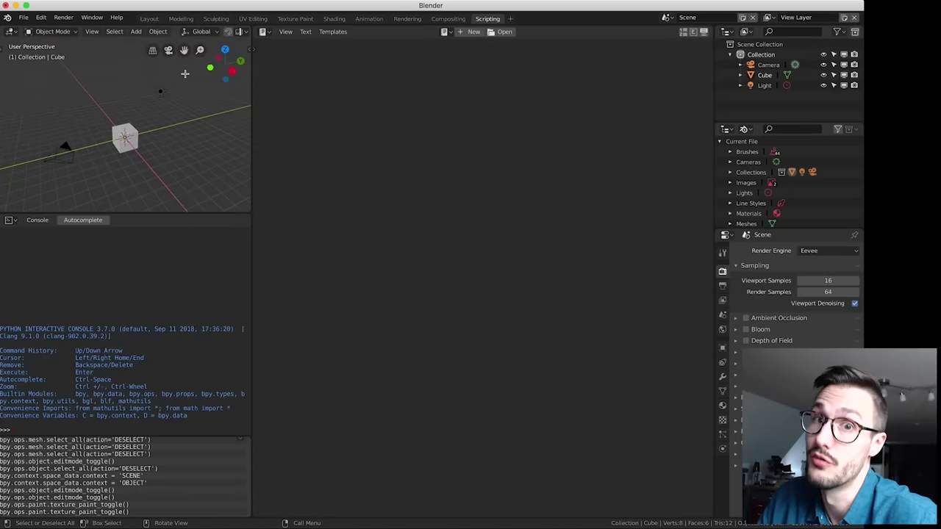
click(149, 20)
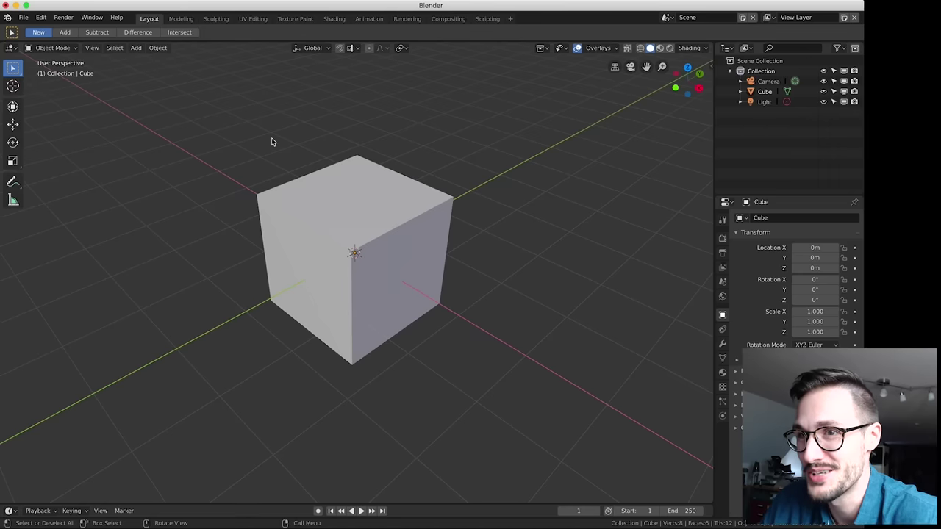
Turn off the 3D Cursor and Origins overlays in the viewport
click(616, 48)
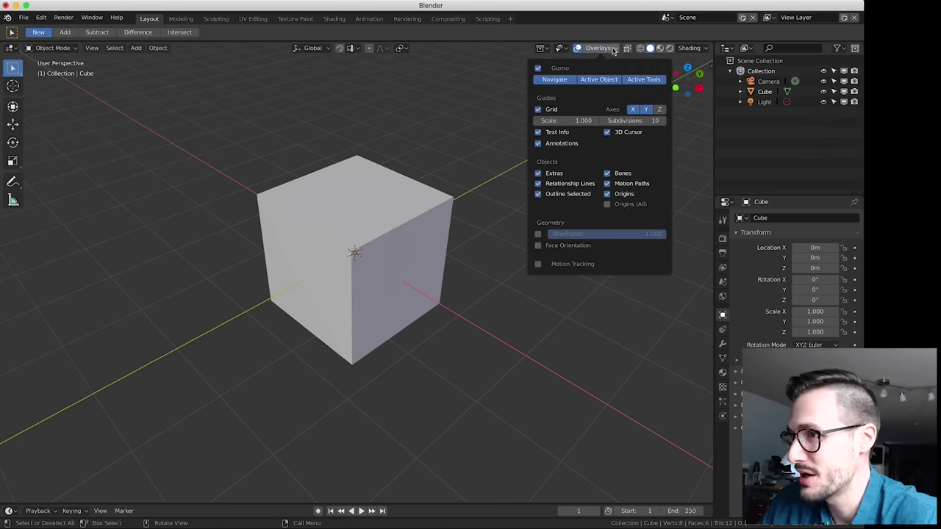
click(607, 132)
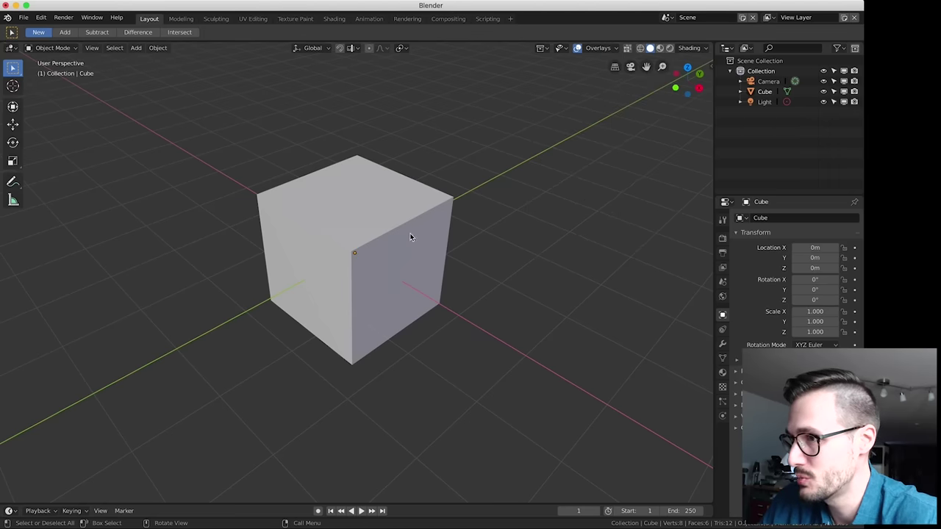
click(616, 49)
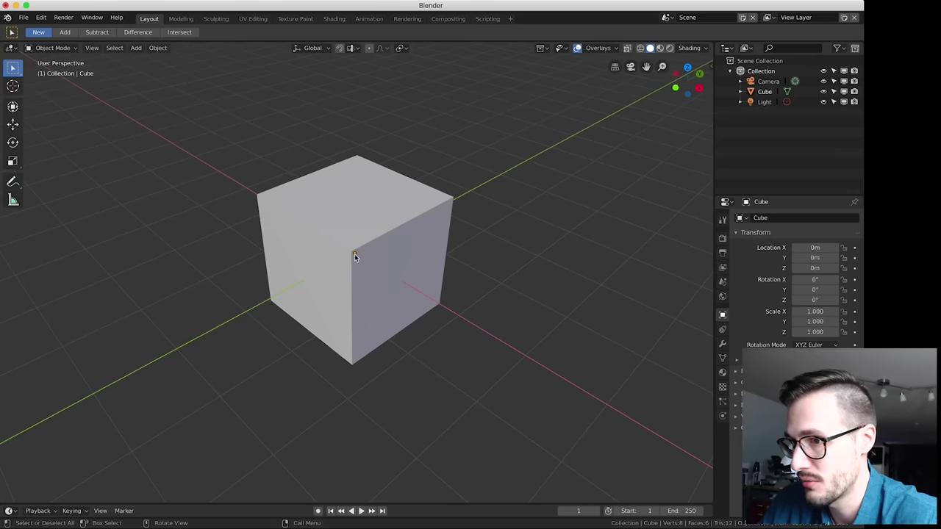
click(616, 49)
click(607, 194)
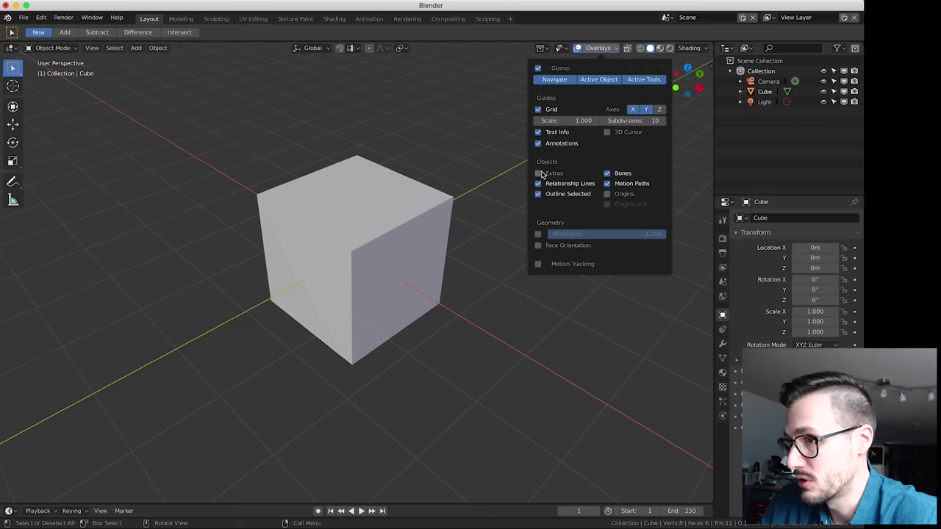
Toggle the Grid, Z axis and 3D Cursor overlays to compare their effect, restoring each setting
click(539, 110)
click(538, 110)
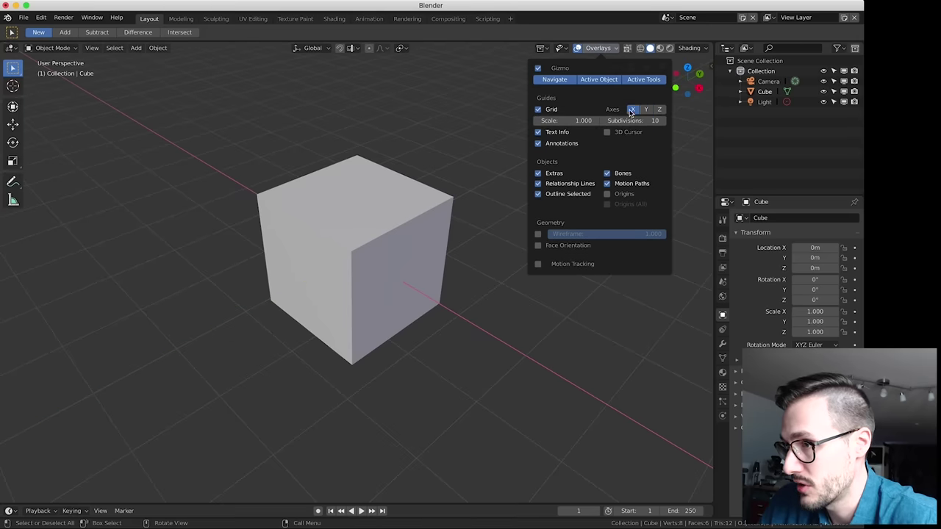
click(659, 110)
click(661, 110)
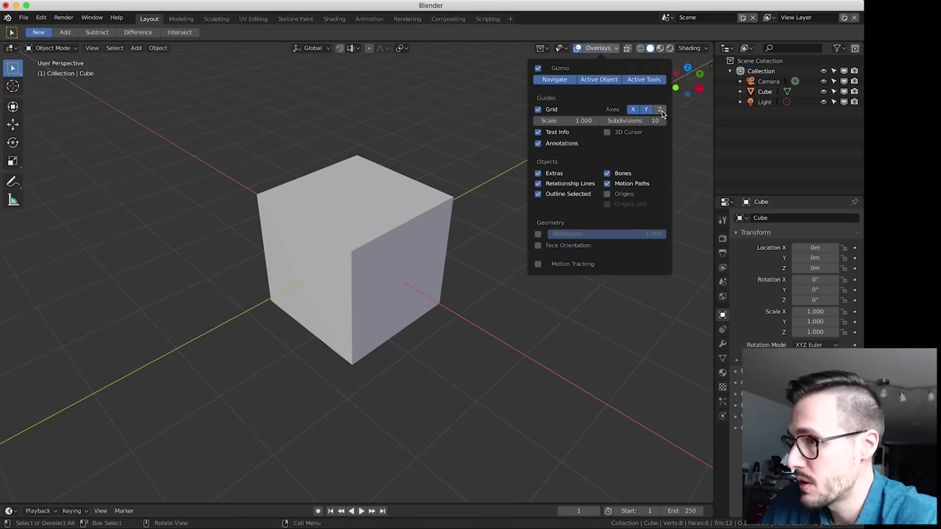
click(608, 132)
click(607, 132)
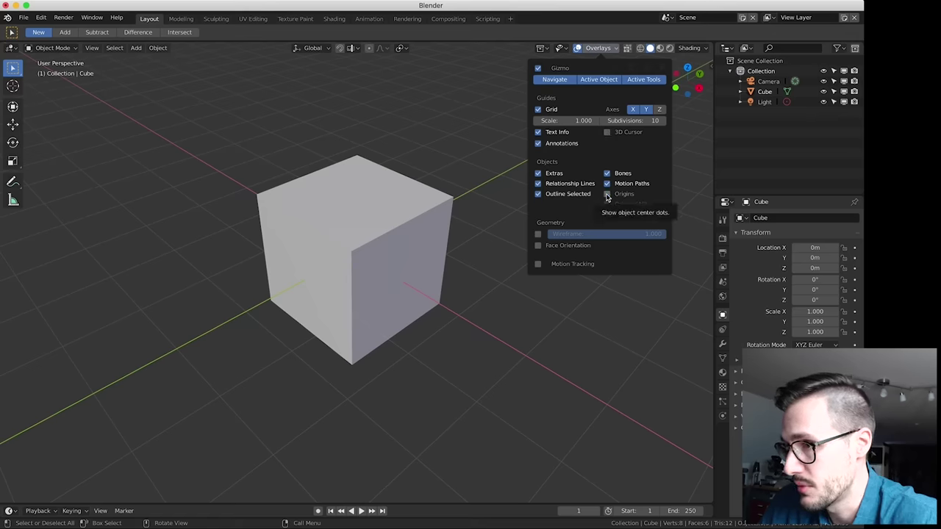
Toggle X-ray display of the cube on and off repeatedly, leaving it off
click(628, 49)
click(628, 49)
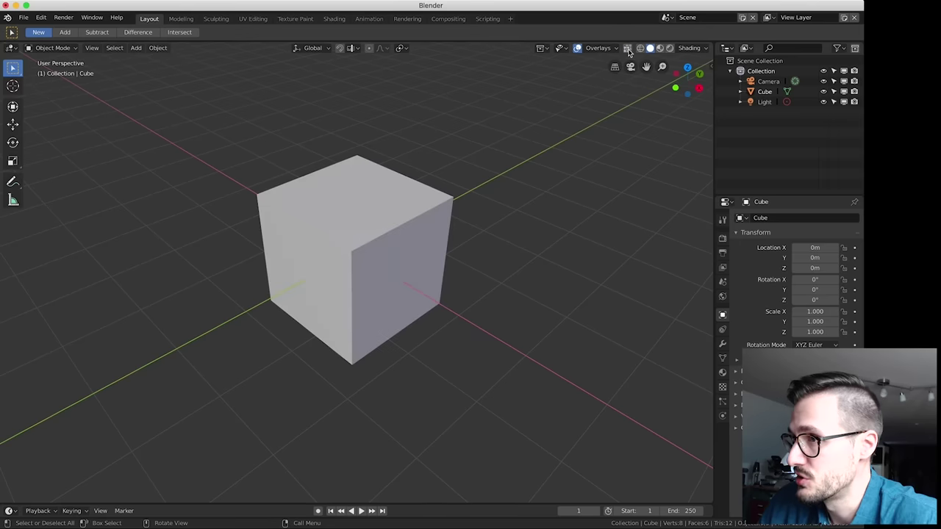
click(628, 49)
click(628, 49)
click(627, 49)
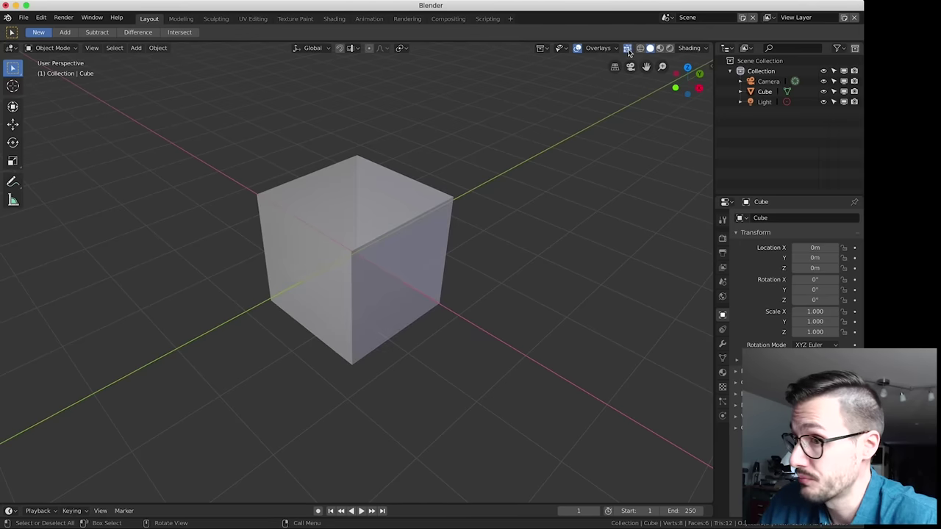
click(628, 49)
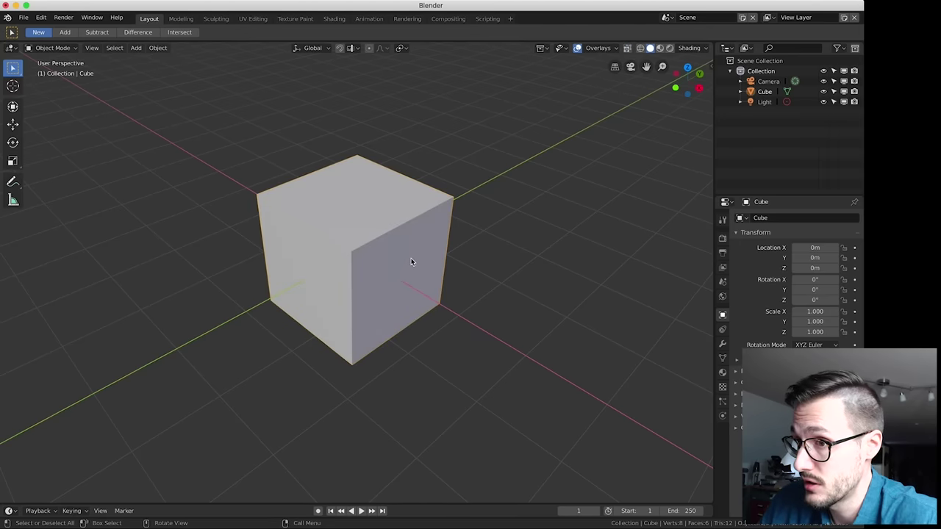
Enter Edit Mode on the cube, select its hidden lower back corner vertex with X-ray on, and turn X-ray off again
key(Tab)
middle_drag(382, 277, 387, 294)
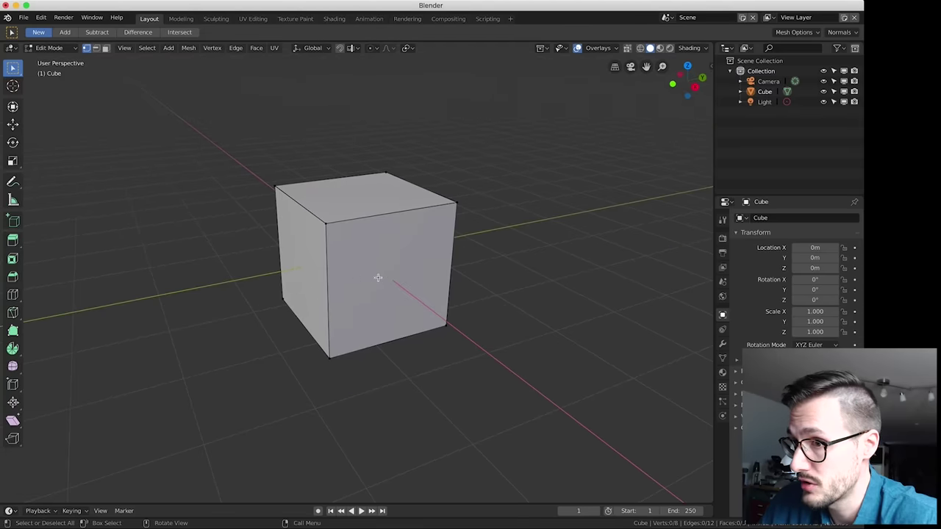
click(627, 48)
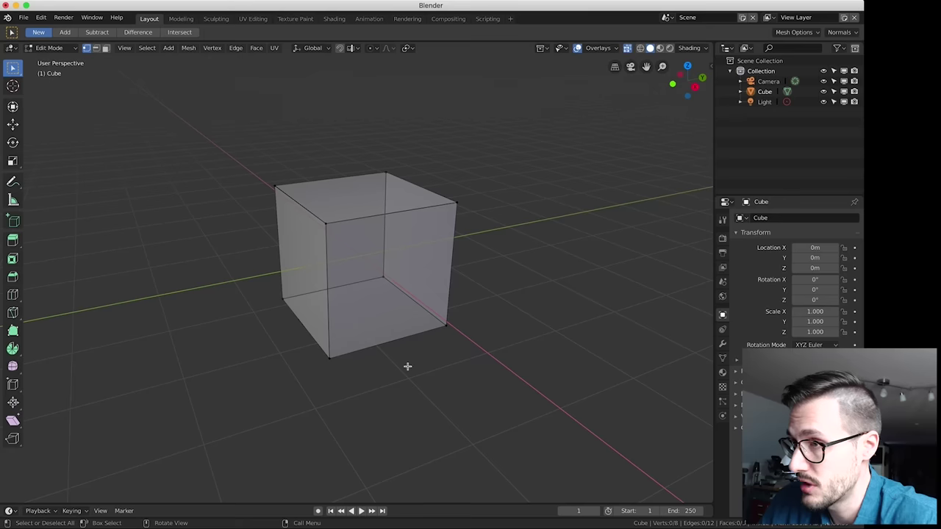
click(383, 278)
key(alt+z)
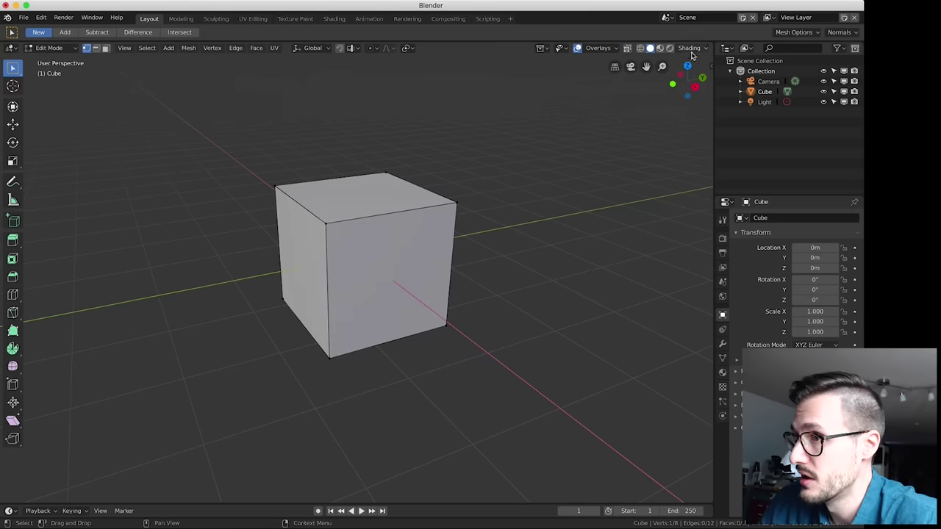
Compare the wireframe, solid, material preview and rendered viewport shading modes on the cube, returning to solid
click(639, 48)
click(650, 49)
click(659, 49)
click(669, 48)
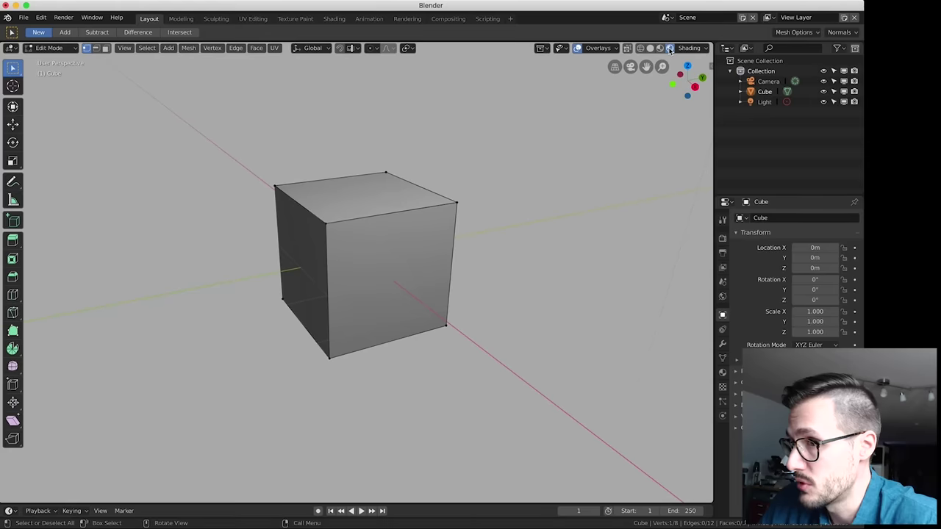
click(650, 48)
middle_drag(521, 208, 527, 216)
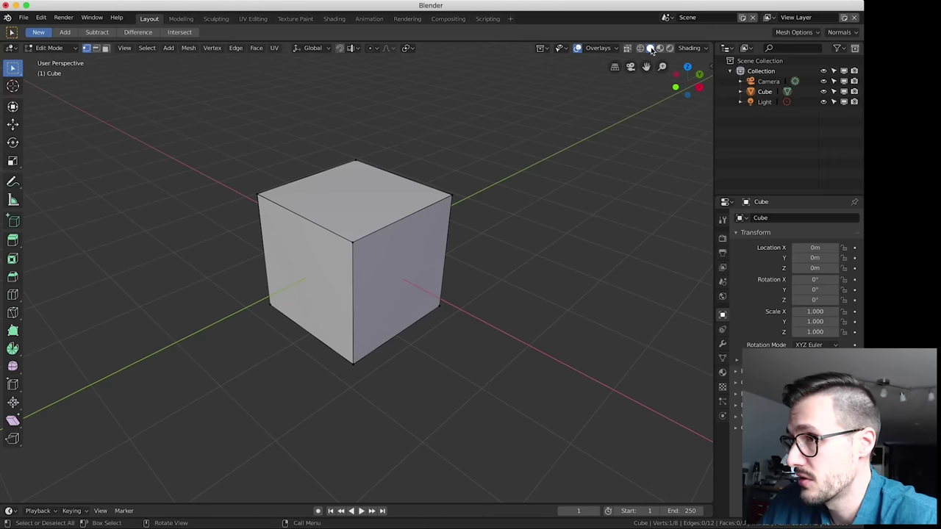
Try the Object, Random and Texture colour options for solid viewport shading, returning the colour to Material
click(695, 48)
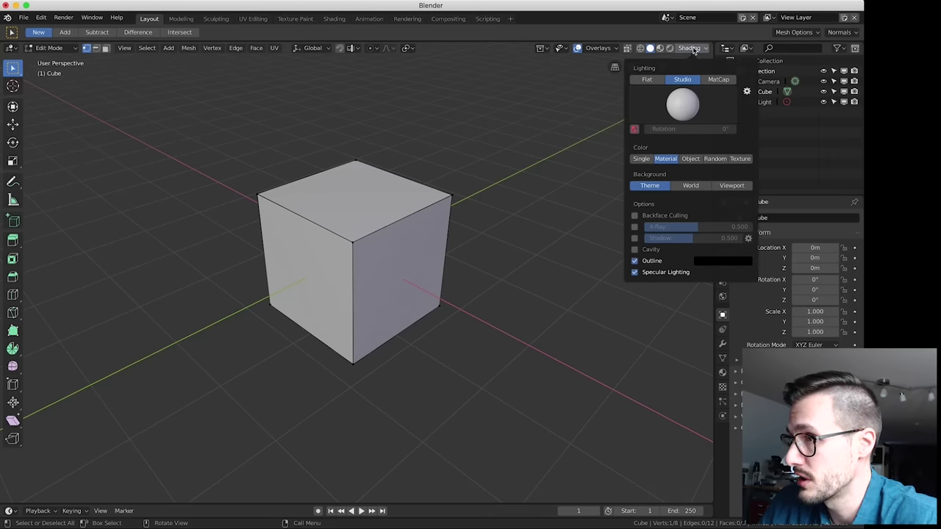
click(691, 159)
click(714, 159)
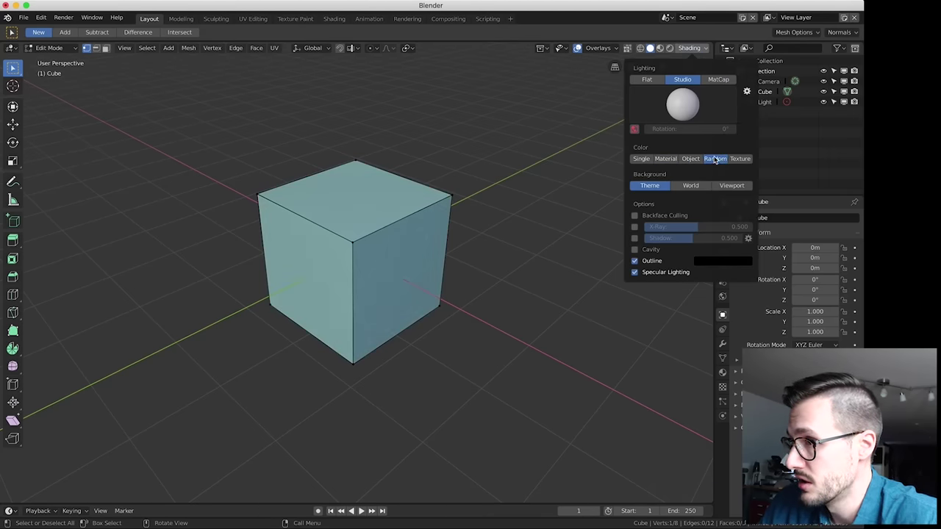
click(739, 160)
click(714, 160)
click(665, 159)
click(718, 161)
click(665, 160)
Switch the viewport lighting to MatCap and try the rainbow normal and the black-and-white striped matcaps on the cube
click(717, 80)
click(698, 110)
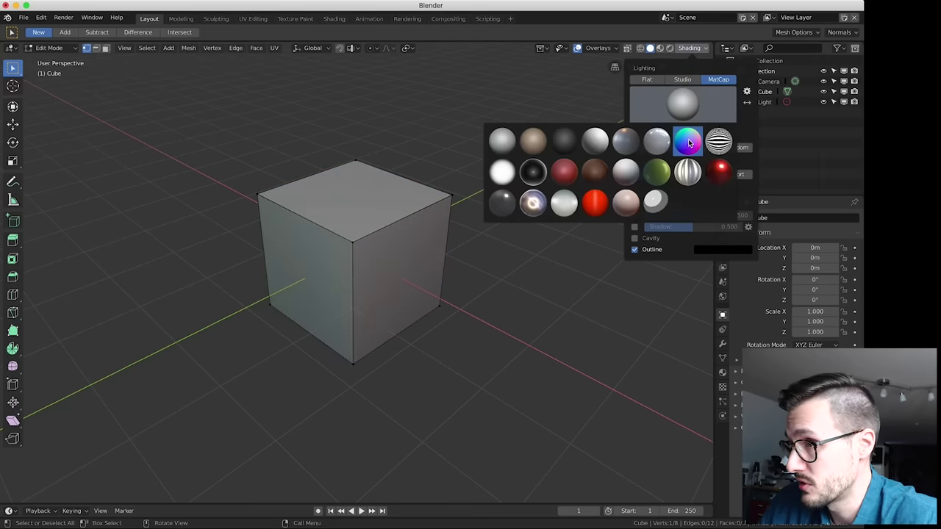
click(689, 142)
middle_drag(449, 237, 507, 236)
click(690, 49)
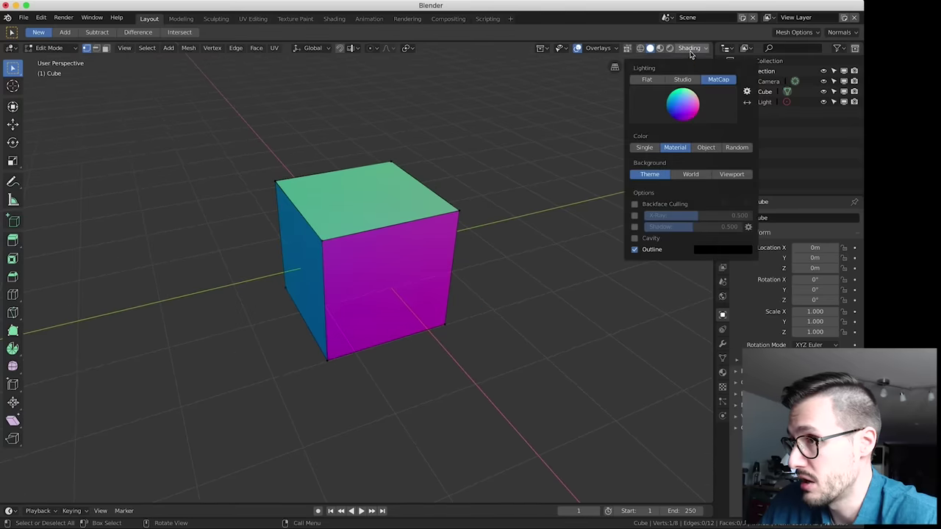
click(683, 105)
click(716, 142)
middle_drag(494, 252, 537, 245)
Try the bright red matcap on the cube and return the viewport lighting to Studio
click(690, 49)
click(682, 105)
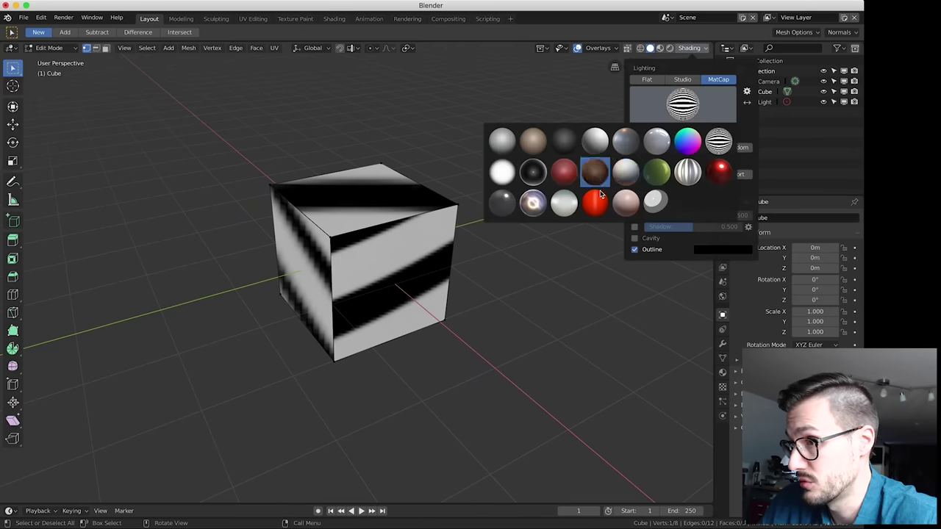
click(594, 202)
click(683, 104)
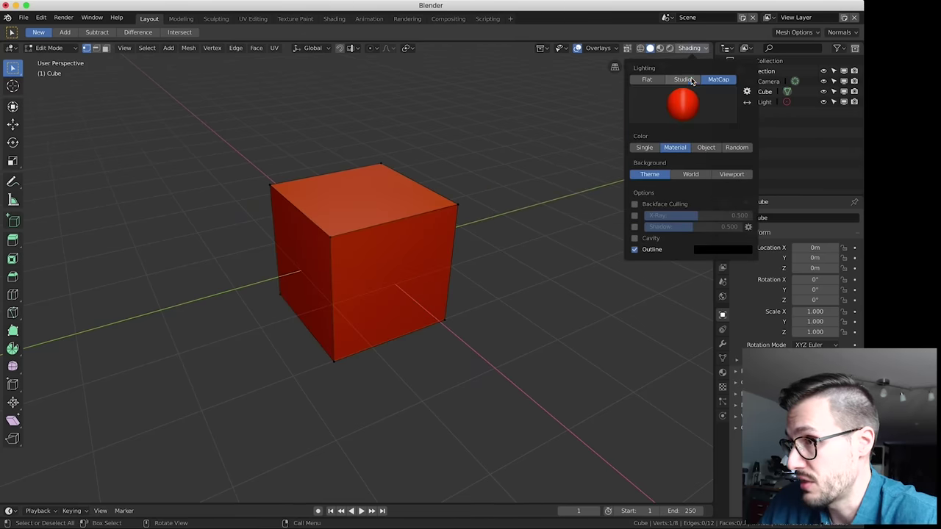
click(682, 78)
middle_drag(518, 256, 525, 253)
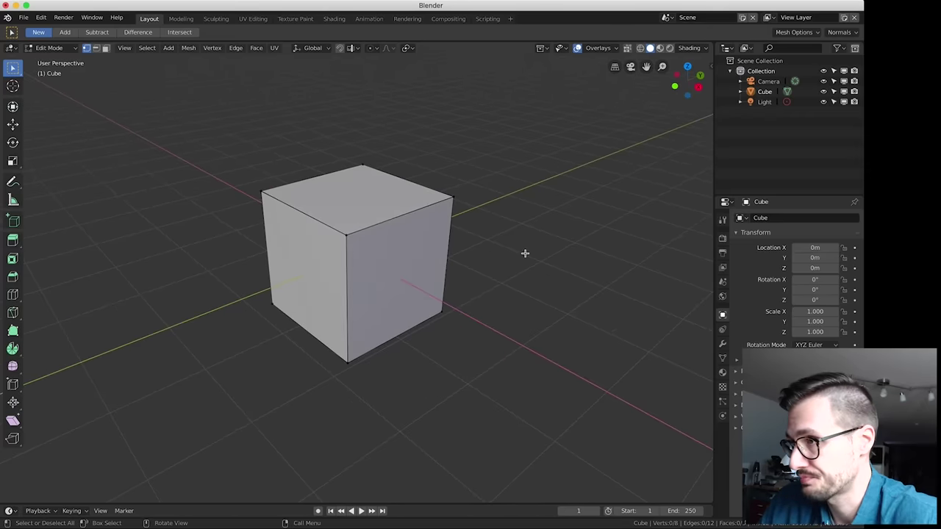
Switch from Edit Mode to Object Mode and select the camera, the light and the cube in turn
click(730, 71)
click(730, 71)
scroll(410, 242, down, 4)
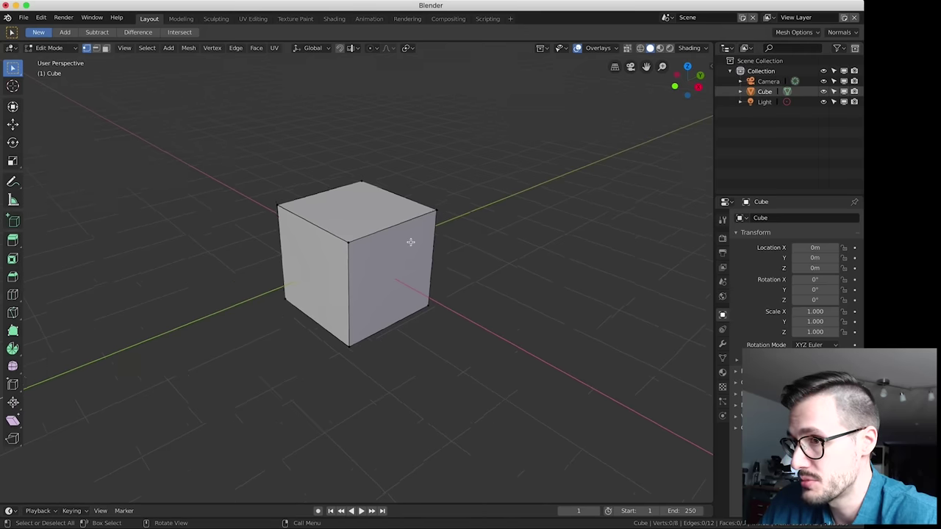
middle_drag(409, 242, 413, 264)
scroll(430, 253, down, 3)
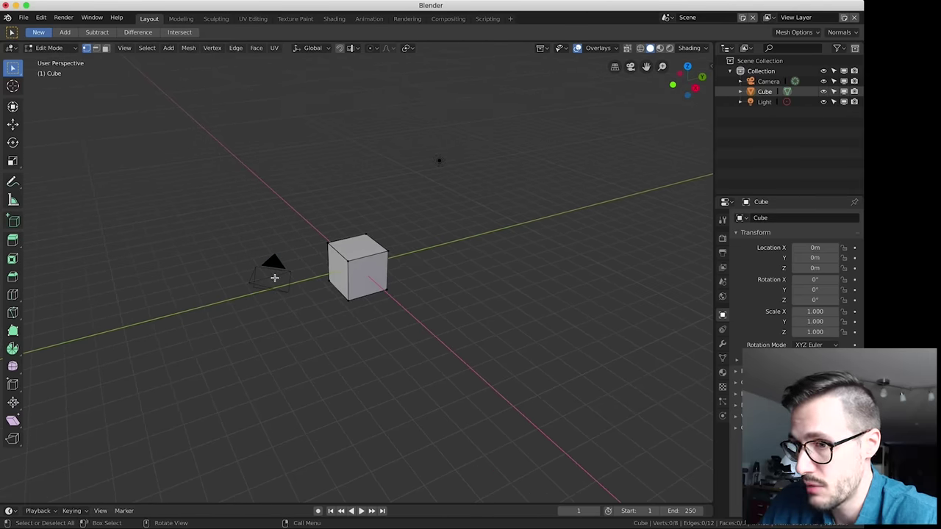
key(Tab)
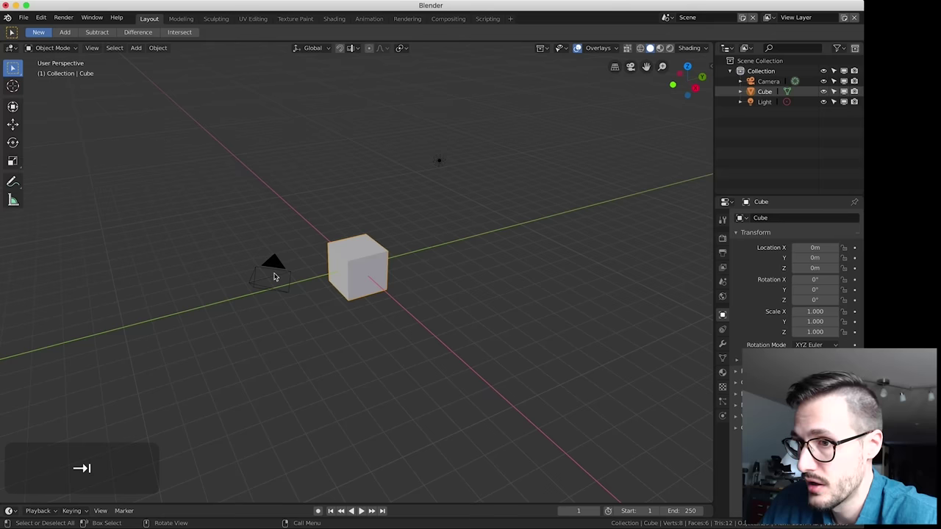
click(274, 276)
click(438, 163)
click(373, 257)
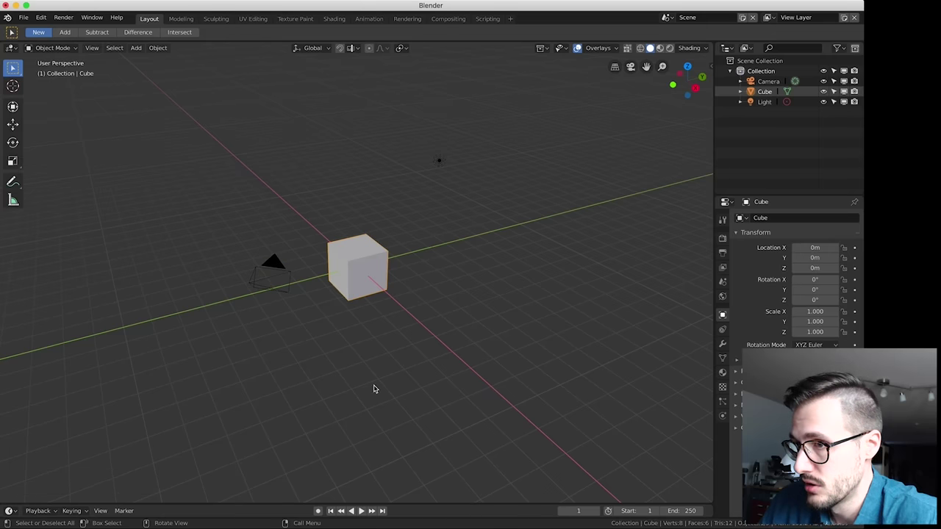
Delete the light, the cube and the camera from the scene through the Outliner
right_click(765, 102)
click(767, 102)
click(767, 91)
right_click(767, 92)
click(768, 93)
click(768, 82)
right_click(768, 81)
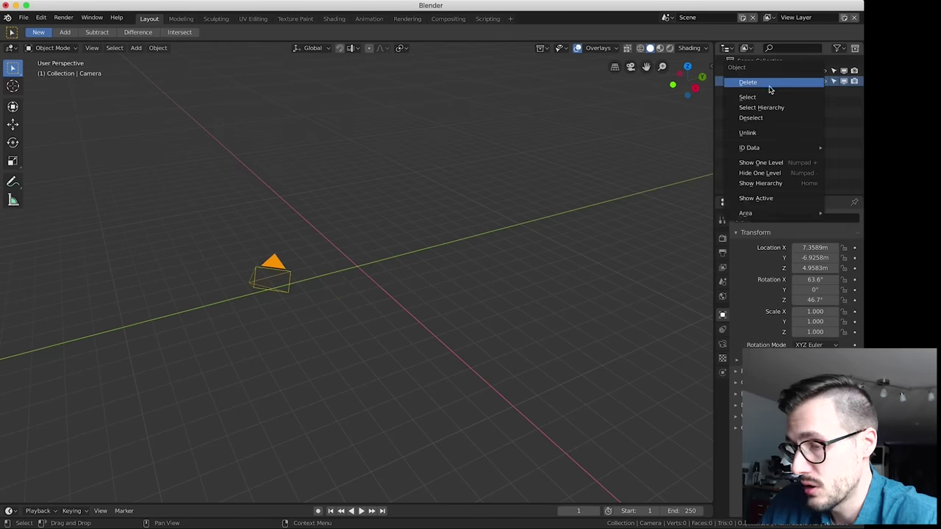
click(768, 80)
mouse_move(425, 270)
middle_down()
mouse_move(400, 276)
mouse_move(419, 269)
middle_up()
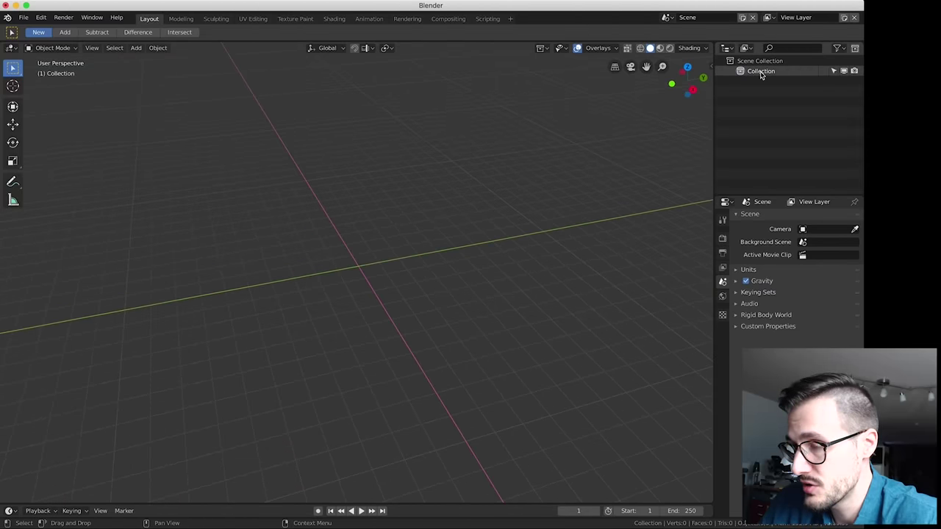
Add a mesh cube at the origin of the empty scene
click(136, 48)
mouse_move(145, 61)
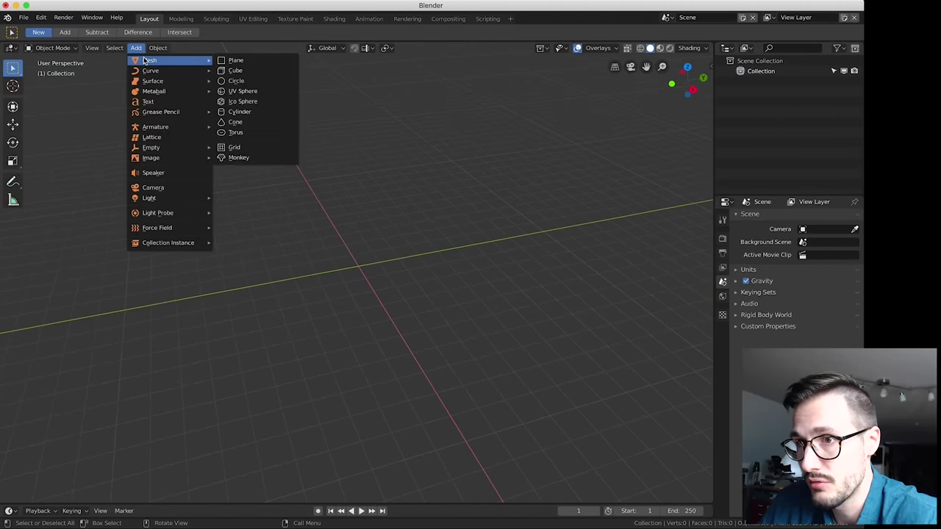
click(235, 71)
Add a UV sphere and move it out of the cube so it sits just beside it
click(136, 48)
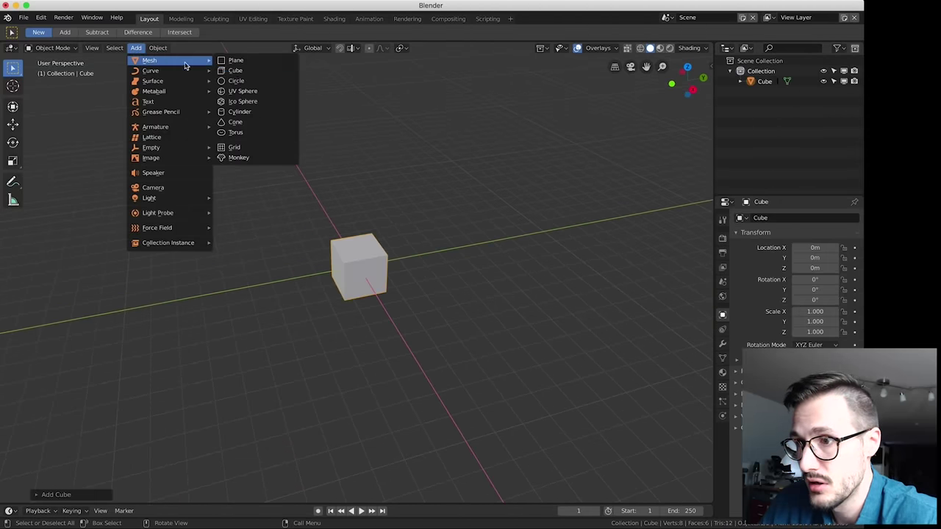
click(242, 91)
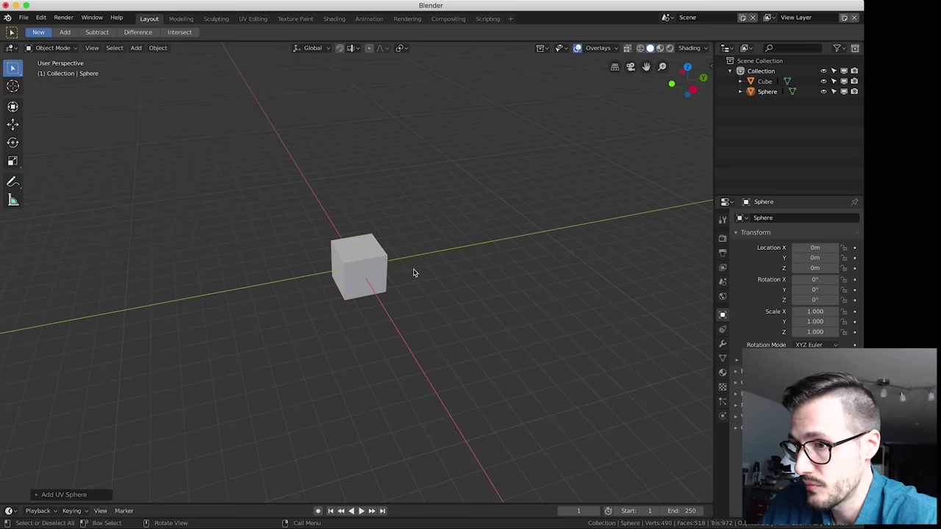
key(g)
middle_click(422, 284)
click(419, 302)
mouse_move(458, 285)
middle_down()
mouse_move(419, 284)
mouse_move(449, 291)
middle_up()
Select the sphere and the cube in the Outliner, drop them onto the Collection and collapse it
click(768, 91)
shift+click(766, 81)
drag(766, 82, 756, 74)
click(730, 72)
Hide and show the Collection repeatedly, and disable and re-enable its selectability
click(823, 71)
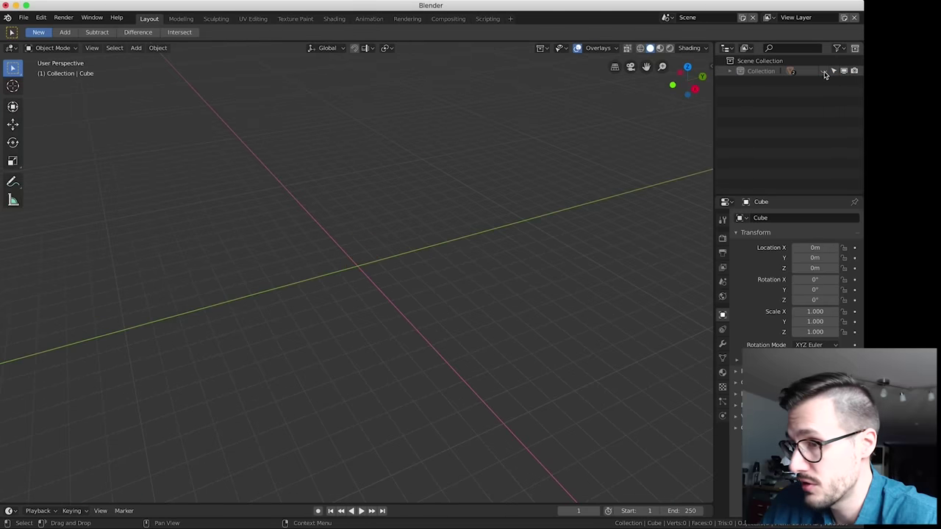
click(824, 70)
click(824, 71)
click(823, 70)
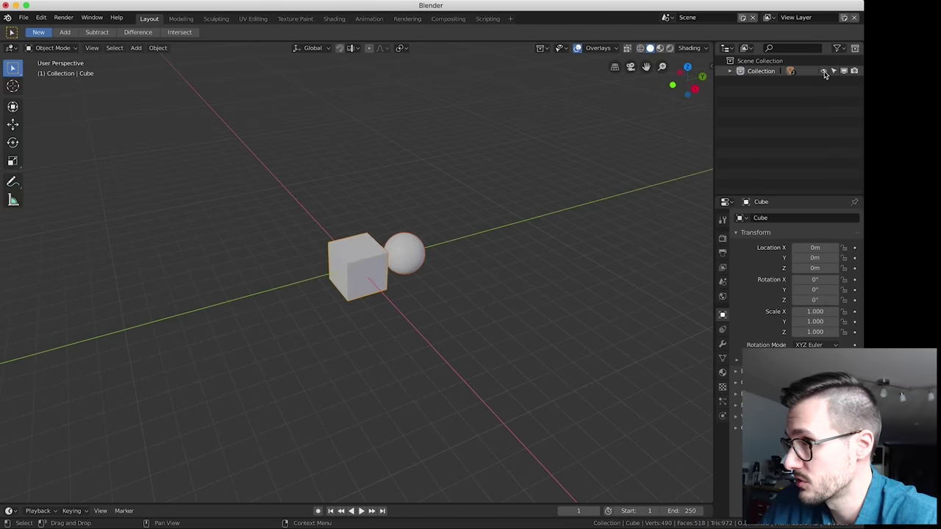
click(834, 72)
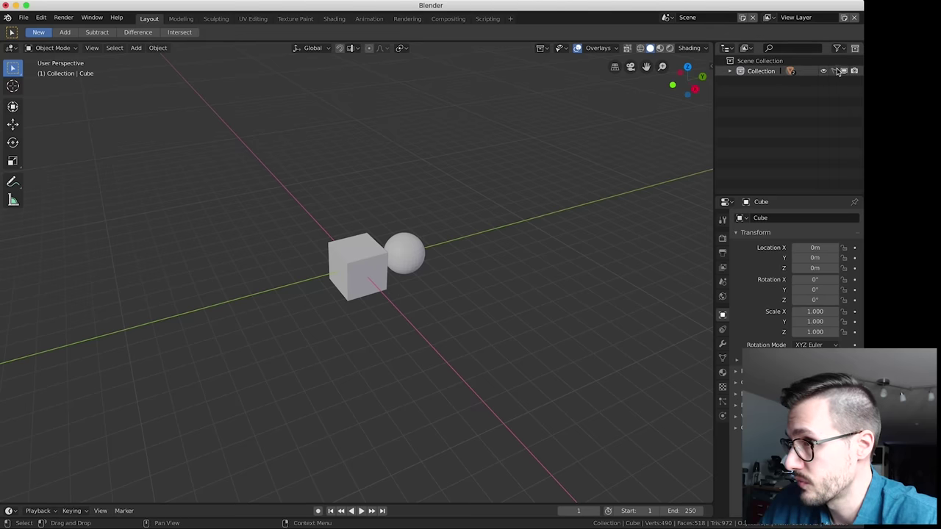
click(834, 71)
Add a mesh cylinder at the origin and scale it up to about 2.588 so it encloses the cube
click(136, 48)
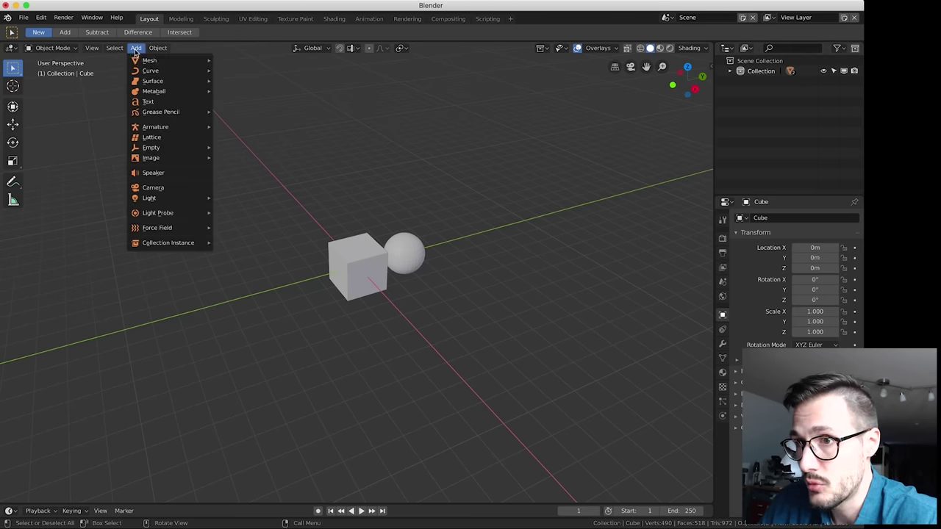
mouse_move(151, 60)
click(239, 112)
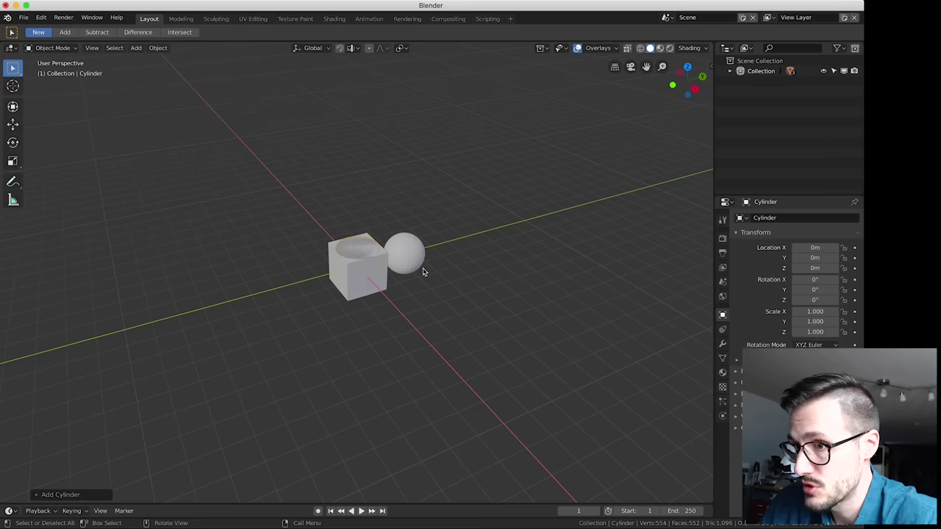
key(s)
click(521, 225)
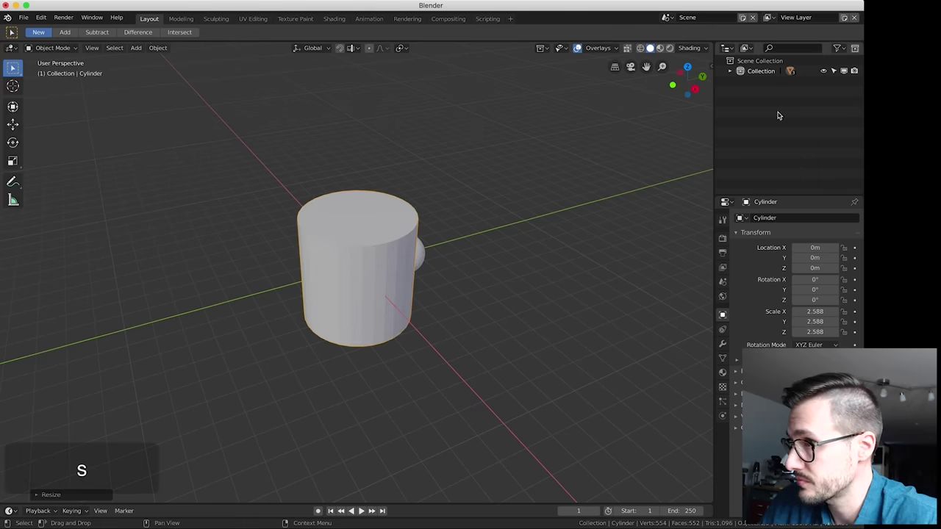
Create a second collection in the Outliner and move the cylinder into it, collapsing both collections
click(730, 71)
right_click(762, 124)
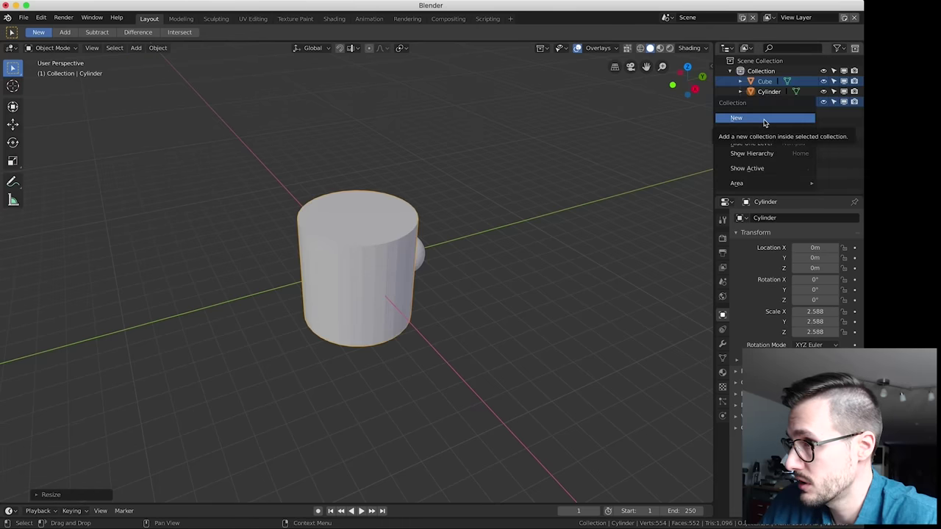
click(764, 120)
drag(769, 91, 763, 113)
click(729, 71)
click(729, 81)
Toggle the visibility of Collection and Collection 2 alternately to compare their contents, leaving both shown
click(823, 81)
click(823, 70)
click(823, 81)
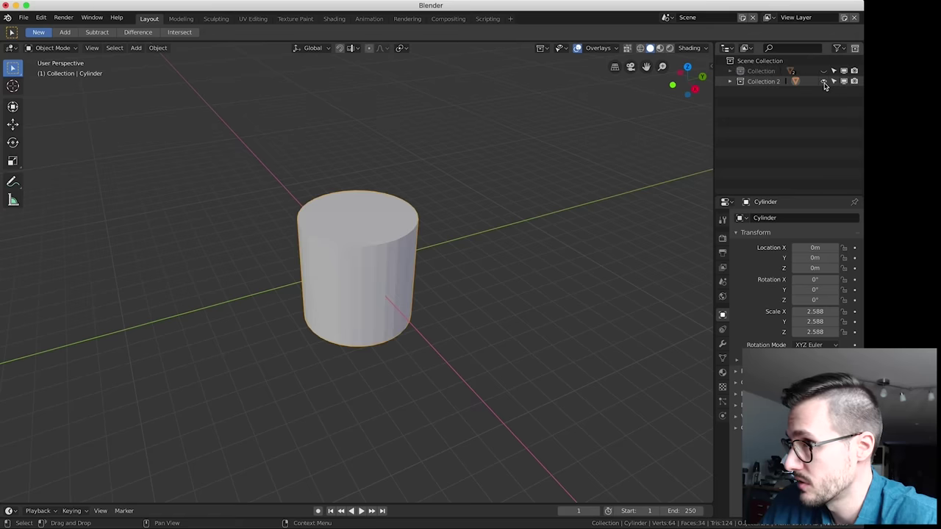
click(823, 71)
click(824, 70)
click(823, 81)
drag(823, 71, 824, 81)
click(824, 70)
click(824, 81)
click(824, 72)
click(824, 81)
click(824, 71)
click(824, 81)
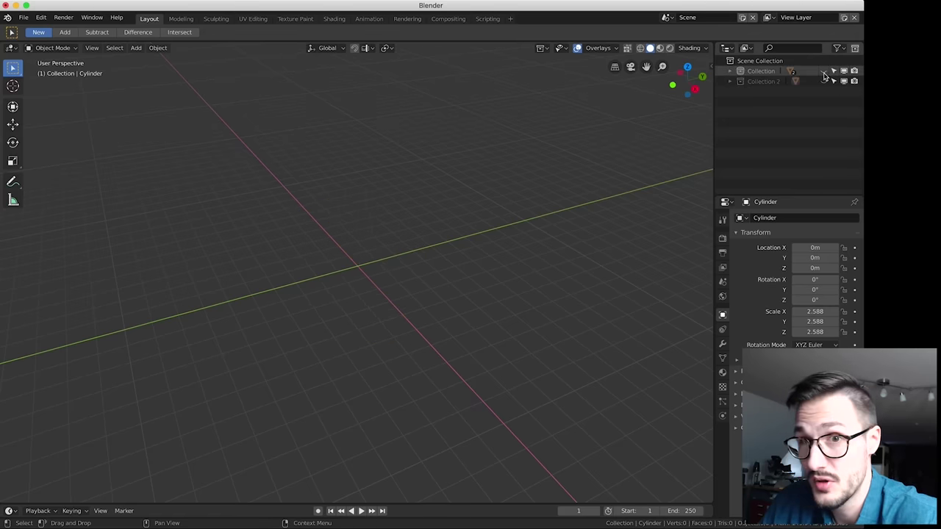
click(824, 71)
click(824, 81)
click(824, 72)
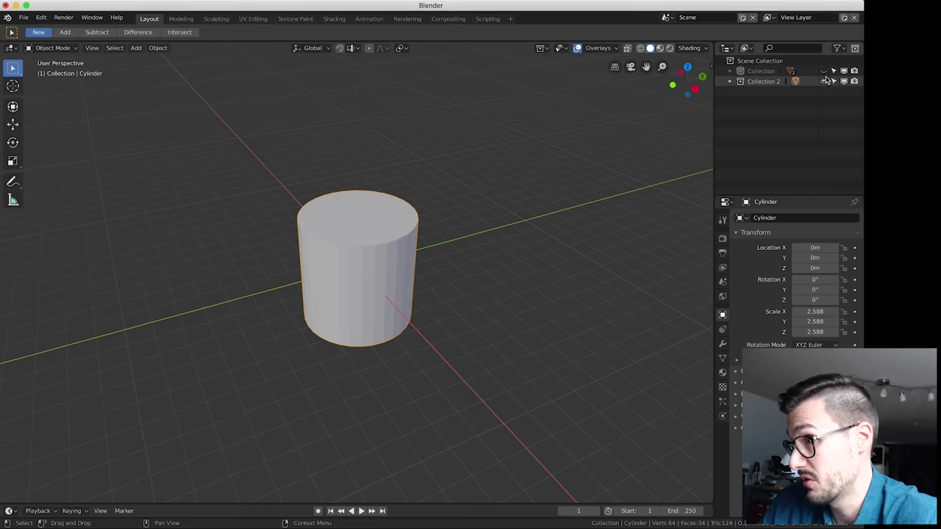
click(823, 81)
click(823, 71)
click(824, 81)
click(823, 71)
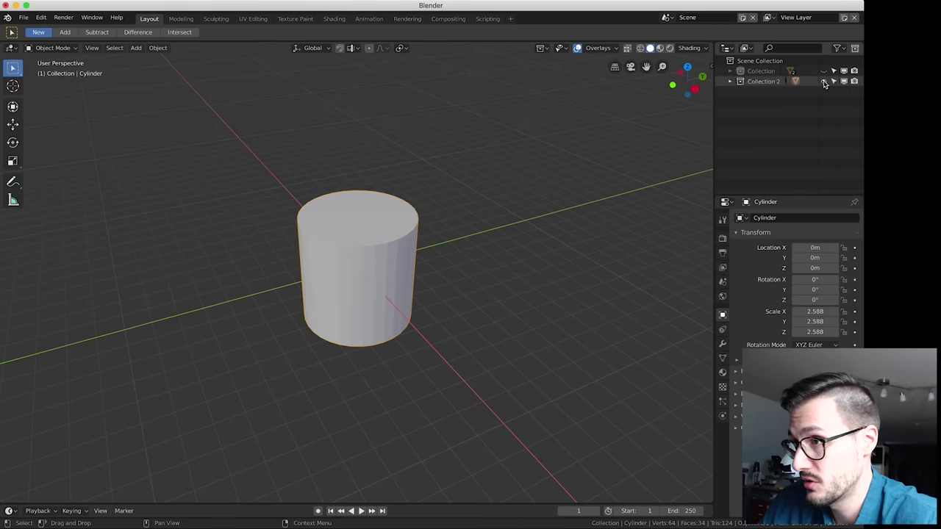
click(824, 80)
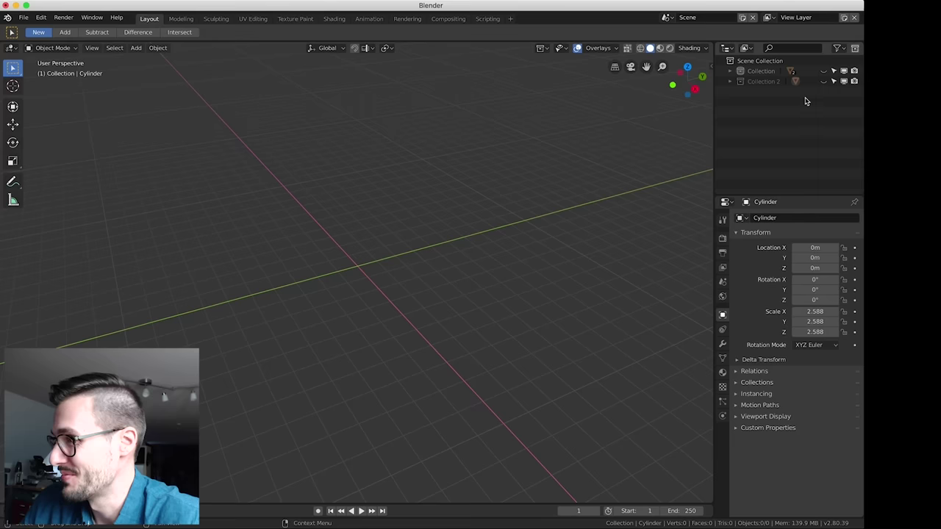
click(824, 81)
click(823, 71)
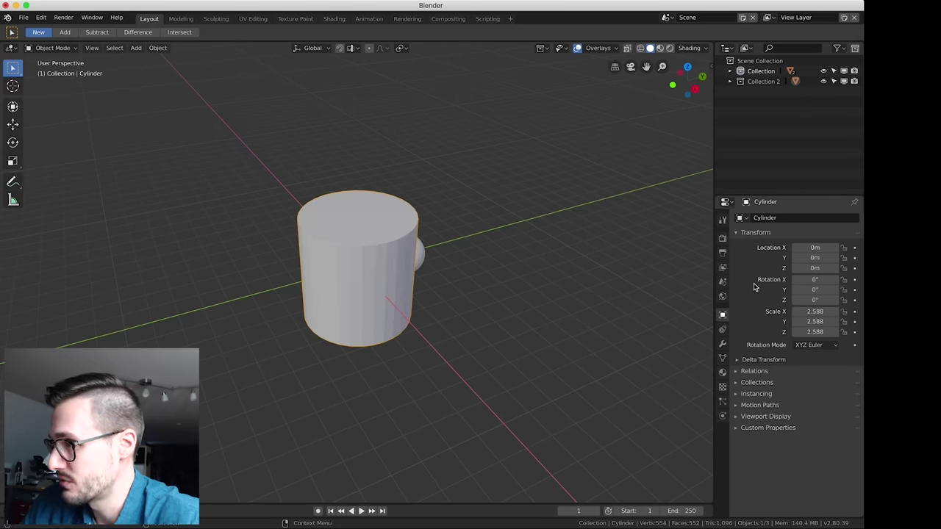
Look through the scene and cylinder property categories one after another, from the active tool settings down to Physics
click(723, 220)
click(722, 238)
click(723, 253)
click(723, 267)
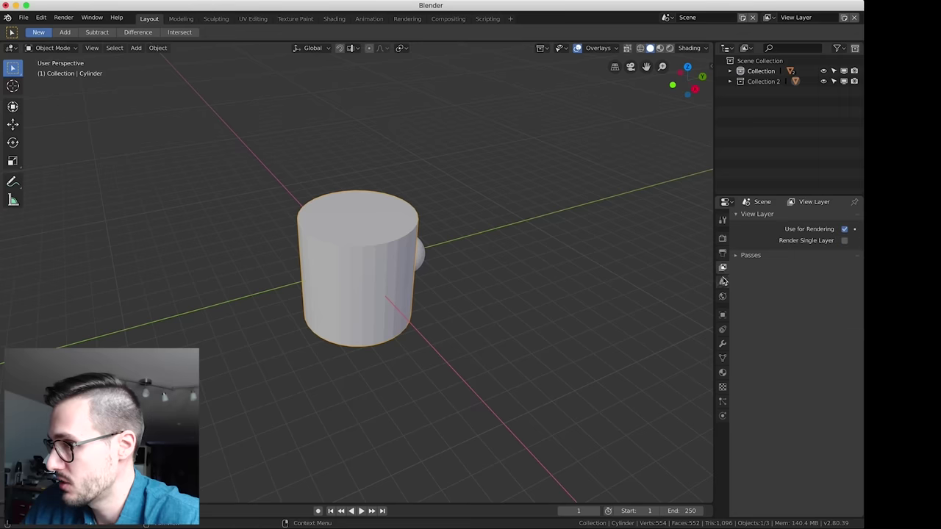
click(722, 281)
click(723, 296)
click(722, 315)
click(723, 329)
click(723, 344)
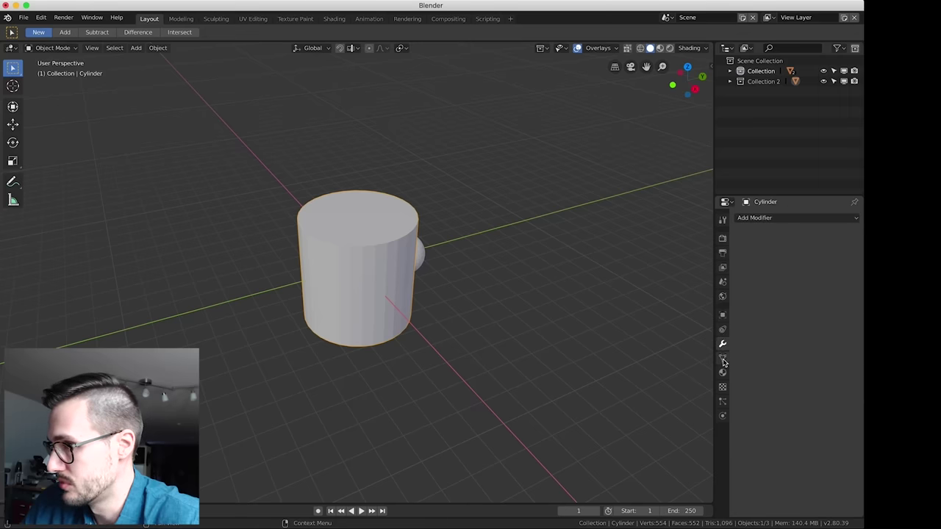
click(722, 358)
click(723, 372)
click(723, 388)
click(723, 416)
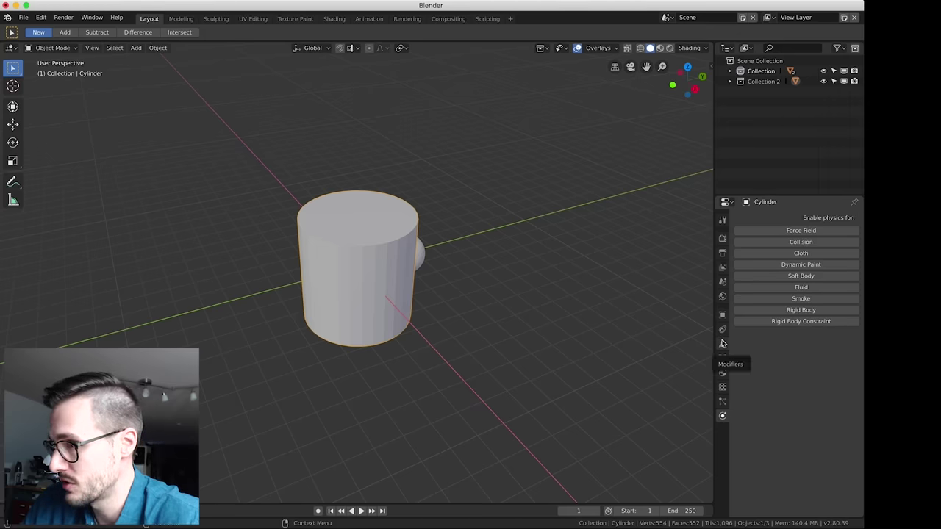
Look through the cylinder's available modifiers and the World, Scene and Object properties
click(722, 346)
click(765, 220)
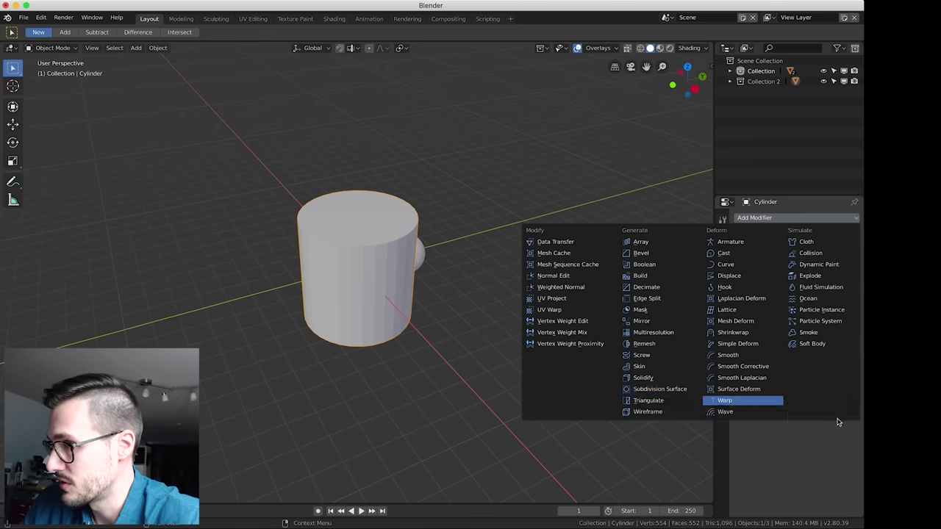
click(723, 297)
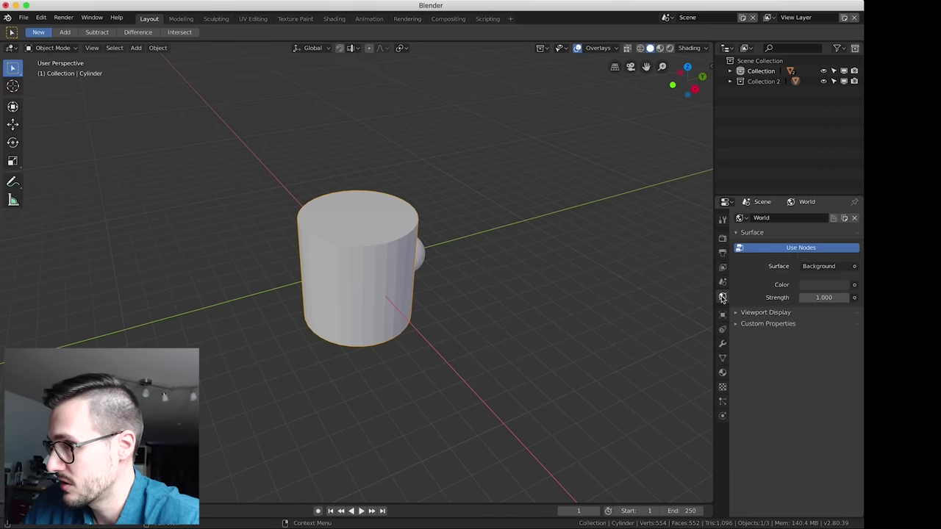
click(721, 285)
click(722, 315)
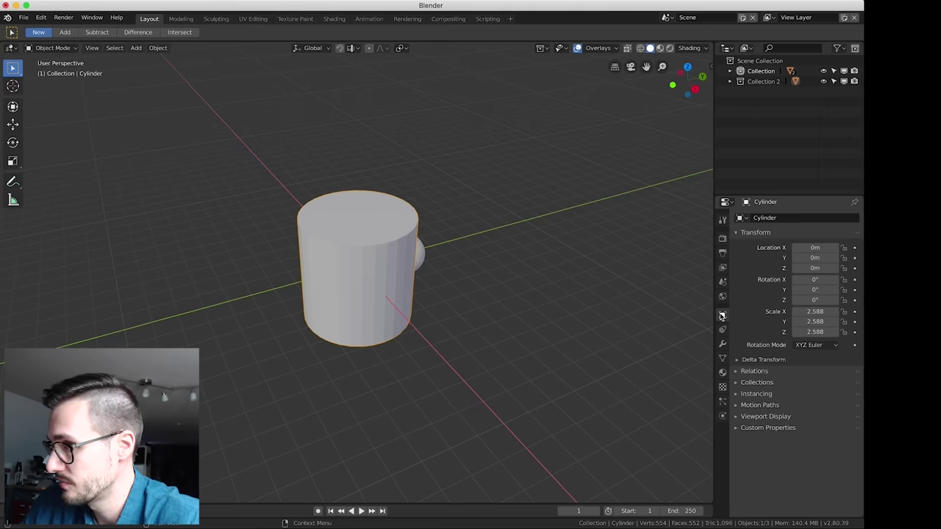
click(723, 297)
click(722, 283)
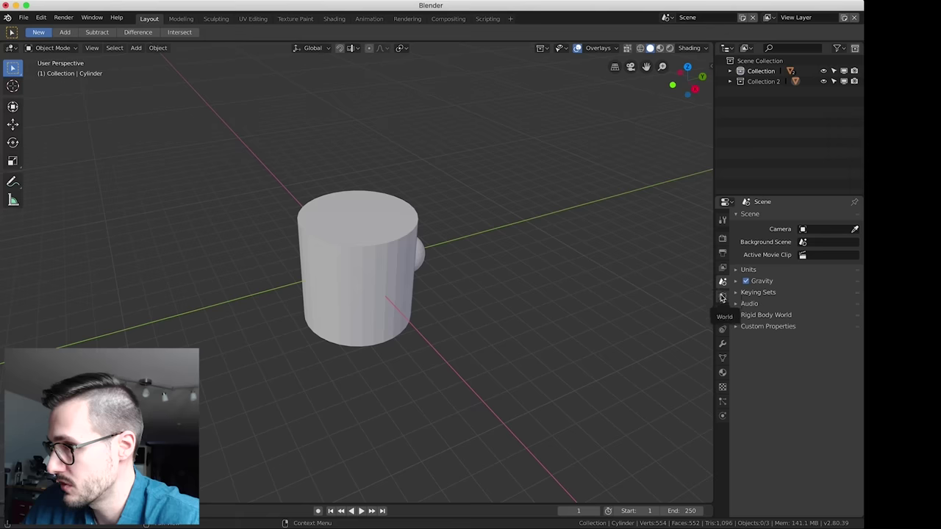
Set the scene's length unit to Centimeters, keeping the unit system at Metric
click(736, 269)
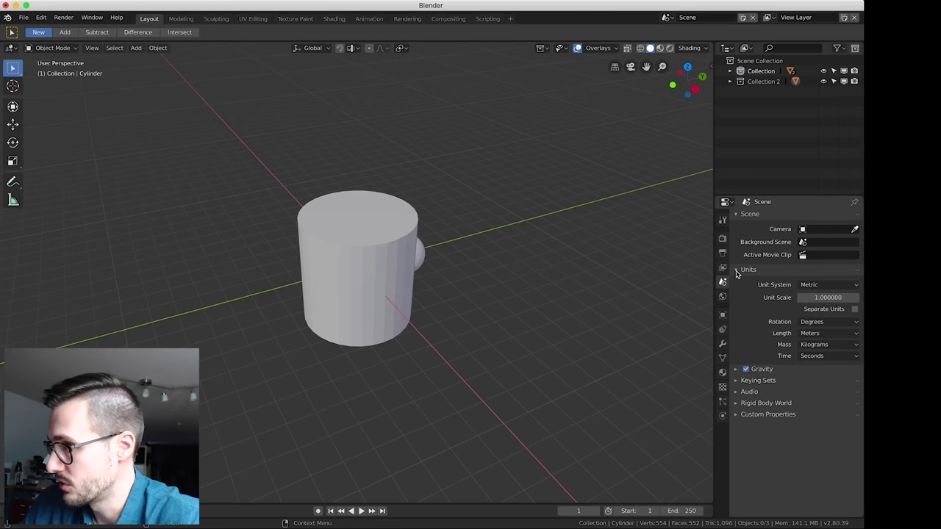
click(831, 286)
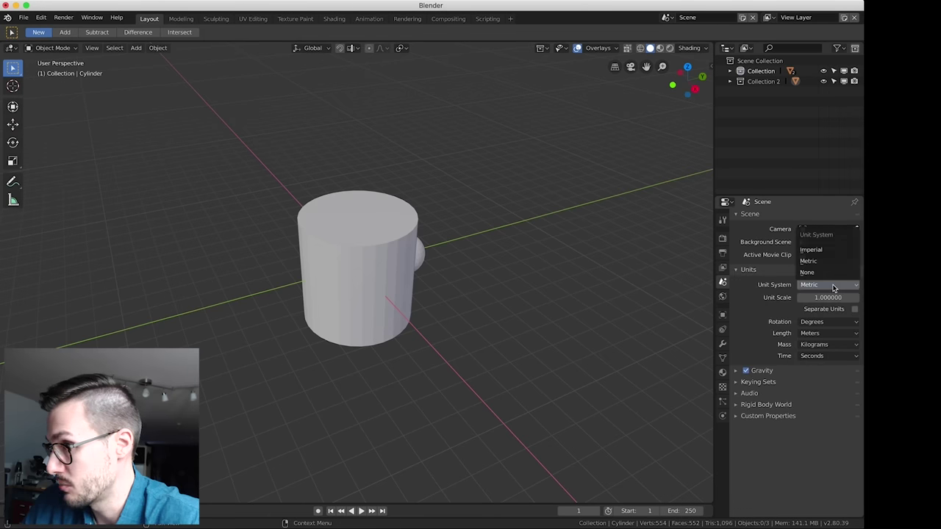
click(834, 286)
click(834, 286)
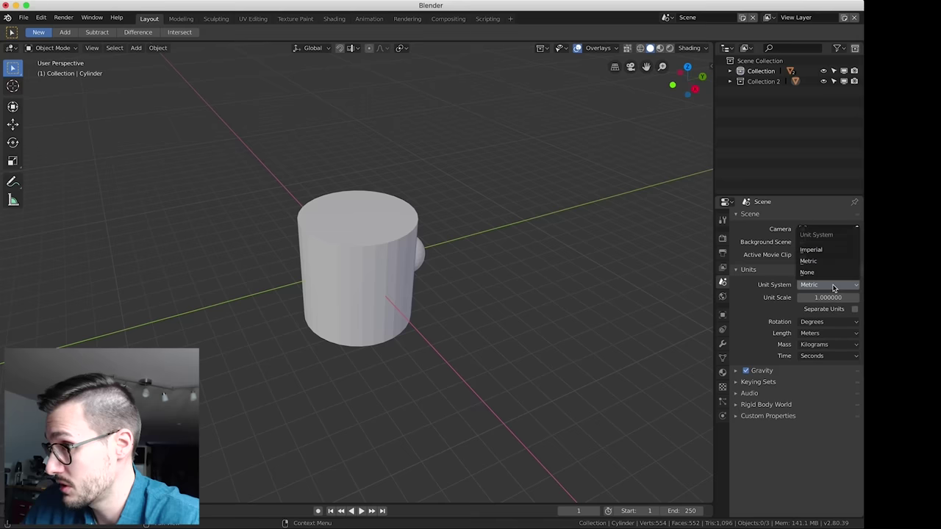
click(823, 333)
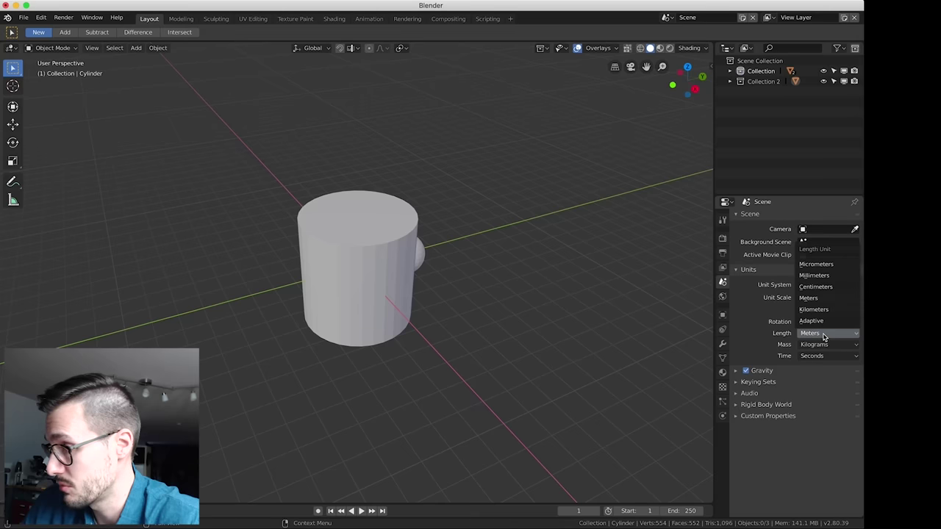
click(827, 288)
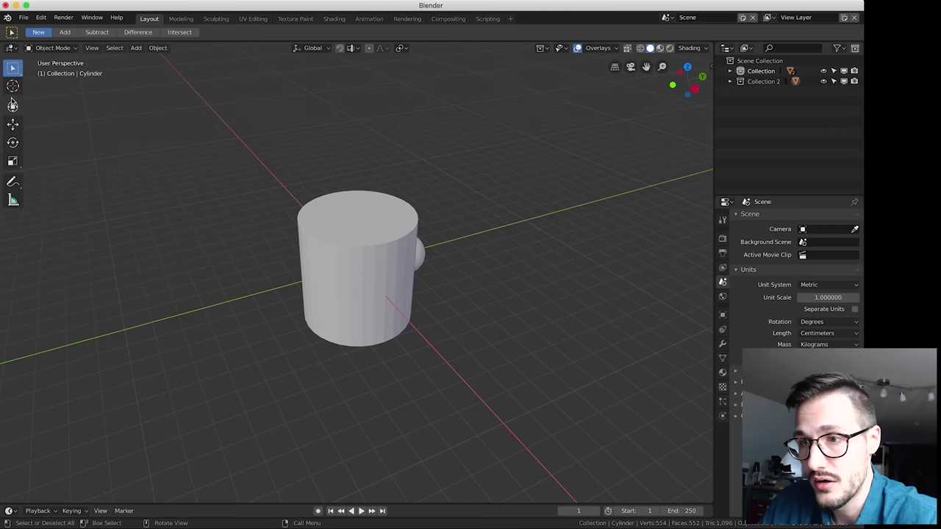
Select the cylinder and use the Move tool to shift it off the cube, on the side opposite the sphere
middle_drag(481, 253, 425, 266)
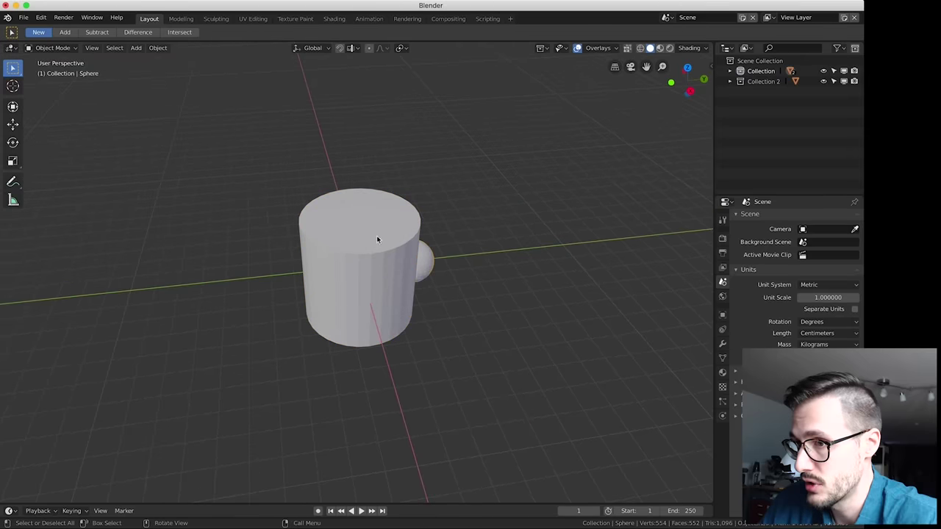
click(376, 236)
click(456, 220)
click(391, 250)
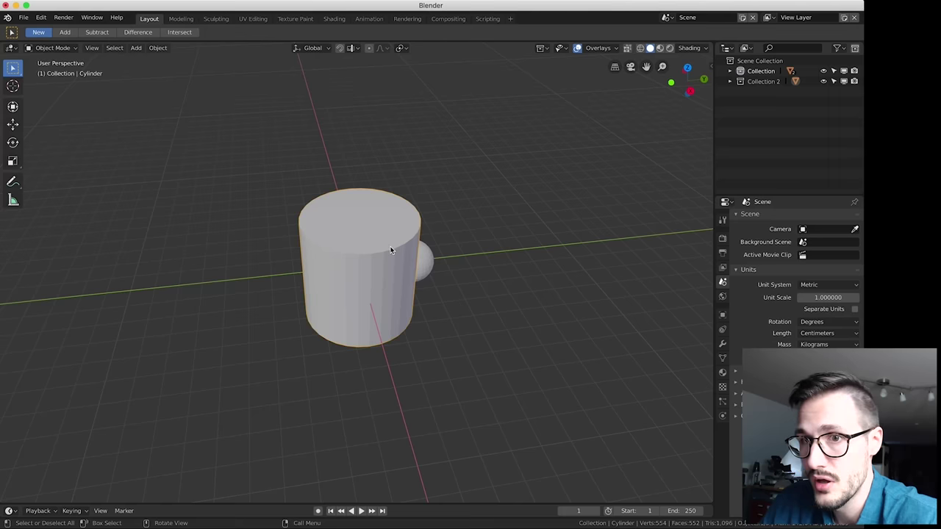
click(13, 125)
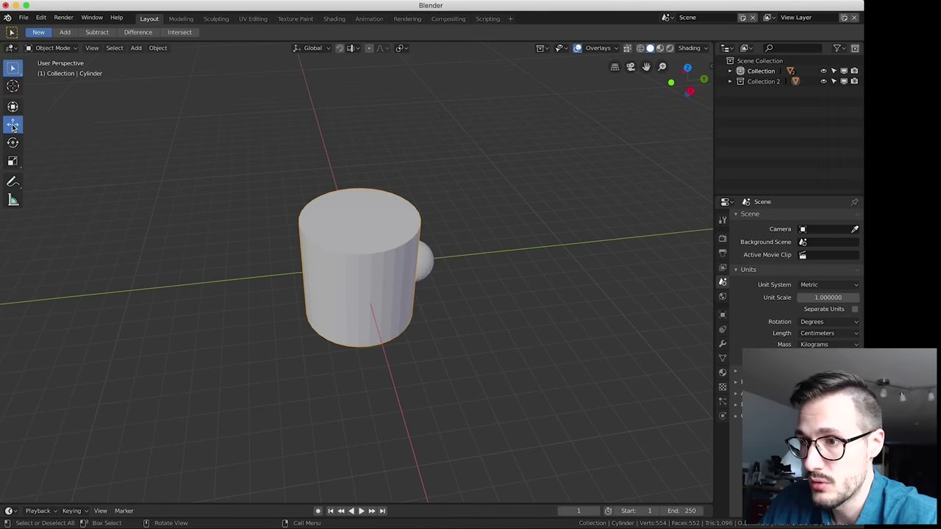
drag(398, 265, 239, 253)
Try tilting and resizing the cylinder with the Rotate and Scale tools, and undo both changes
click(14, 144)
drag(313, 328, 246, 324)
click(12, 162)
drag(263, 282, 273, 303)
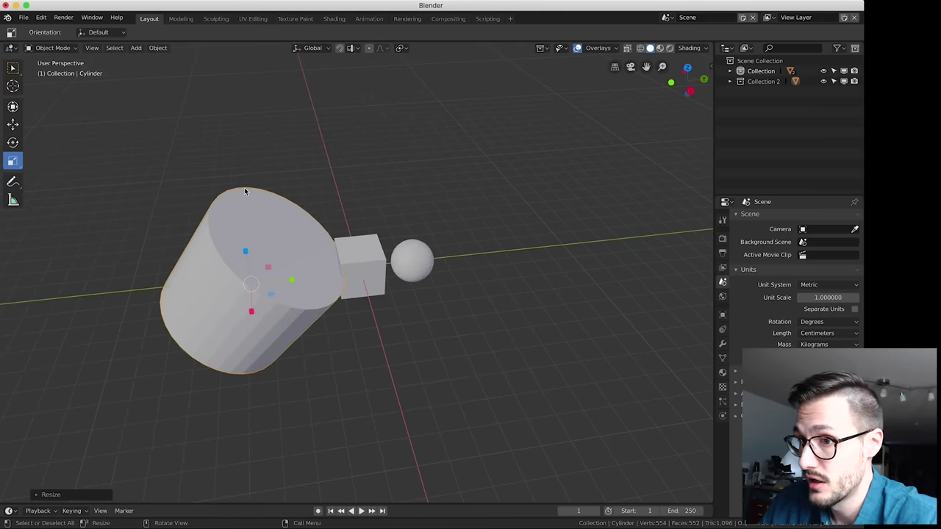
key(ctrl+z)
key(super+z)
Reselect the cylinder and grab it freely twice to place it over the upper part of the cube and sphere
click(361, 204)
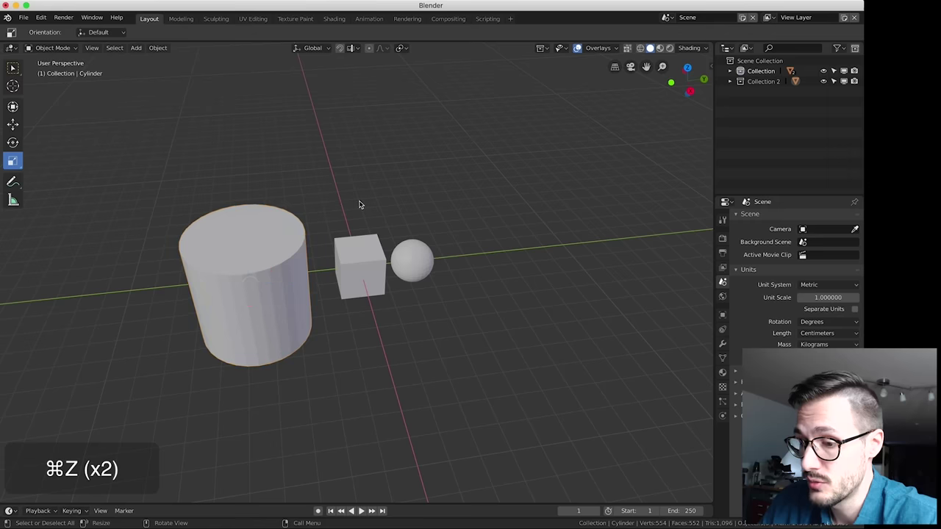
click(275, 255)
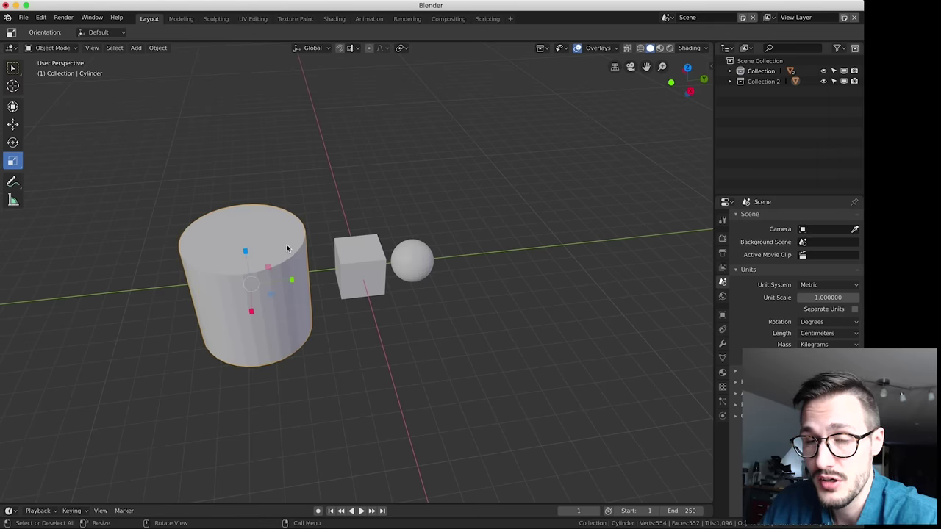
key(g)
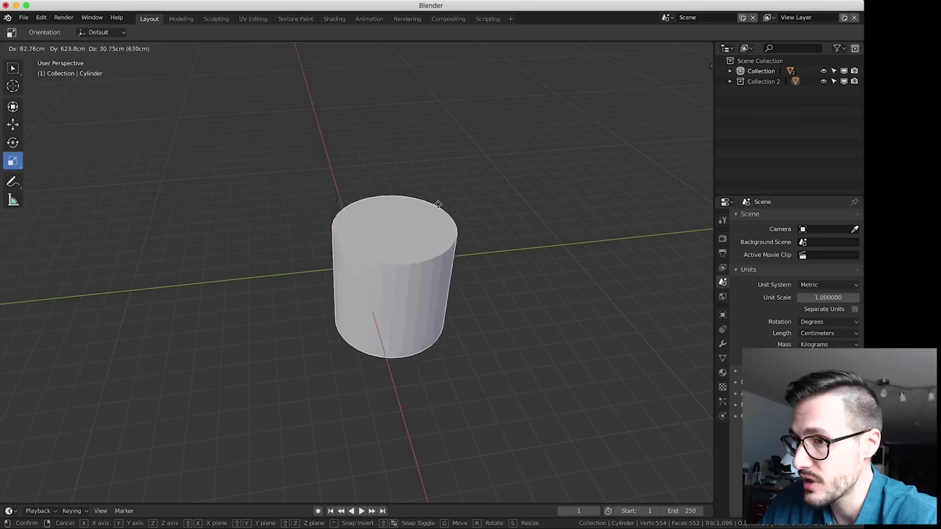
click(397, 213)
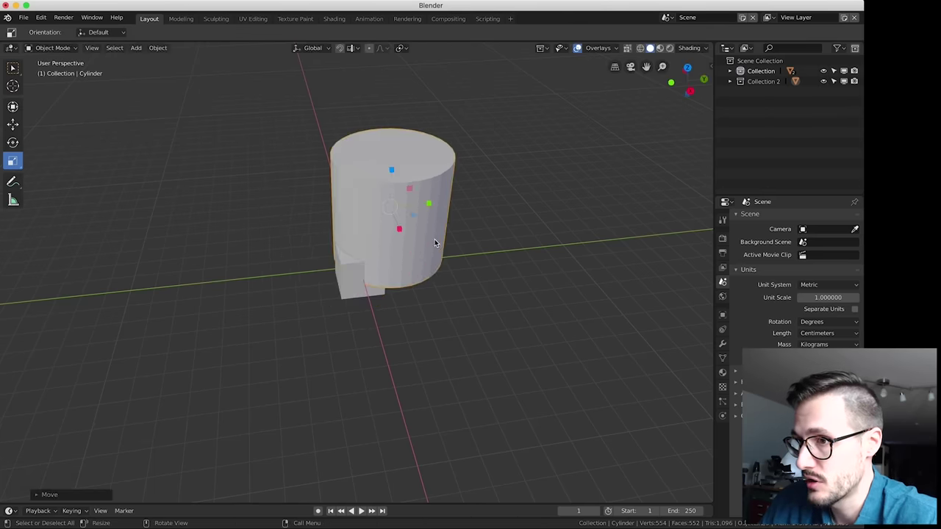
key(g)
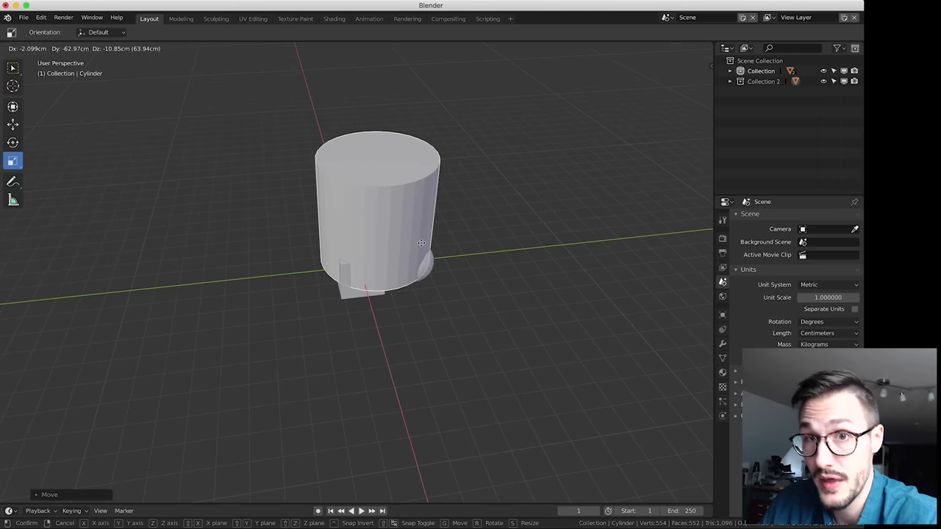
click(421, 243)
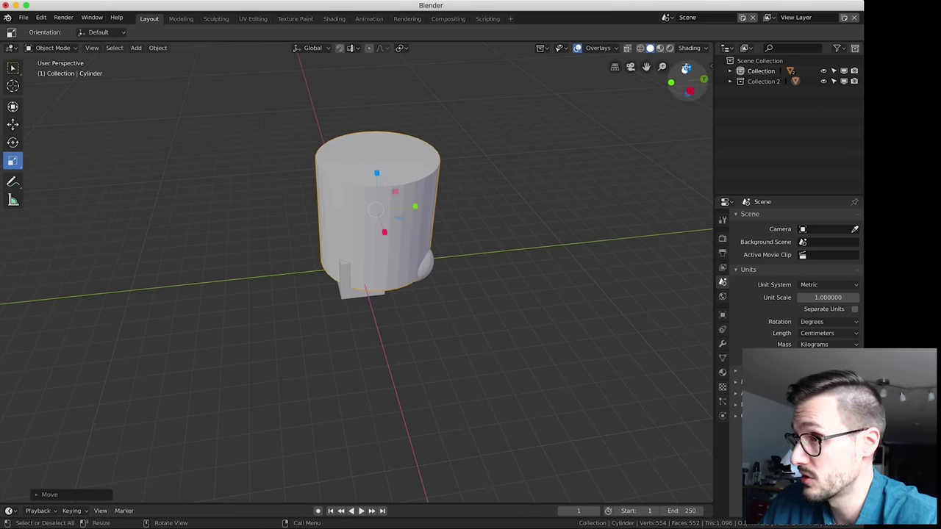
Grab the cylinder, try the global Z and X axis constraints, and place it along global Y away from the sphere
middle_drag(546, 188, 604, 153)
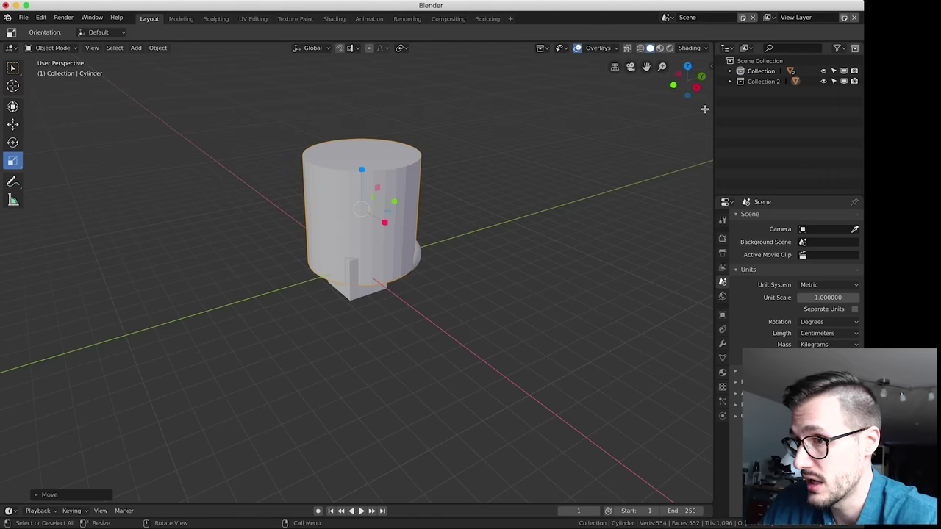
middle_drag(519, 201, 449, 240)
key(g)
key(z)
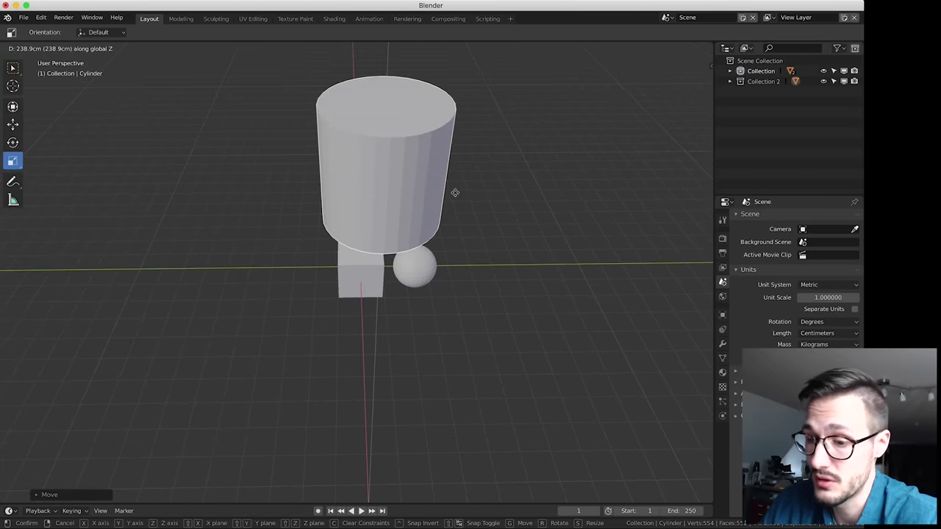
key(x)
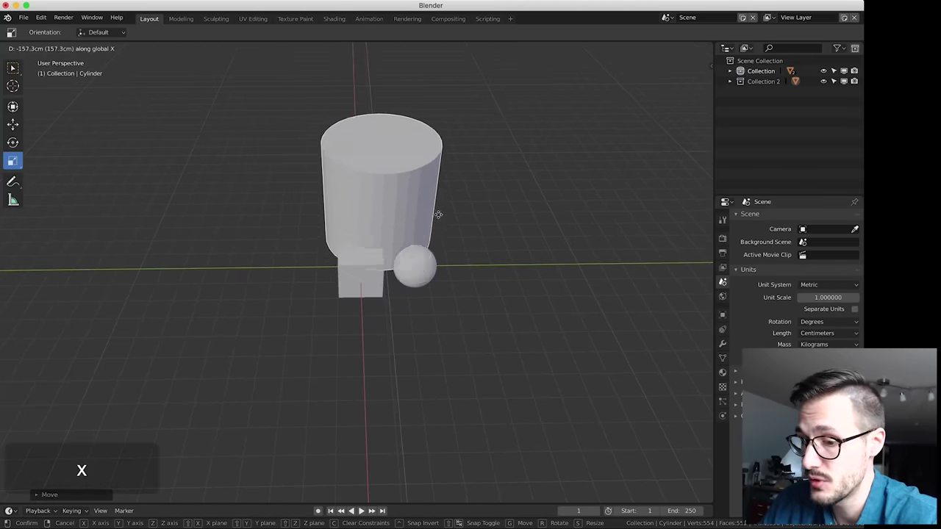
key(y)
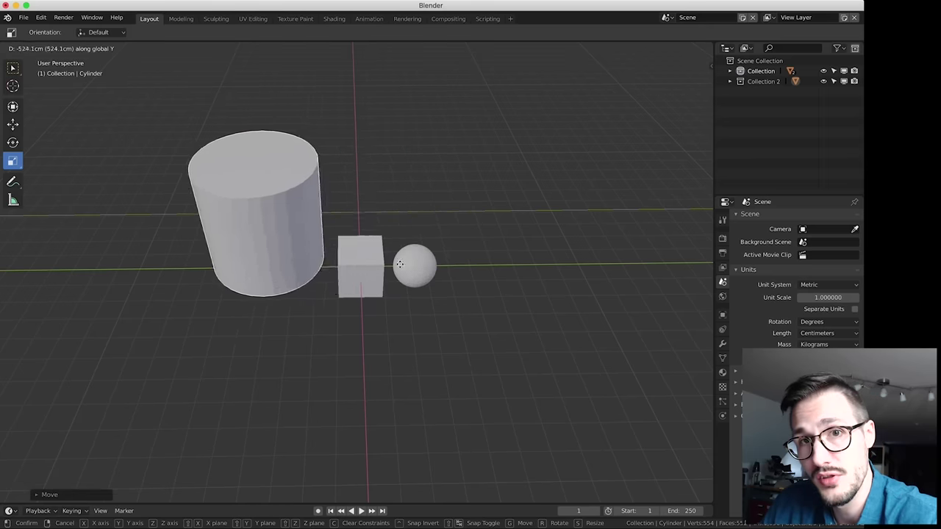
click(436, 277)
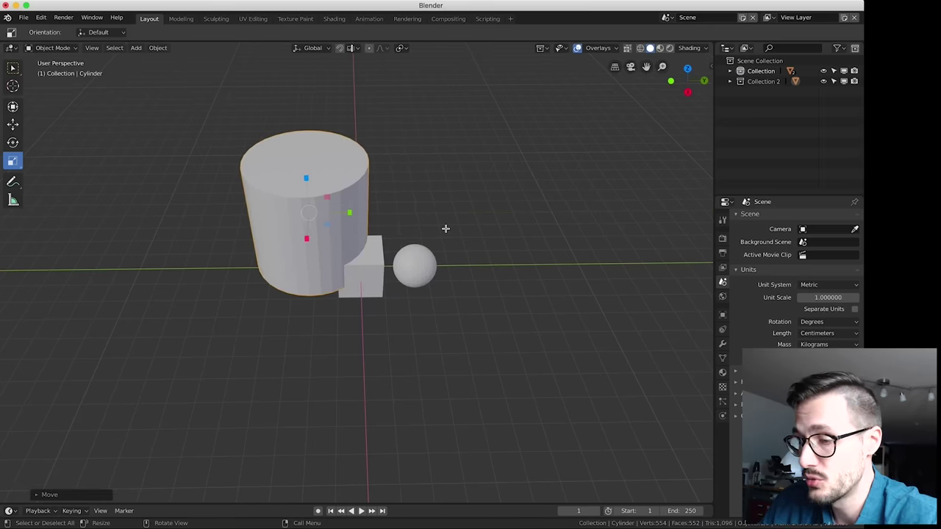
Move the cylinder along global Y towards the sphere, and along global X until it covers the cube and sphere
key(g)
key(y)
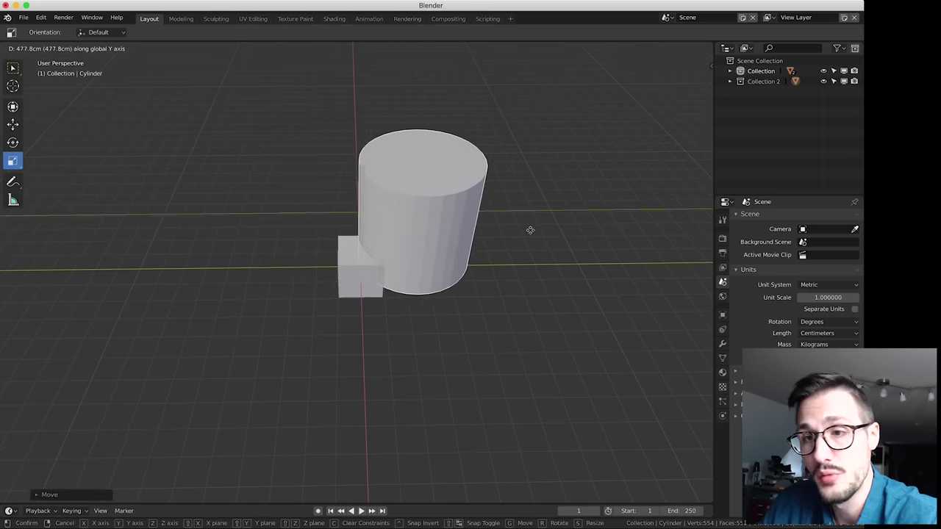
click(519, 274)
key(g)
middle_drag(519, 274, 521, 227)
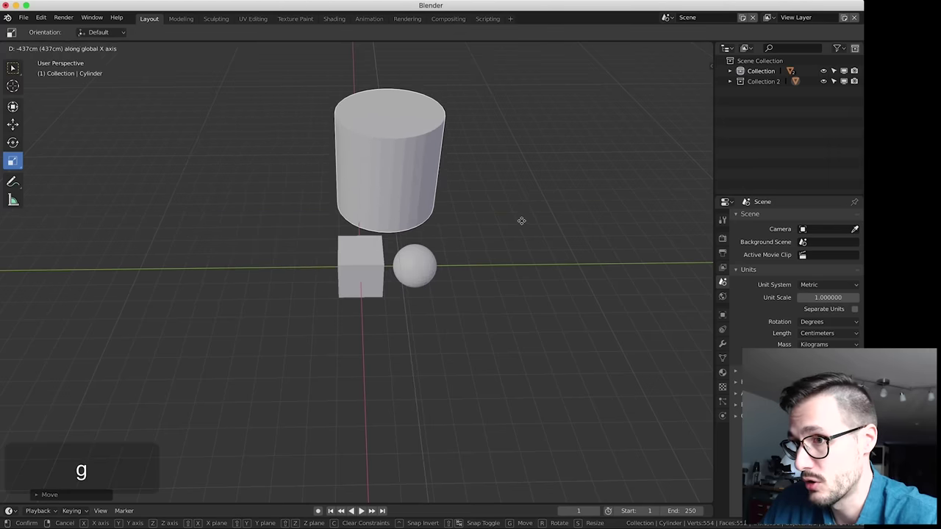
click(501, 311)
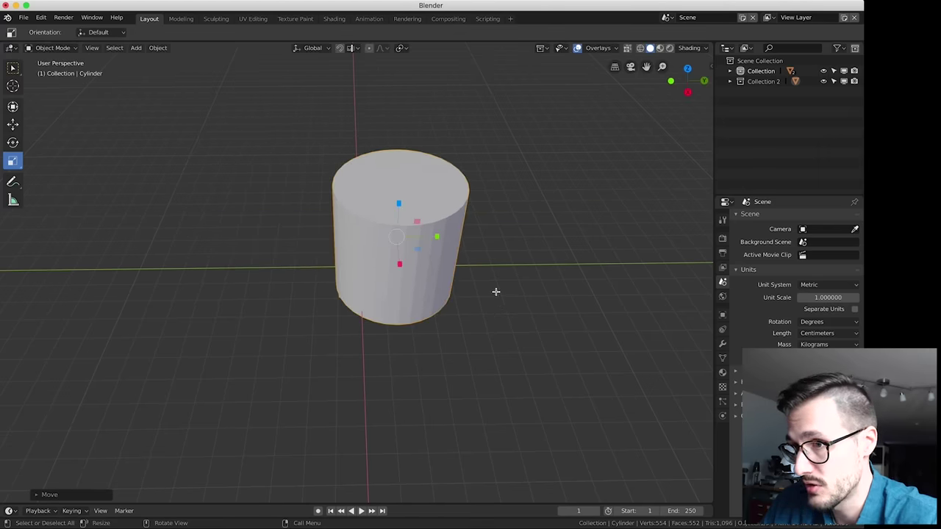
Try rotating the cylinder freely and about the global X, Y and Z axes, and cancel the rotation
click(492, 275)
click(20, 142)
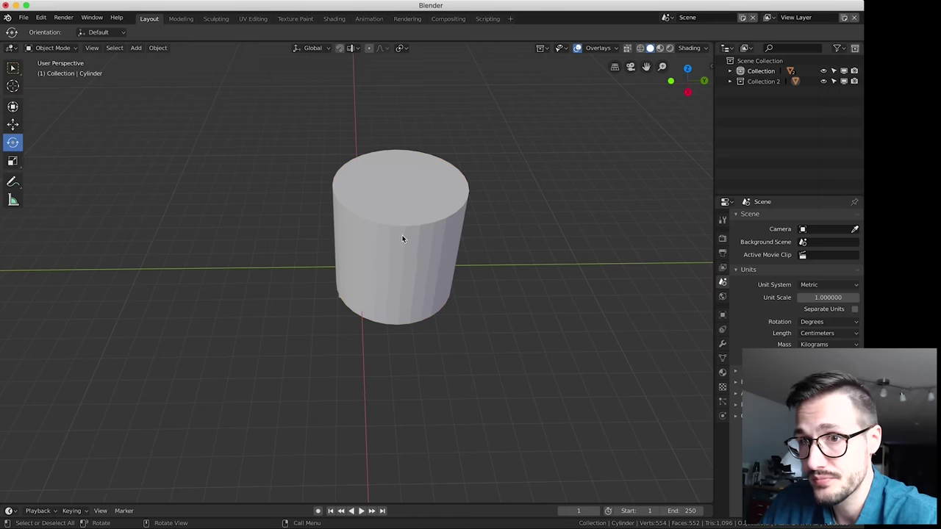
click(433, 245)
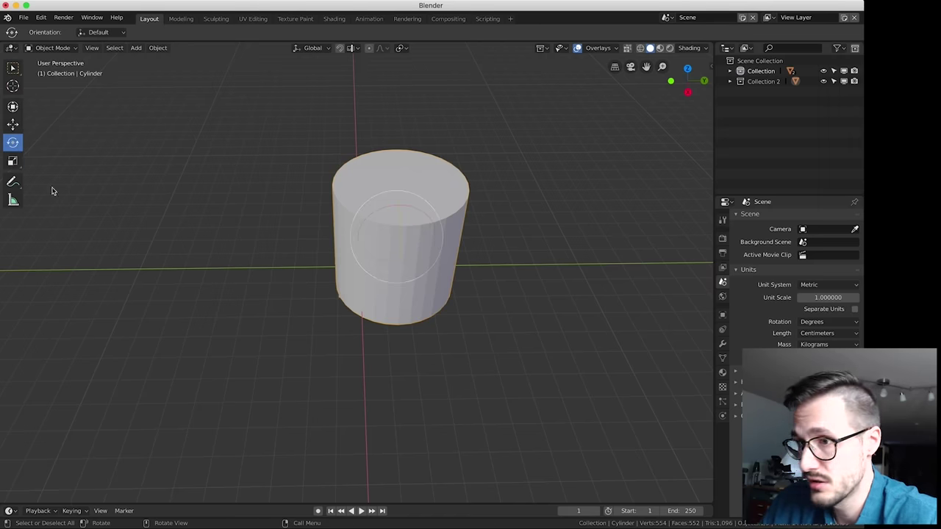
key(r)
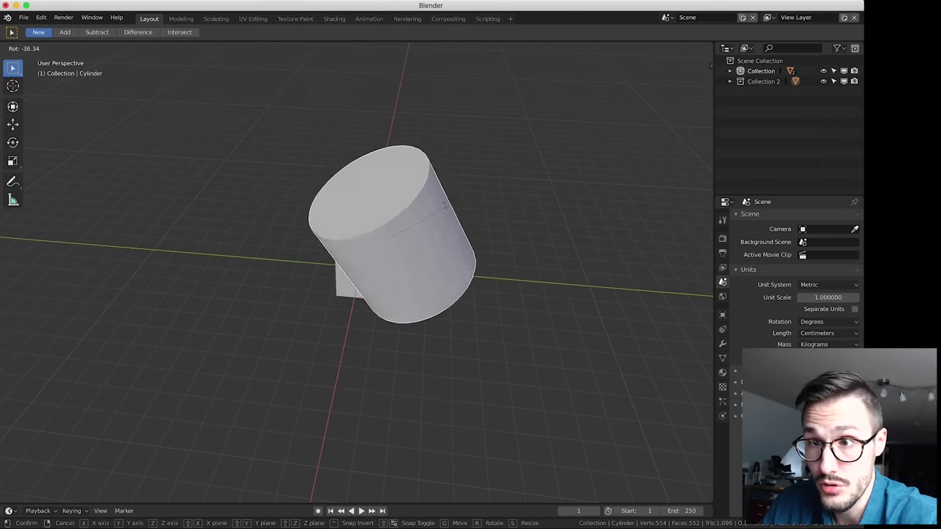
key(x)
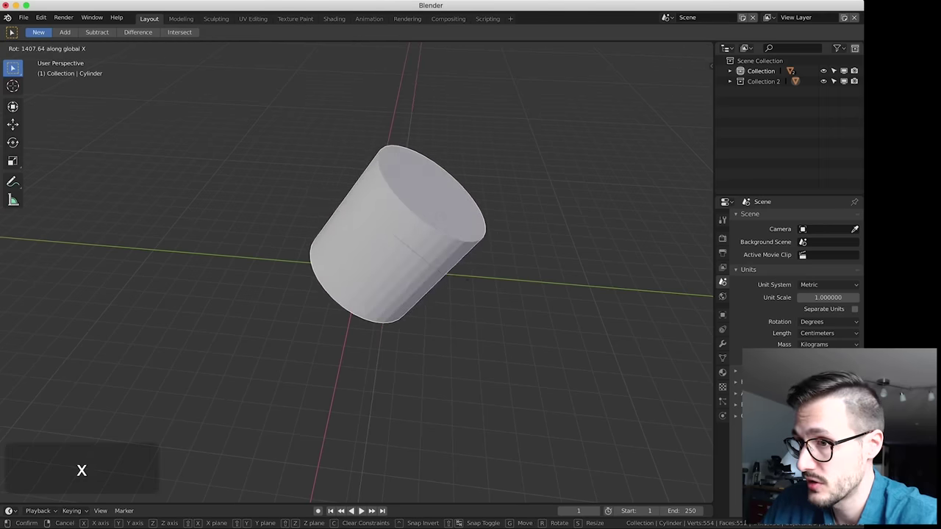
key(y)
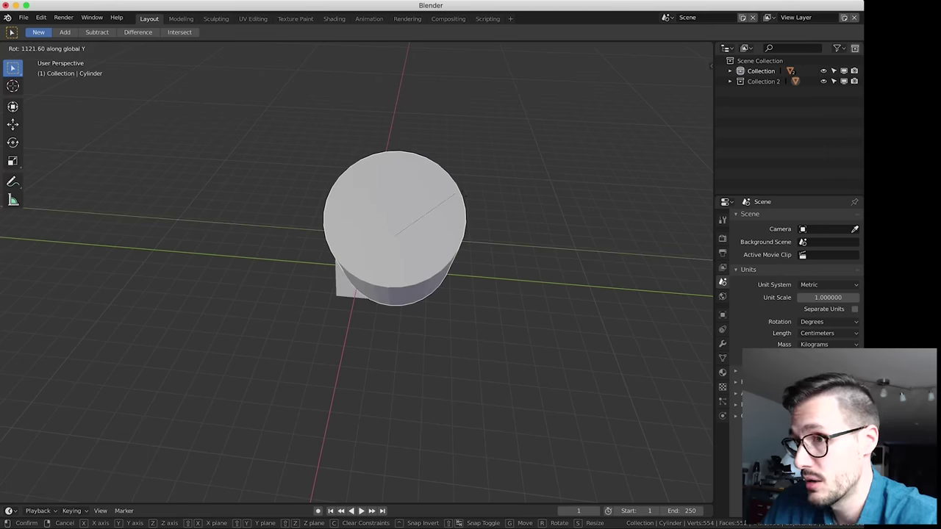
key(z)
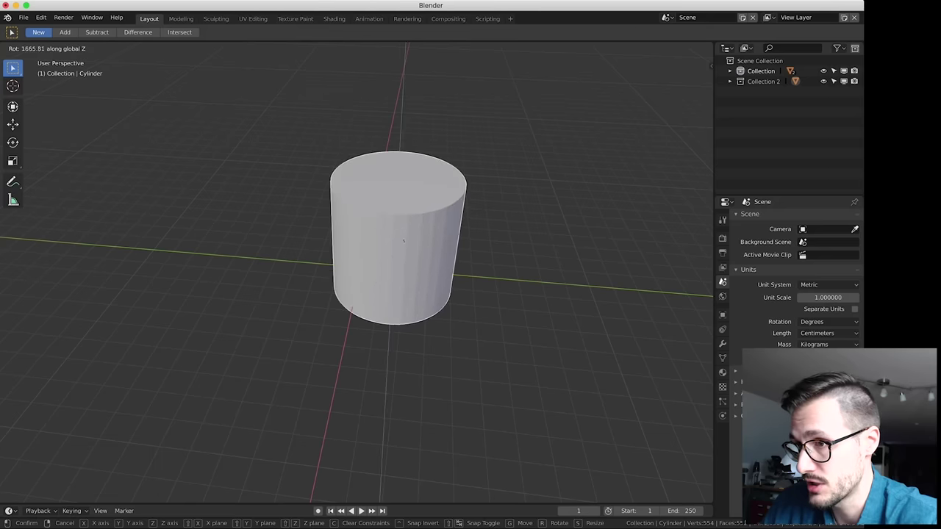
key(Escape)
Reselect the cylinder, move it freely away from the sphere side, and rotate it in the view so it tilts
click(481, 306)
click(406, 278)
key(g)
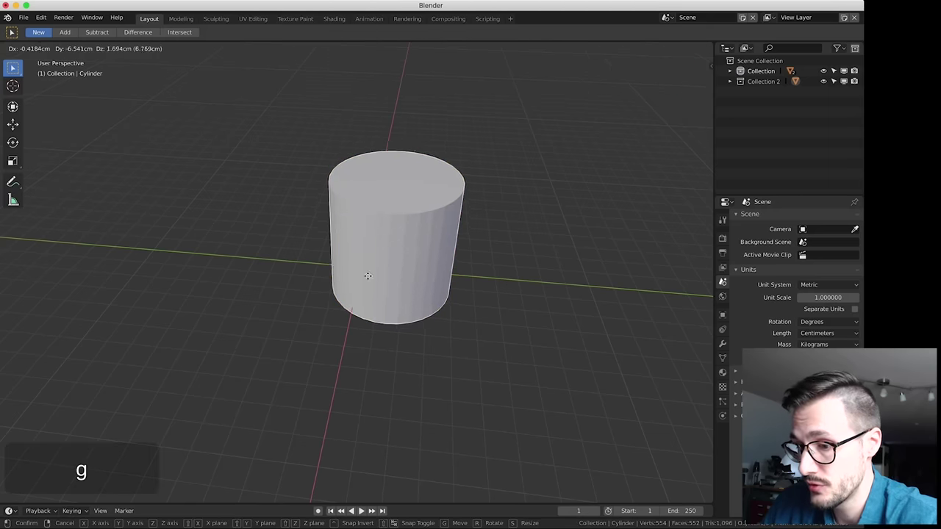
key(r)
click(446, 355)
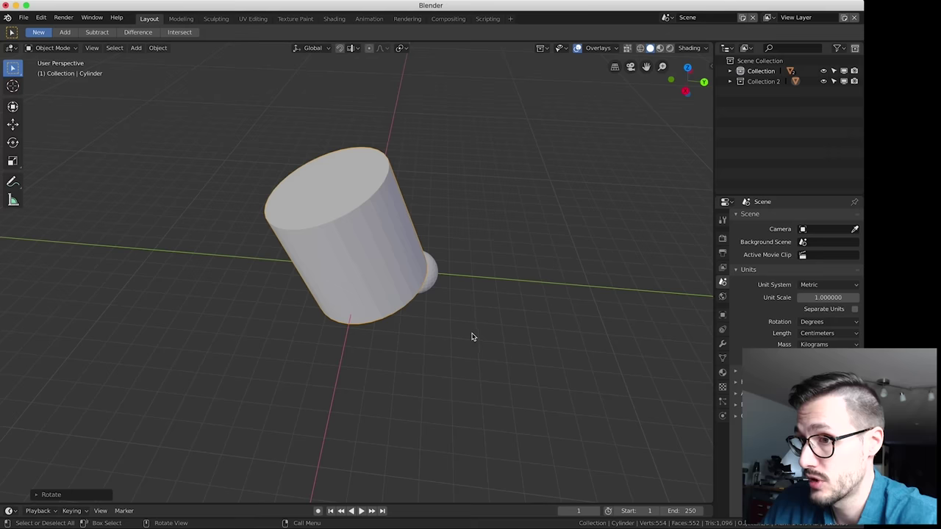
Try scaling the cylinder uniformly and along the global Z, X and Y axes, and deselect it
key(s)
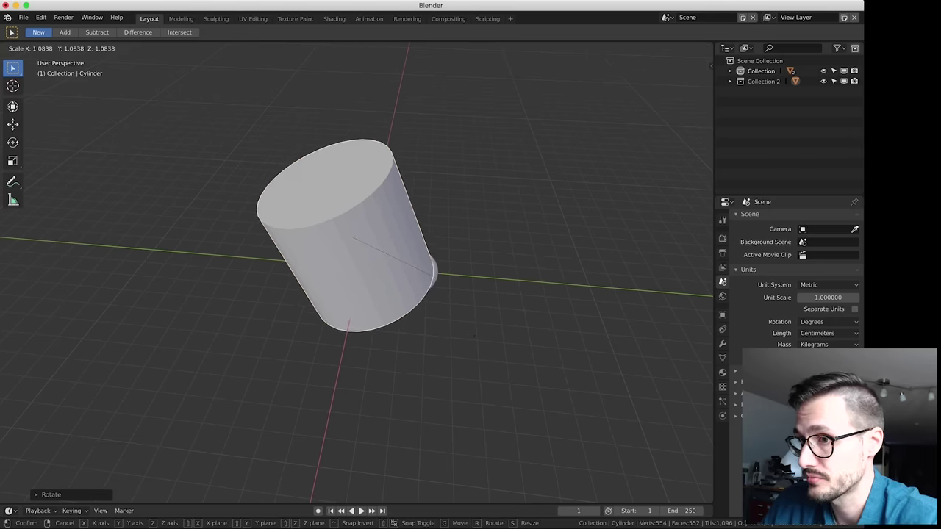
key(z)
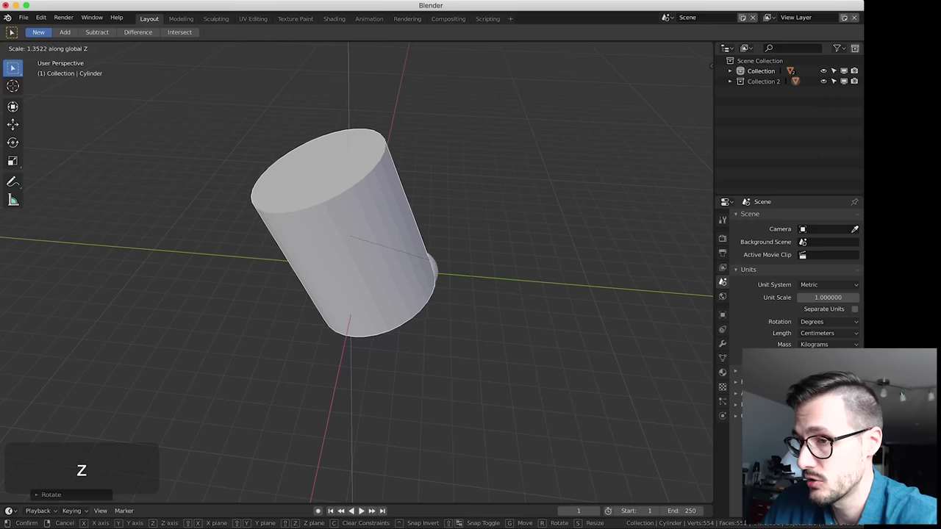
key(x)
key(y)
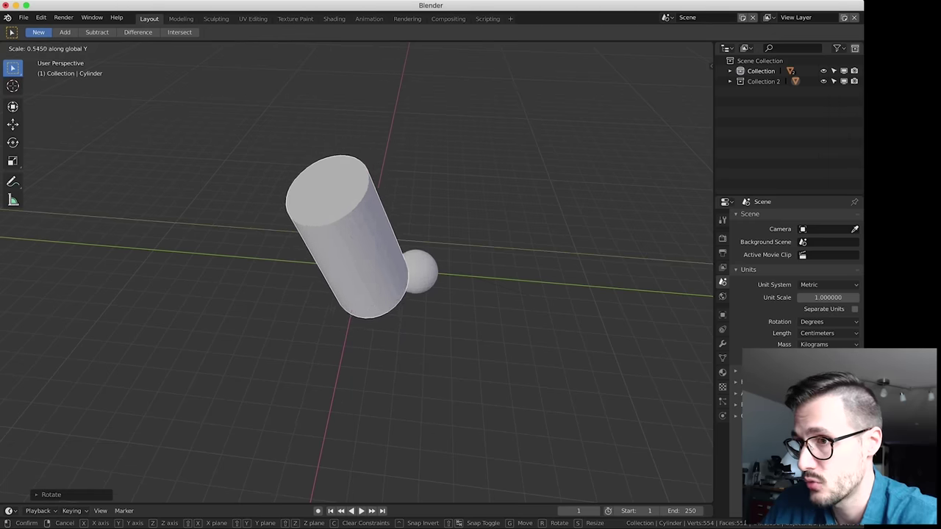
click(513, 327)
middle_drag(507, 326, 477, 269)
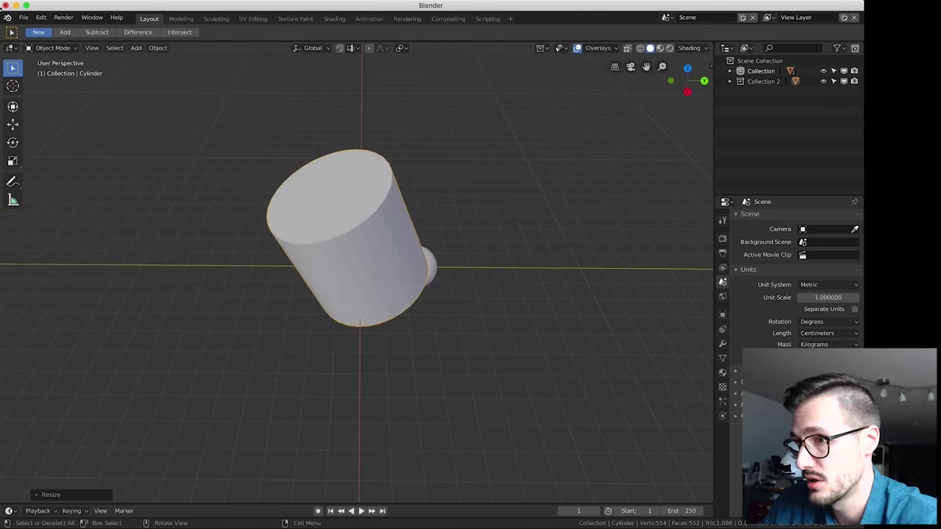
click(472, 275)
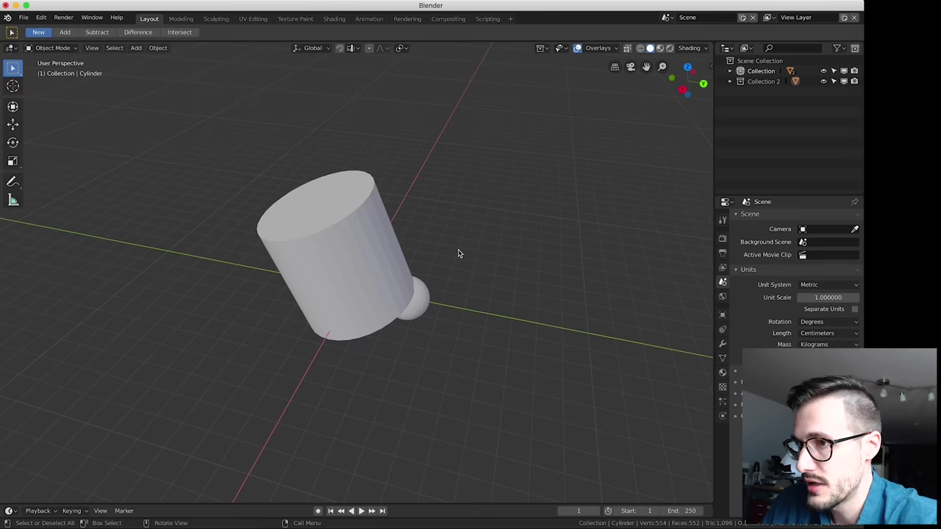
Delete Collection 2 and the cylinder it leaves behind in the Scene Collection
drag(485, 156, 237, 411)
click(763, 81)
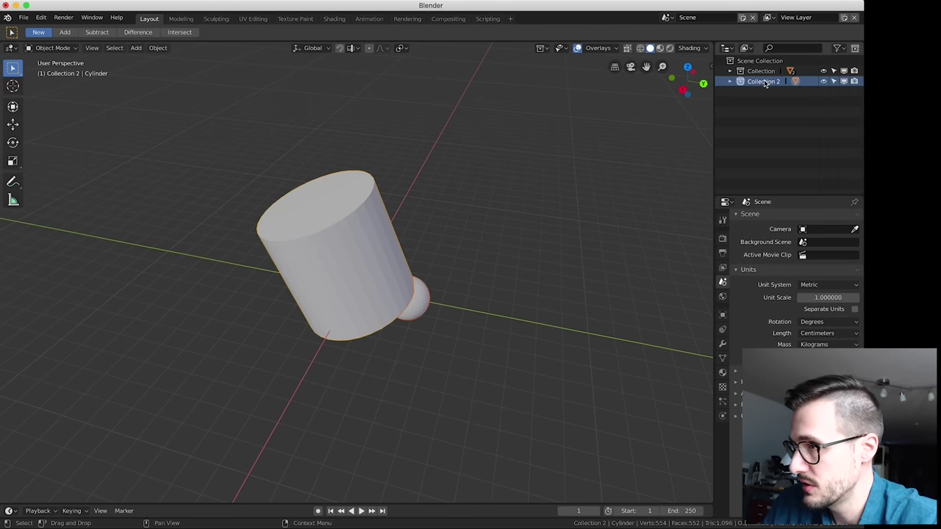
right_click(766, 83)
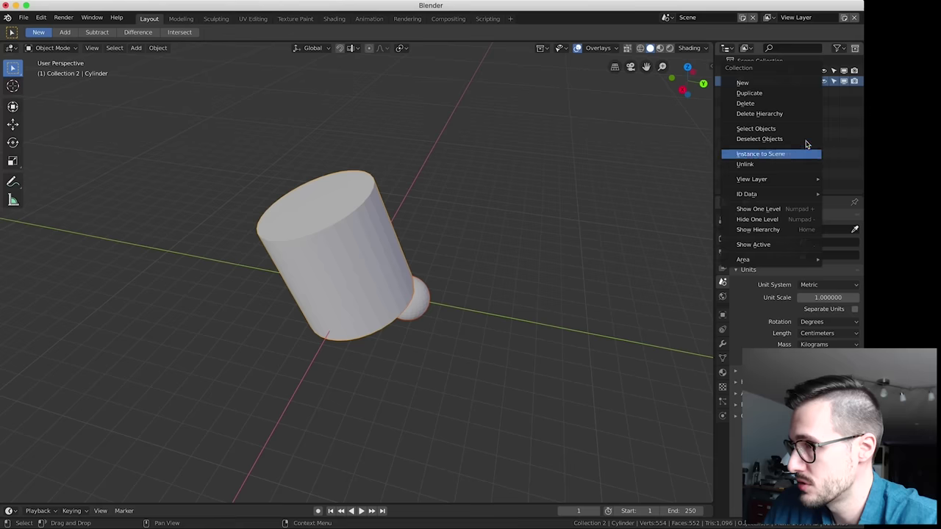
click(747, 103)
click(757, 81)
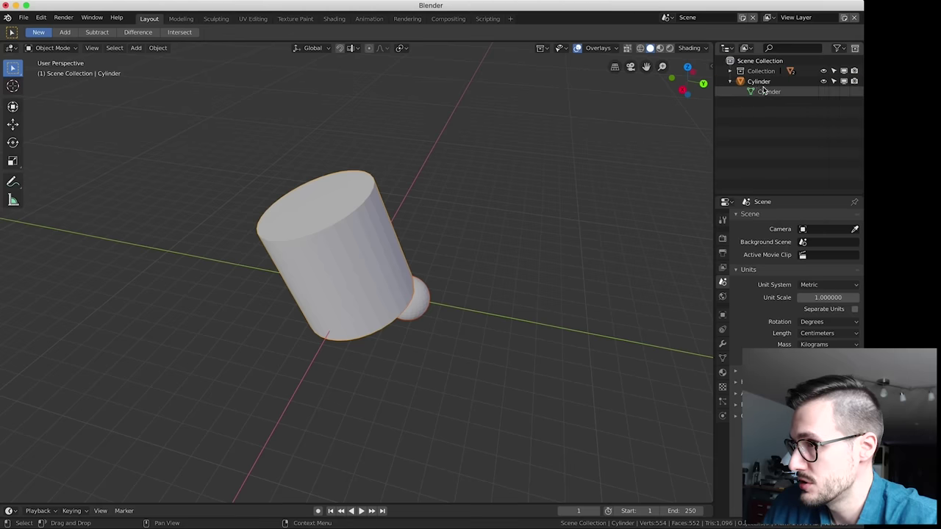
right_click(761, 83)
click(761, 82)
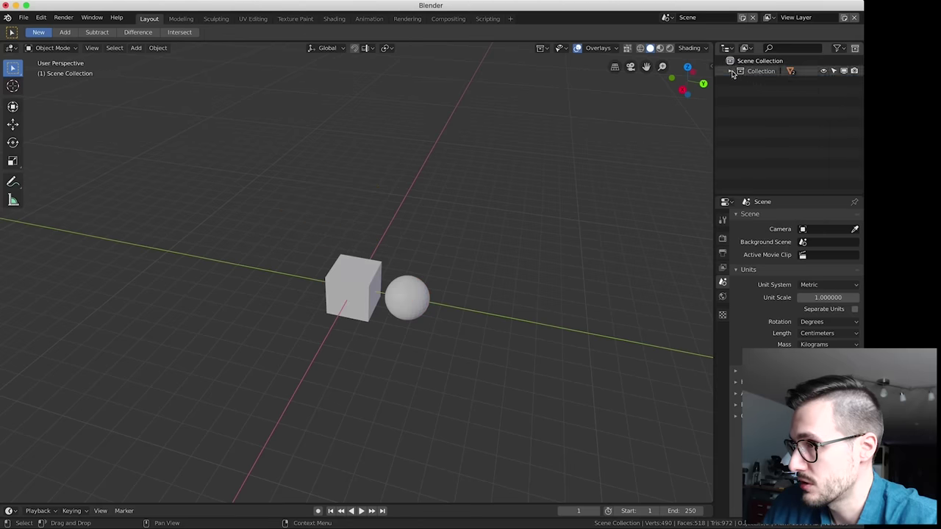
Expand the remaining collection and delete its cube and sphere so the scene is empty
click(730, 70)
drag(482, 196, 153, 448)
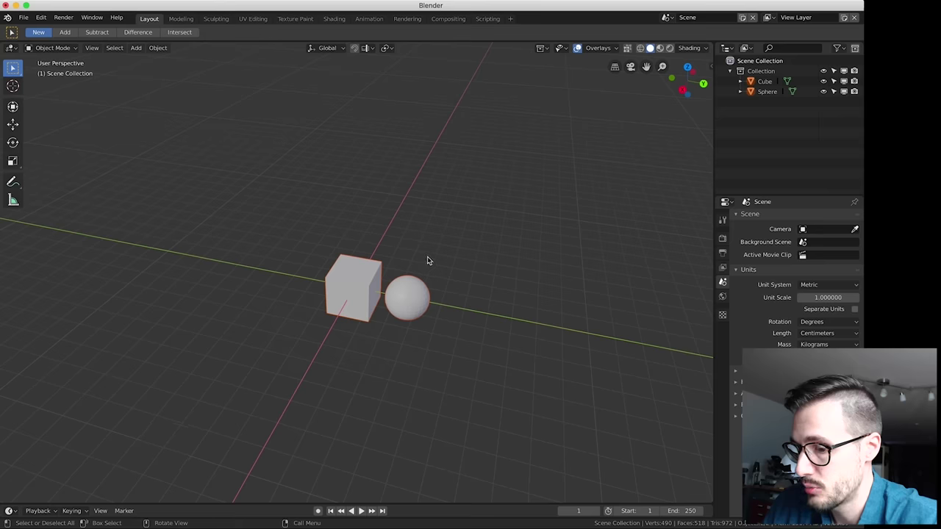
key(x)
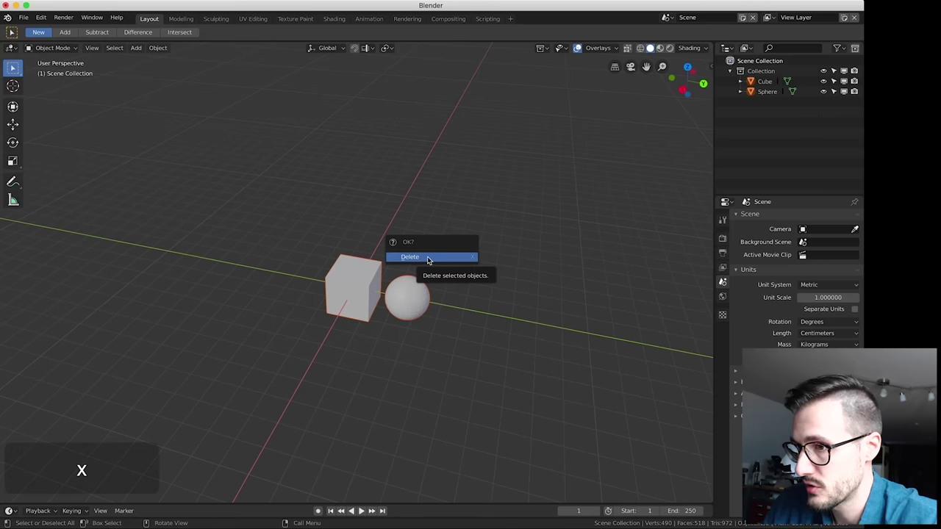
drag(480, 193, 299, 349)
key(x)
click(304, 347)
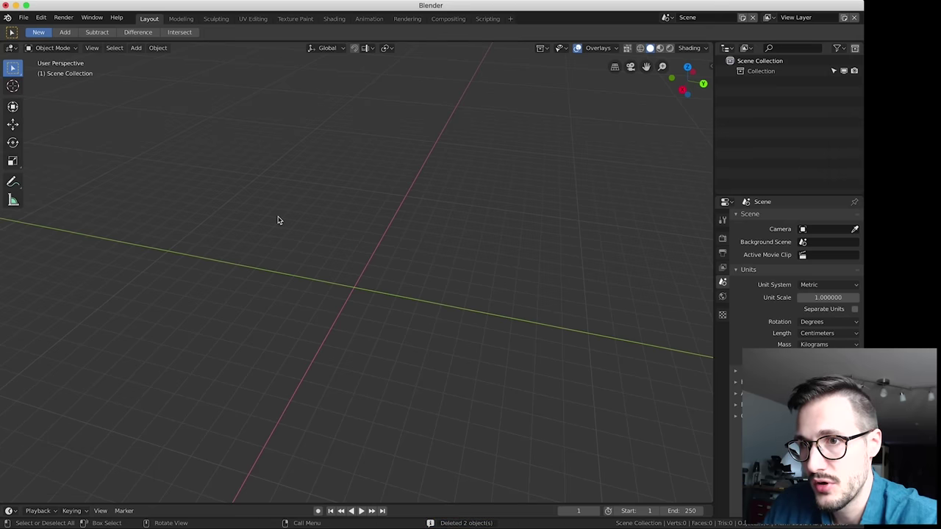
Add a cube mesh at the origin of the empty scene and reselect it from a closer angle
click(137, 49)
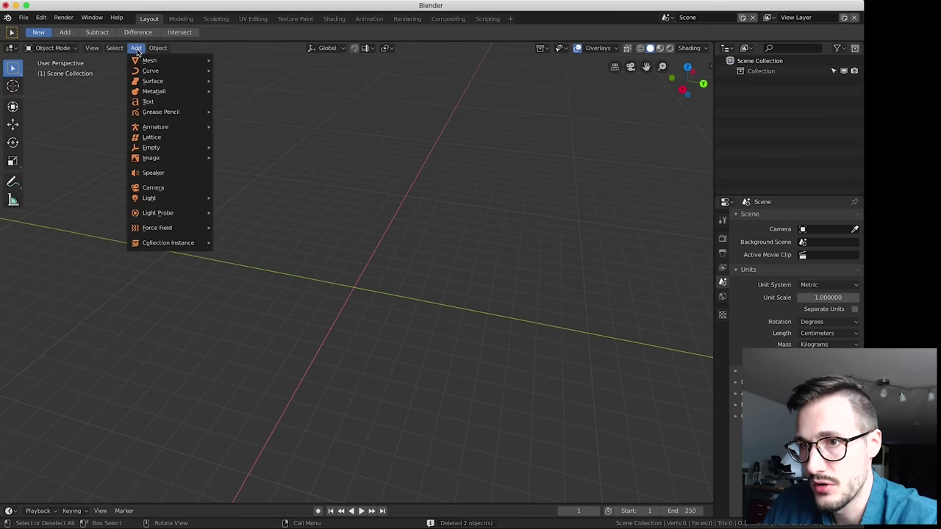
mouse_move(146, 63)
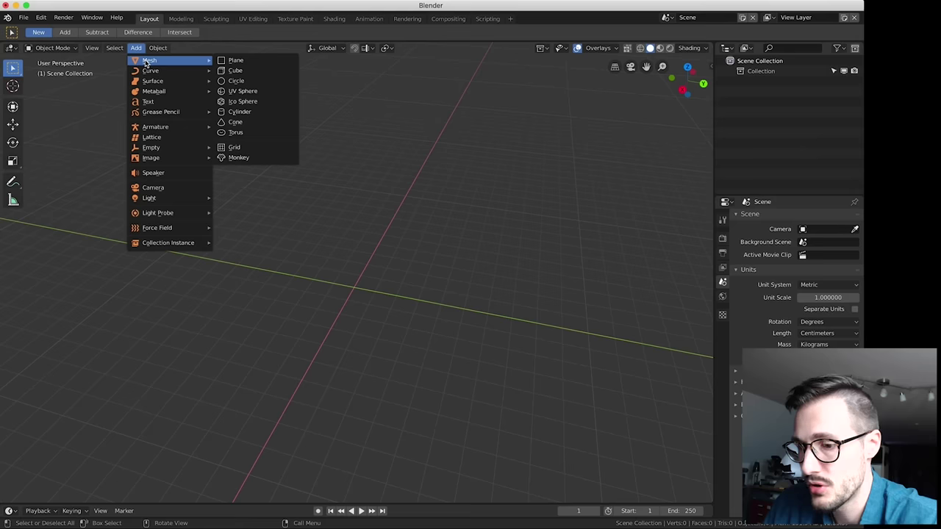
key(shift+a)
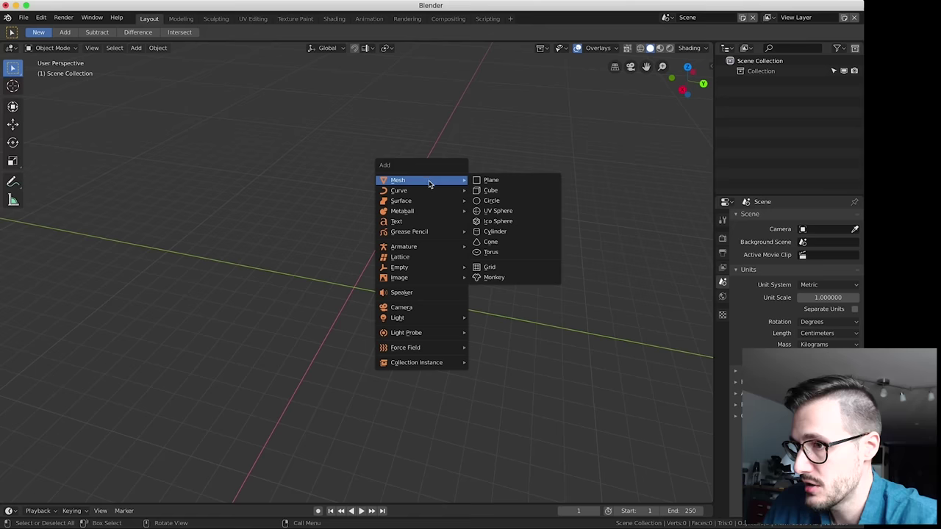
click(504, 194)
click(414, 319)
middle_drag(434, 319, 367, 255)
click(374, 305)
scroll(395, 328, up, 4)
Toggle the cube repeatedly between Edit Mode and Object Mode, ending in Object Mode
key(Tab)
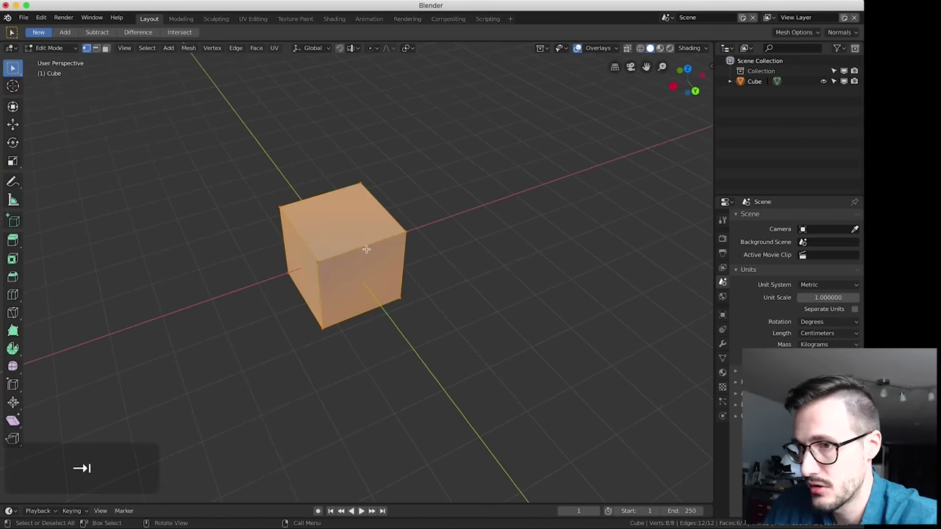
key(Tab)
key(Tab)
key(Tab)
key(Tab)
key(Tab)
key(Tab)
key(Tab)
key(Tab)
key(Tab)
key(Tab)
key(Tab)
key(Tab)
key(Tab)
Choose Edit Mode for the cube and return to Object Mode, twice in a row
click(55, 49)
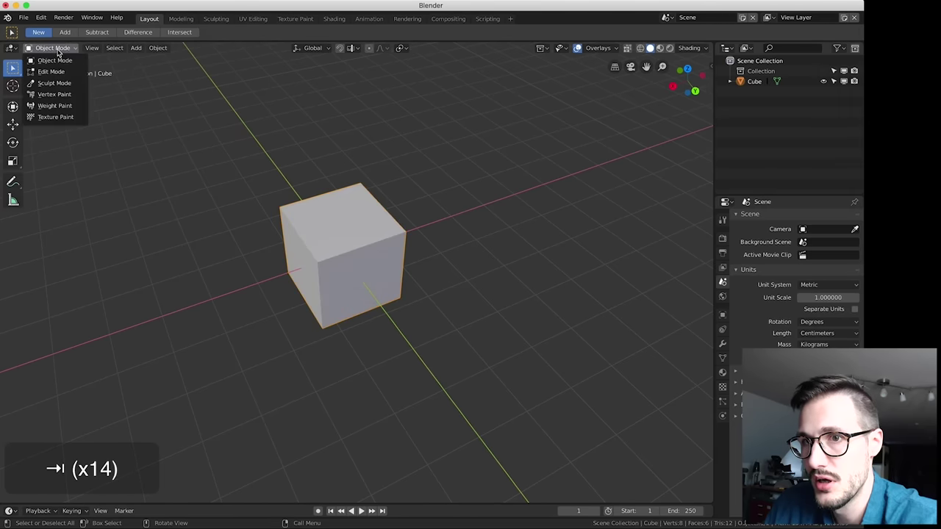
click(51, 71)
click(55, 47)
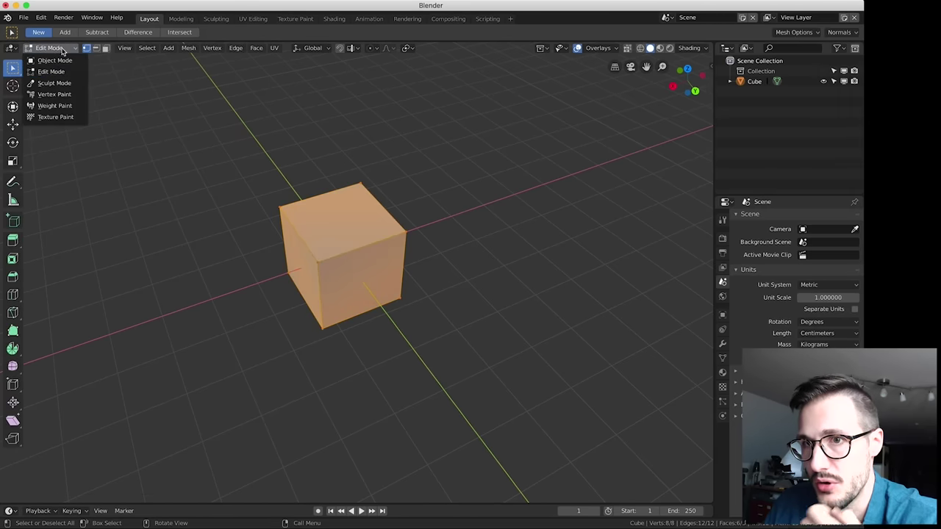
click(54, 60)
click(55, 48)
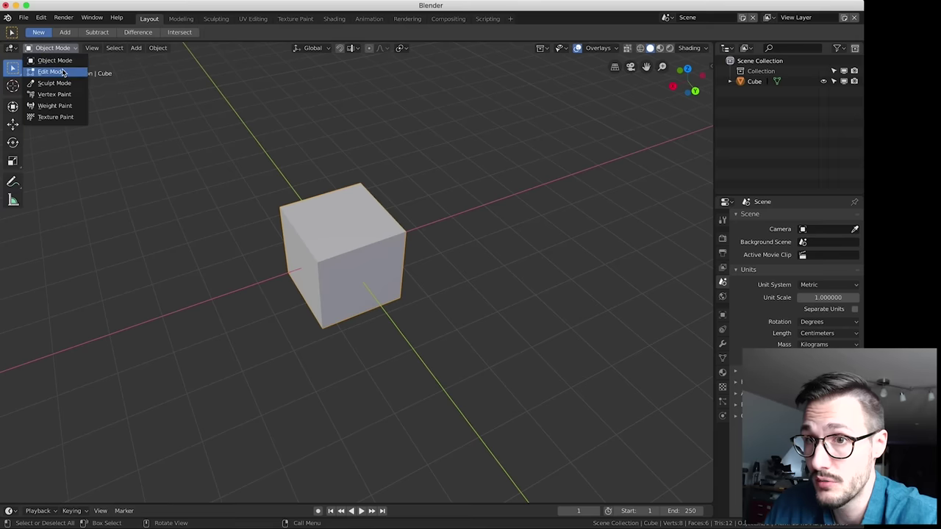
click(52, 72)
click(55, 48)
click(54, 60)
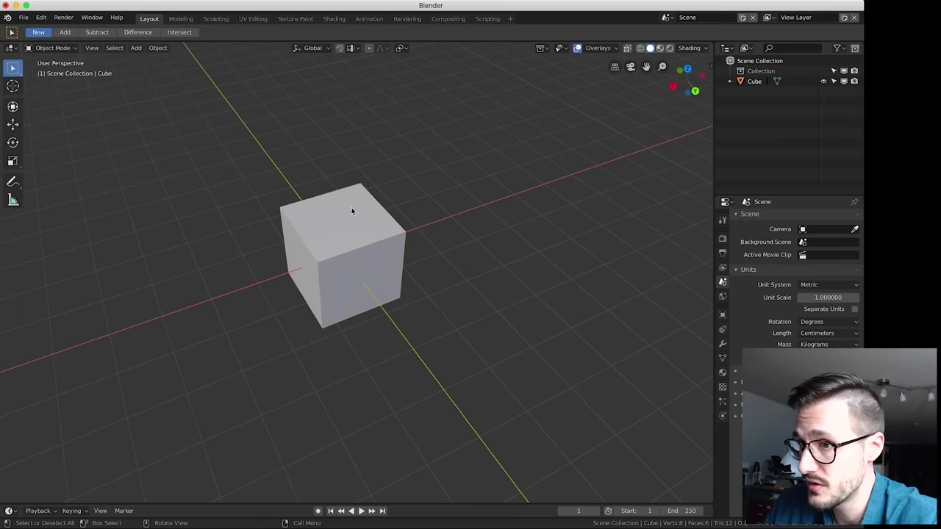
Move the whole cube freely a short distance in Object Mode and keep it selected
key(g)
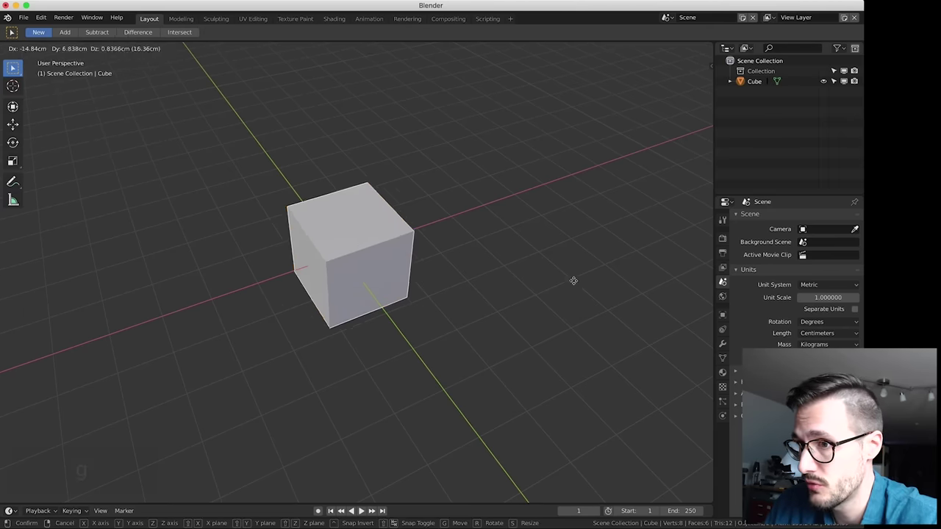
key(Escape)
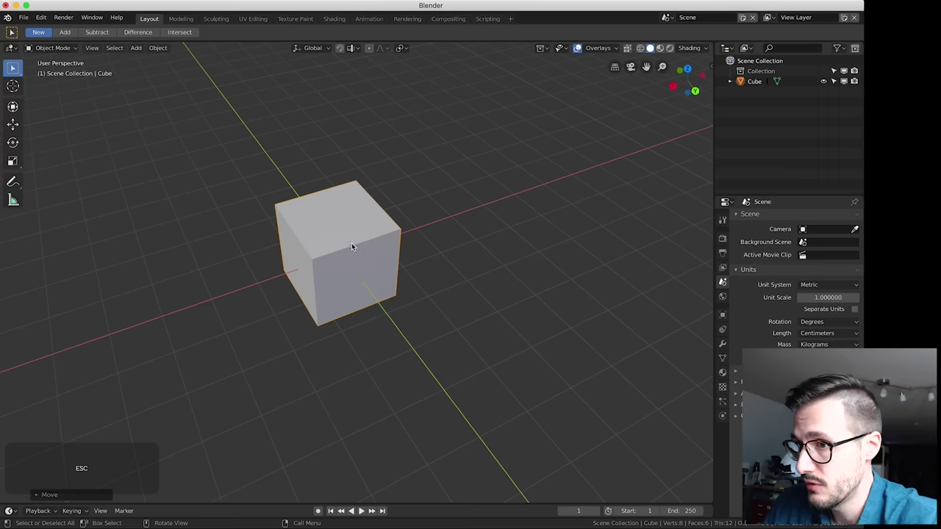
click(334, 259)
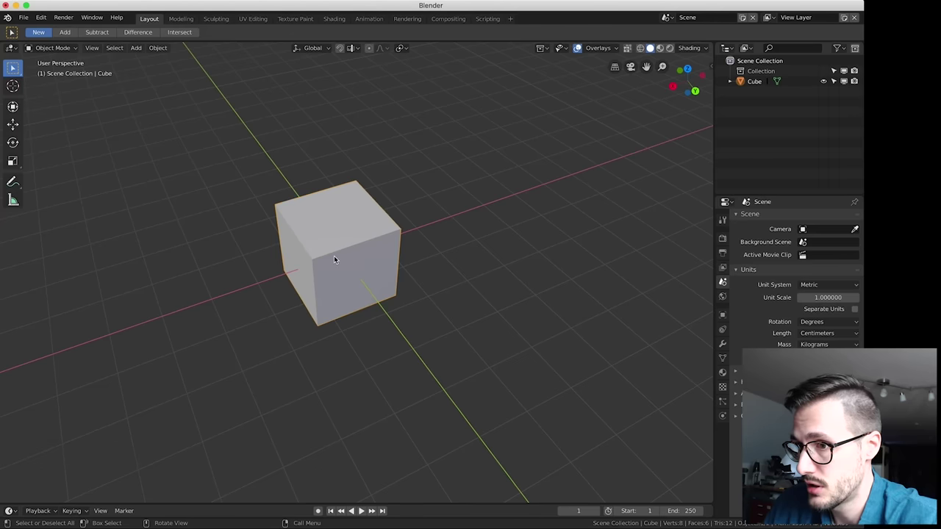
In Edit Mode, go through vertex, edge and face selection, and select the cube's top and front faces alternately
key(Tab)
click(356, 181)
click(84, 55)
click(97, 50)
click(106, 50)
click(331, 234)
click(355, 275)
click(328, 222)
click(355, 286)
click(312, 222)
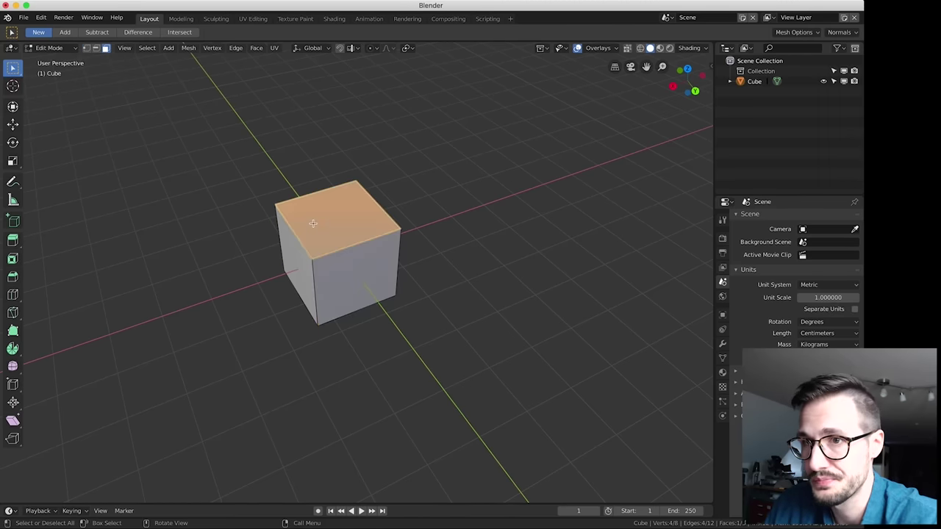
In vertex selection, select the far corner vertex of the cube's top face and move it slightly upwards
click(86, 49)
click(357, 182)
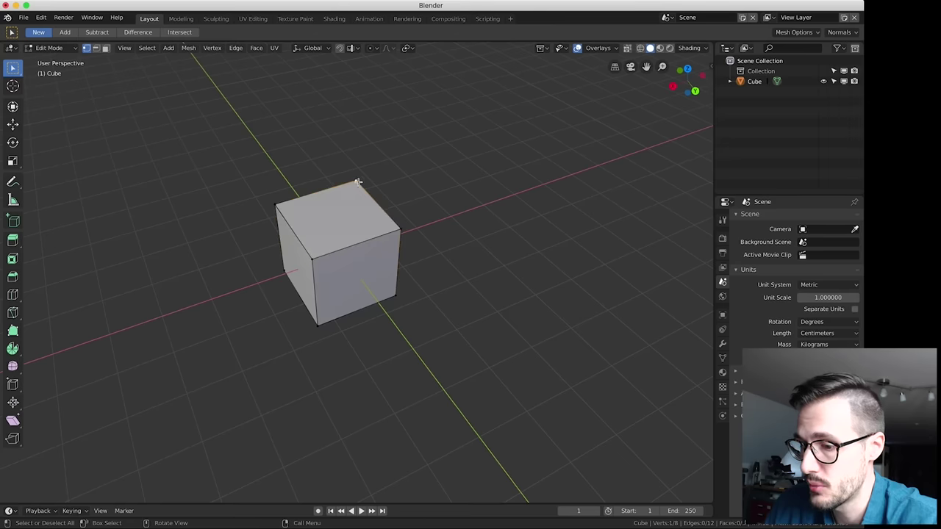
key(g)
click(427, 179)
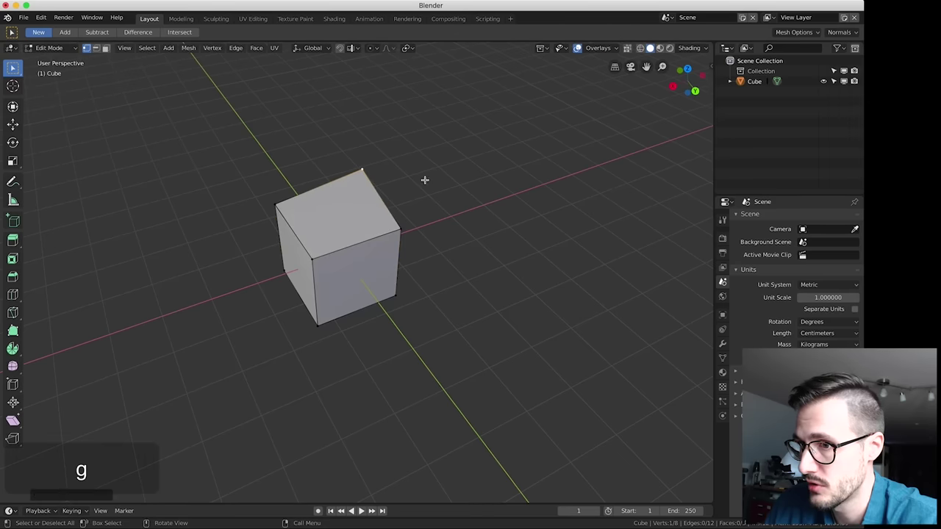
Add the top face's nearest vertex to the selection, try moving, scaling and rotating both vertices, and undo the vertex edits
shift+click(326, 266)
key(g)
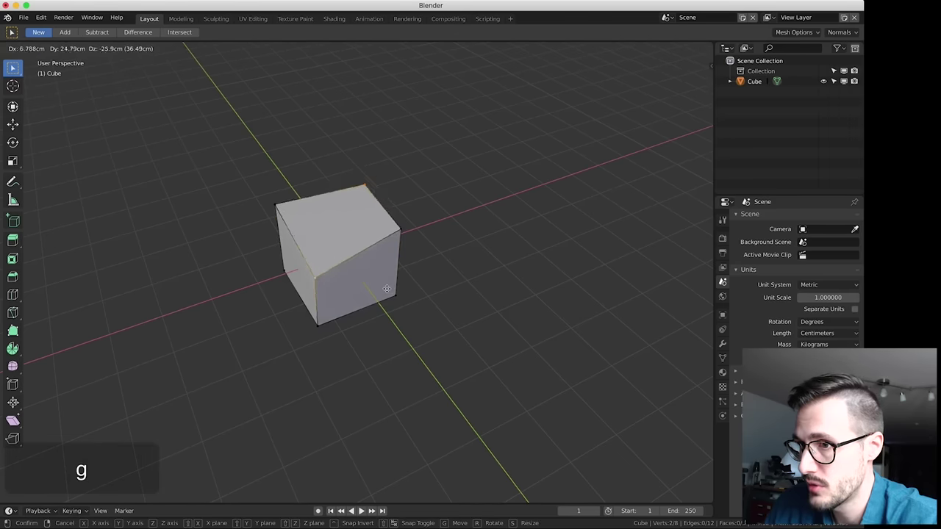
key(s)
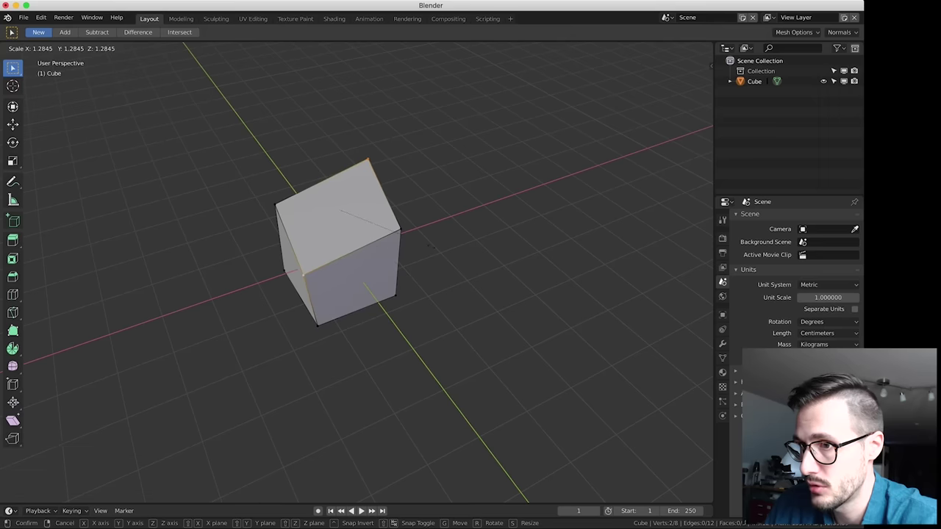
key(r)
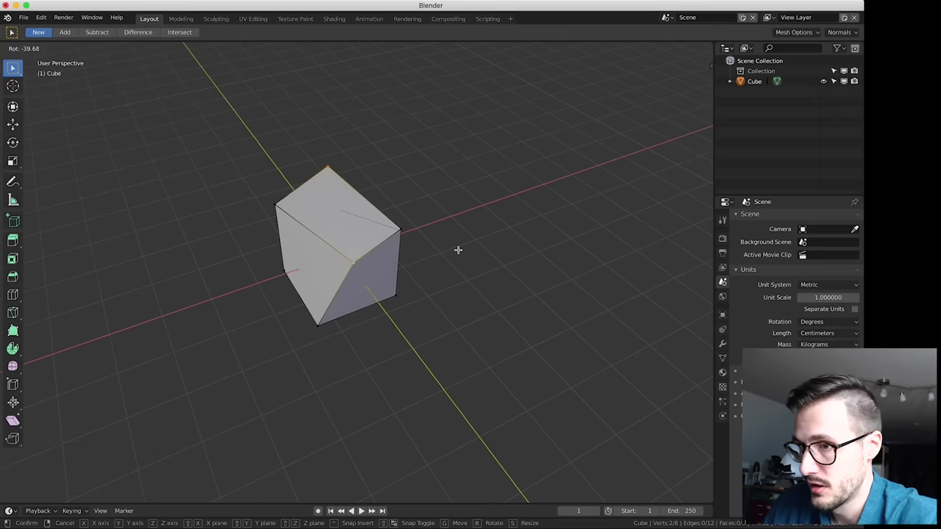
key(Escape)
key(super+z)
key(super+z)
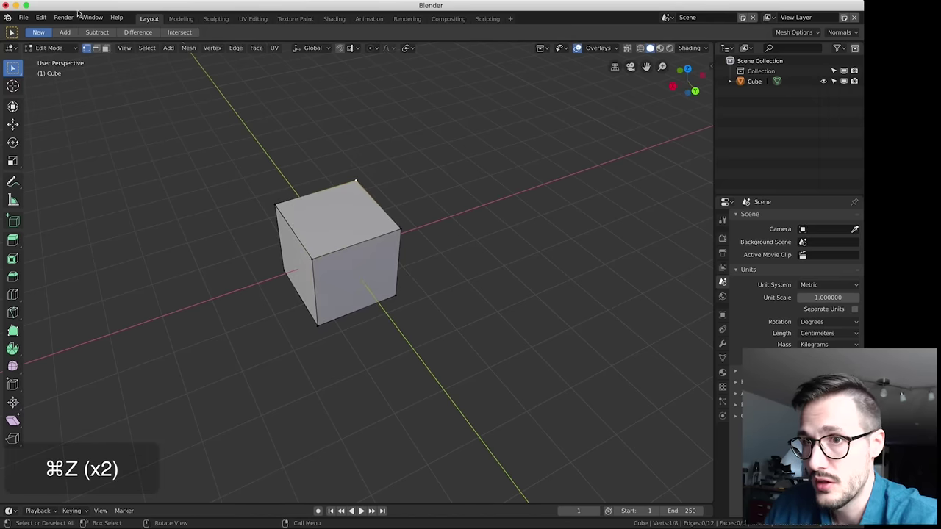
In edge selection, select the three edges meeting at the cube's nearest top corner, try moving them, and cancel
click(365, 241)
shift+click(297, 236)
shift+click(315, 279)
key(g)
key(Escape)
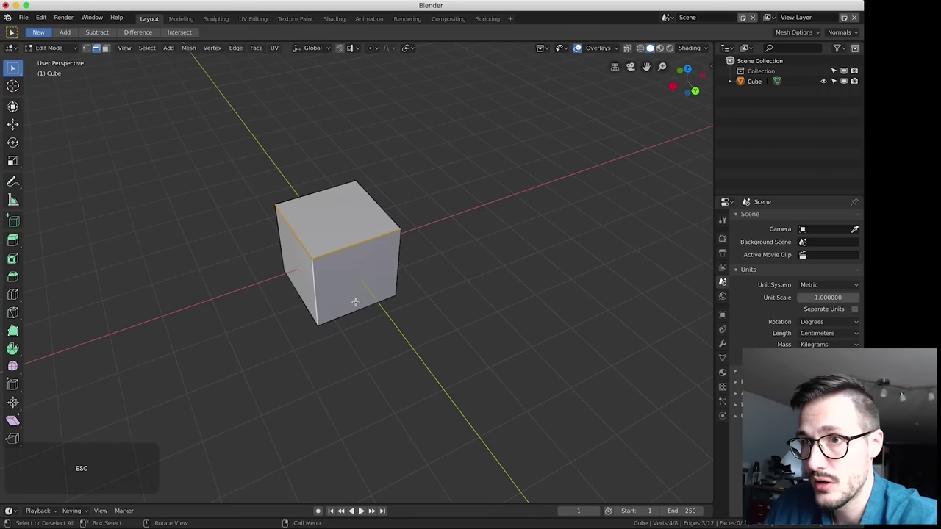
In face selection, select the cube's top face, try moving and rotating it, cancel, and deselect it
click(106, 49)
click(332, 223)
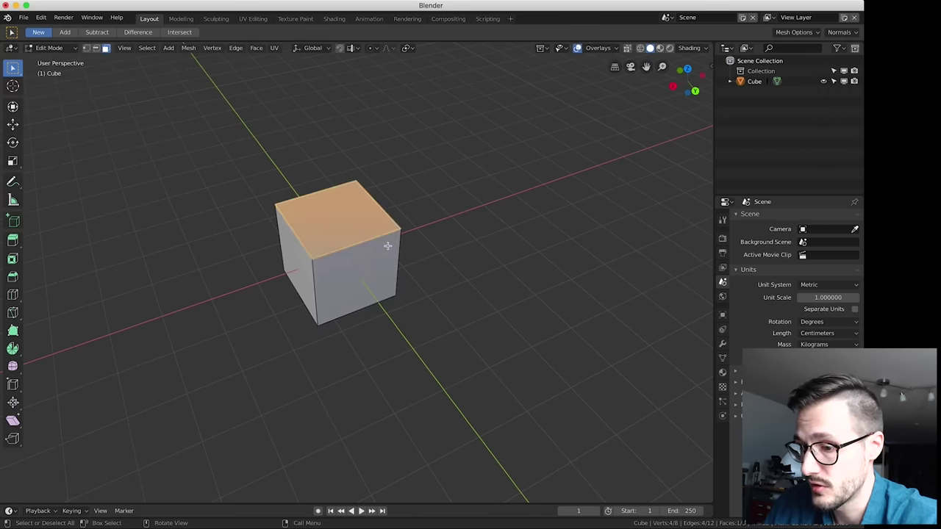
key(g)
key(r)
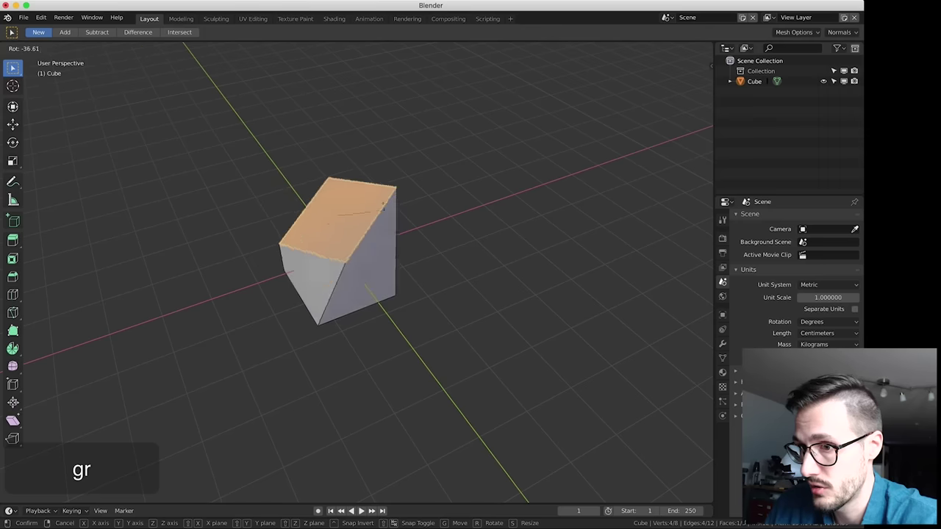
key(Escape)
click(475, 257)
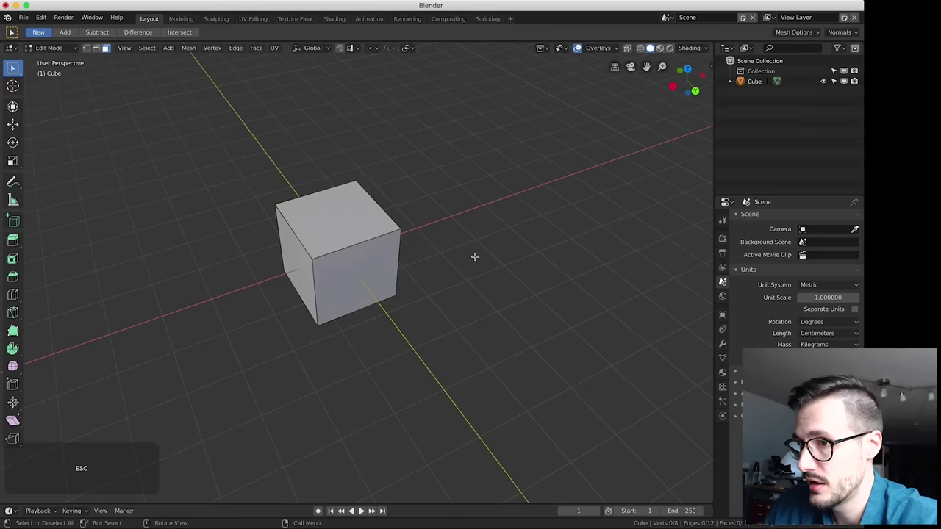
Switch the cube back to vertex selection and deselect all of its geometry
click(375, 253)
key(1)
key(alt+a)
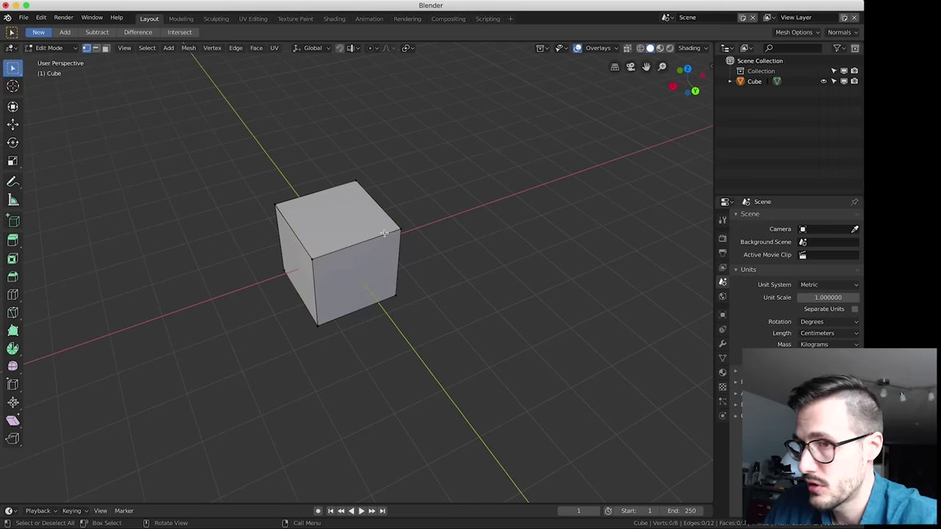
In edge selection, subdivide the cube's nearest top edge facing the Y axis, and select its new midpoint vertex in vertex selection
click(95, 48)
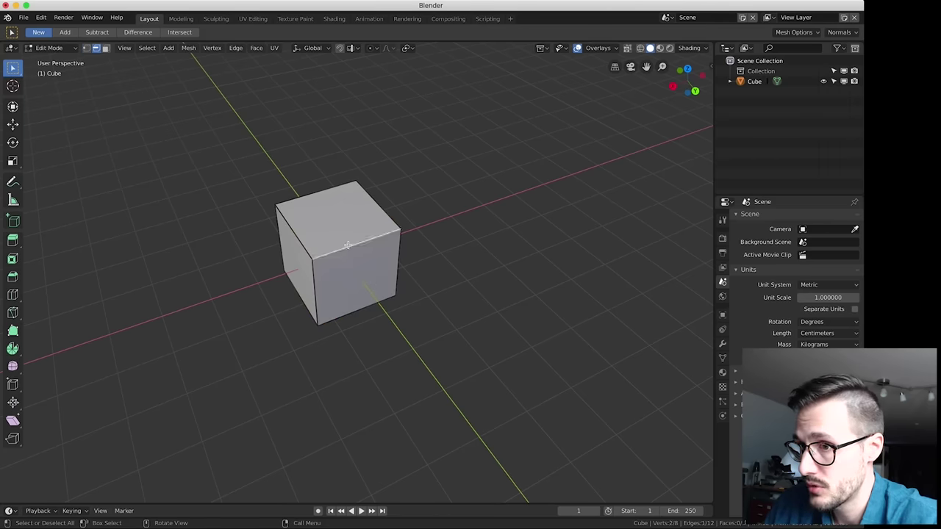
right_click(352, 248)
click(353, 250)
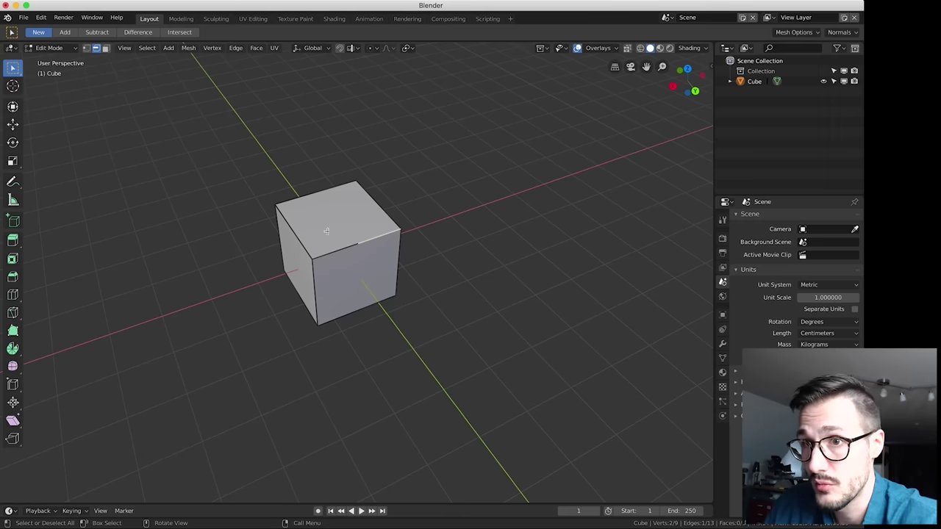
click(85, 47)
click(358, 243)
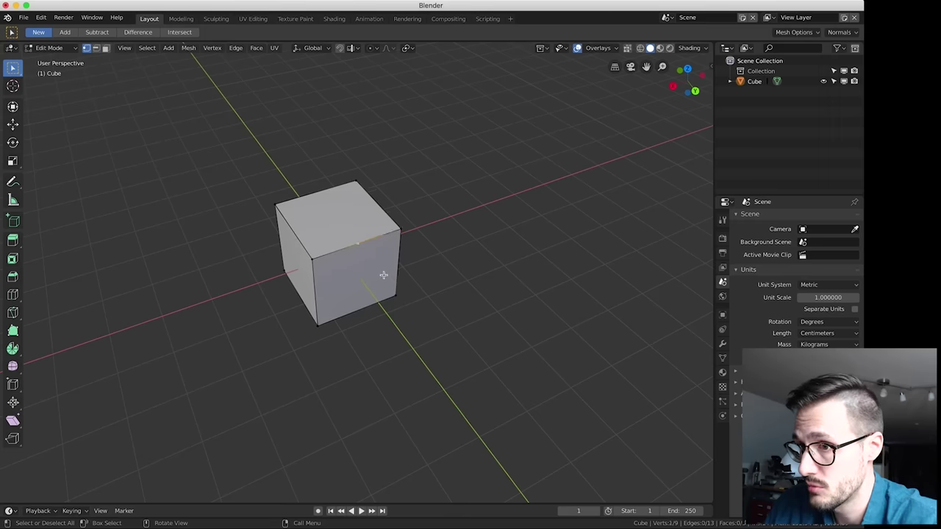
Try moving the midpoint vertex freely, cancel, try sliding it along its edge, and reselect the vertex
key(g)
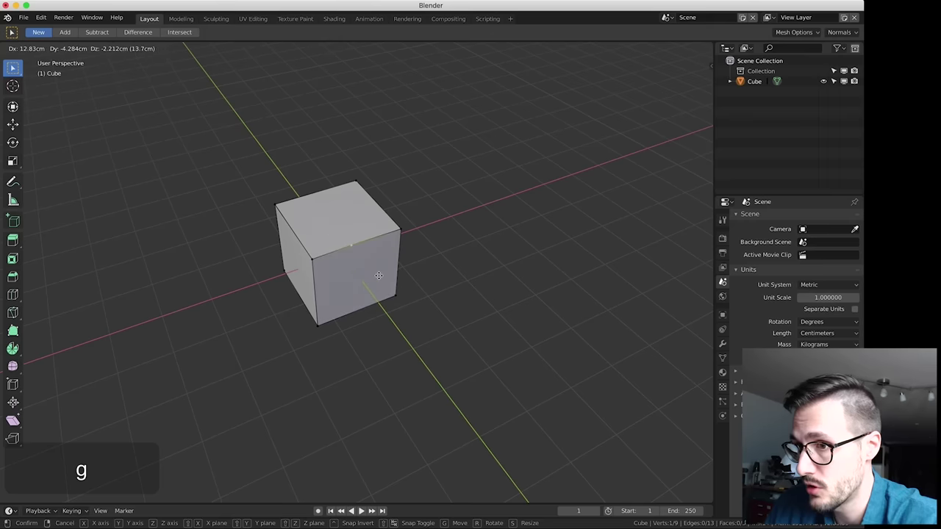
key(Escape)
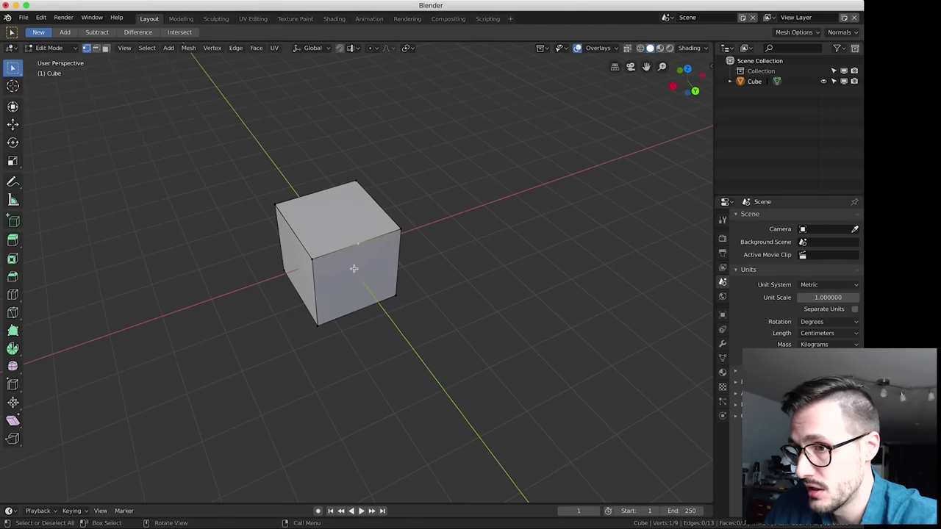
key(g)
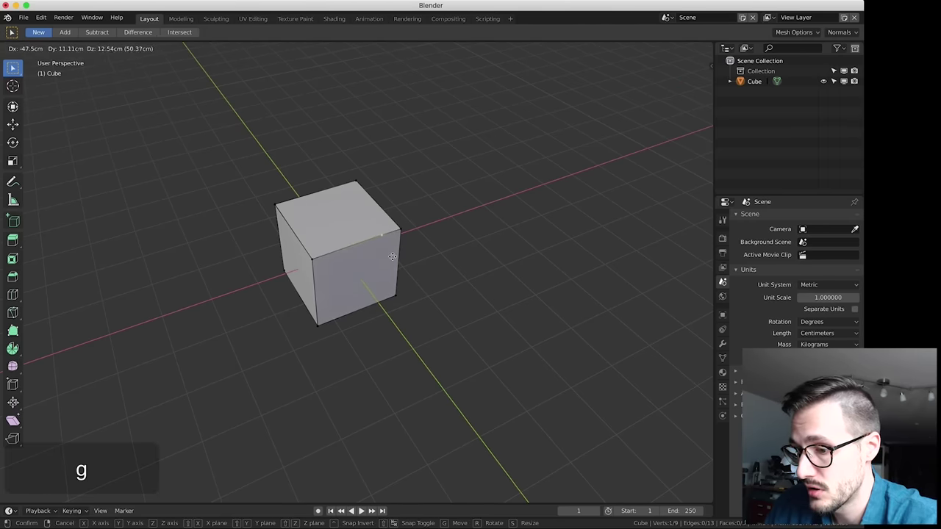
key(g)
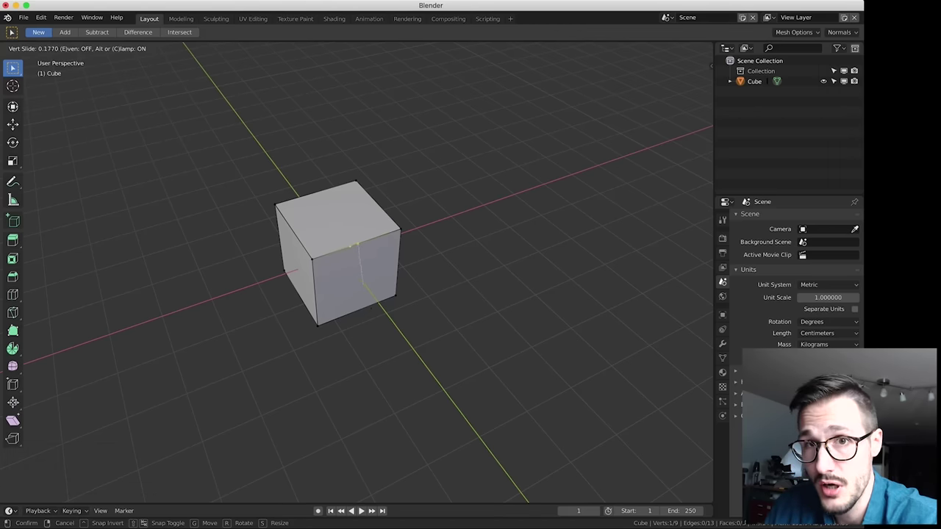
click(411, 307)
click(456, 282)
click(360, 244)
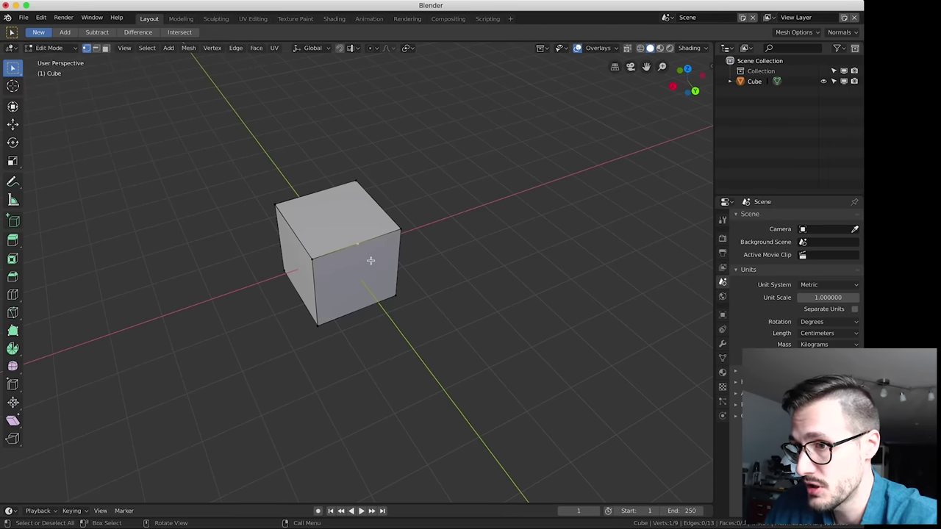
Slide the midpoint vertex along its edge onto the cube's nearest top corner and clear the selection
key(g)
key(g)
click(305, 286)
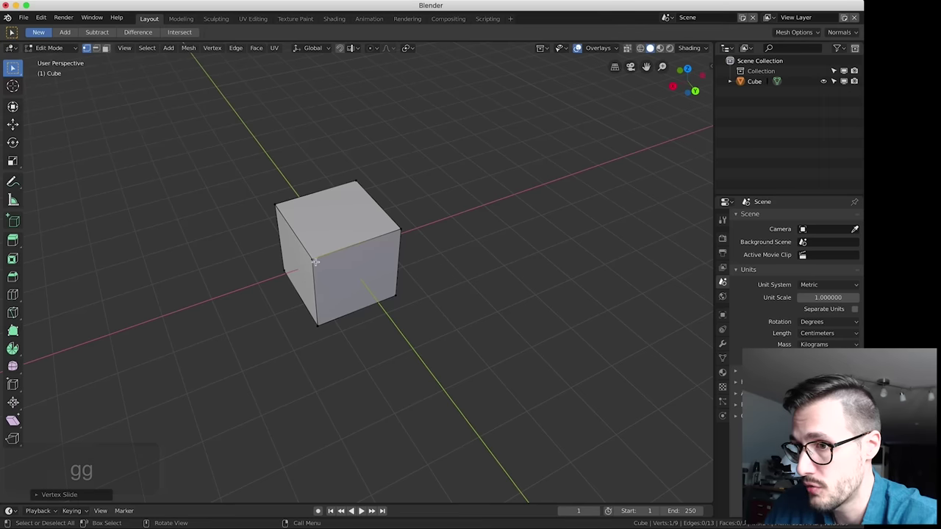
click(431, 250)
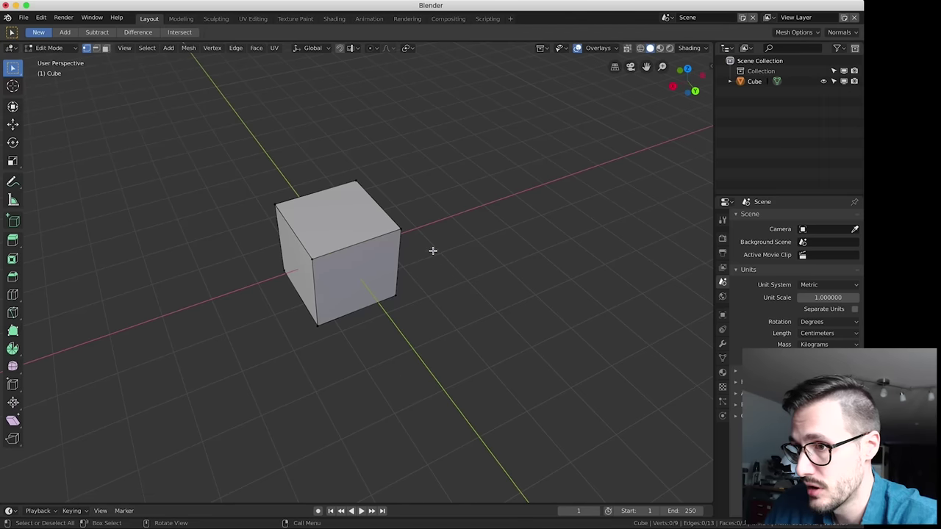
Select all of the cube's vertices, apply Remove Double Vertices, and deselect everything
key(a)
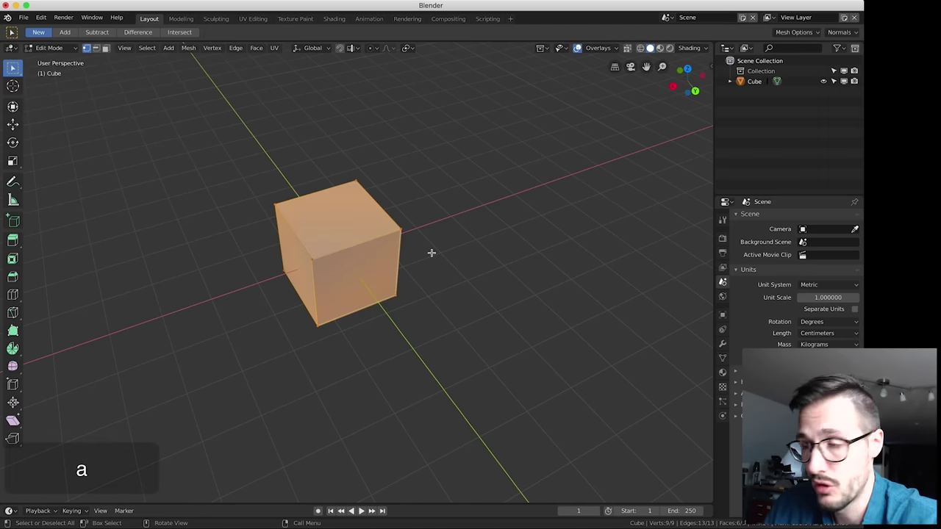
right_click(369, 257)
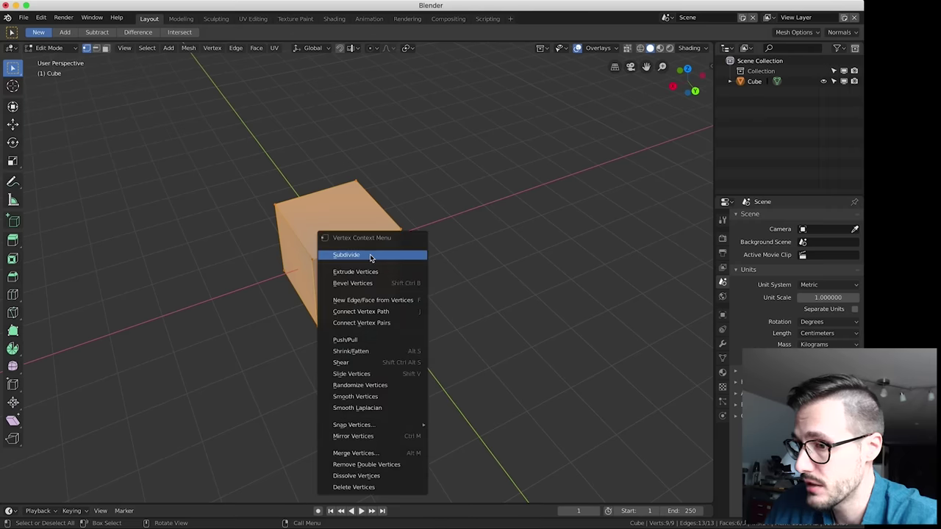
click(372, 466)
key(alt+a)
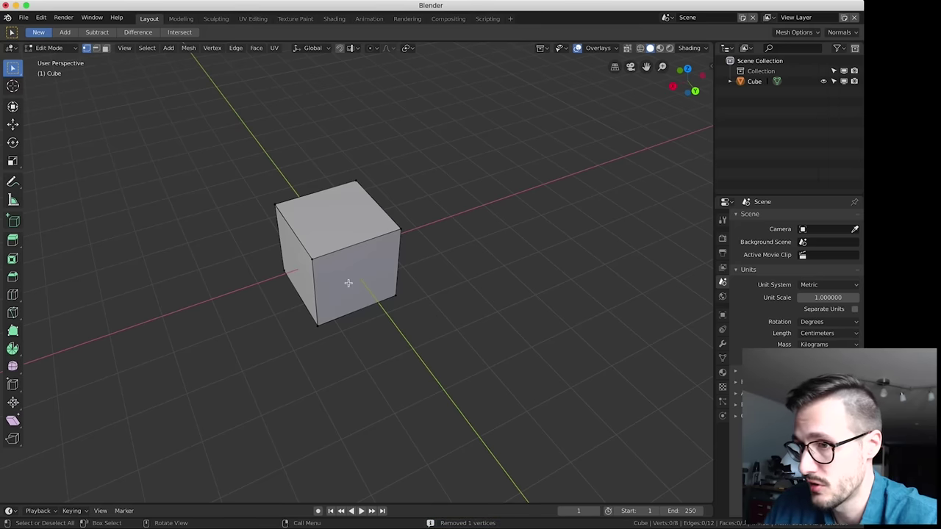
Select the merged vertex at the nearest top corner, try moving it to check the merge, and cancel
click(323, 259)
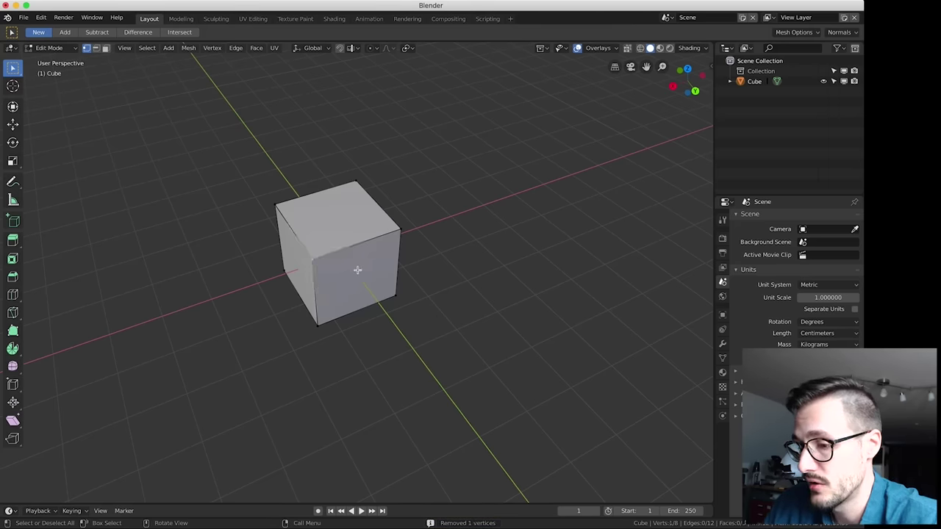
key(g)
key(Escape)
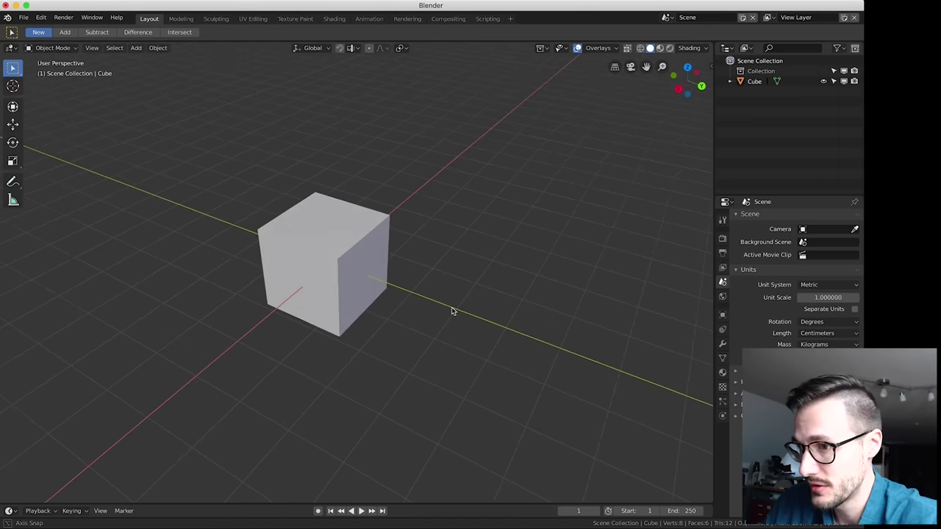
In Object Mode, select the cube and delete it from the scene
click(367, 244)
key(x)
click(368, 248)
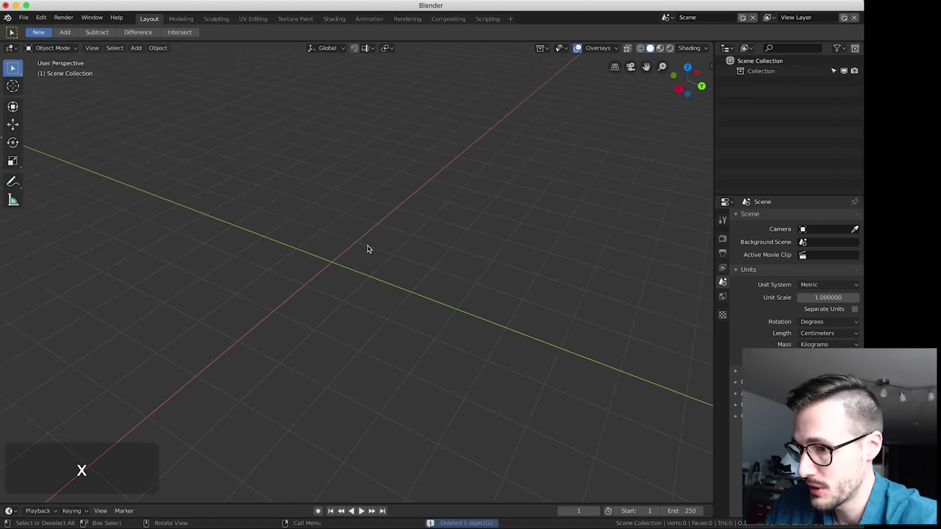
middle_drag(443, 290, 435, 288)
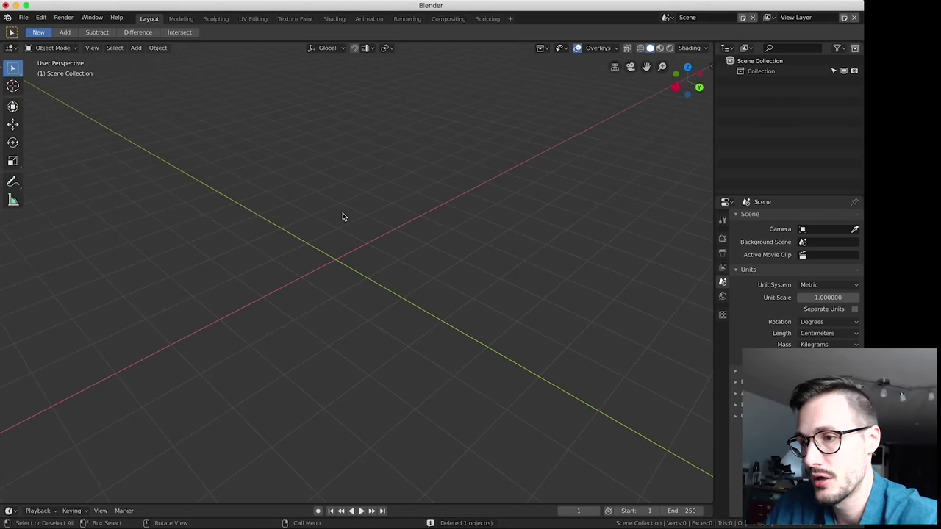
key(shift+a)
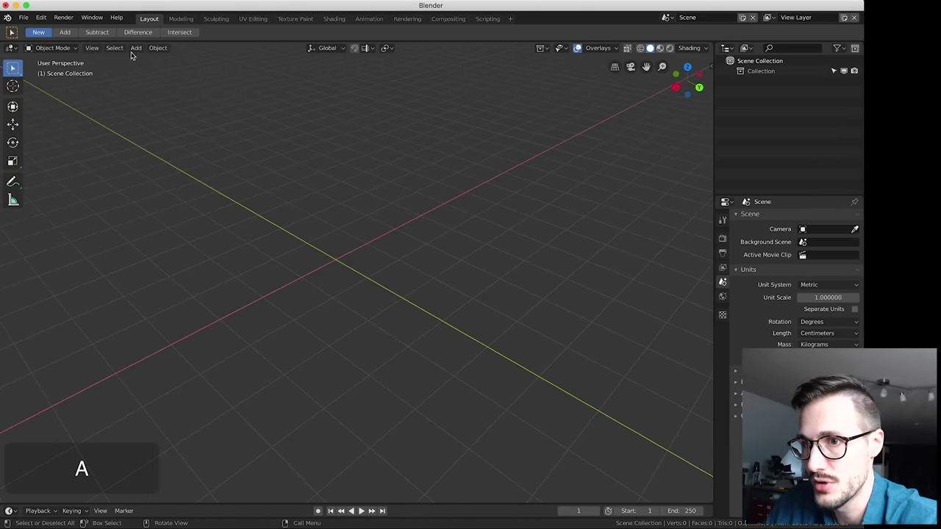
click(135, 49)
mouse_move(176, 159)
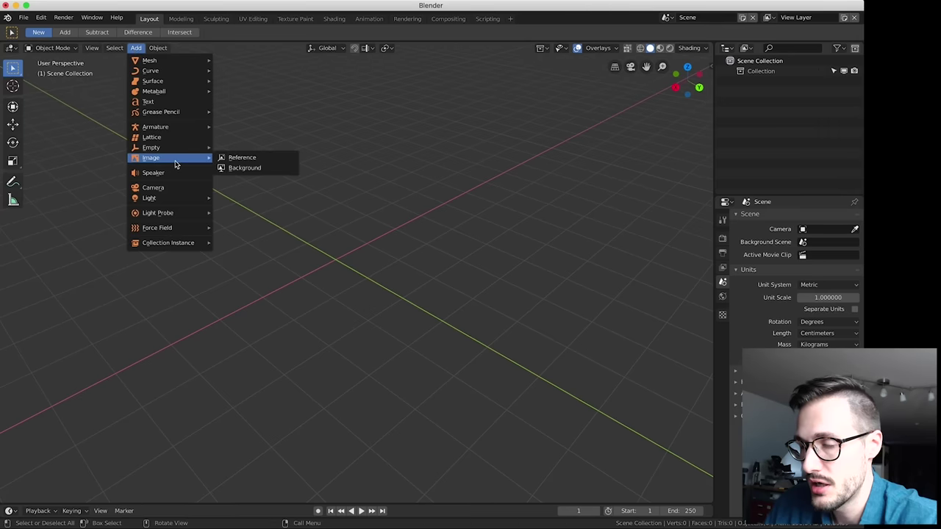
click(250, 158)
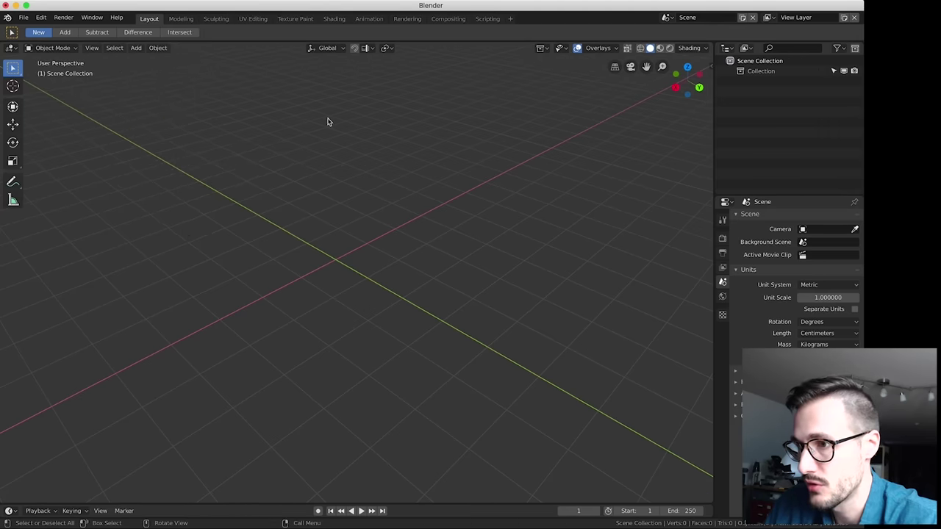
Switch between the front and right orthographic views and finish in the front orthographic view
key(1)
key(3)
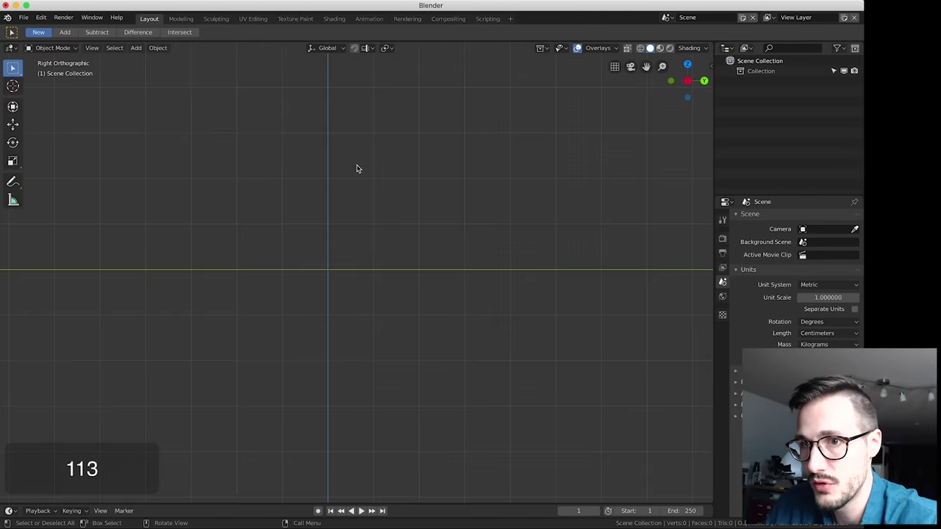
key(1)
key(3)
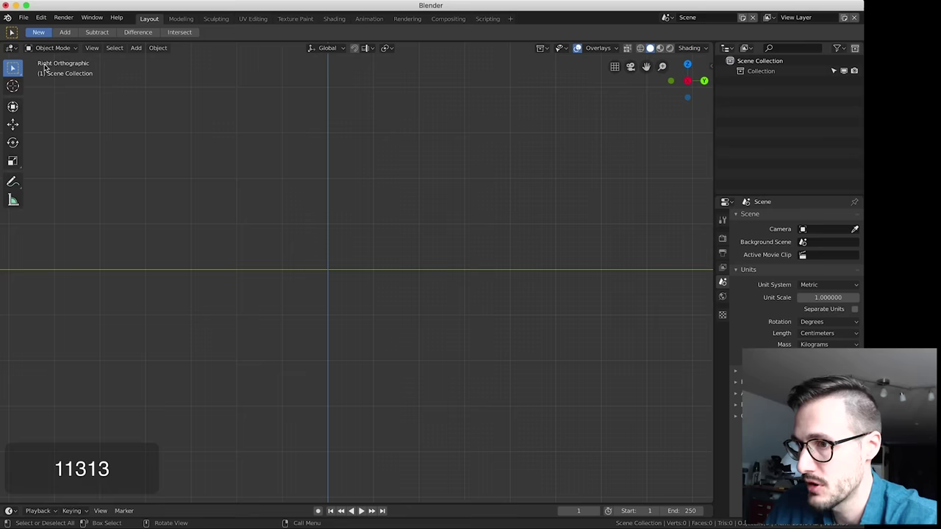
key(1)
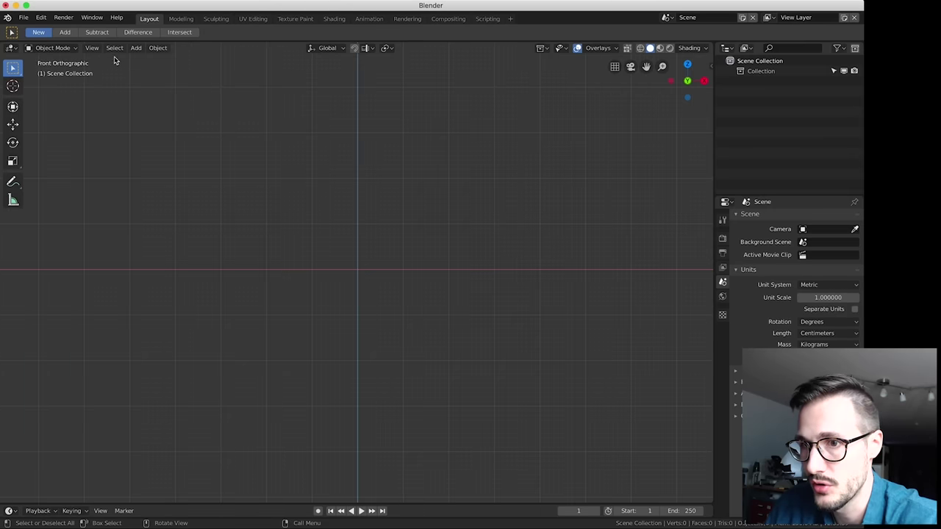
click(92, 48)
mouse_move(172, 151)
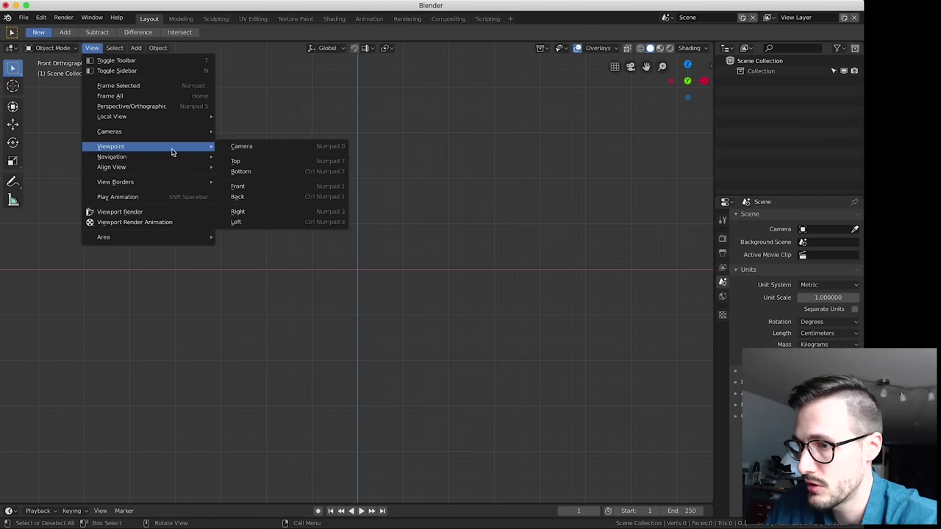
click(245, 186)
Add a reference image to the front view by loading Reference.jpg from the Desktop with Align to view enabled
click(139, 48)
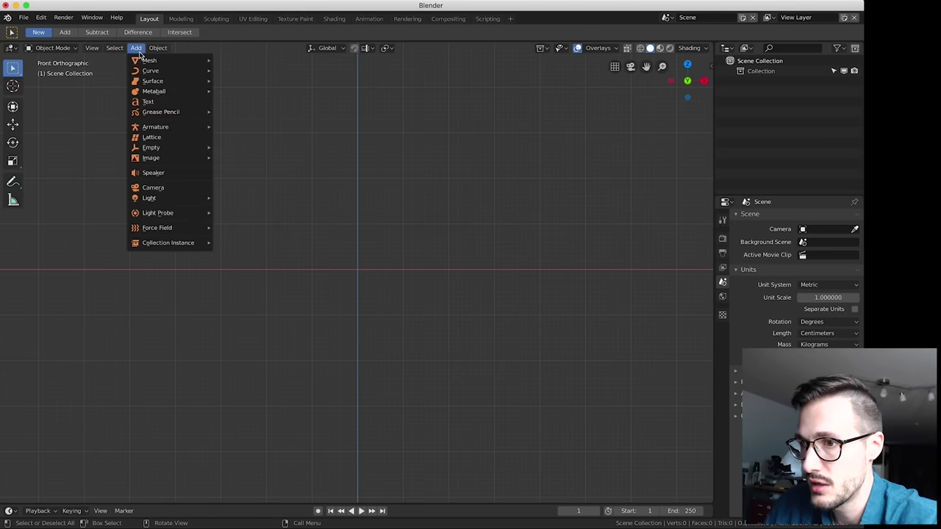
mouse_move(187, 157)
click(260, 159)
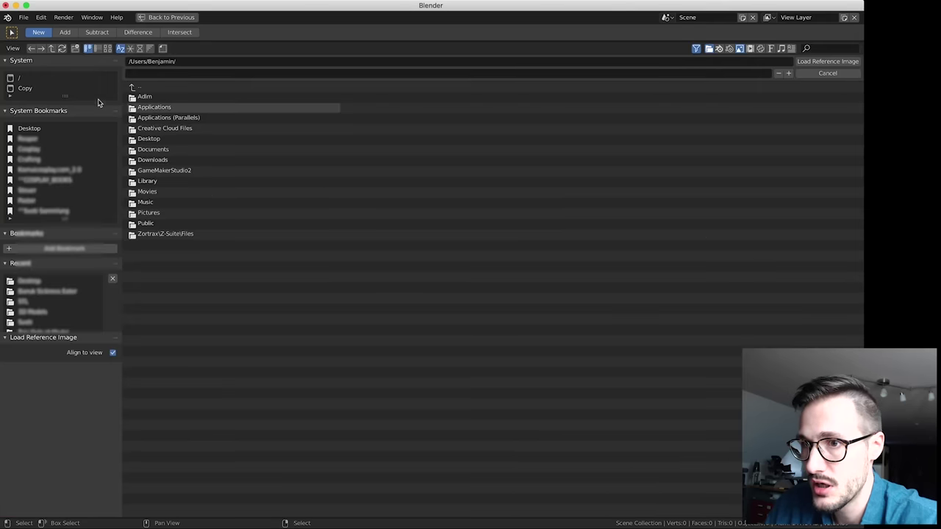
click(37, 129)
double_click(158, 129)
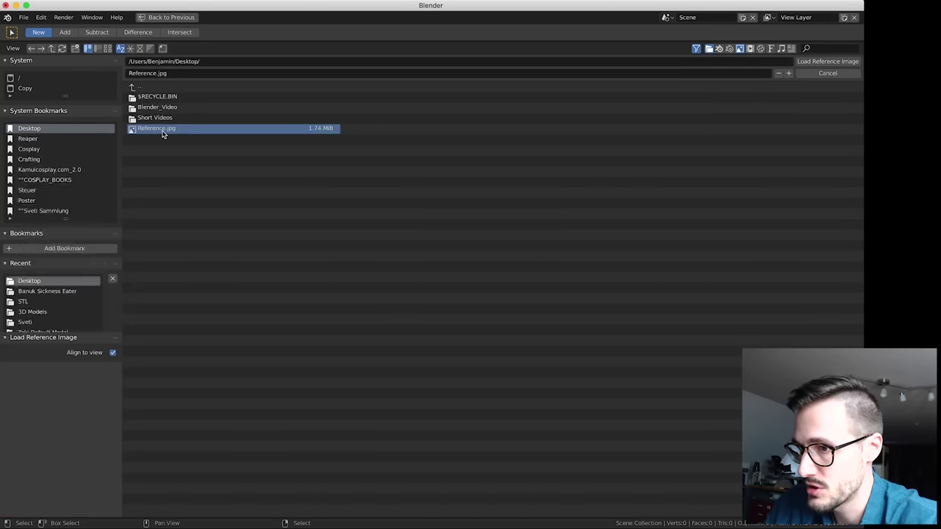
Move the reference image about 103 cm along X and 130 cm up, centring the front-facing head on the vertical axis
click(492, 336)
click(432, 291)
click(496, 307)
click(422, 275)
click(500, 337)
click(441, 316)
key(g)
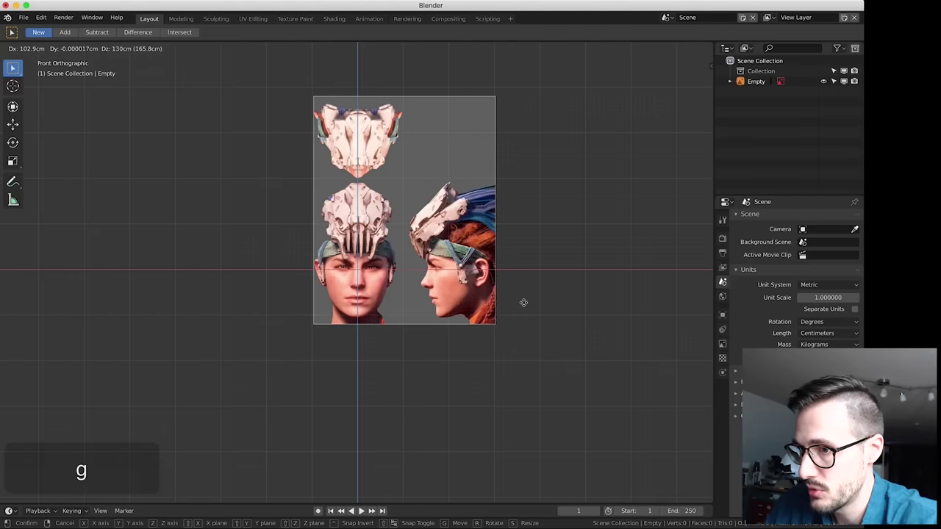
click(523, 306)
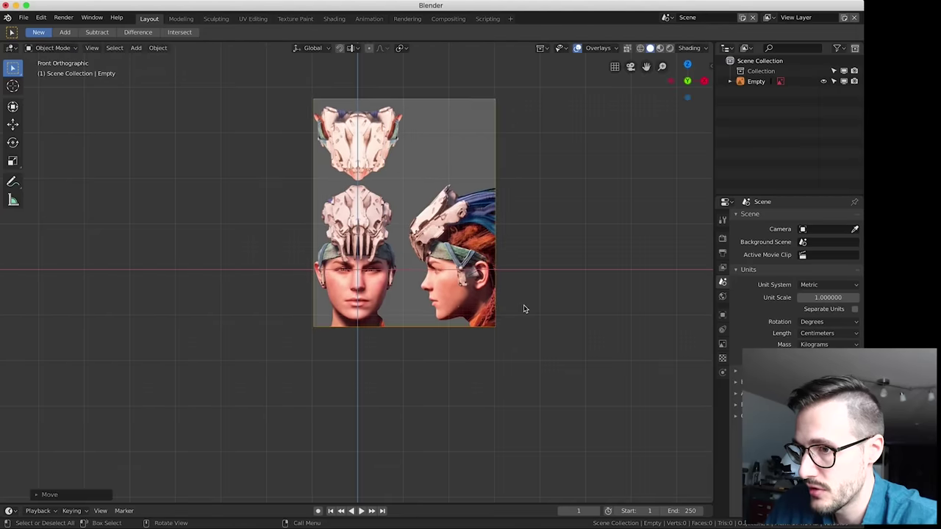
Fine-tune the reference image's position by moving it about 1 cm left and 7 cm down, keeping the front-facing head centred
scroll(385, 278, up, 3)
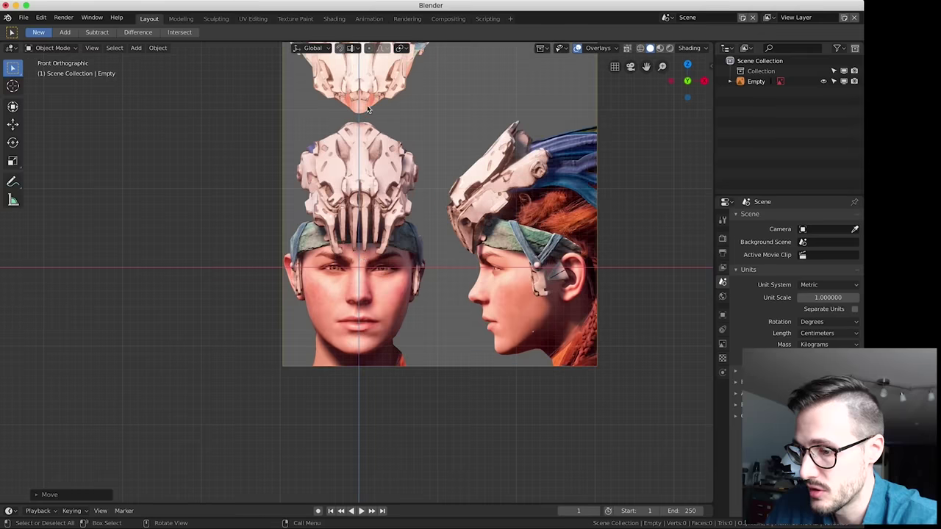
scroll(430, 263, up, 5)
scroll(438, 261, down, 2)
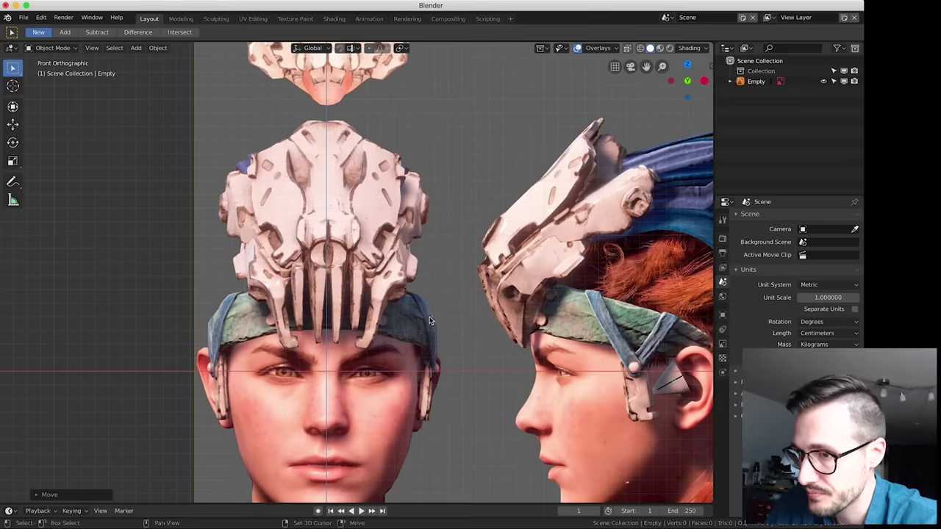
key(g)
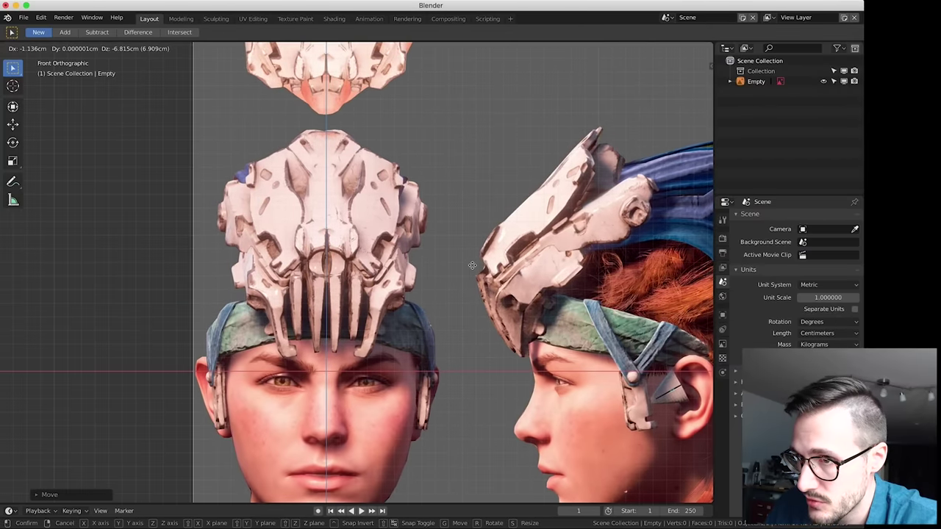
click(472, 269)
scroll(472, 269, down, 3)
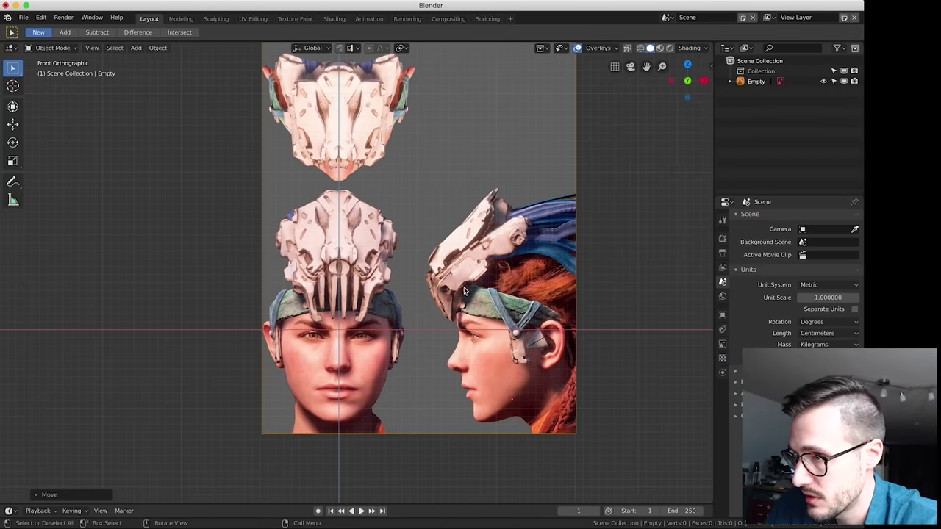
Add Reference.jpg as a second reference image in the right orthographic view
key(3)
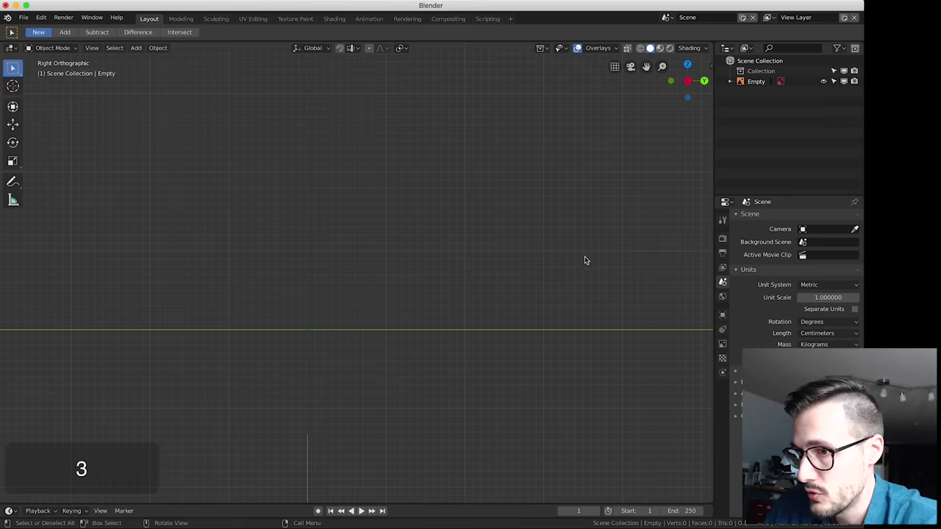
click(136, 48)
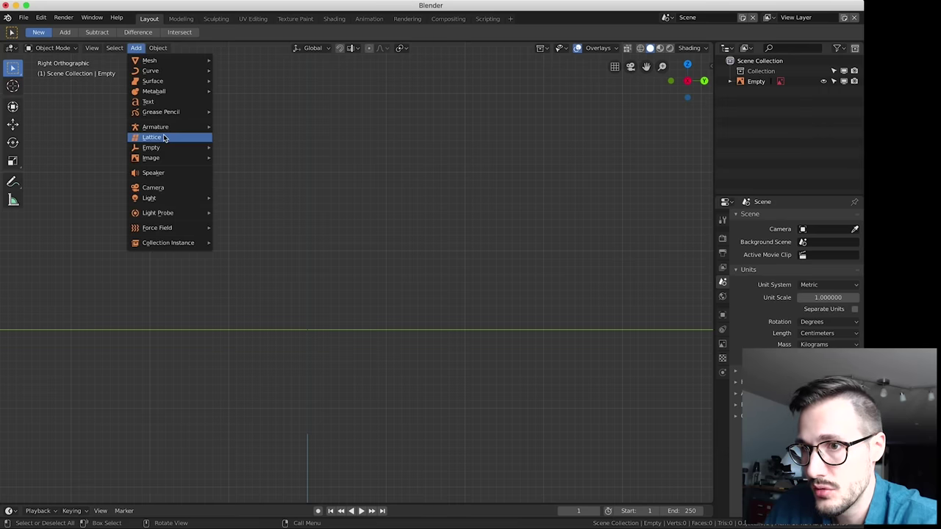
mouse_move(171, 160)
click(242, 157)
double_click(172, 130)
Move the side reference image vertically until it sits at the same height as the front reference, comparing the front and right views
key(g)
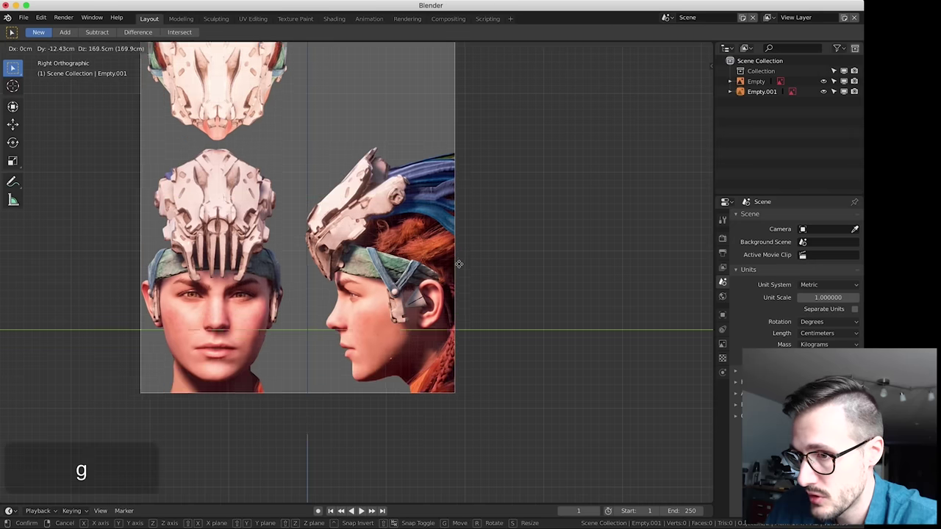
click(470, 307)
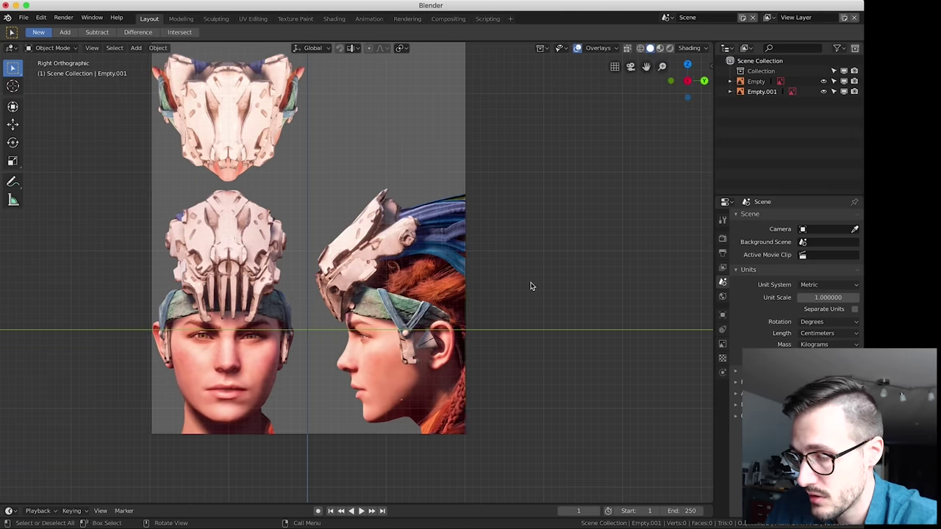
key(KP_1)
key(KP_3)
key(KP_1)
key(KP_3)
key(KP_1)
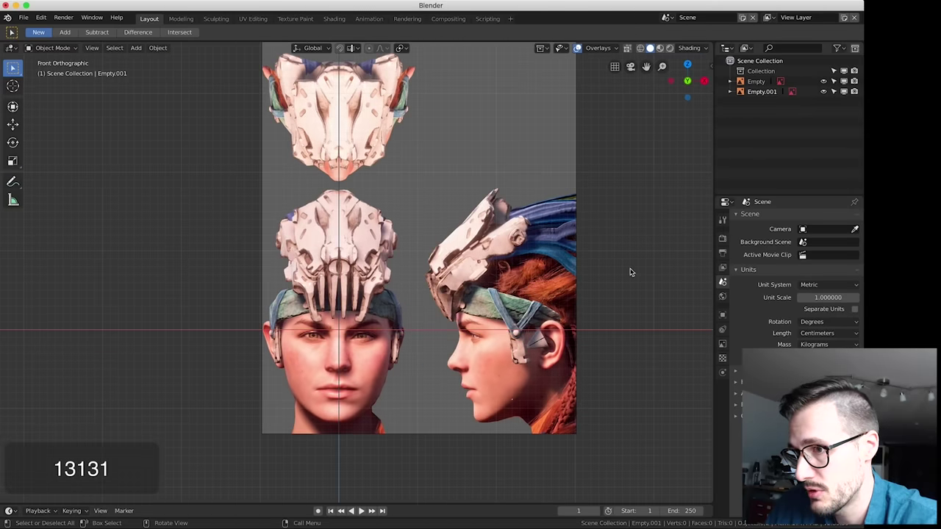
Set the front reference image's Transparency to 0.5 and turn off its Display Perspective option
click(558, 271)
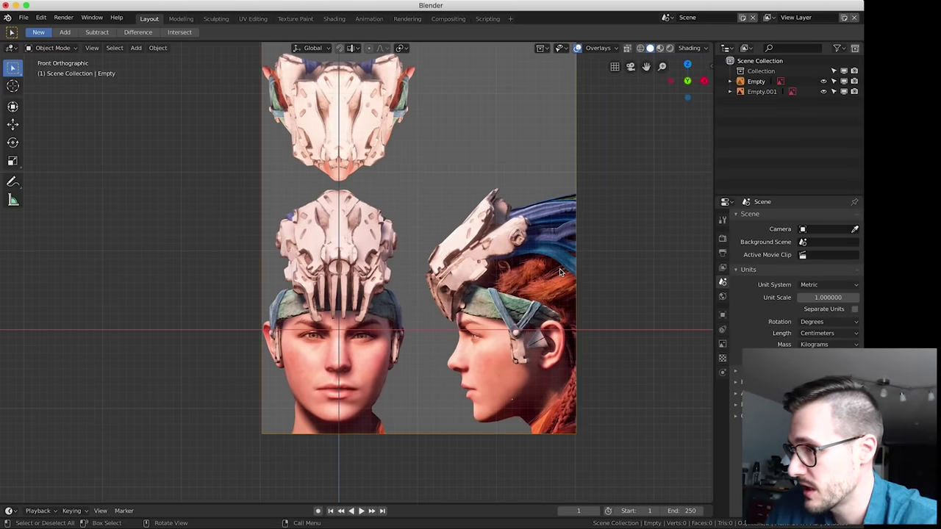
click(722, 319)
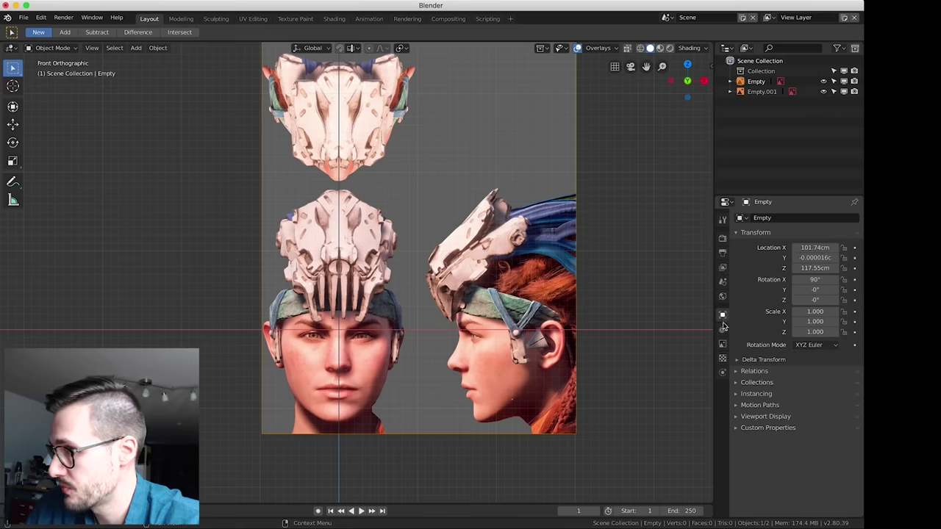
click(721, 344)
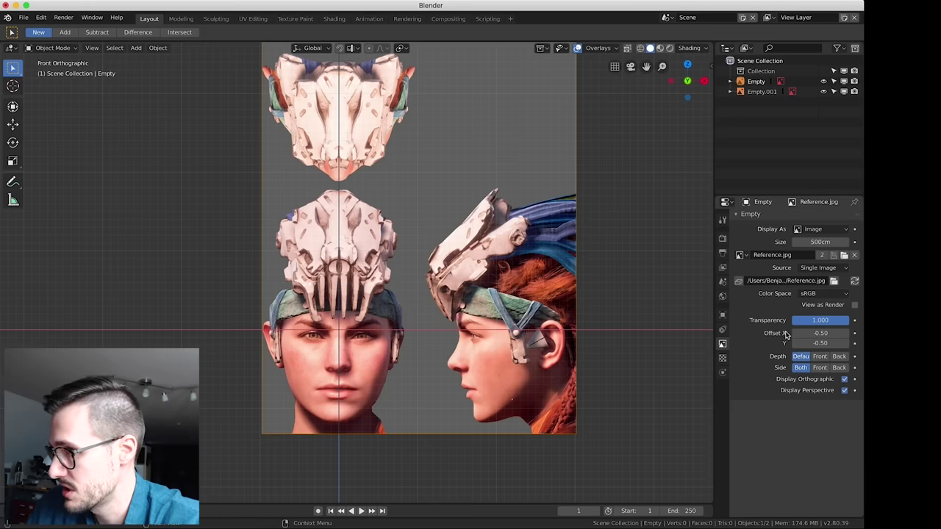
click(819, 321)
text(0.5)
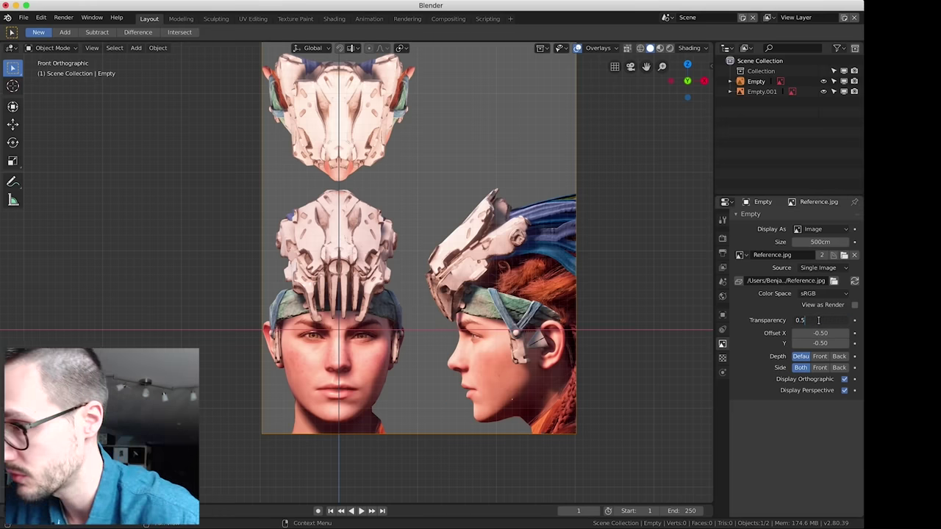
key(Return)
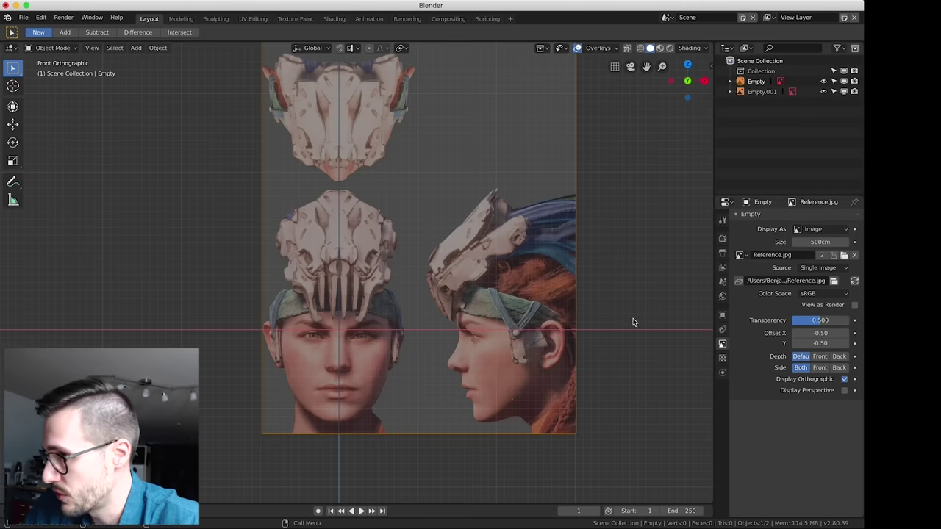
Set the front reference image's Depth and Side to Front, and check its visibility from rotated and front views
click(820, 356)
click(820, 368)
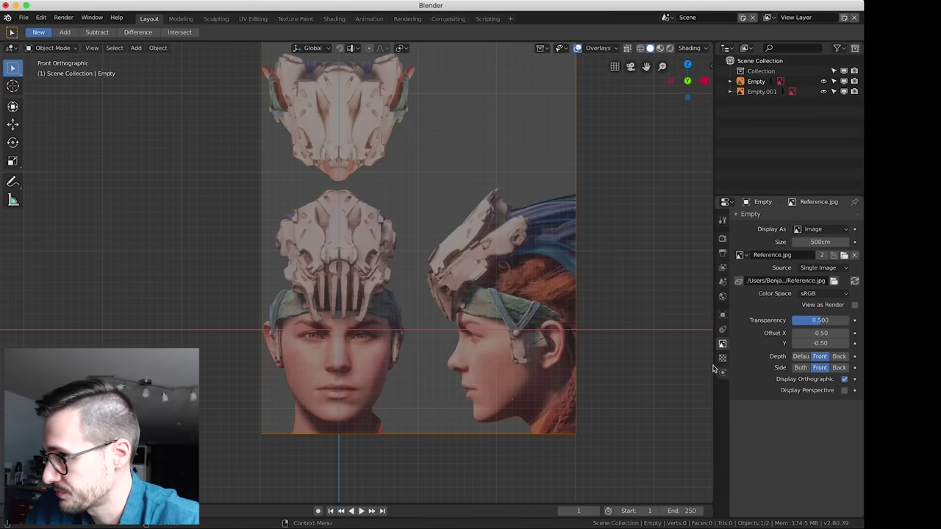
click(627, 291)
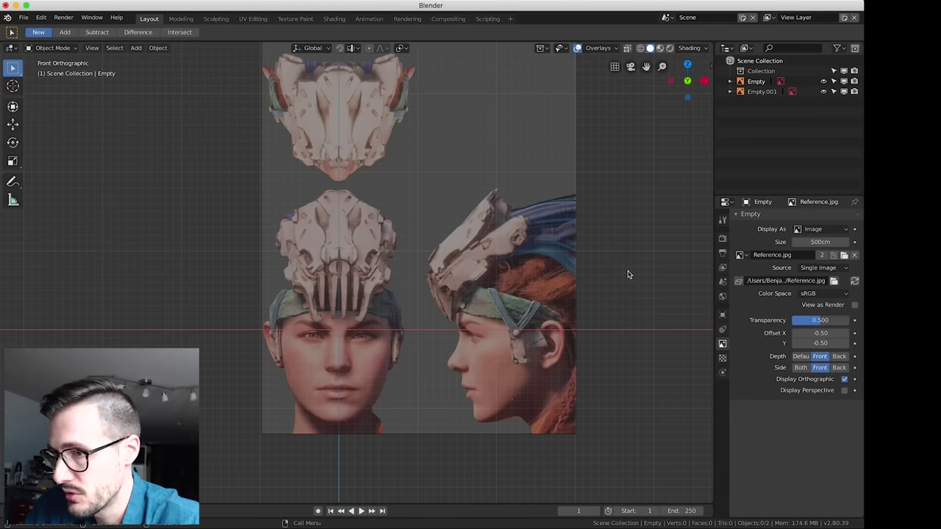
middle_drag(628, 274, 608, 286)
middle_drag(525, 313, 538, 309)
key(KP_1)
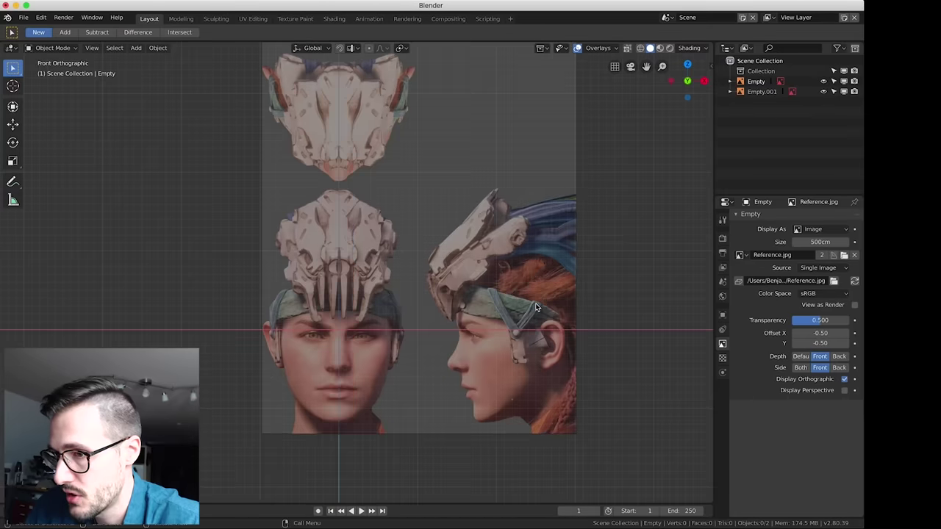
middle_drag(626, 281, 603, 290)
key(KP_1)
Give the side reference image 0.5 Transparency, Front depth and Front side, with Display Perspective turned off
key(KP_3)
click(439, 270)
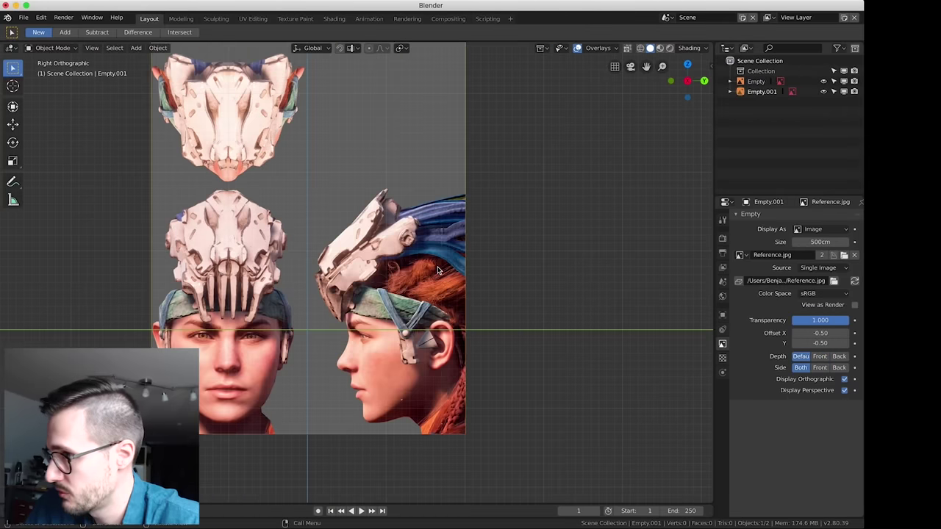
double_click(811, 320)
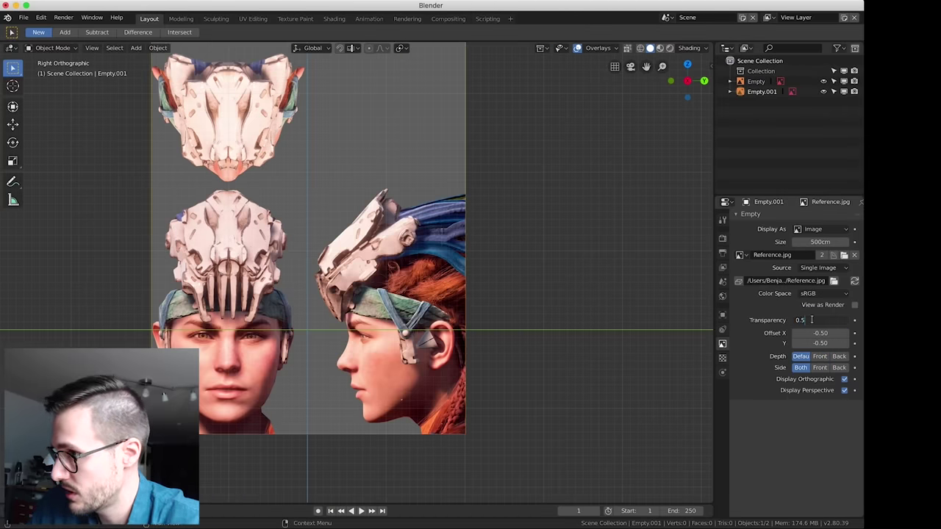
text(0.5)
key(Return)
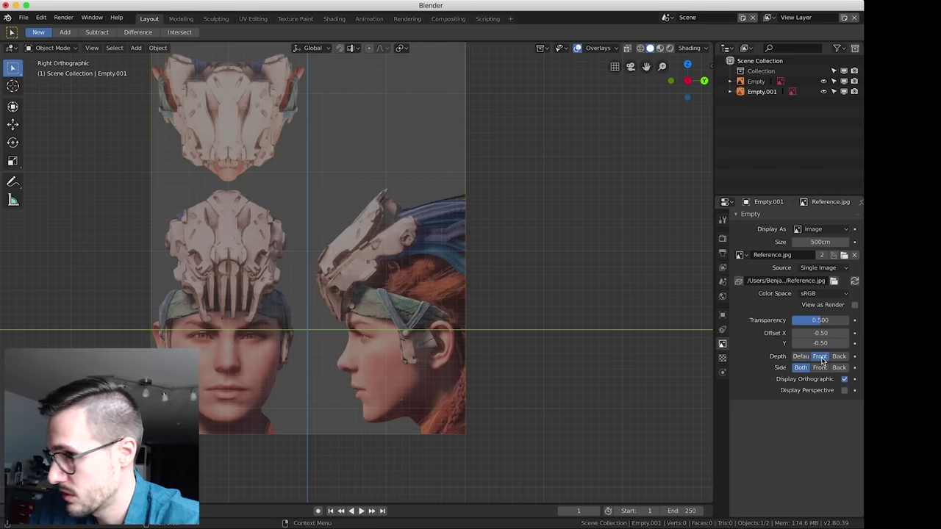
click(819, 355)
click(819, 367)
middle_drag(544, 321, 515, 307)
Compare the references in the front and right orthographic views, and make both images unselectable
key(KP_1)
key(KP_3)
key(KP_1)
key(KP_3)
key(KP_1)
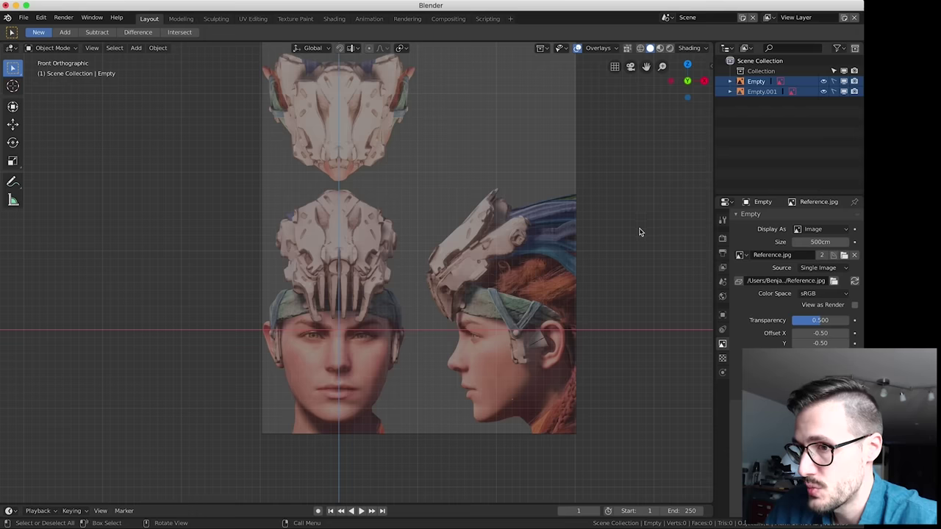
shift+middle_drag(640, 231, 599, 244)
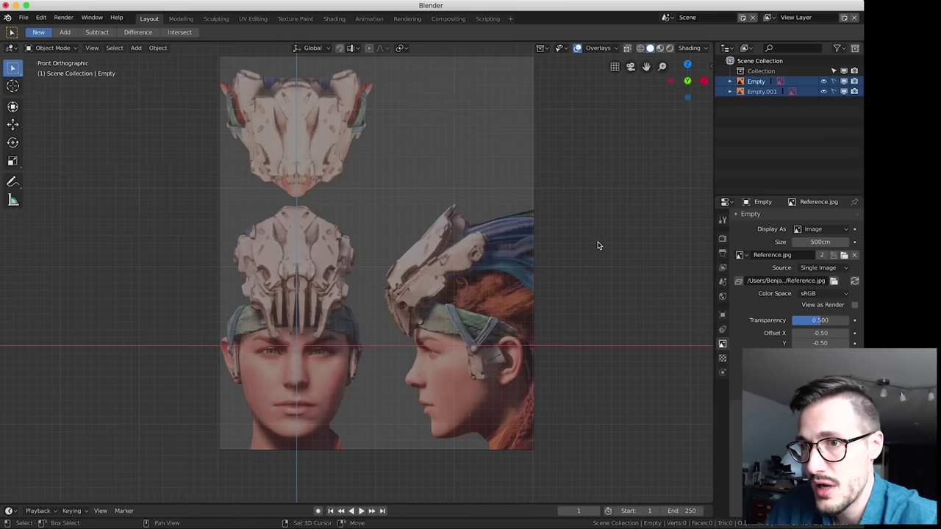
Add a cube and move it about 109 cm up over the front-facing headpiece as an alignment guide
click(136, 48)
mouse_move(151, 61)
click(243, 71)
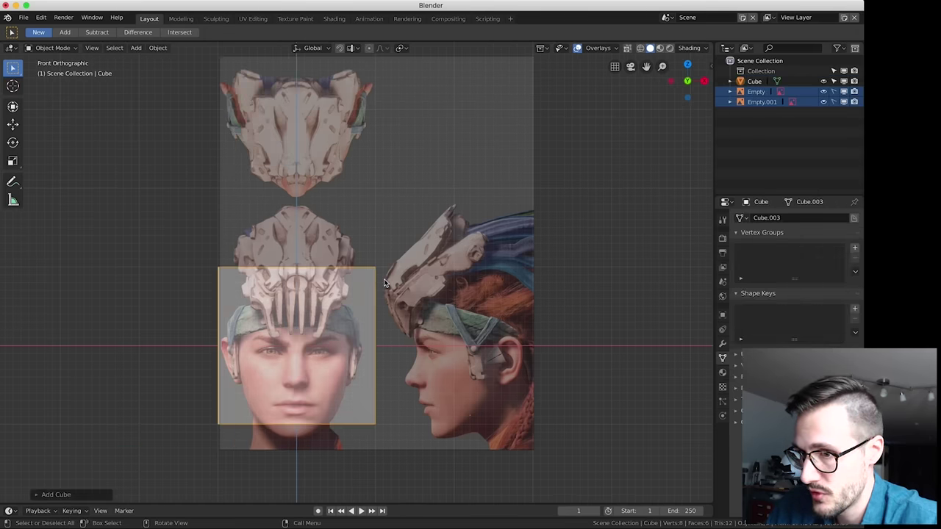
key(g)
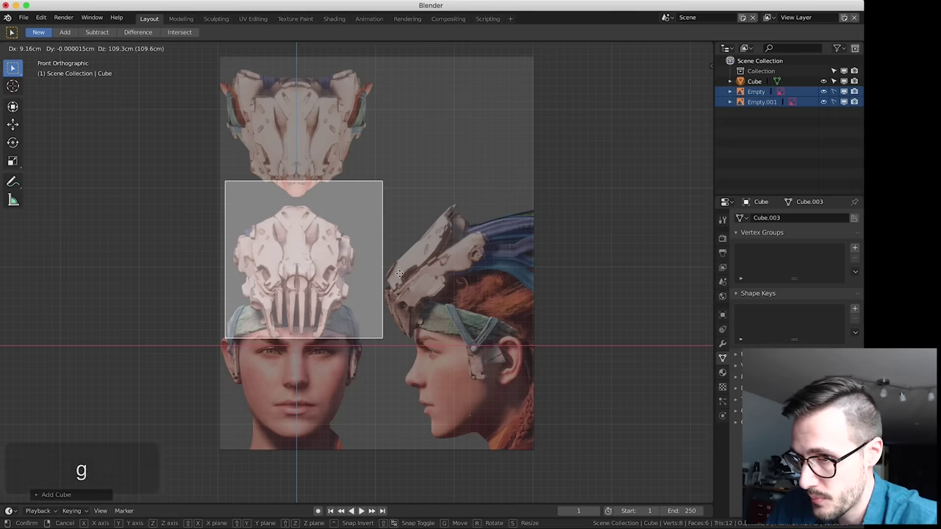
click(400, 277)
scroll(274, 415, up, 4)
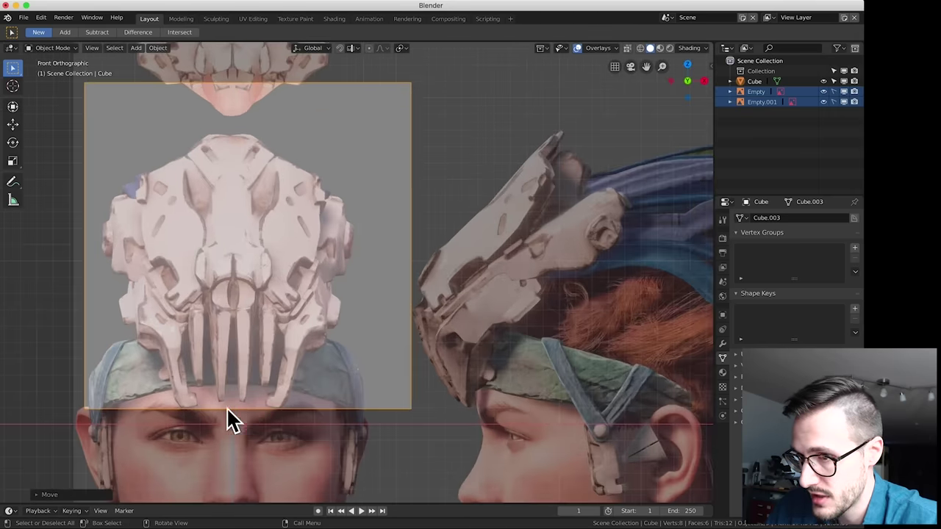
Make the reference images selectable again and nudge the side image about 1 cm along negative Y against the cube in the right view
key(3)
click(537, 354)
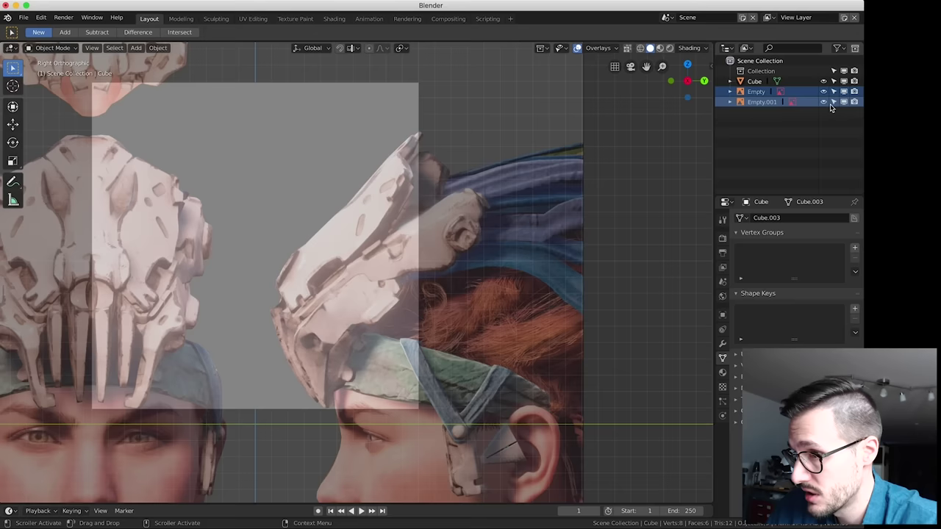
click(541, 362)
key(g)
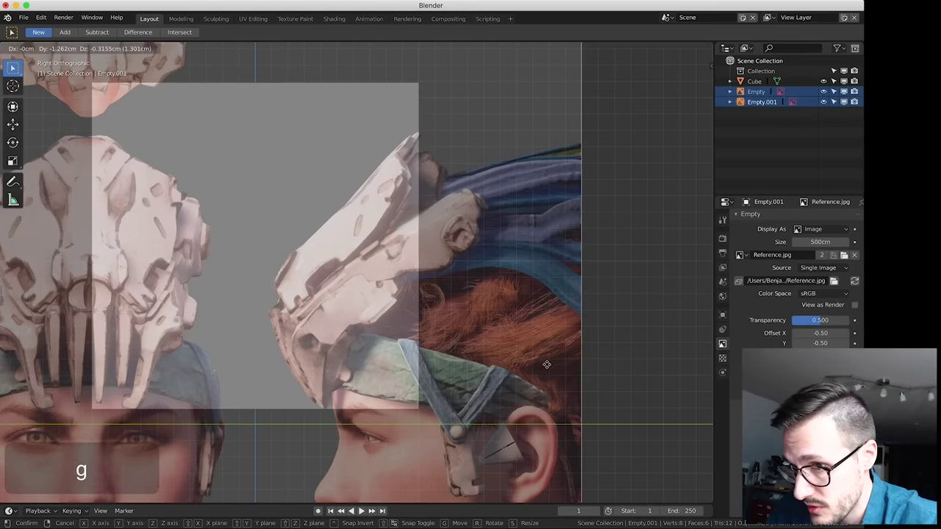
click(547, 365)
Compare the headpiece's height against the cube by alternating between the front and right orthographic views
key(KP_1)
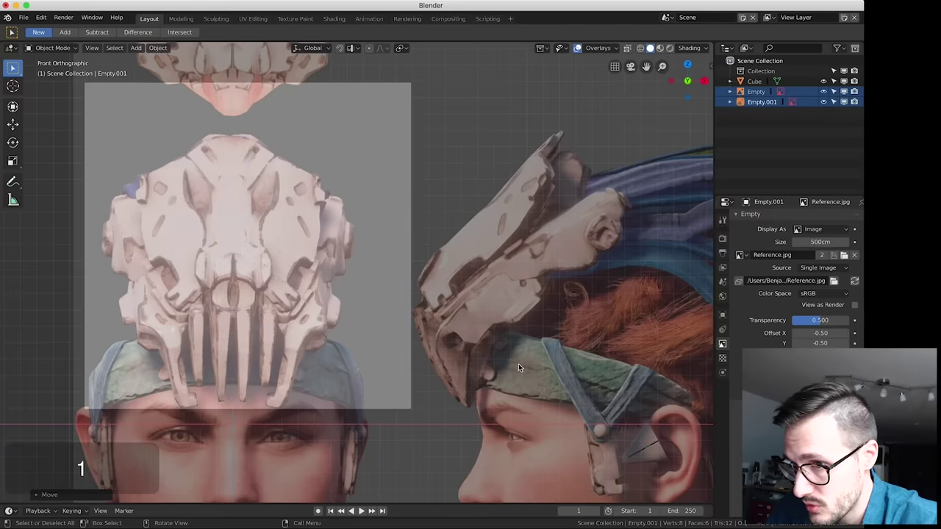
key(KP_3)
key(KP_1)
key(KP_3)
key(KP_1)
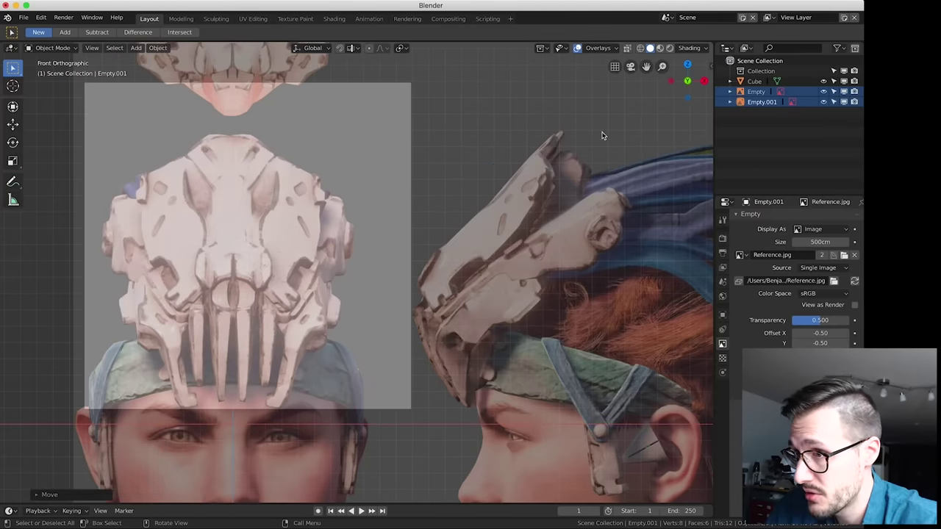
key(KP_3)
key(KP_1)
key(KP_3)
key(KP_1)
scroll(491, 300, down, 3)
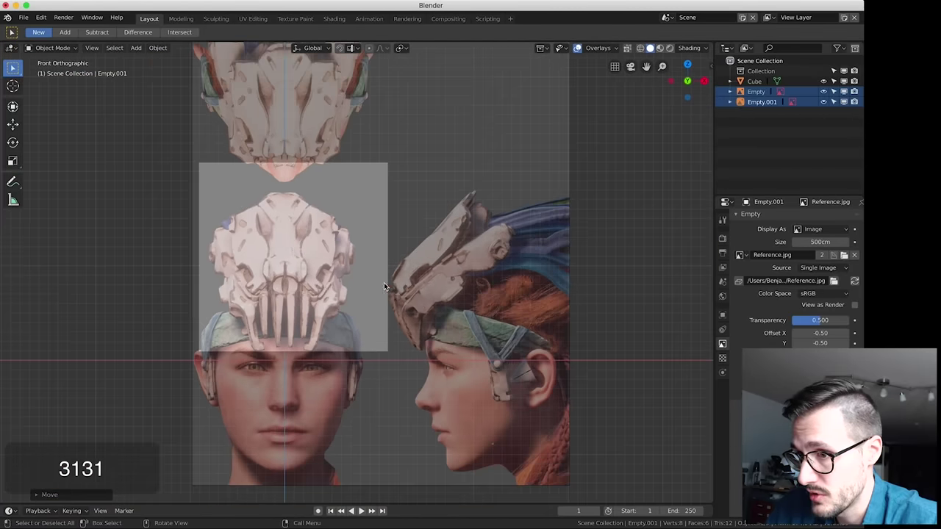
Delete the guide cube from the scene
click(383, 286)
ctrl+click(754, 81)
right_click(755, 82)
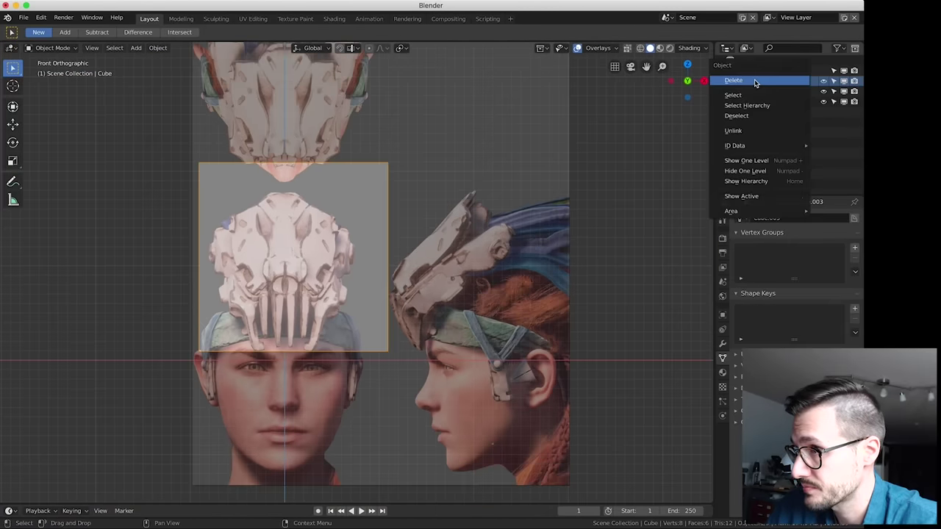
click(756, 82)
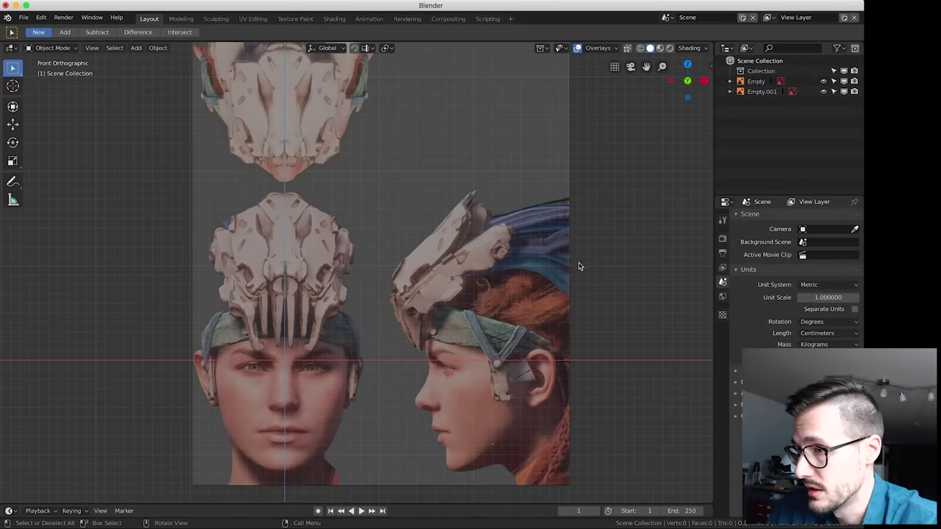
Move both reference images into Collection and disable their selectability
click(756, 81)
shift+click(755, 93)
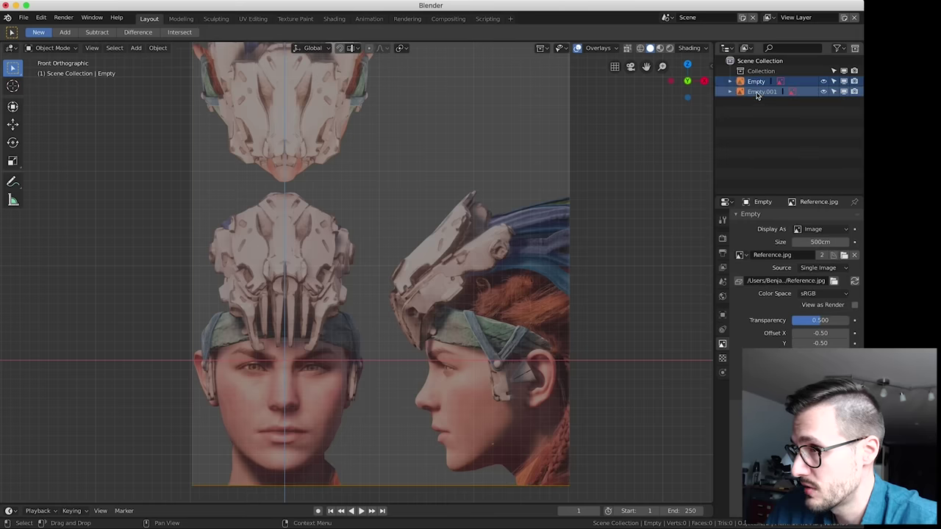
ctrl+click(759, 92)
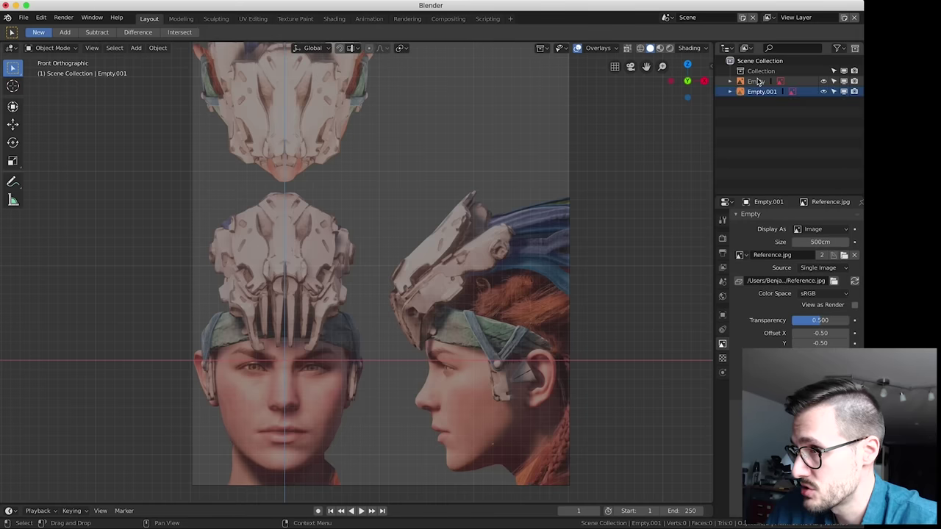
shift+click(758, 93)
shift+click(761, 83)
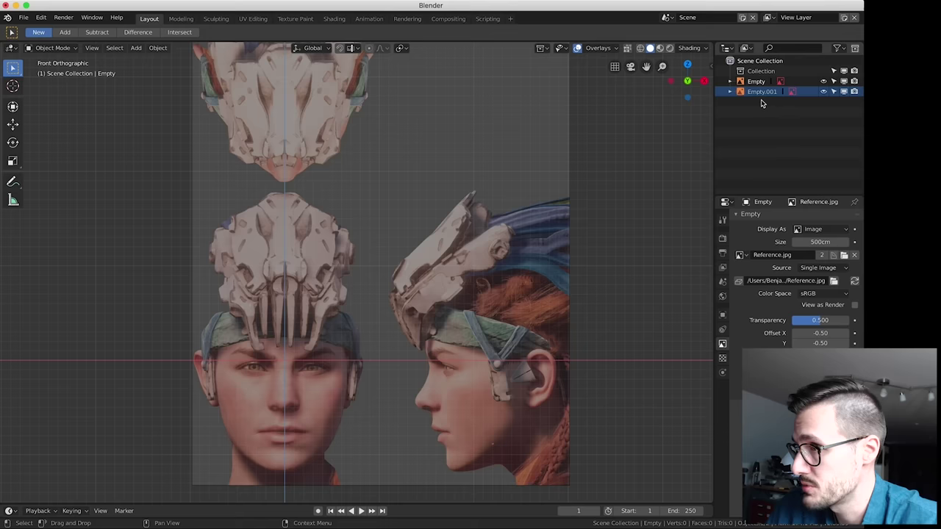
click(763, 94)
shift+click(762, 82)
drag(759, 94, 758, 72)
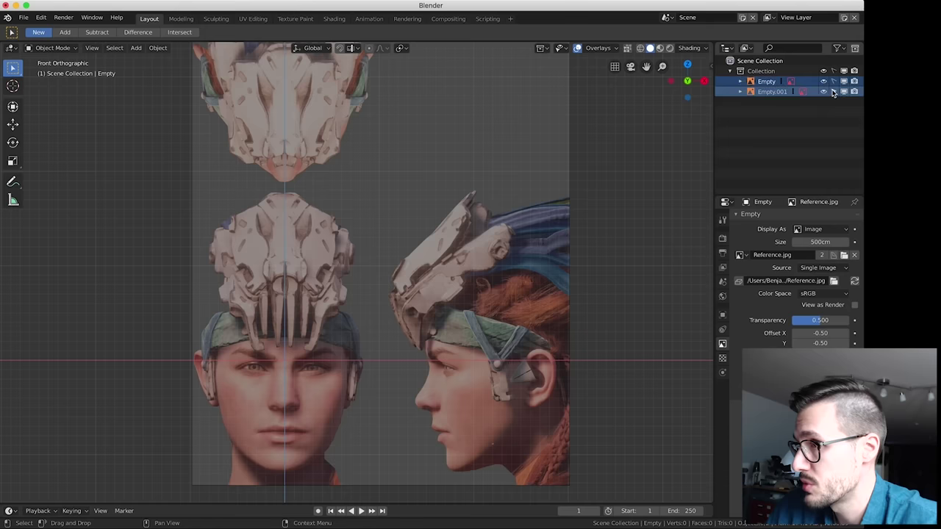
Collapse Collection in the outliner and test a box selection over the front reference, framing the headpiece closely
click(729, 70)
key(b)
drag(321, 335, 309, 334)
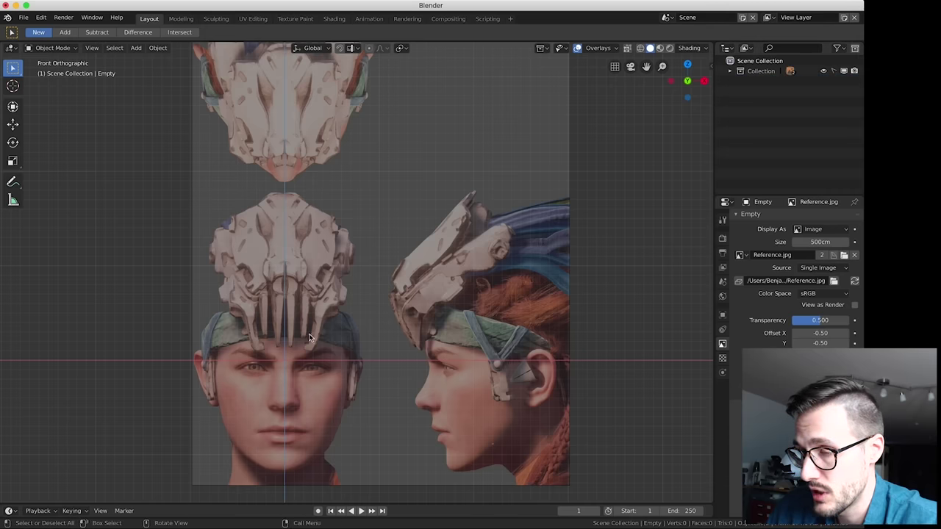
scroll(315, 309, up, 2)
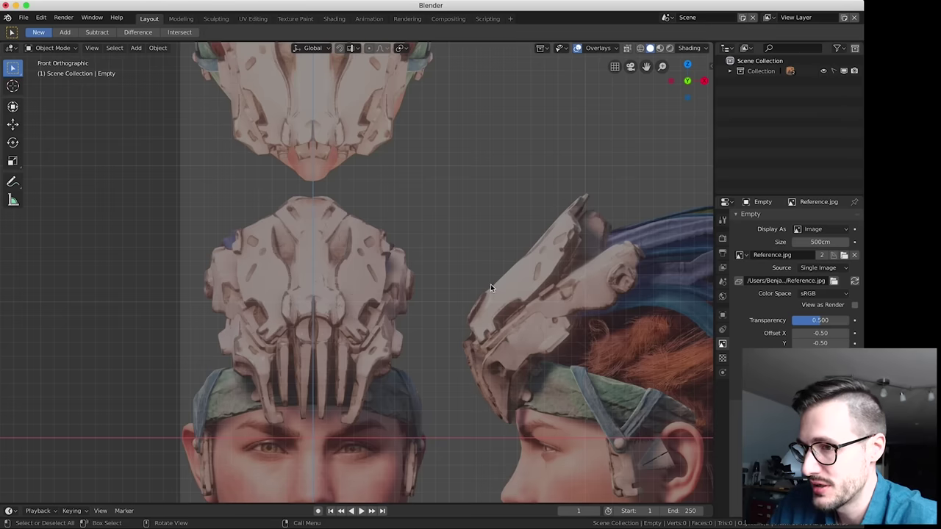
shift+middle_drag(490, 283, 491, 239)
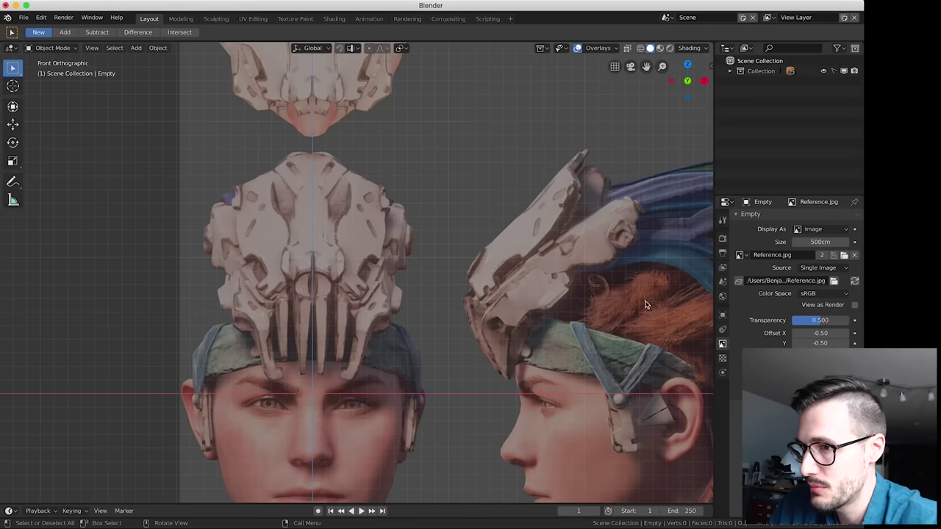
Add a mesh plane in the front view and align it to the view
click(722, 282)
click(722, 296)
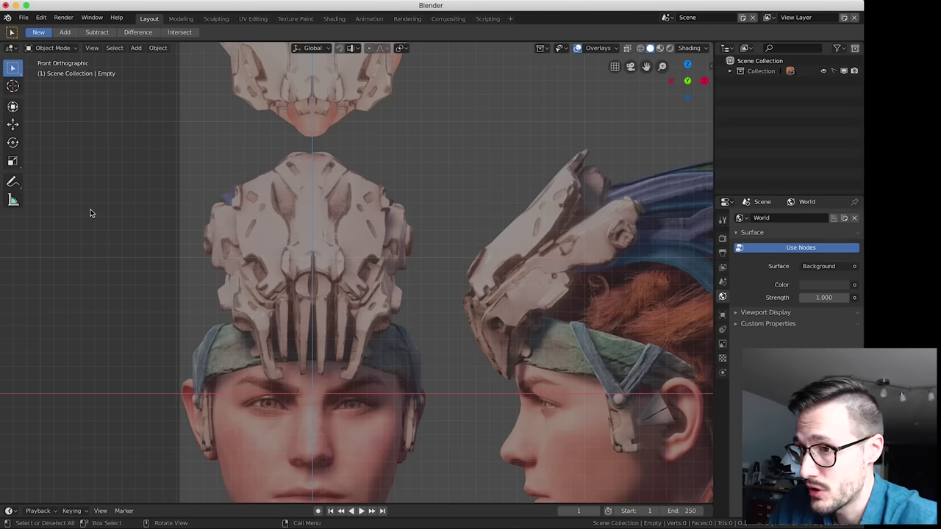
click(136, 48)
mouse_move(146, 62)
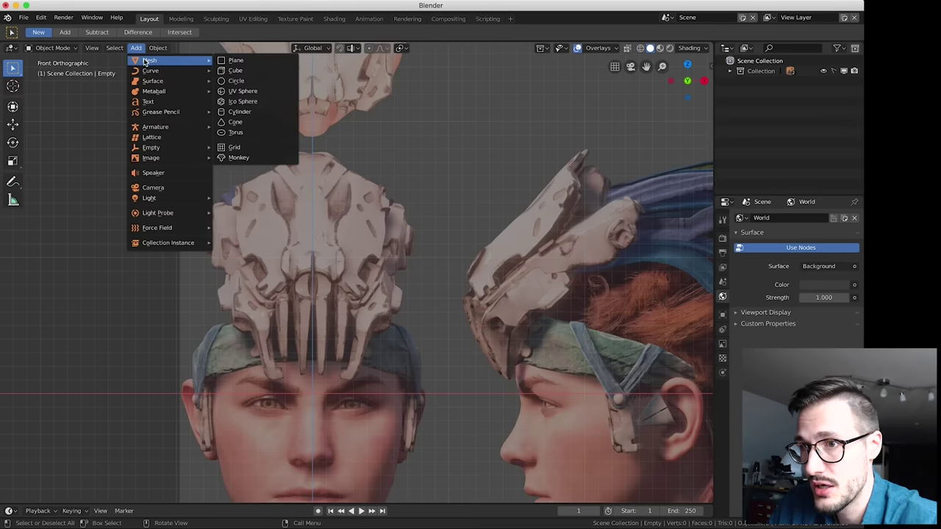
click(237, 61)
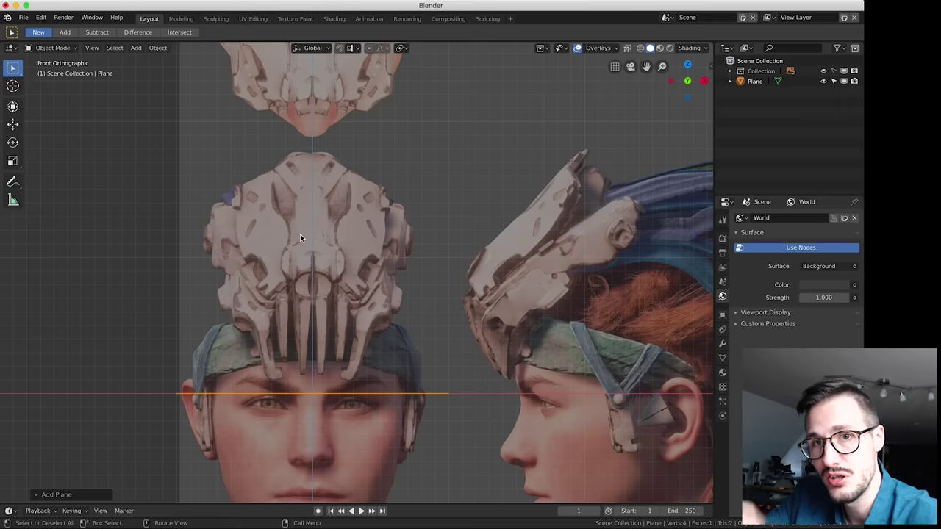
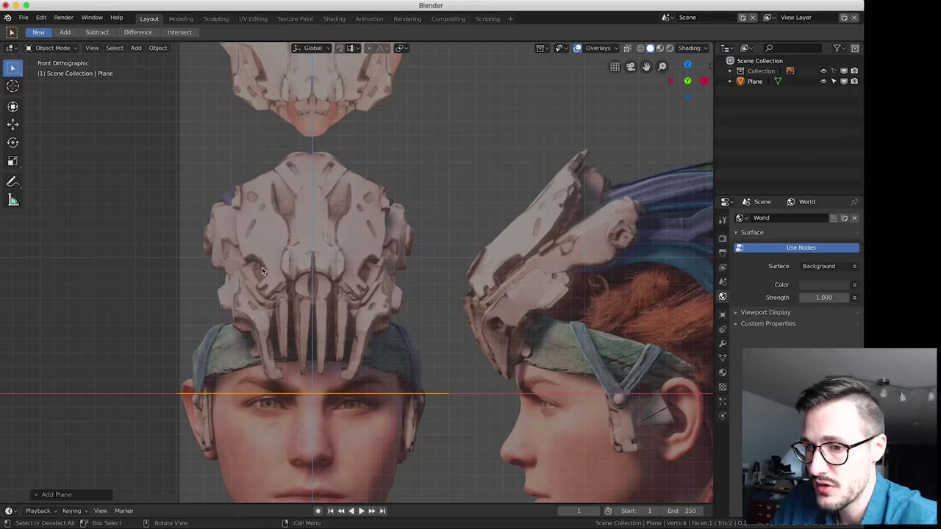
click(38, 498)
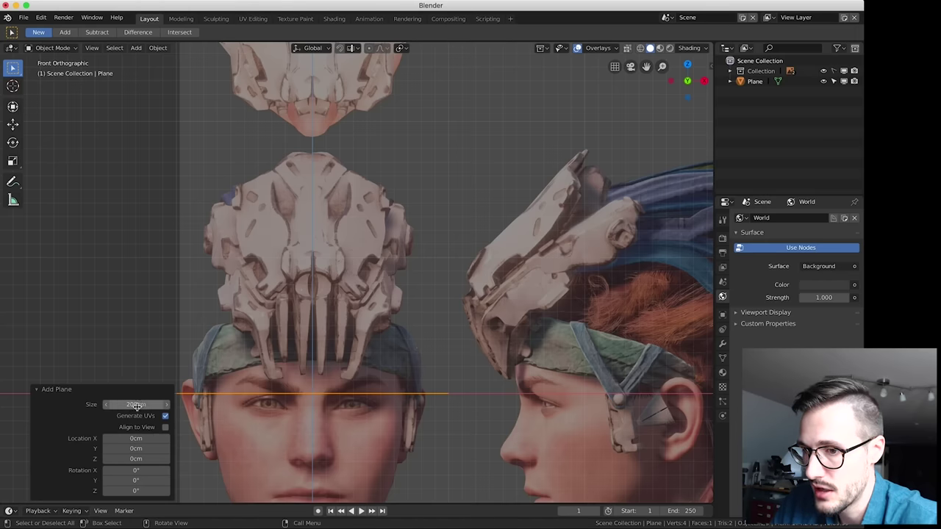
click(164, 428)
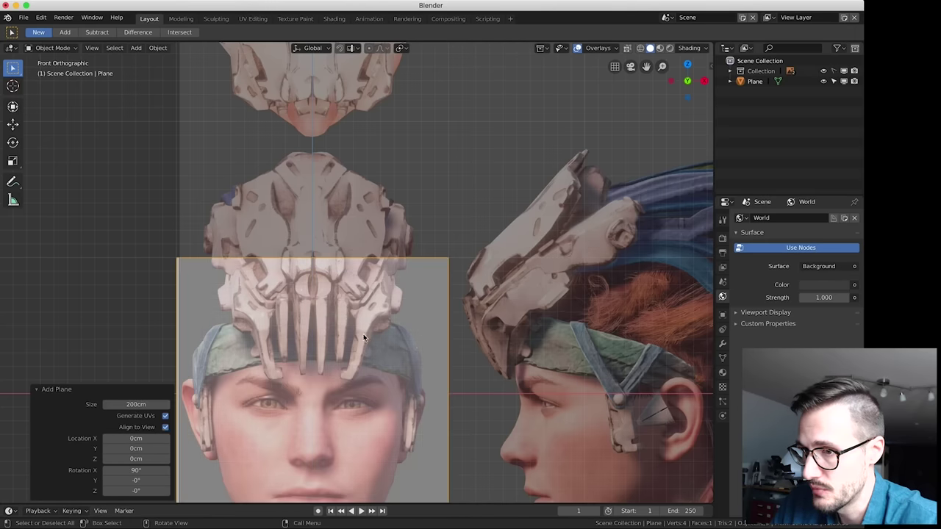
scroll(380, 337, down, 1)
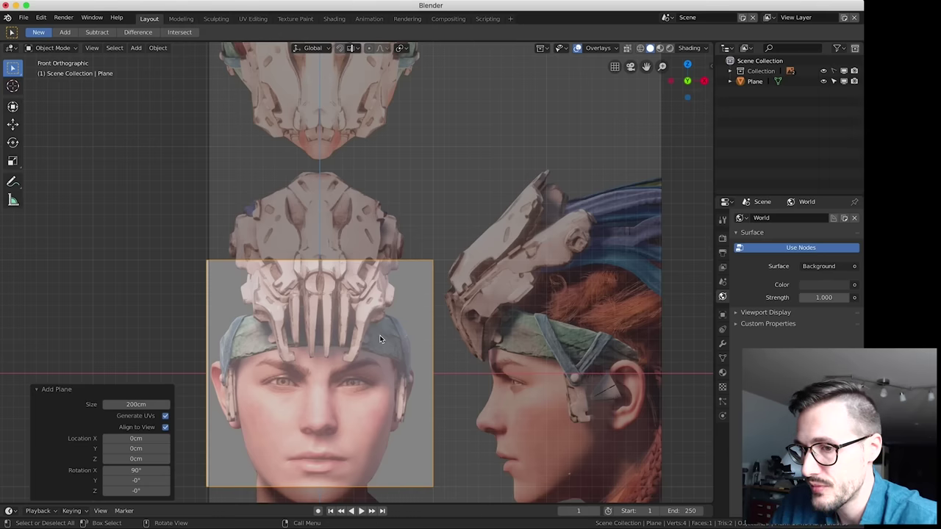
click(38, 390)
Shrink the plane and move it about 14 cm in X and 164 cm in Z, beside the centre line at the headpiece's crown
click(143, 307)
click(246, 311)
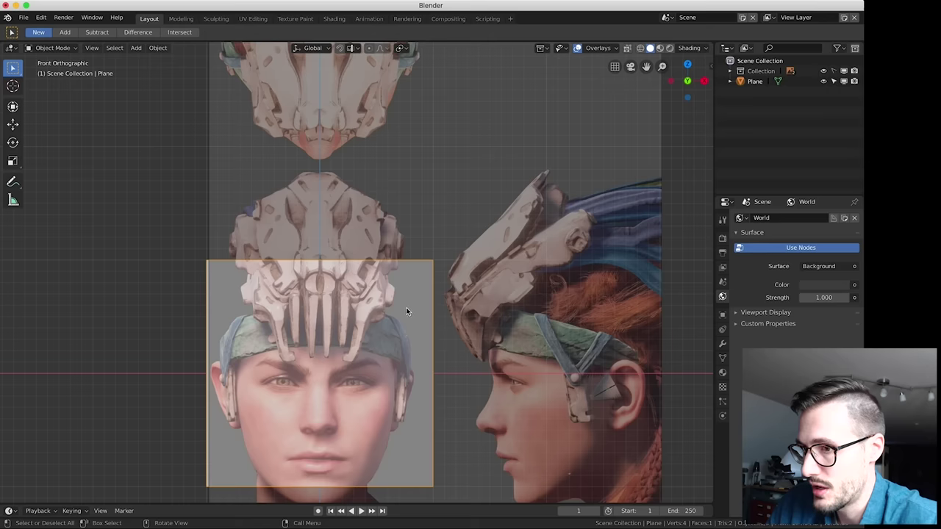
key(s)
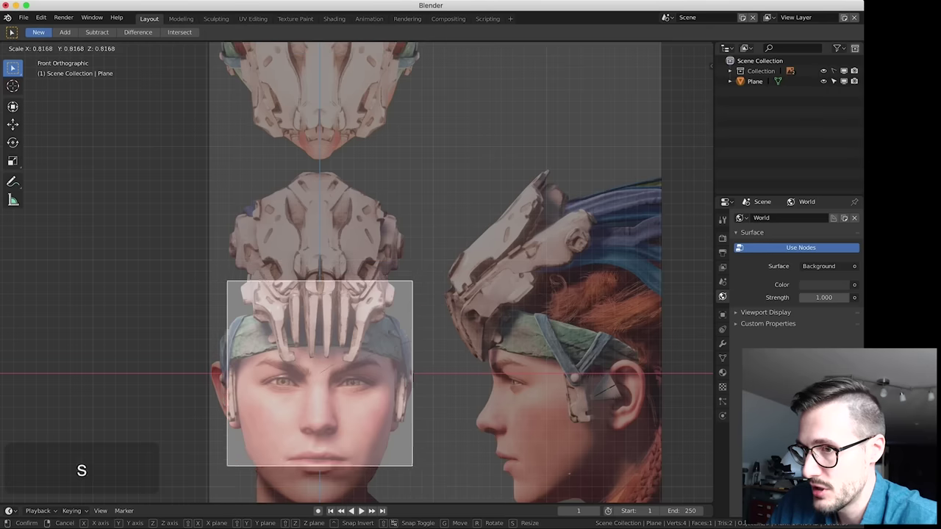
click(321, 357)
key(g)
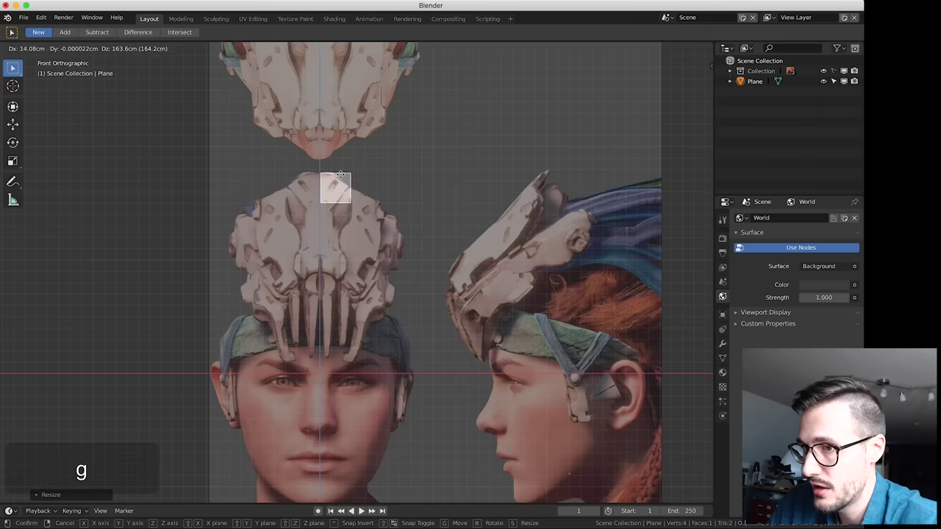
click(342, 178)
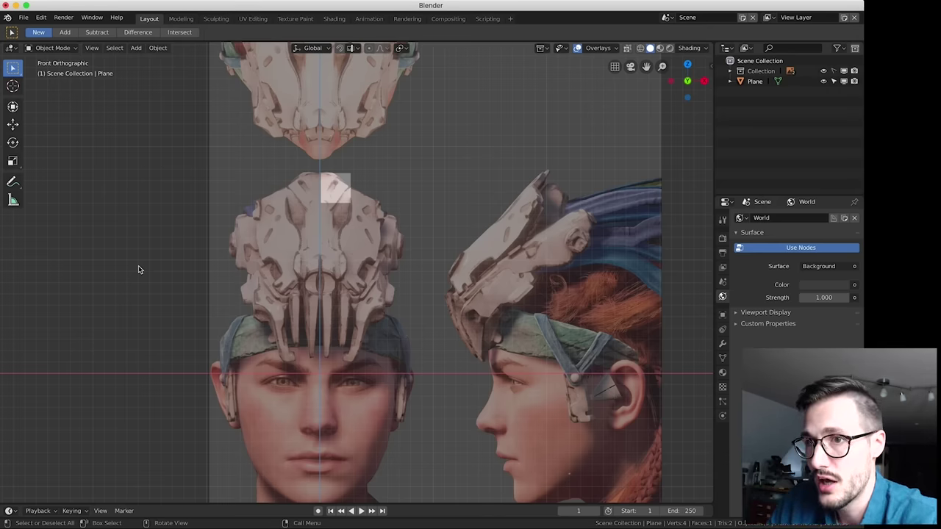
Add a Single Arrow empty at the world origin and inspect it in perspective
click(136, 48)
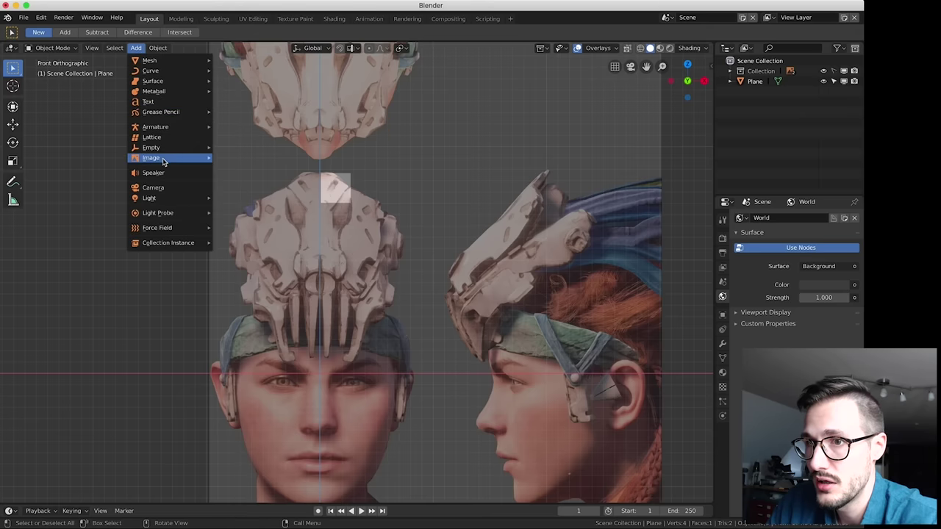
mouse_move(165, 148)
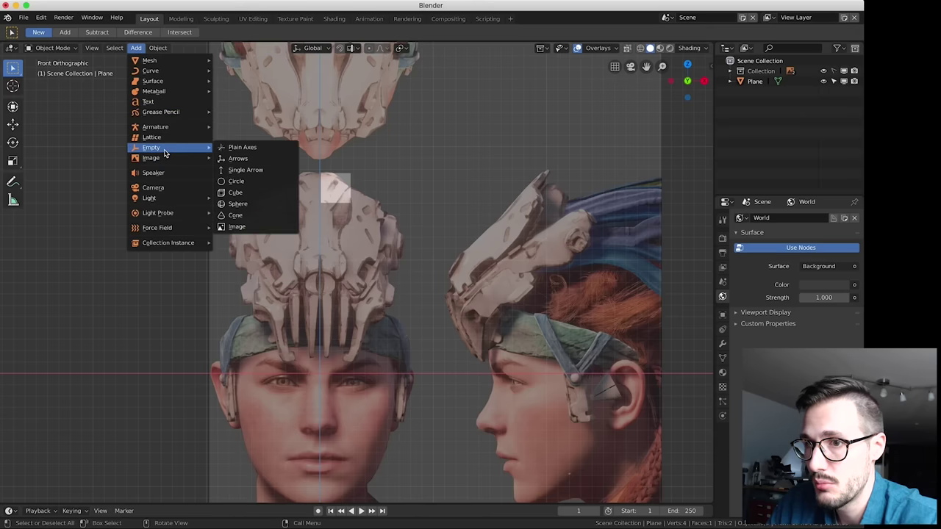
click(258, 174)
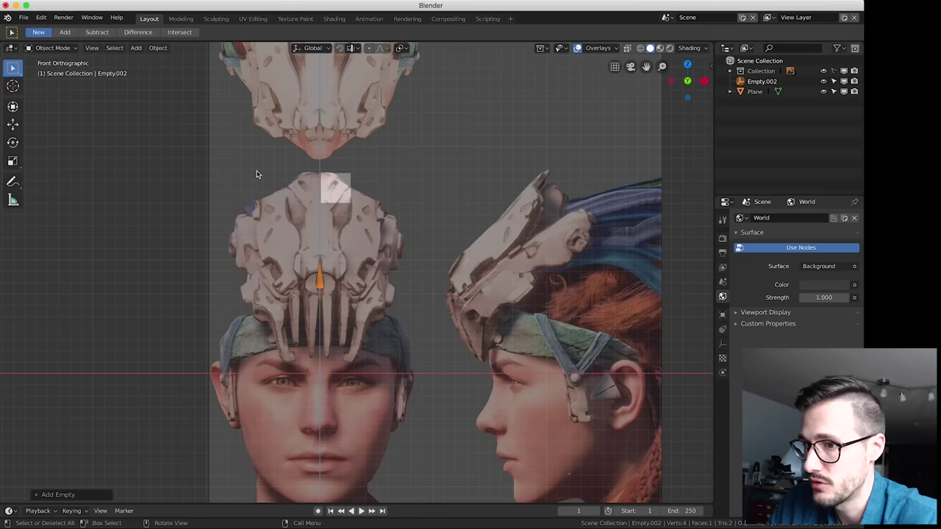
middle_drag(365, 275, 291, 371)
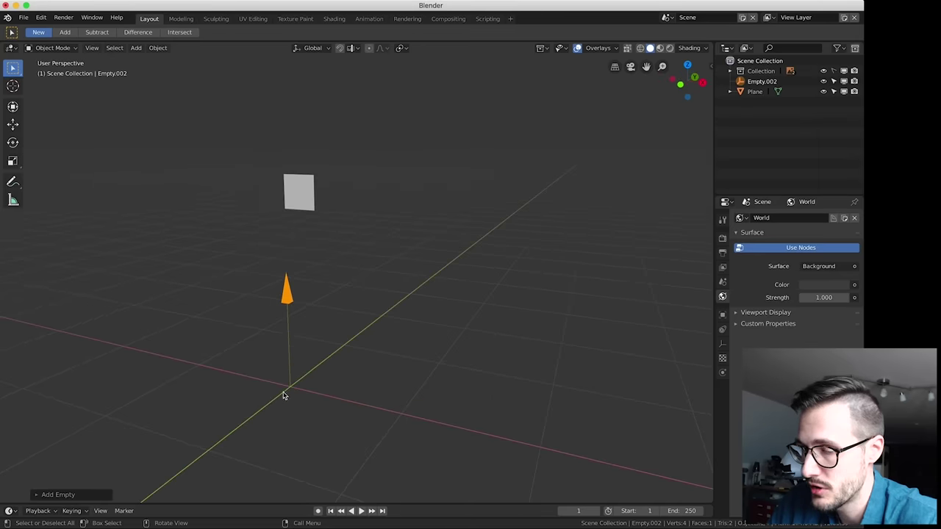
middle_drag(332, 364, 571, 292)
Rename the arrow empty MIRROR, disable its selectability and hide it in the viewport
click(759, 85)
double_click(759, 82)
text(MIRROR)
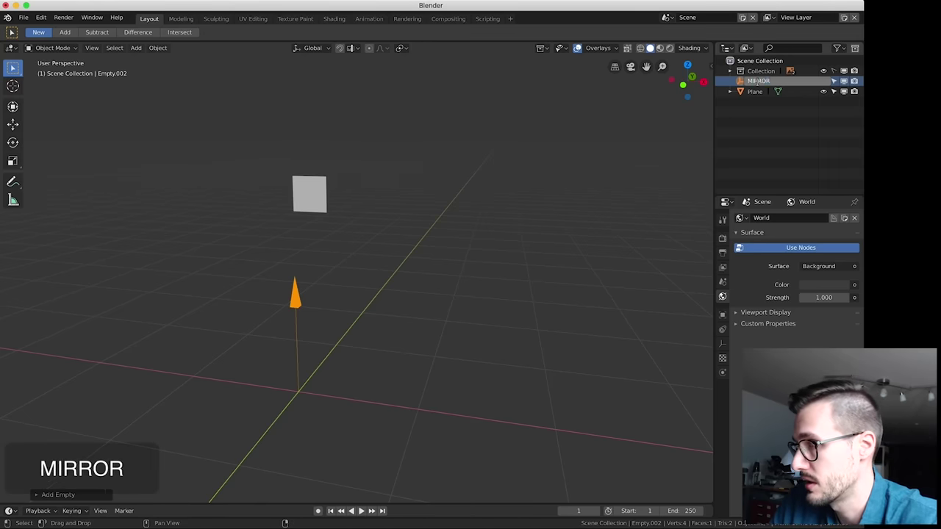
key(Return)
click(833, 82)
click(823, 81)
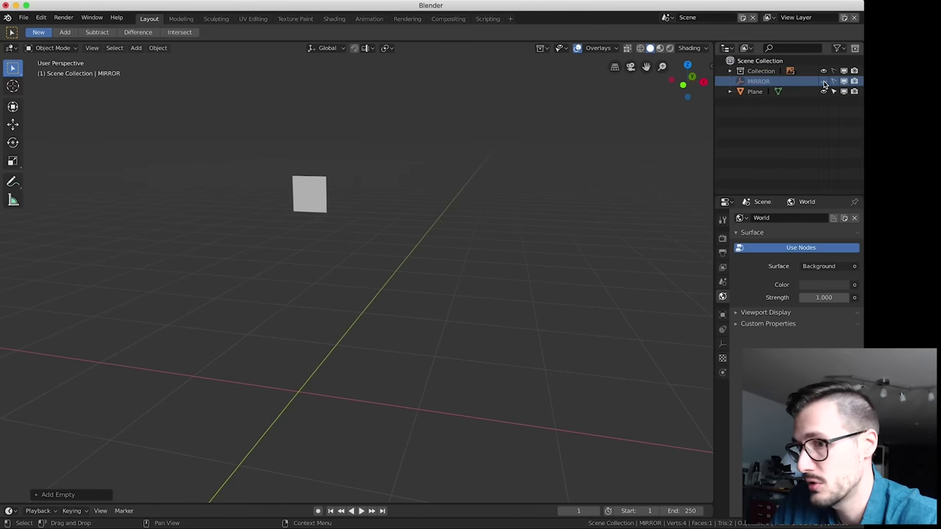
Add a Mirror modifier to the plane on the X axis with MIRROR as the mirror object
click(309, 197)
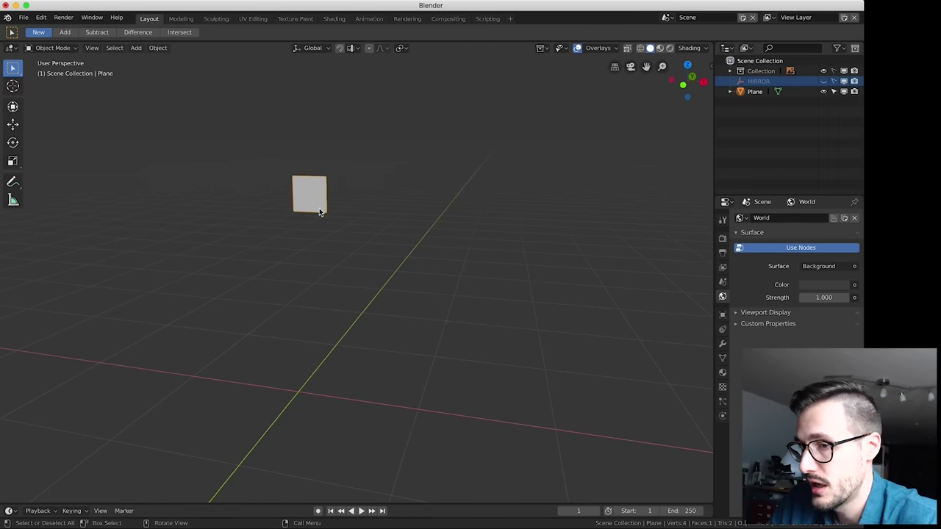
middle_drag(366, 264, 404, 275)
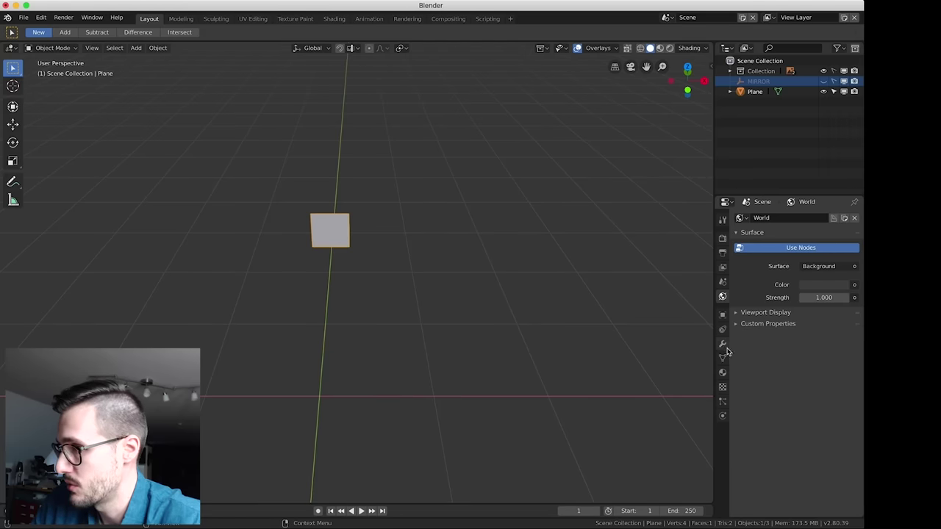
click(722, 346)
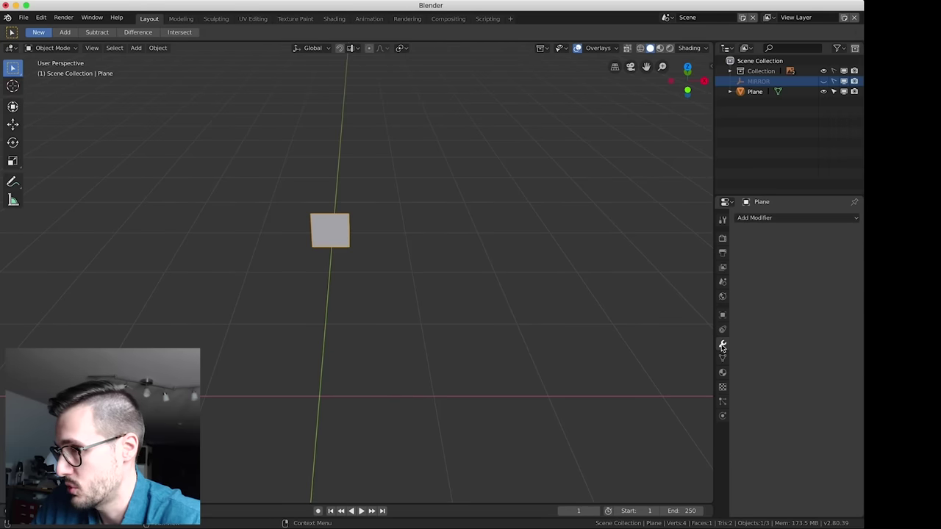
click(769, 218)
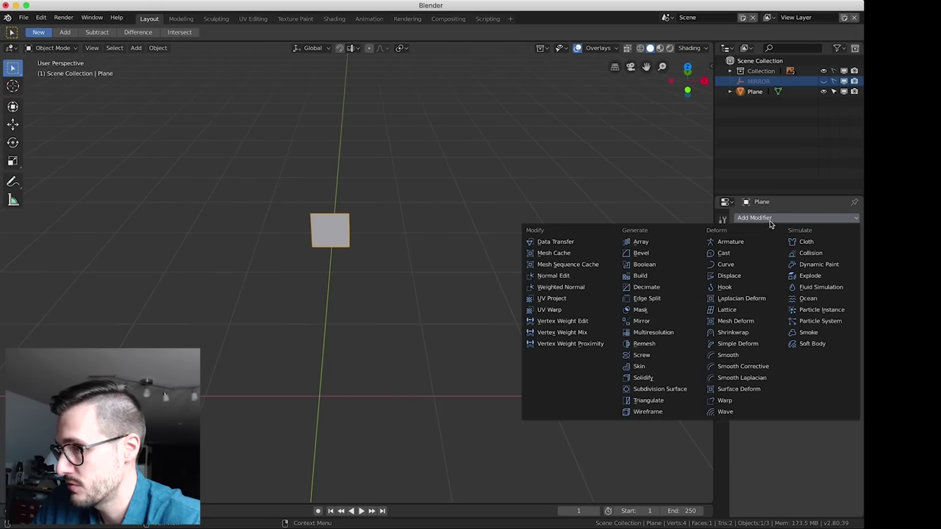
click(645, 321)
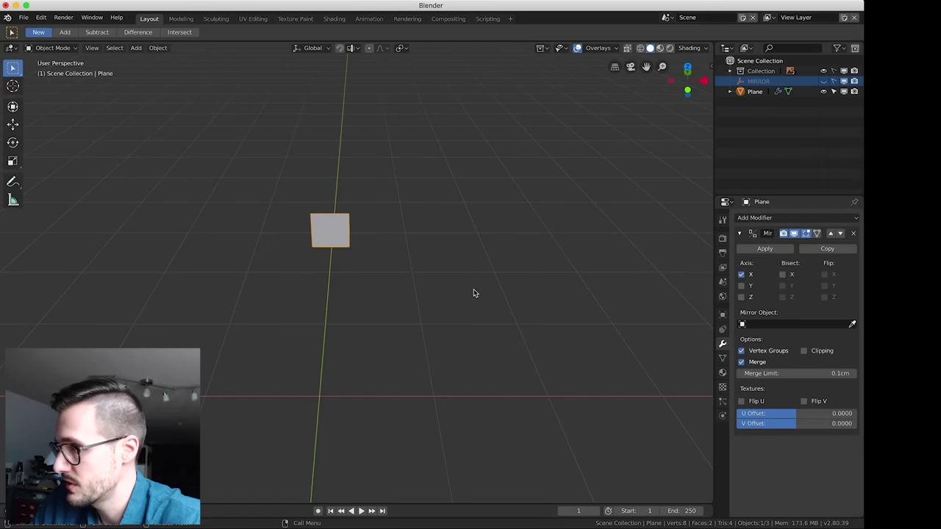
click(772, 325)
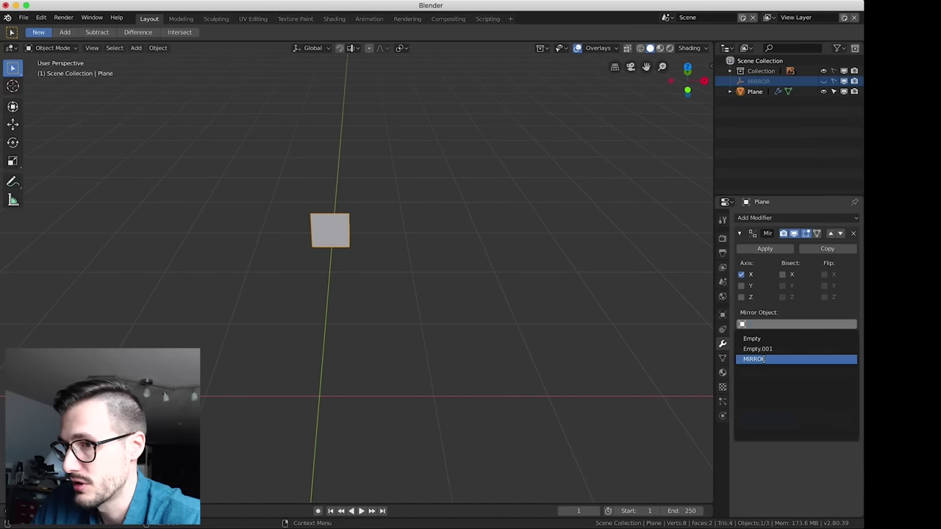
click(763, 358)
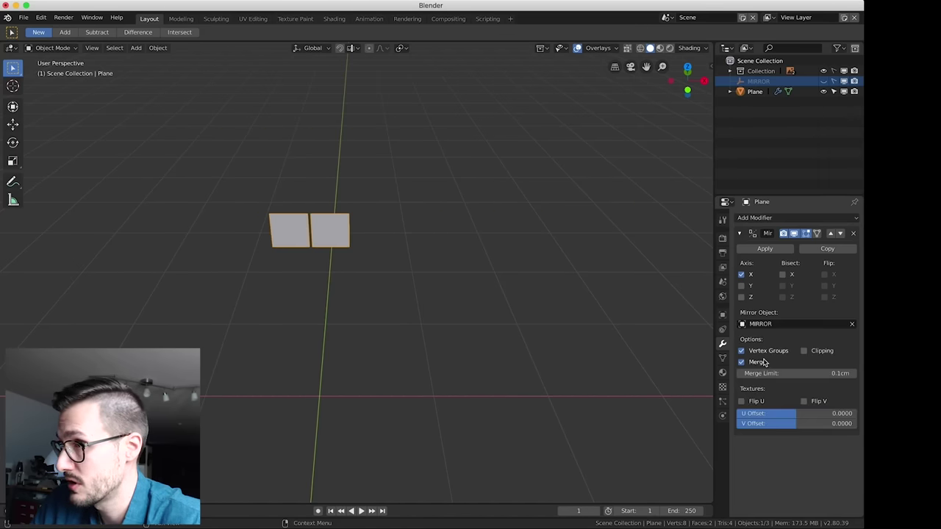
Unhide the MIRROR empty and move the plane around to test its mirrored copy
middle_drag(352, 260, 584, 201)
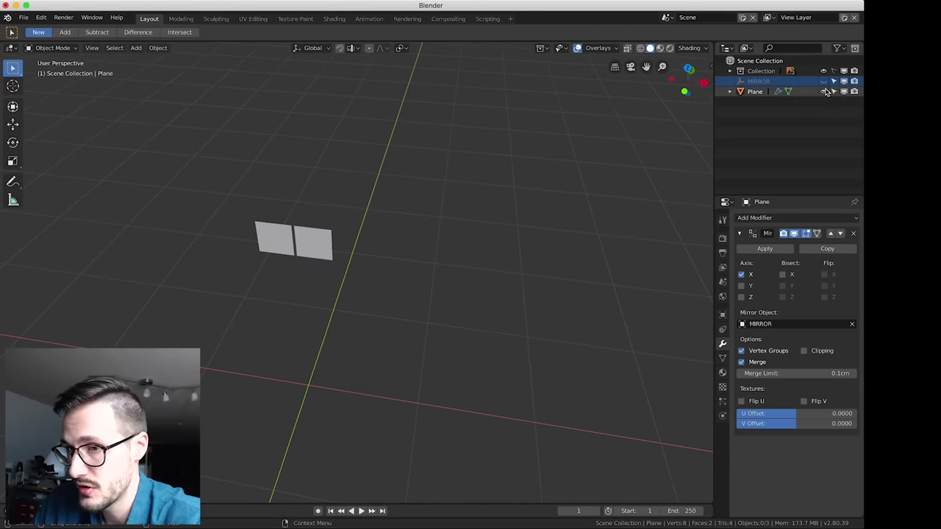
click(825, 82)
middle_drag(311, 424, 319, 255)
click(325, 234)
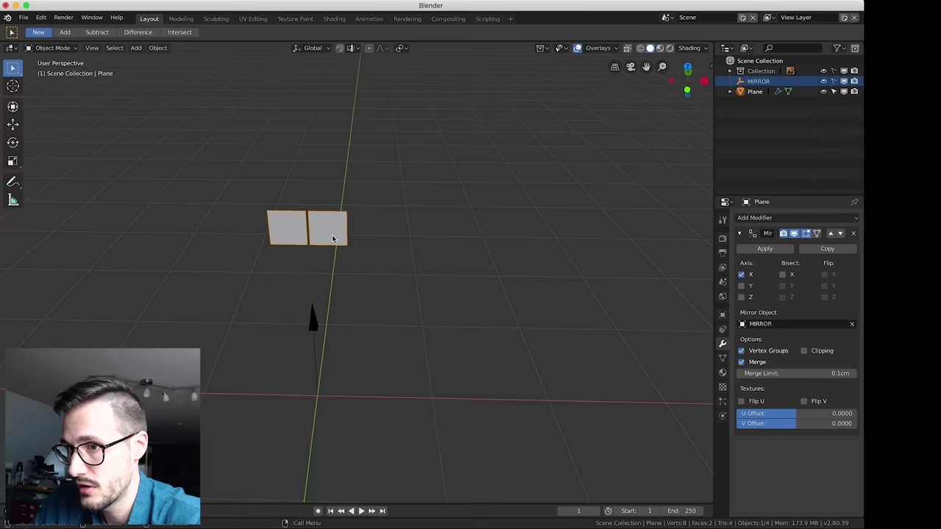
key(g)
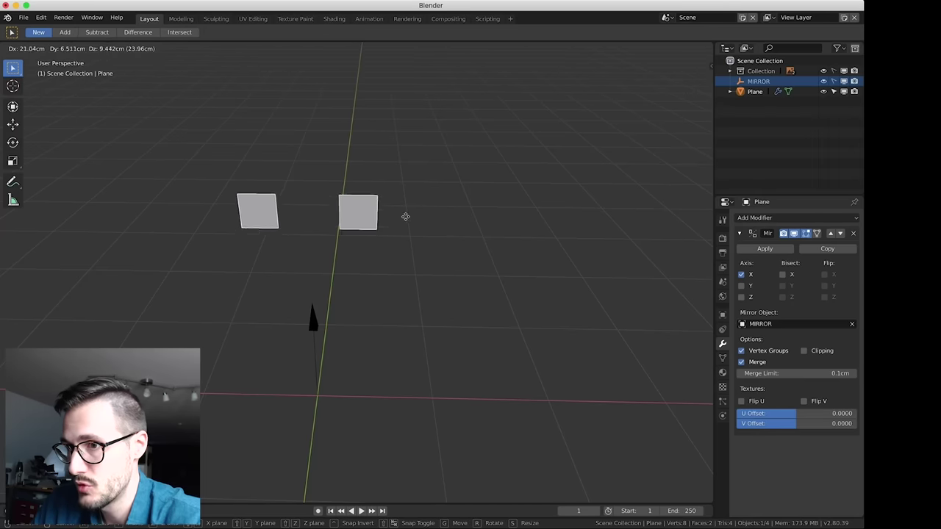
click(378, 232)
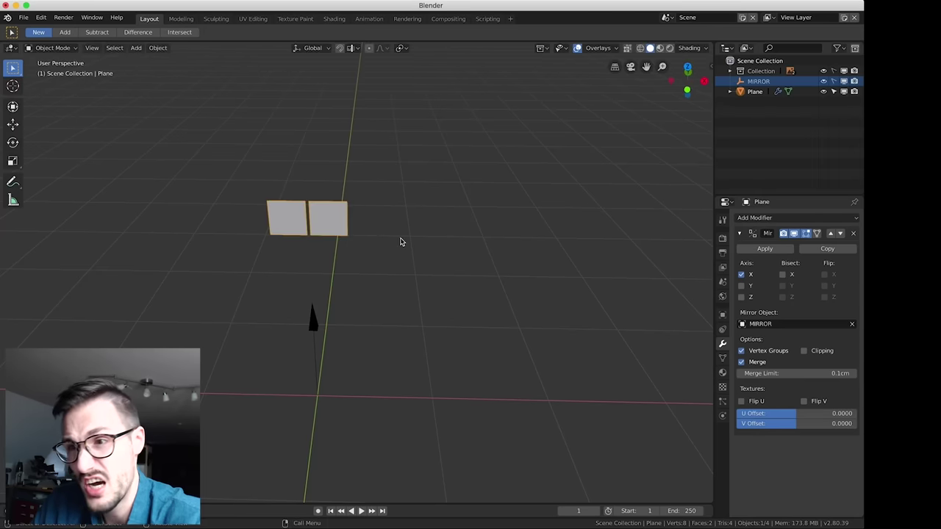
Move the plane across the mirror line, enable Clipping in the Mirror modifier, and move the plane until it overlaps its mirrored half
key(g)
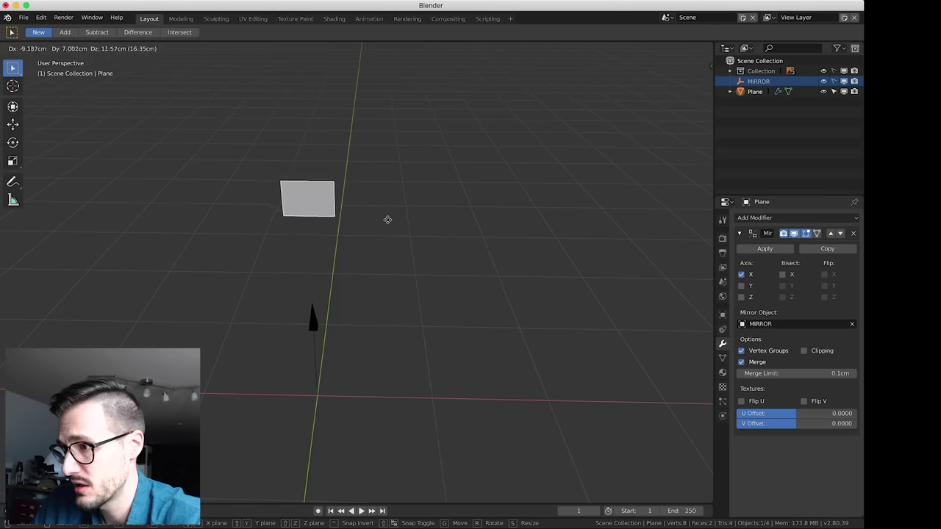
click(410, 233)
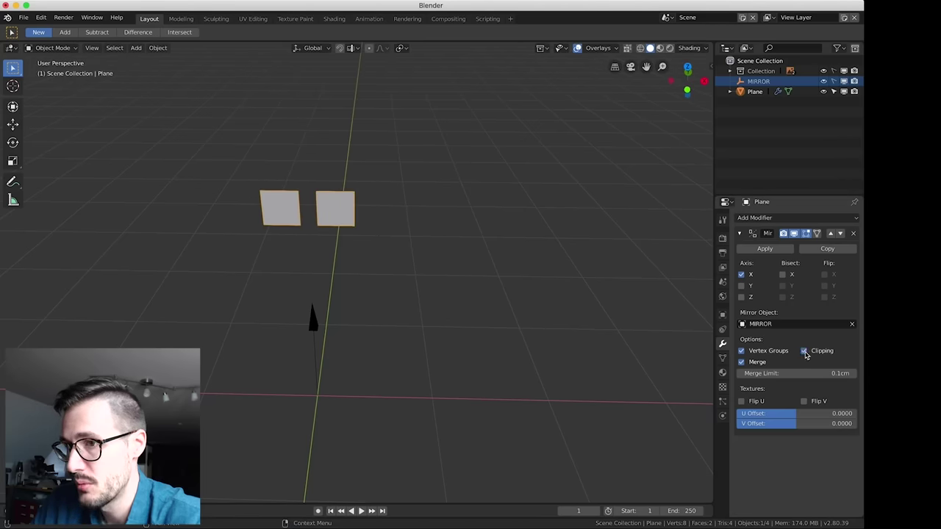
key(g)
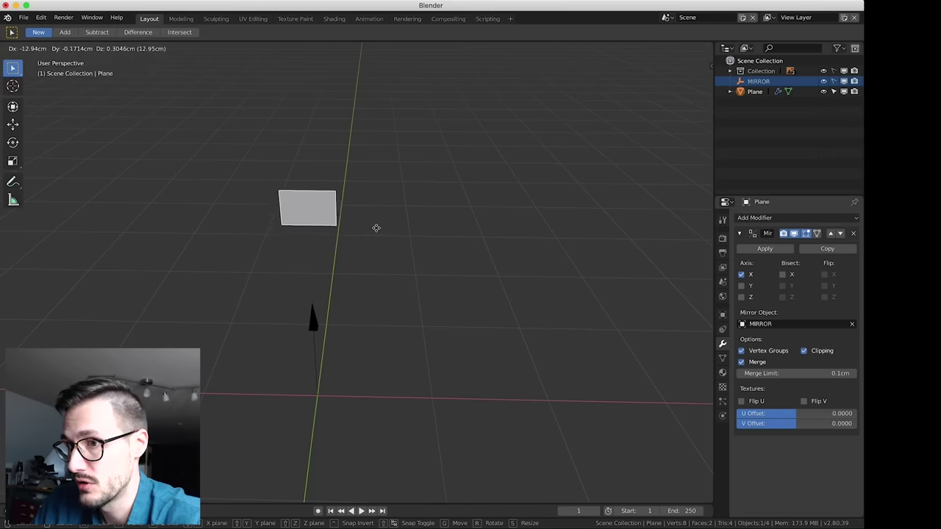
click(380, 229)
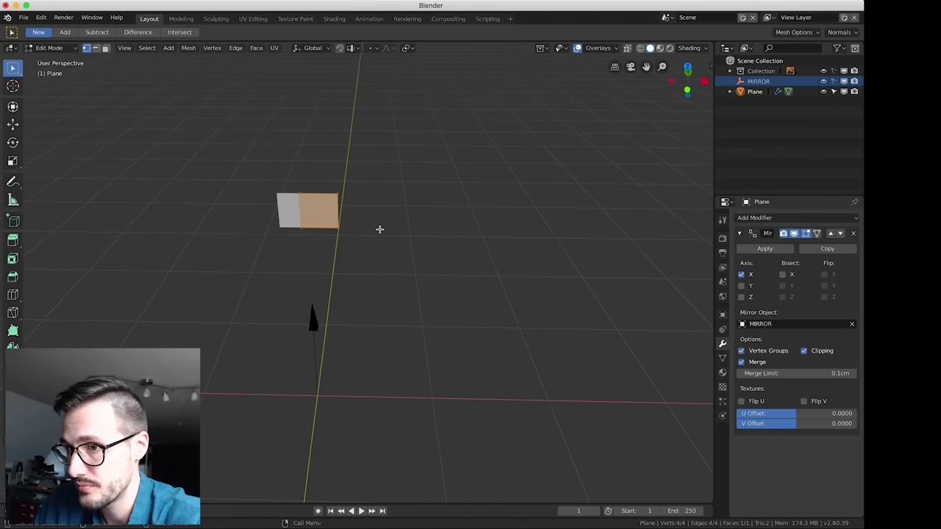
Slide the plane's inner edge onto the mirror centre line, and try moving its upper vertex to test the clipping
key(alt+a)
click(300, 214)
key(g)
key(g)
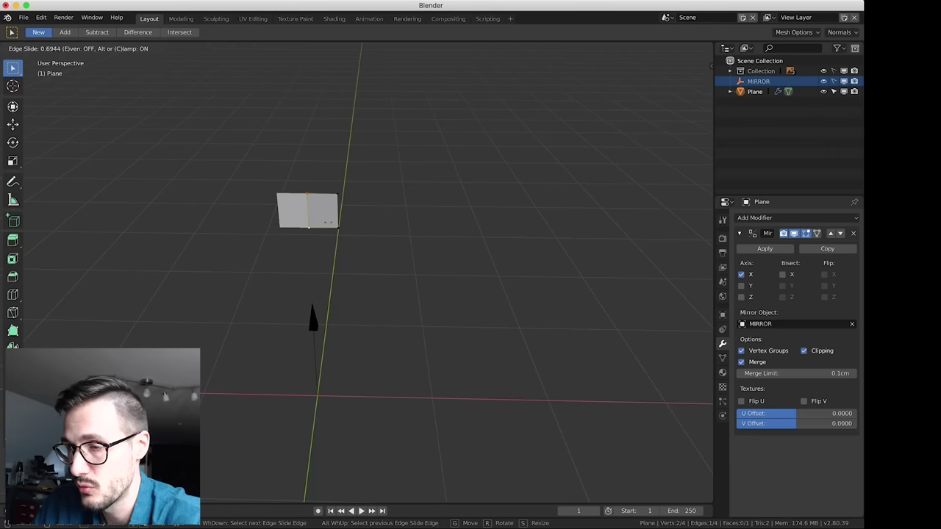
click(328, 222)
scroll(316, 209, up, 5)
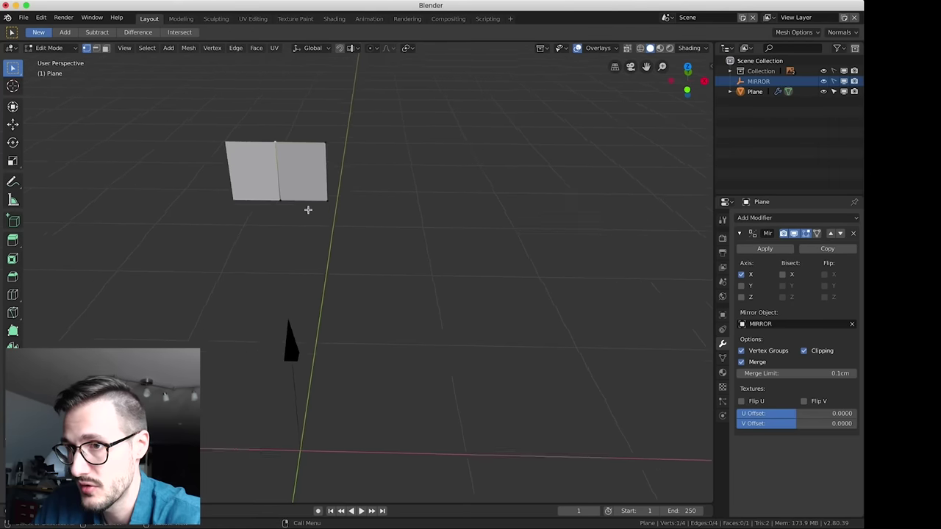
key(g)
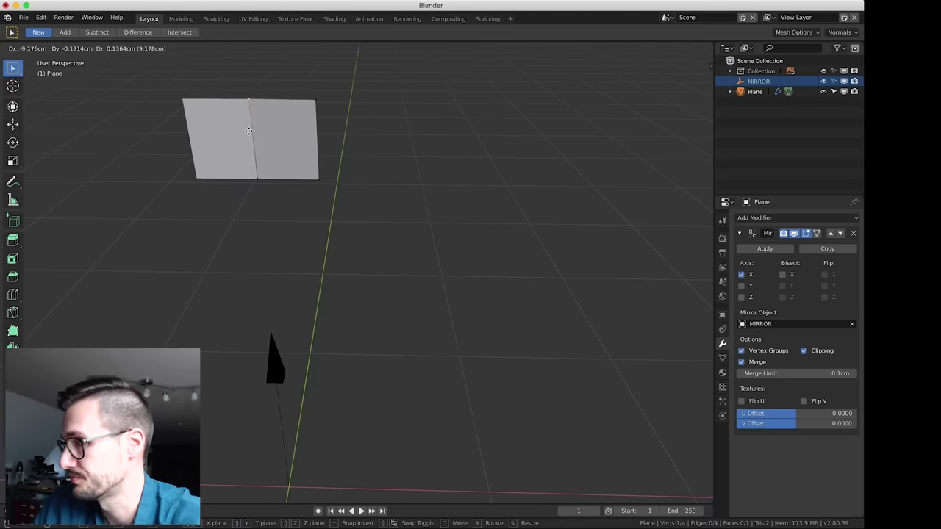
click(256, 139)
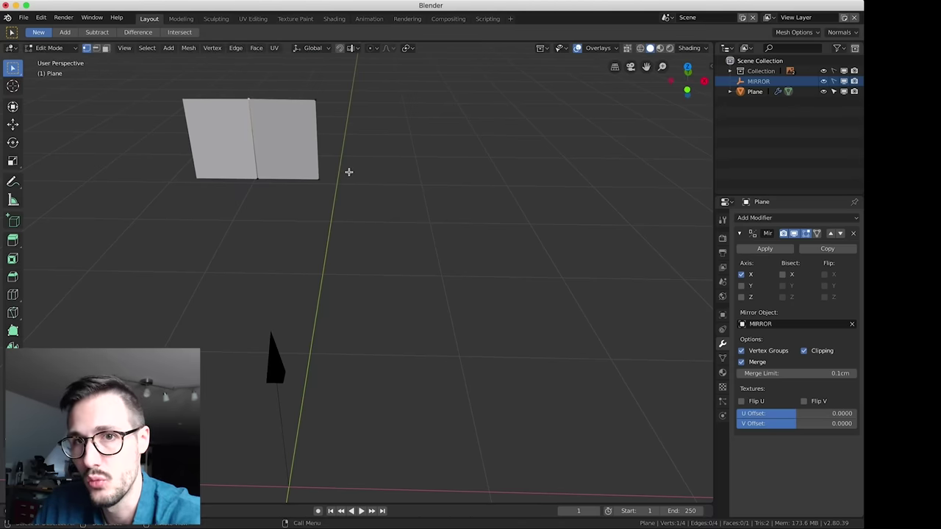
In front view, move the upper centre vertex to the helmet's crown and the upper outer vertex to the crest plate's side corner
key(1)
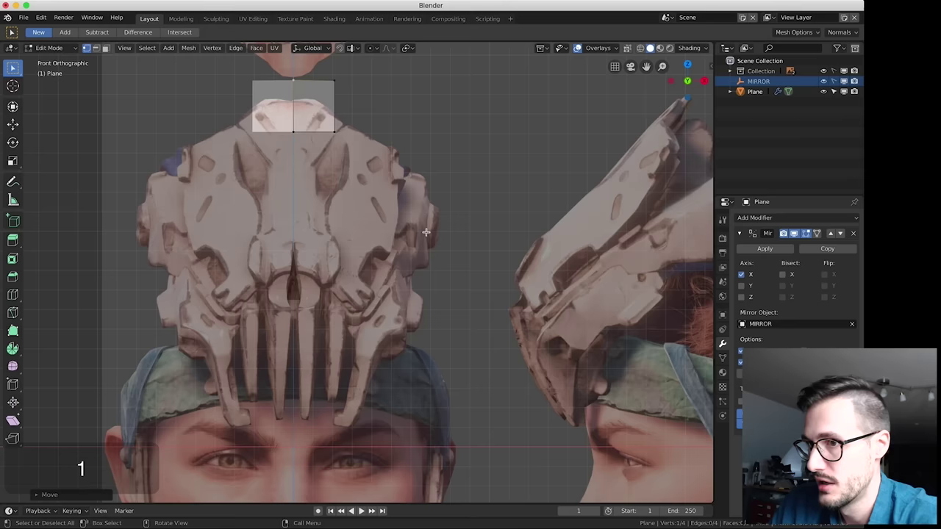
scroll(426, 233, up, 3)
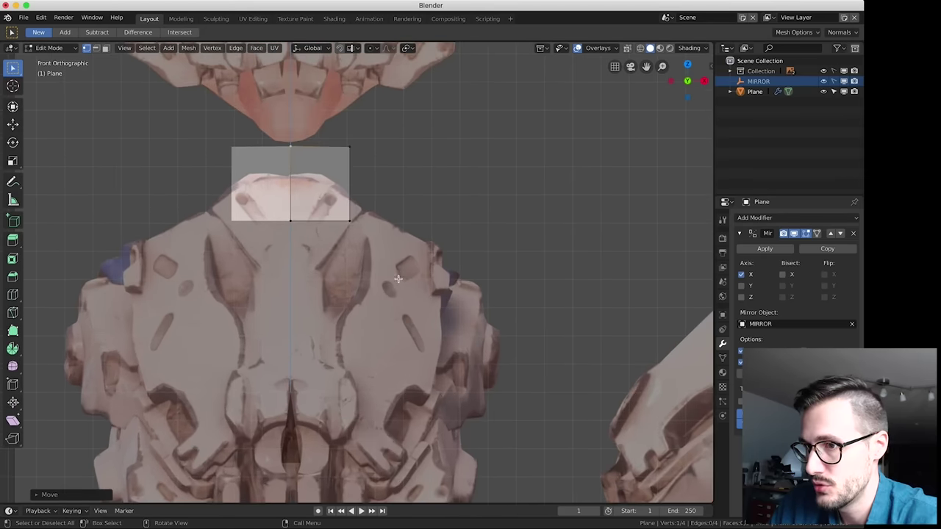
shift+middle_drag(397, 246, 401, 278)
click(298, 180)
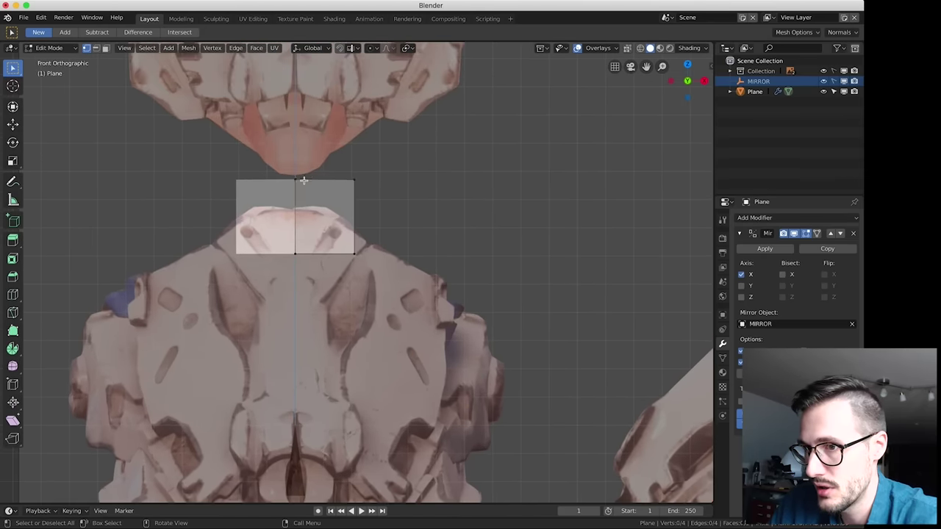
key(g)
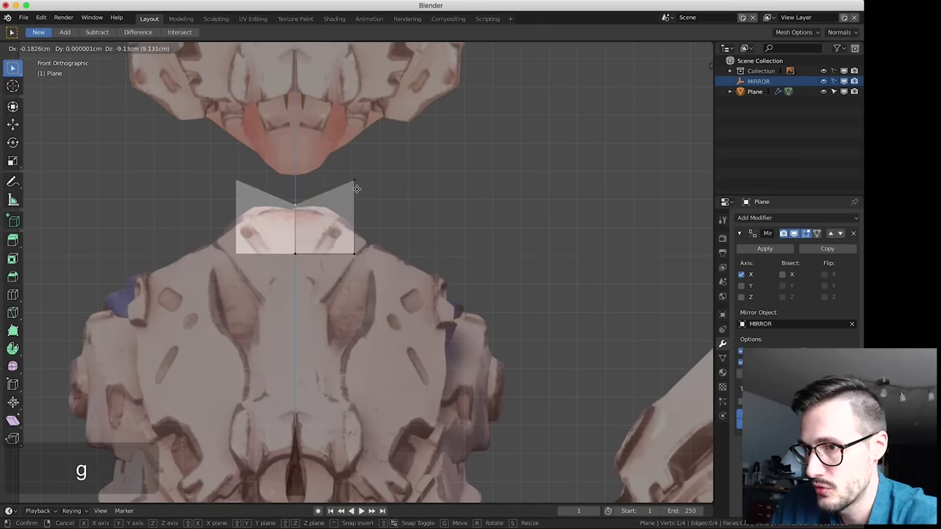
click(357, 183)
key(g)
click(374, 264)
Move the lower outer and lower centre vertices down to the base of the helmet's crest plate, roughly level with each other
click(355, 254)
key(g)
click(325, 307)
click(295, 256)
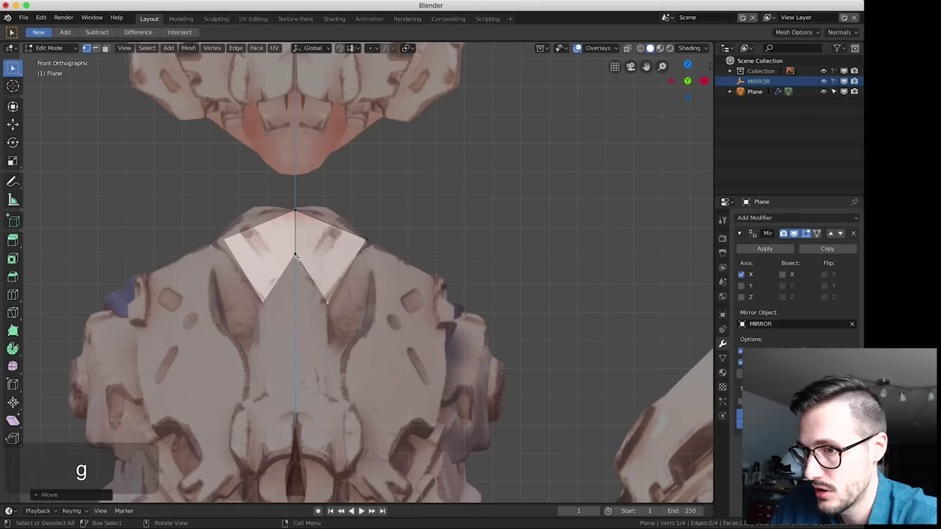
key(g)
click(298, 320)
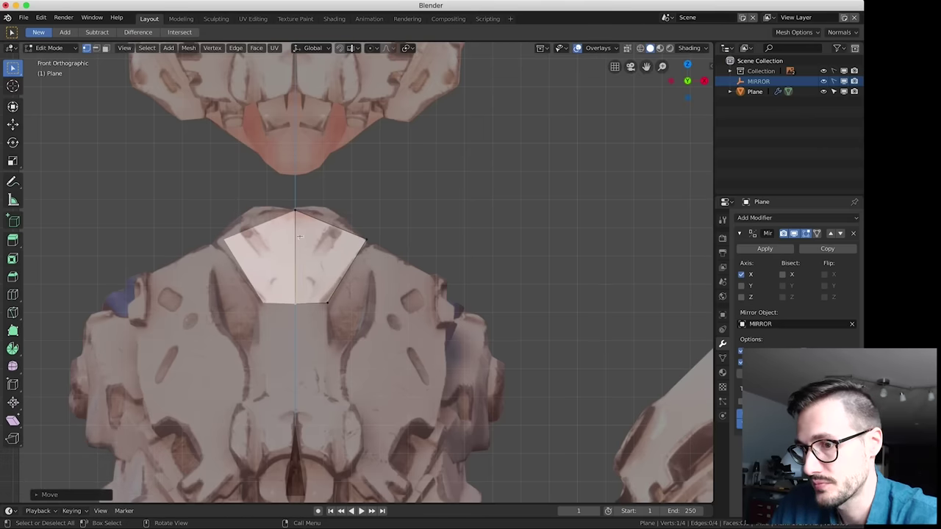
Fine-tune the upper centre and upper outer vertices against the outline of the crest plate
key(g)
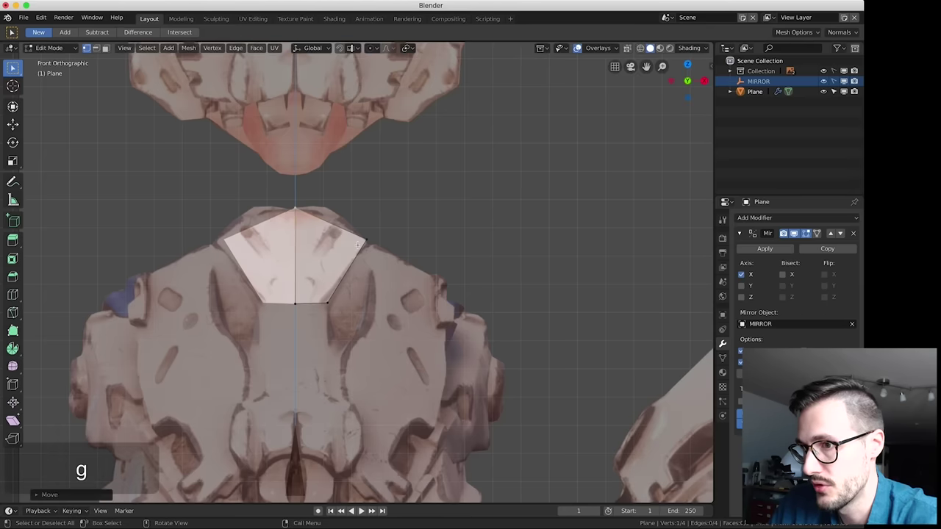
key(g)
click(378, 252)
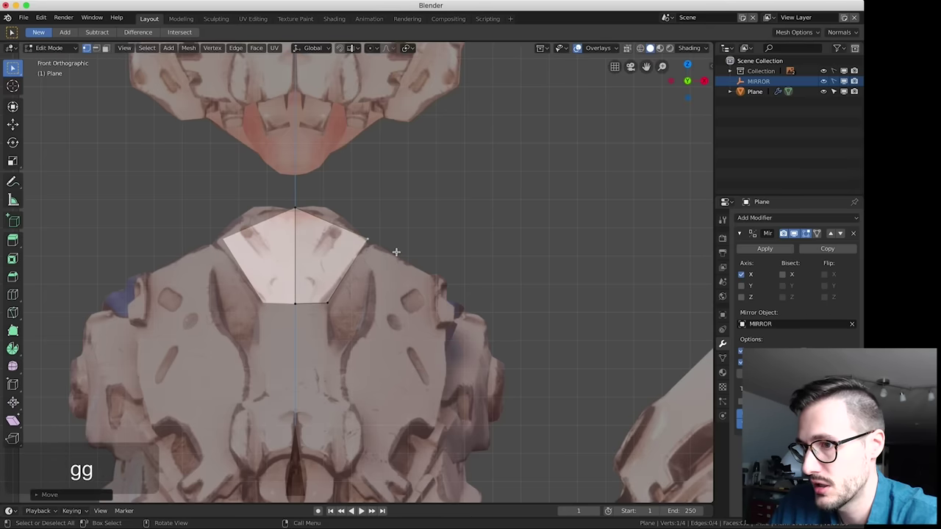
In side view, move the whole face along the Y axis until it meets the top of the helmet in the side reference
scroll(404, 251, down, 5)
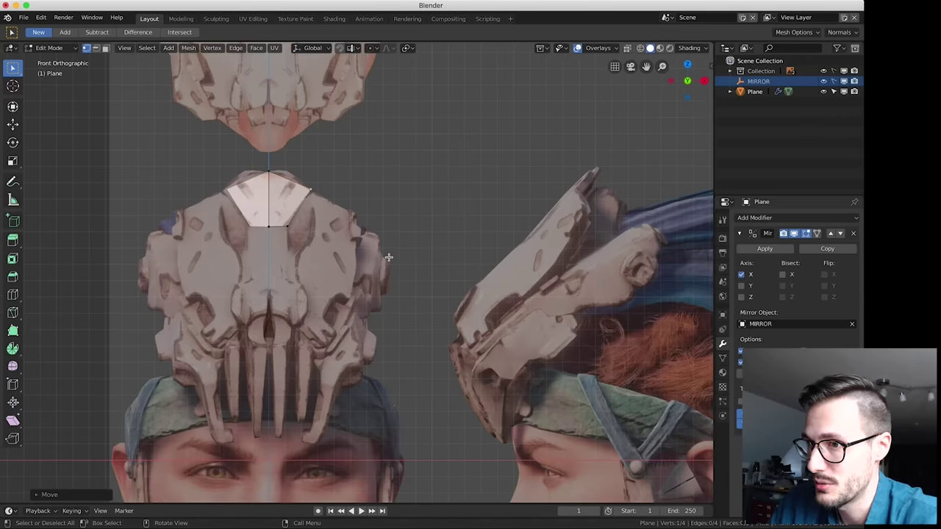
click(372, 218)
key(a)
key(KP_3)
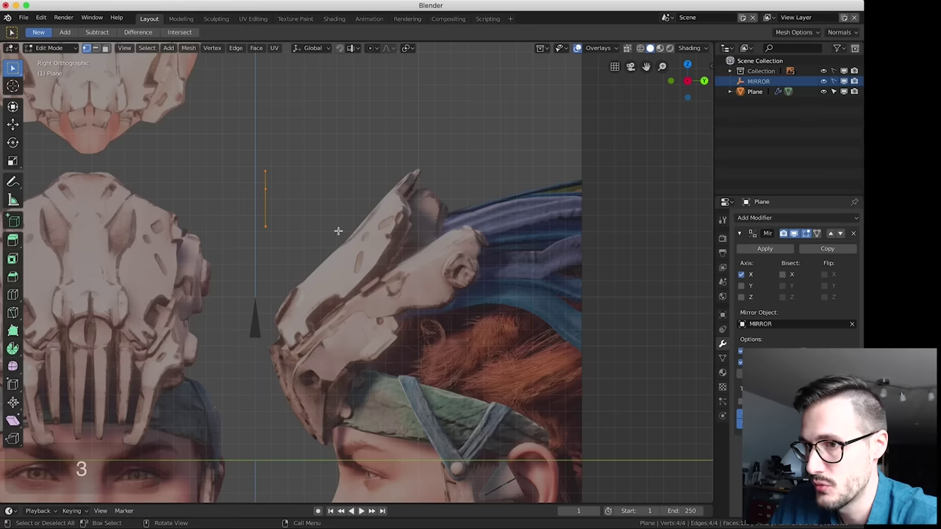
key(g)
key(y)
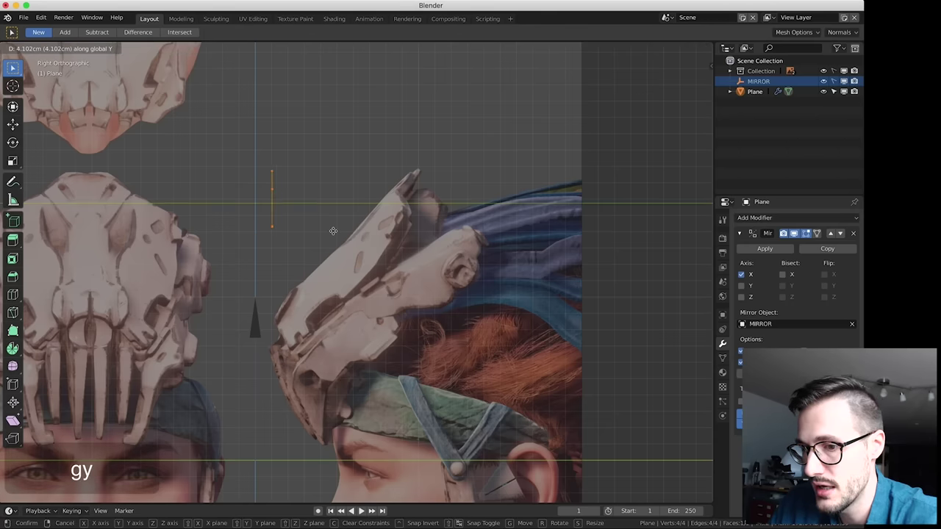
key(y)
key(y)
key(y)
key(y)
key(y)
key(y)
key(y)
key(y)
key(y)
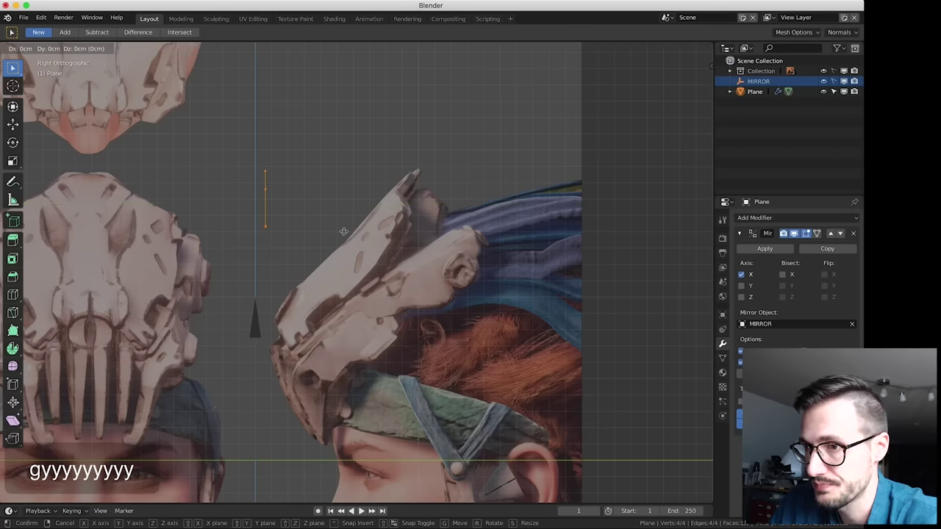
key(y)
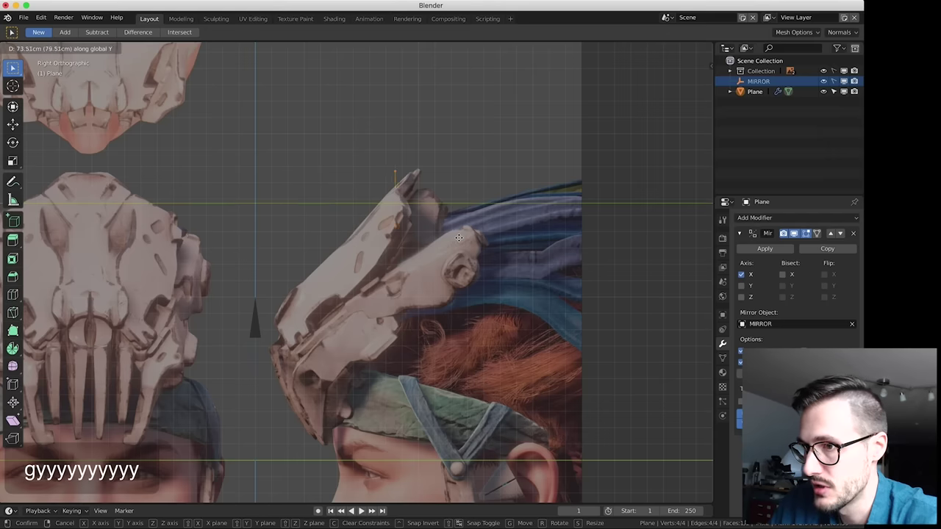
click(443, 242)
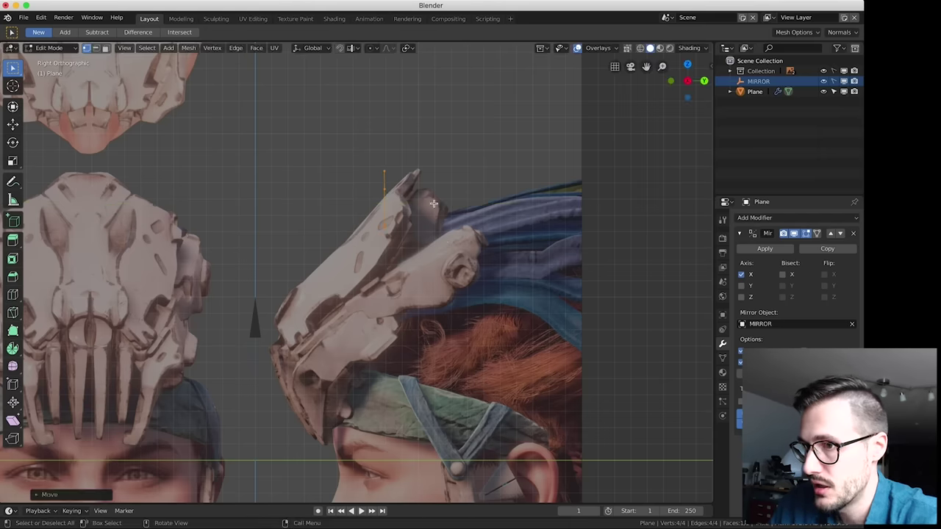
Move the top centre vertex about 17.7 cm along Y to the helmet's tip, and adjust the outer vertex along Y
click(369, 175)
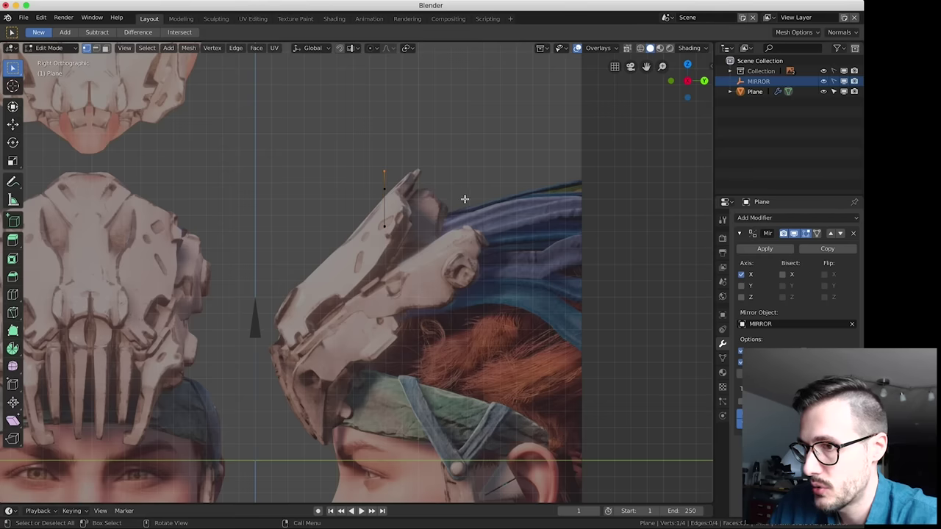
key(g)
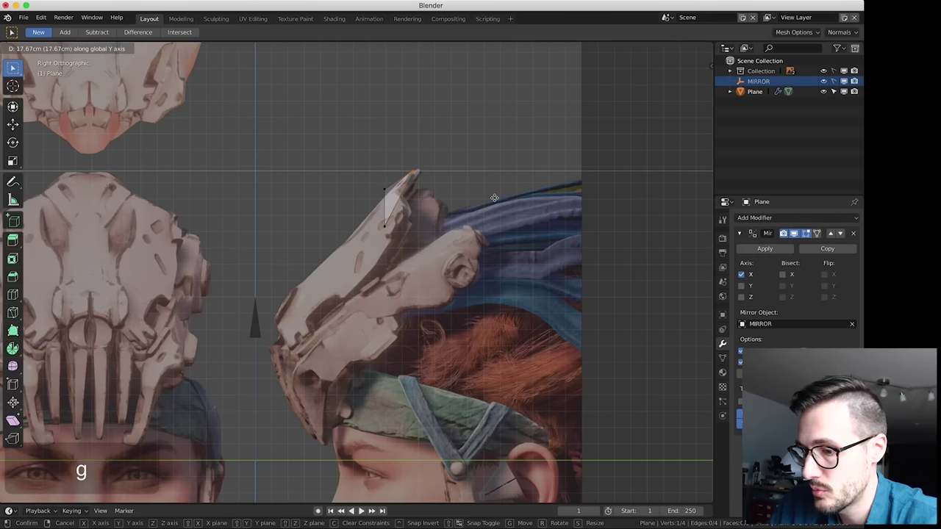
click(494, 197)
click(386, 192)
key(g)
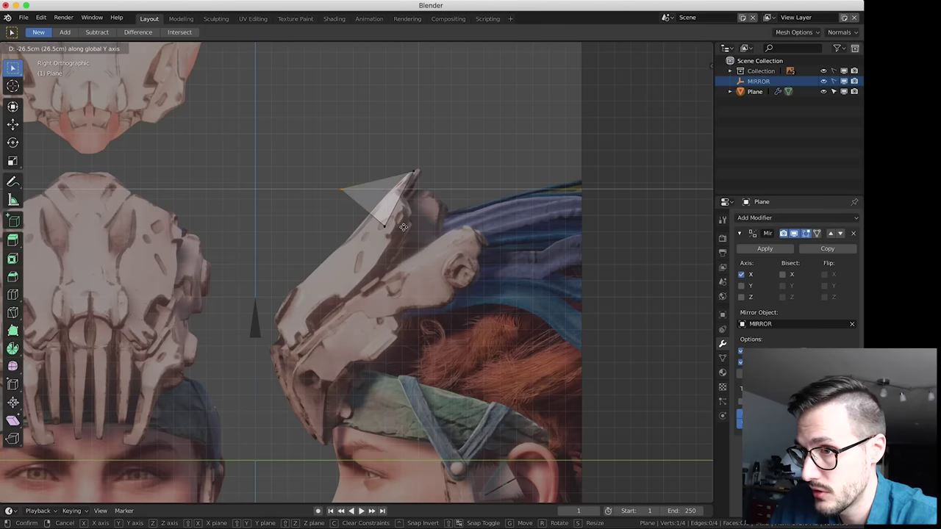
click(454, 231)
Select both lower vertices in side view and reposition them against the helmet's front profile
drag(357, 219, 410, 241)
key(g)
mouse_move(460, 237)
middle_down()
mouse_move(420, 231)
mouse_move(460, 240)
middle_up()
click(438, 238)
In front view, select the face's lower edge and extrude it straight down the narrow central strip of the helmet
key(1)
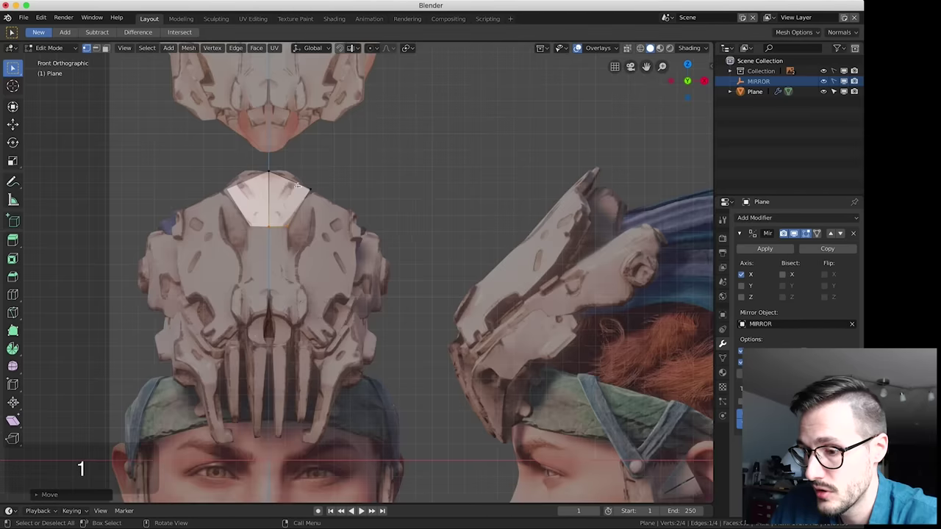
click(359, 268)
shift+click(269, 225)
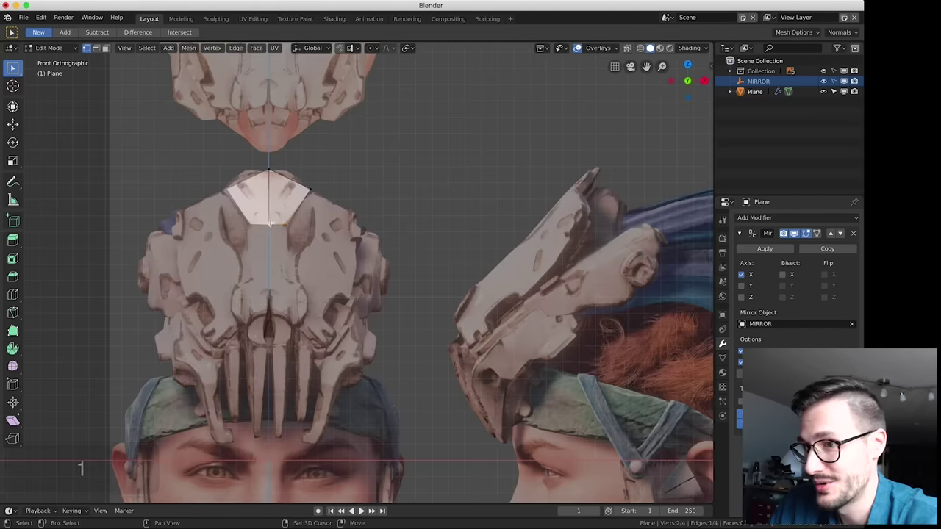
scroll(319, 256, up, 2)
shift+middle_drag(320, 253, 357, 267)
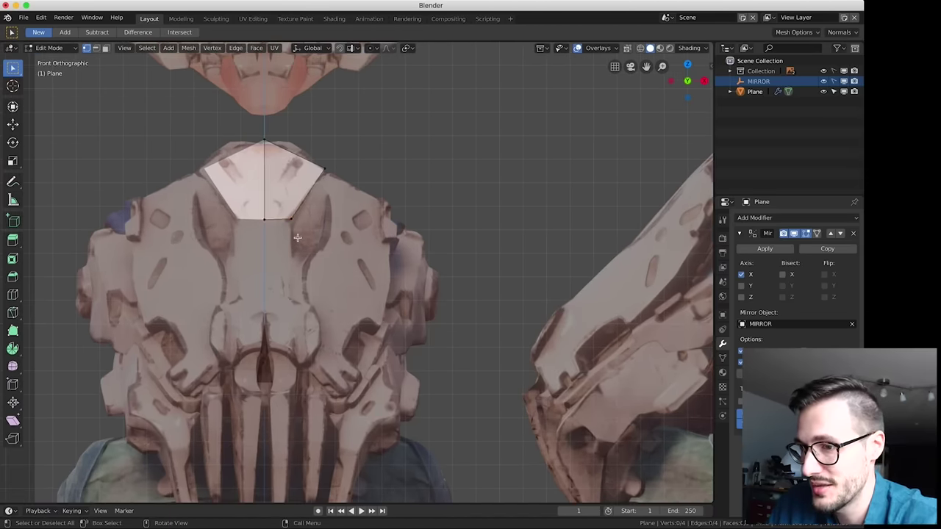
alt+click(293, 218)
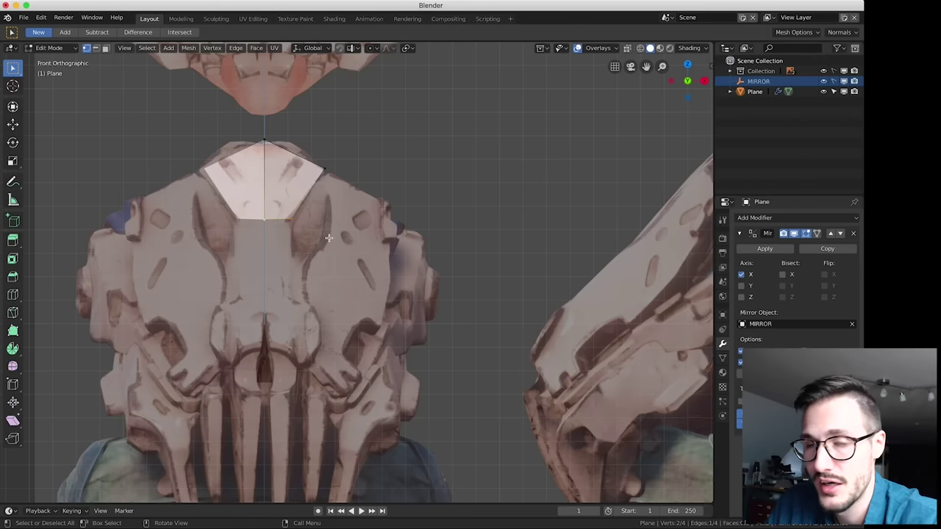
key(e)
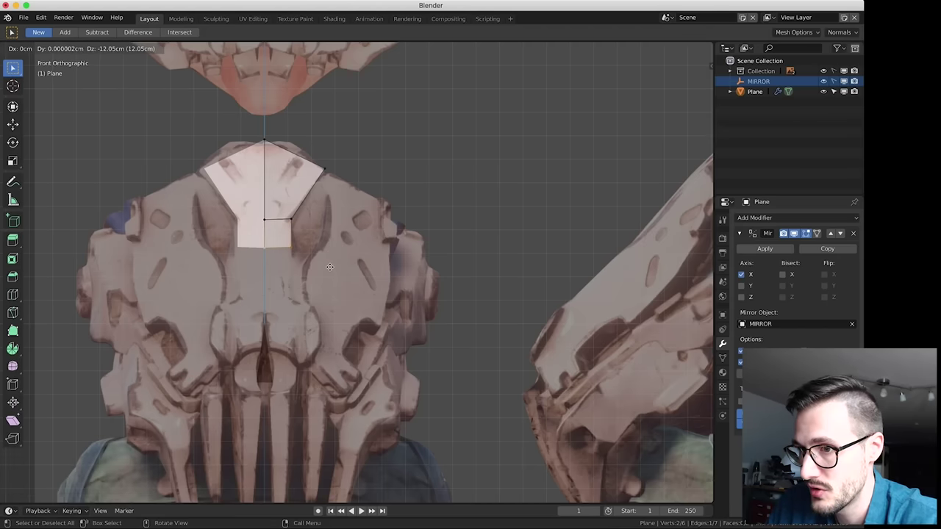
click(331, 272)
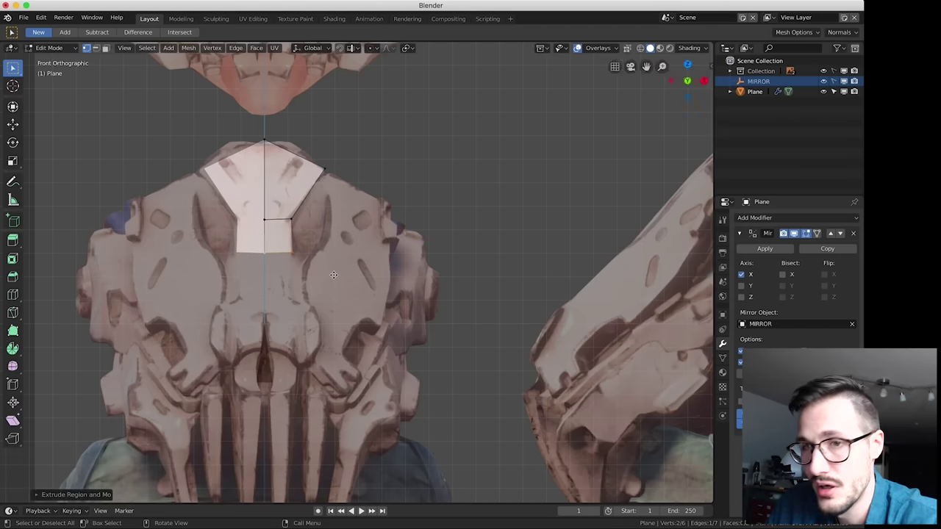
Extrude the lower edge outward to widen the strip, and extrude it again down to the top of the nose piece
key(e)
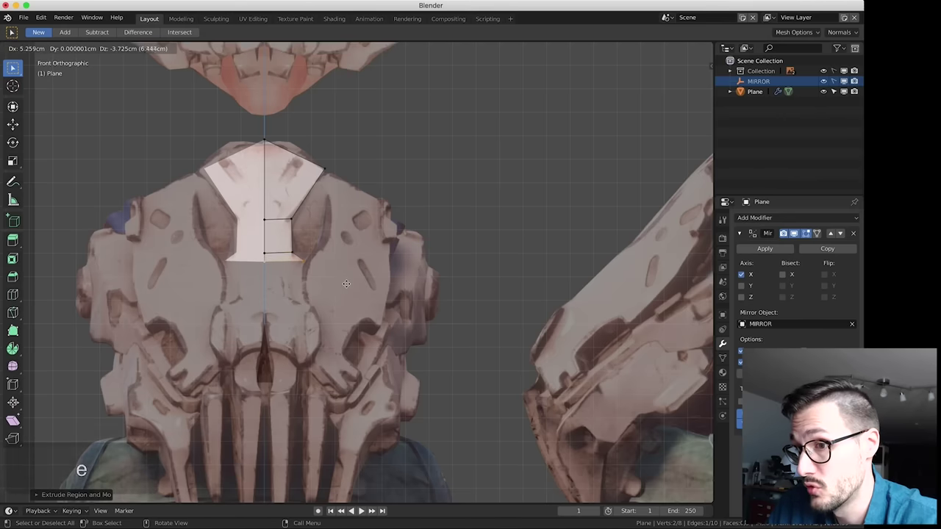
click(345, 284)
key(e)
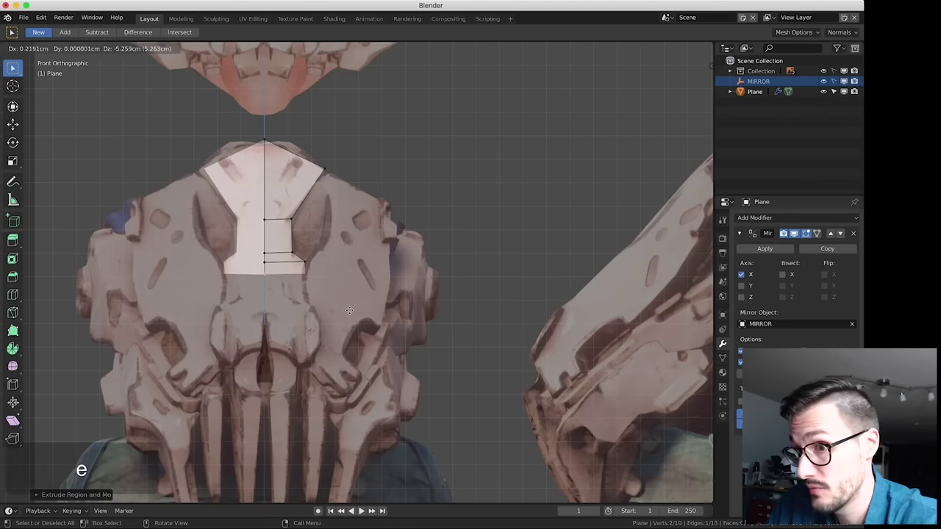
click(349, 336)
Extrude the strip outward and down around the nose piece, ending with a short narrowing section at its base
key(e)
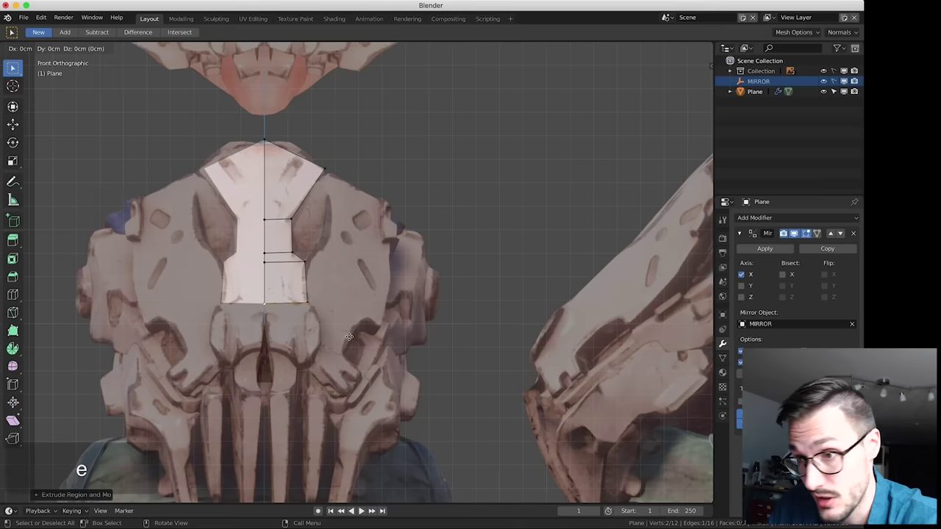
click(360, 353)
key(e)
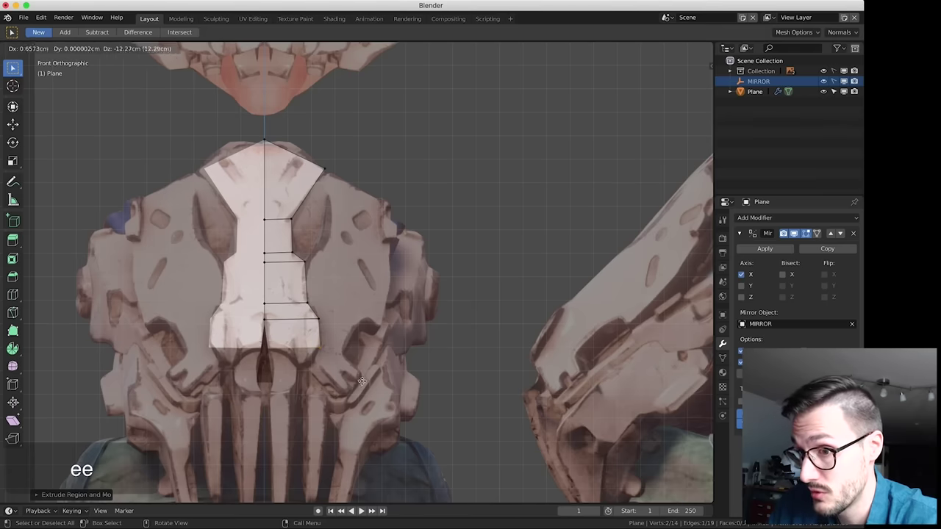
click(355, 380)
key(e)
right_click(352, 395)
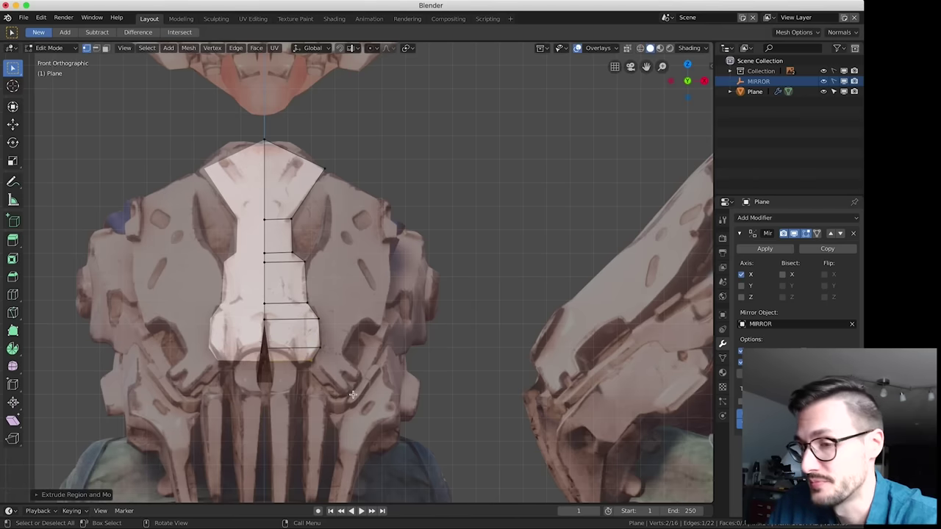
Deselect the mesh, hide the MIRROR empty in the viewport and return to front view
click(375, 276)
mouse_move(384, 323)
middle_down()
mouse_move(366, 326)
mouse_move(377, 326)
middle_up()
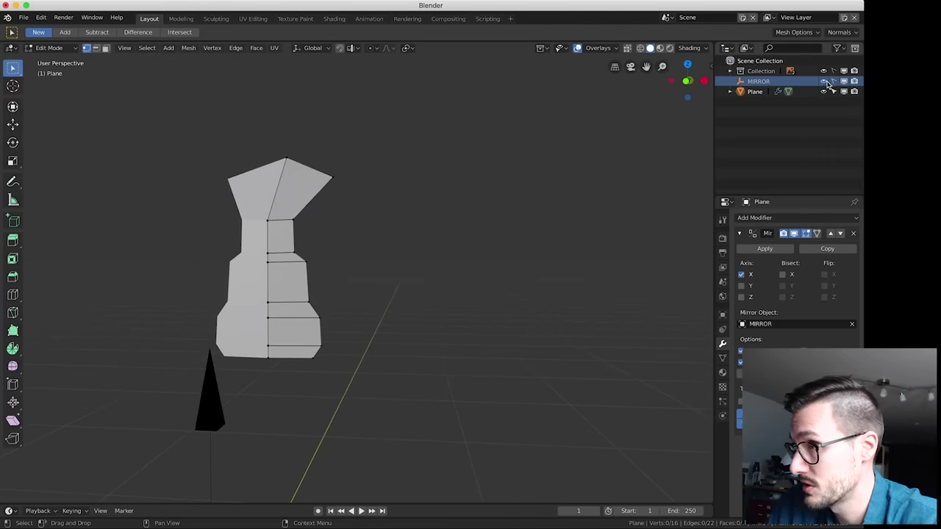
click(824, 82)
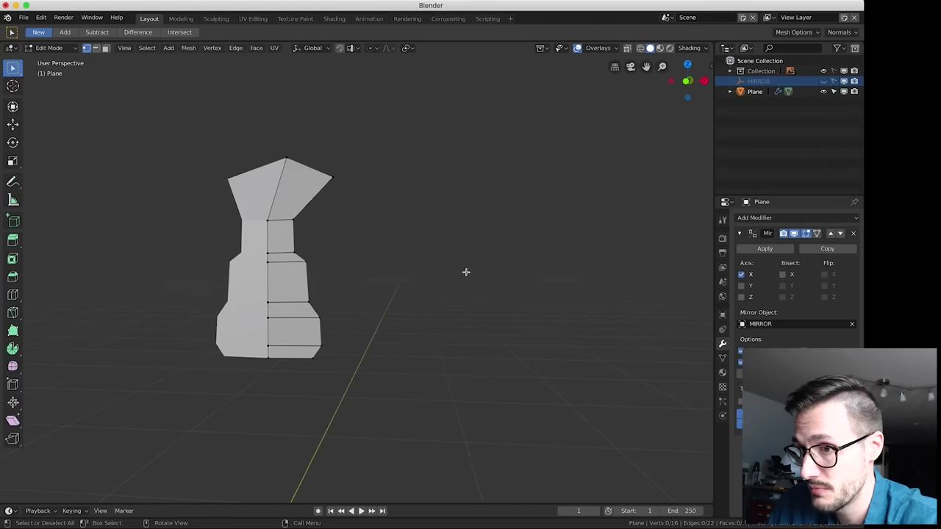
key(1)
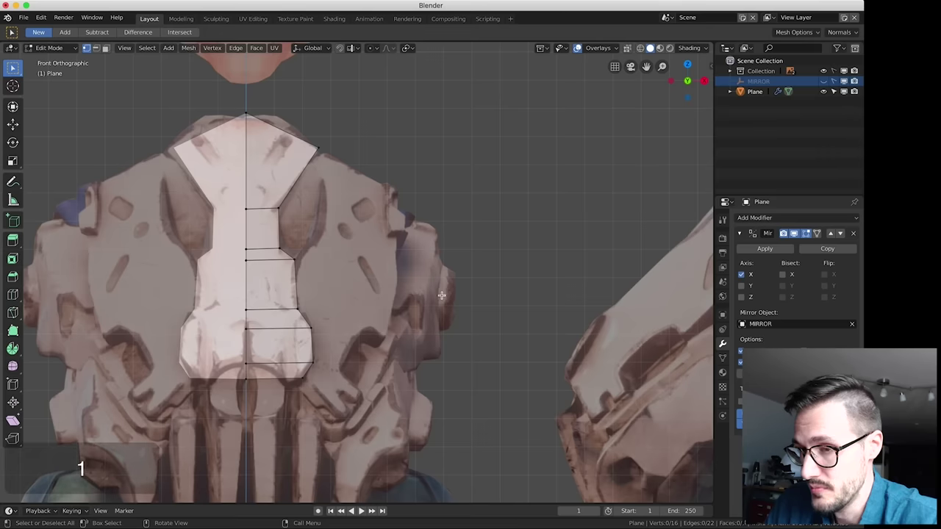
In right side view, move the first two vertex rows of the vertical section along Y onto the helmet's sloped front outline
key(3)
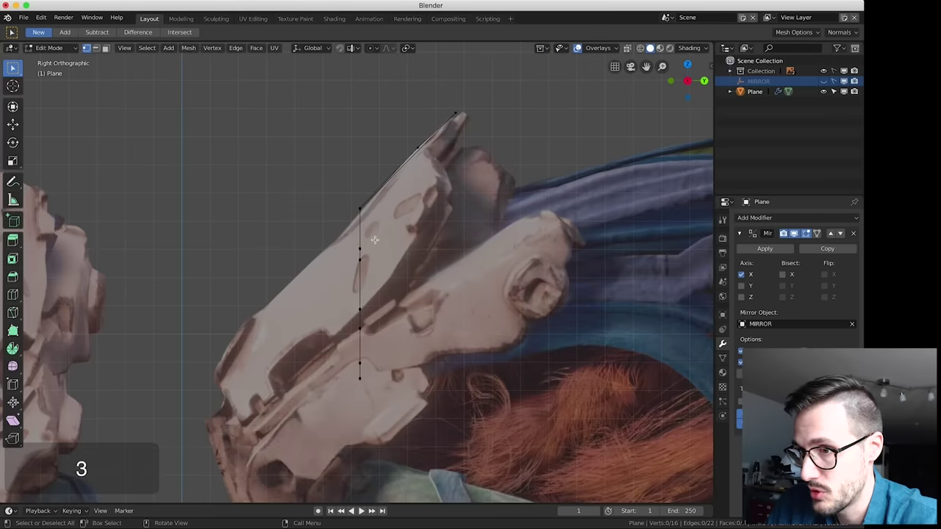
drag(375, 240, 341, 252)
key(g)
middle_drag(426, 256, 406, 259)
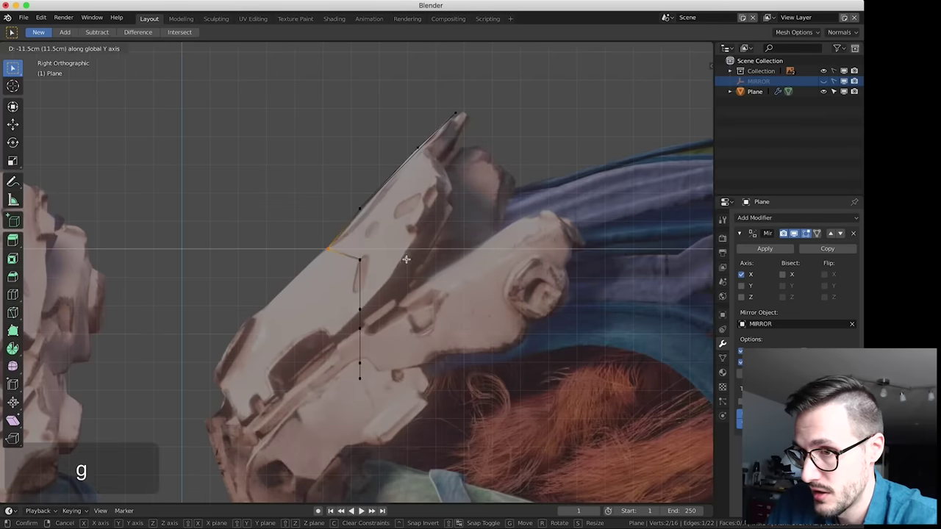
click(406, 259)
drag(376, 252, 350, 271)
key(g)
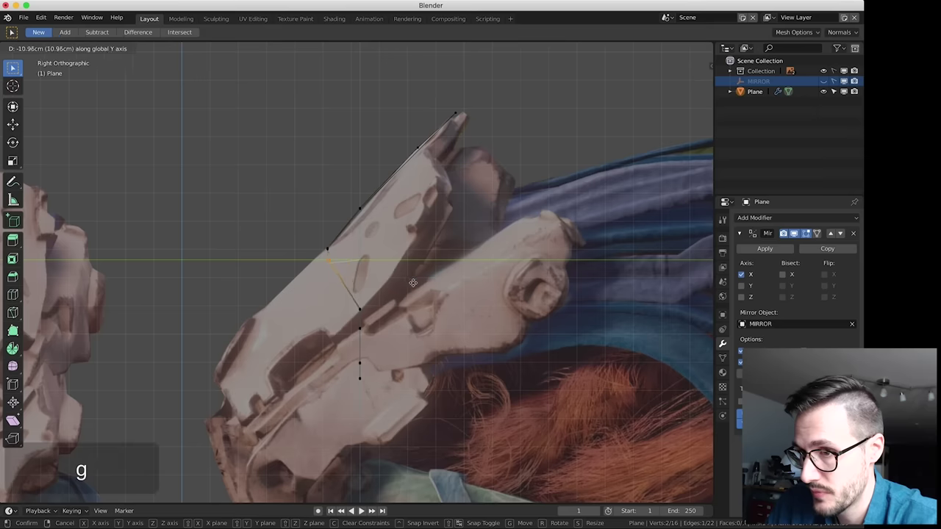
click(401, 286)
Move the following two vertex rows along Y to the helmet's front contour above the nose piece
key(g)
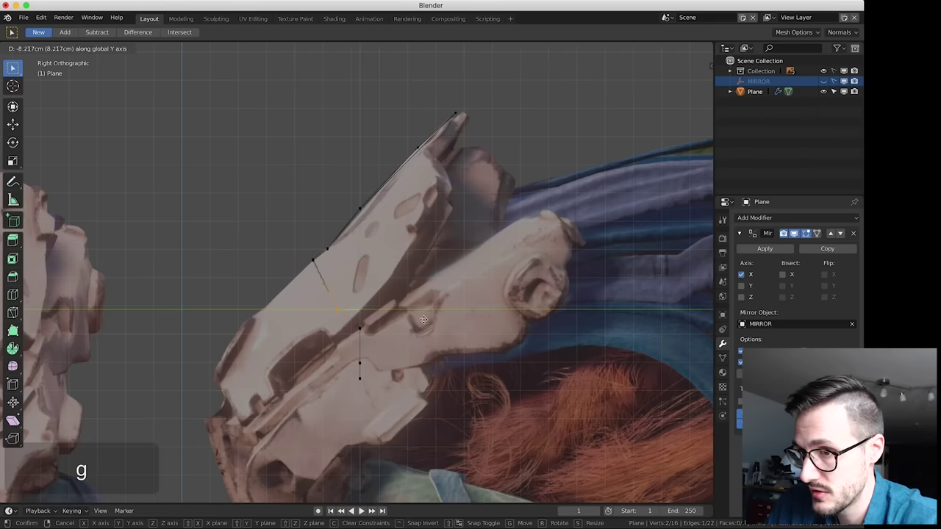
click(385, 320)
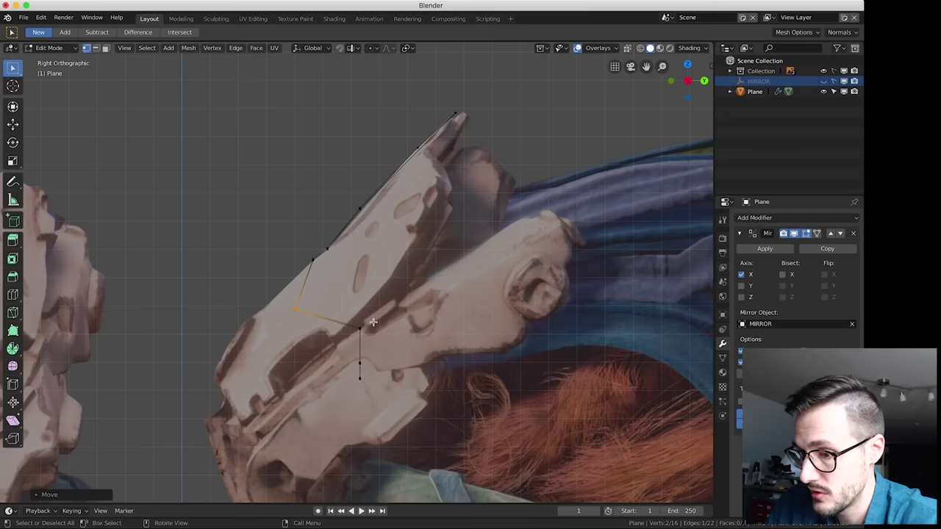
key(g)
click(377, 321)
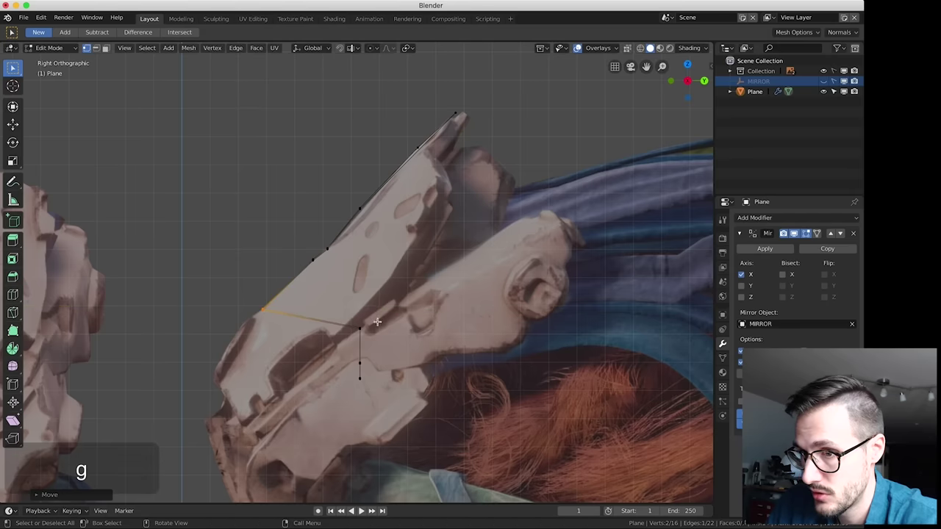
key(g)
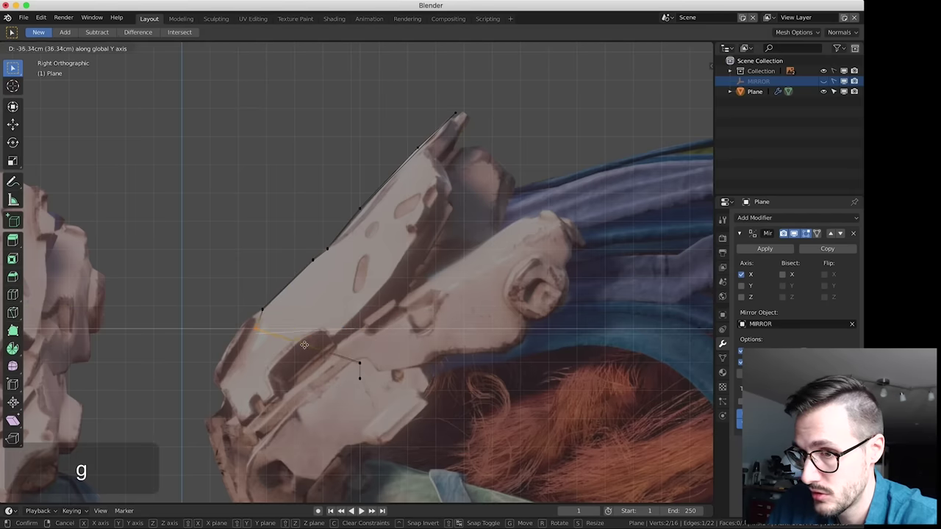
click(293, 346)
Move the last two vertex rows along Y to the front tip of the helmet's profile
drag(367, 357, 350, 368)
key(g)
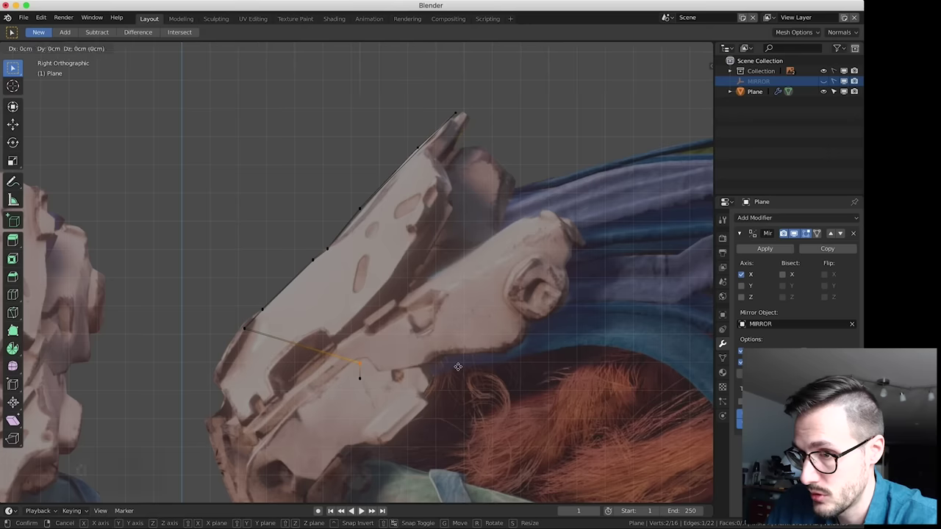
middle_click(353, 376)
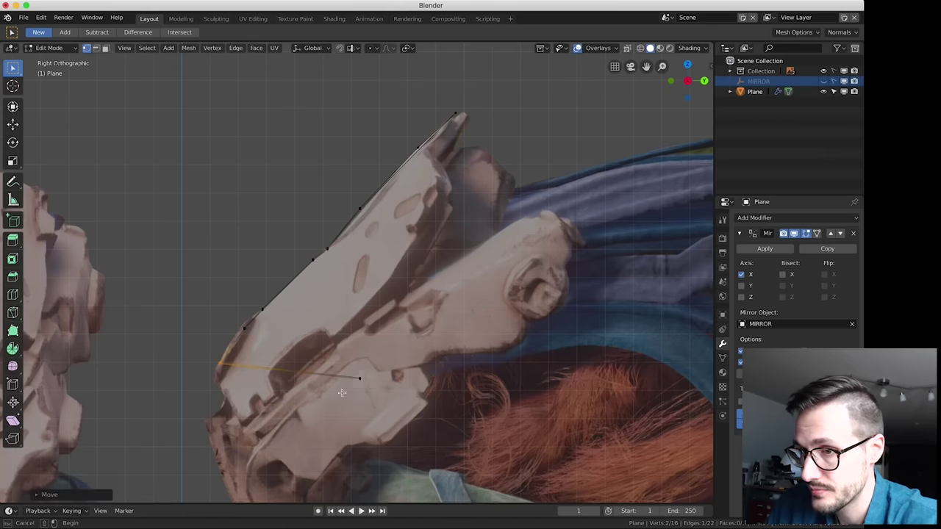
key(g)
click(314, 393)
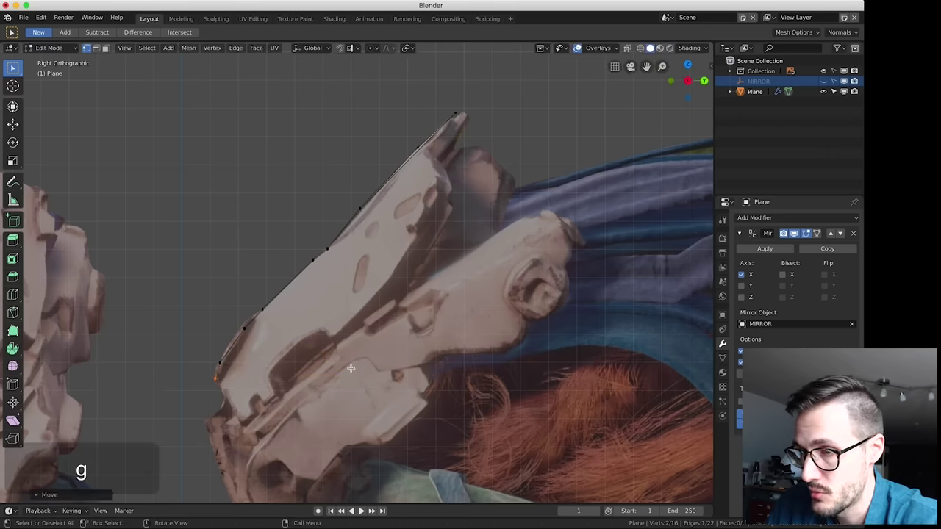
In front view, extrude the forehead plate's outer corner vertex slightly outward, and again down the outer side of the eye opening
key(KP_1)
mouse_move(366, 342)
middle_down()
mouse_move(319, 347)
mouse_move(358, 357)
middle_up()
key(KP_1)
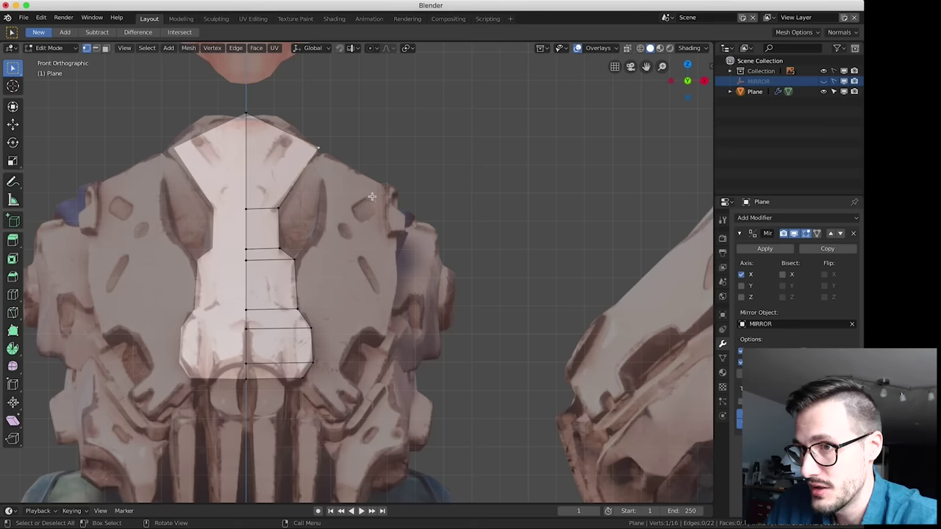
key(e)
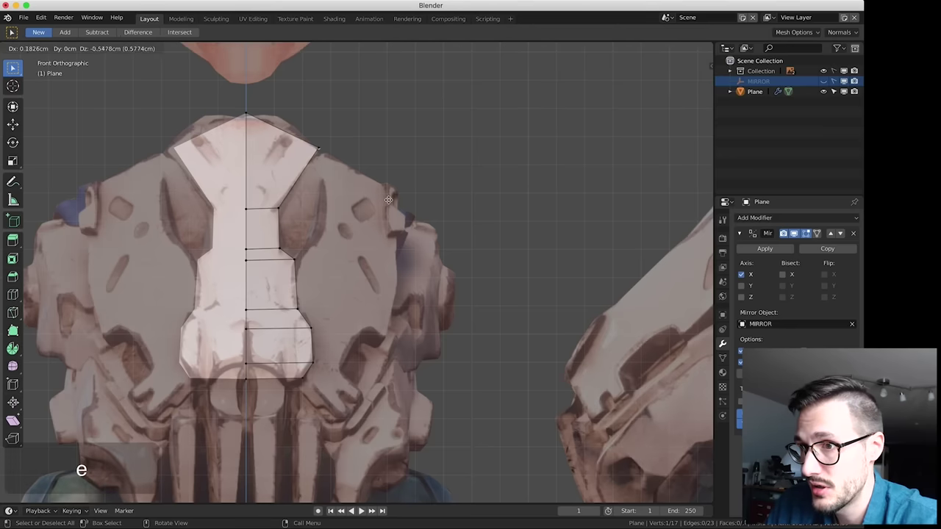
click(394, 206)
key(e)
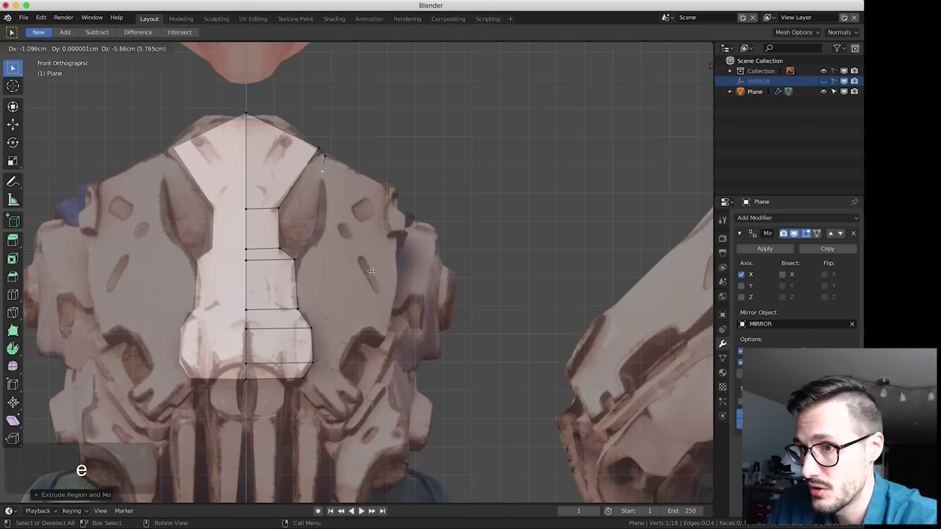
click(364, 316)
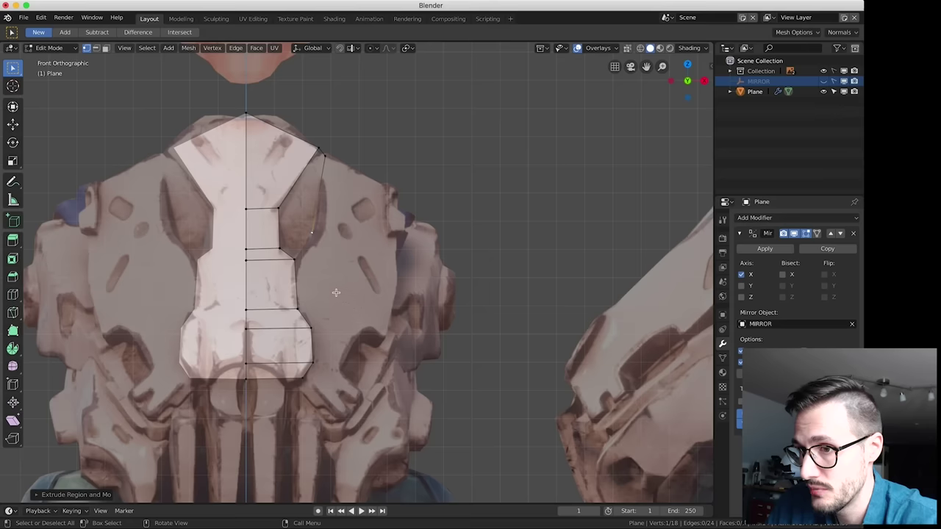
Try joining the eye outline's end vertex to the strip's corner below the eye with a new edge, and undo it
shift+click(293, 259)
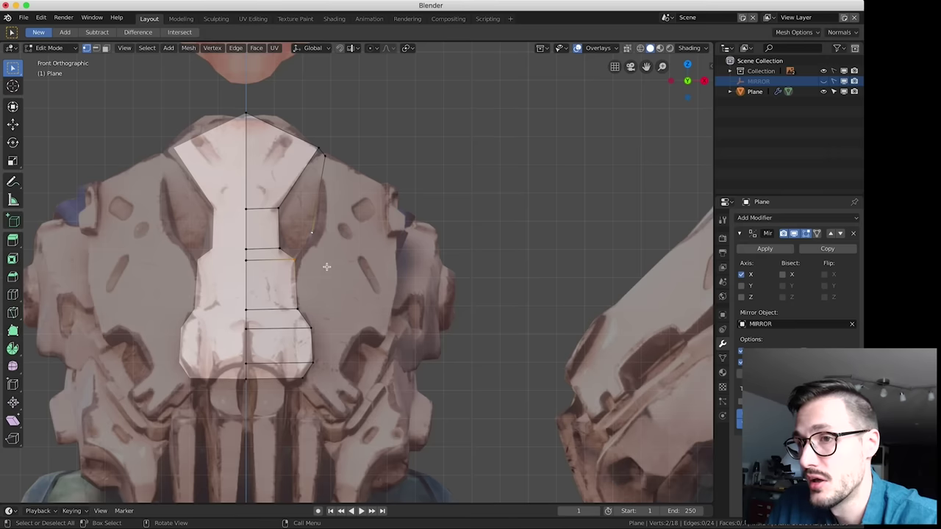
click(221, 49)
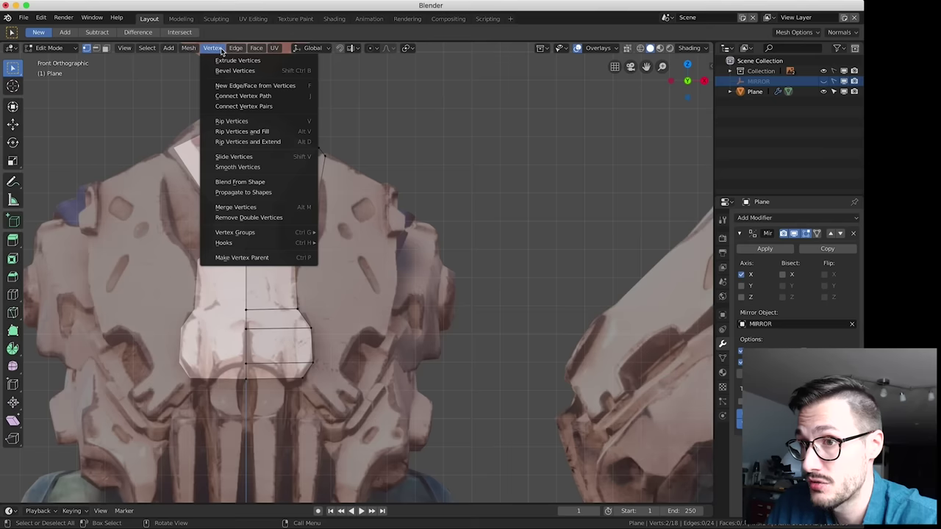
click(269, 88)
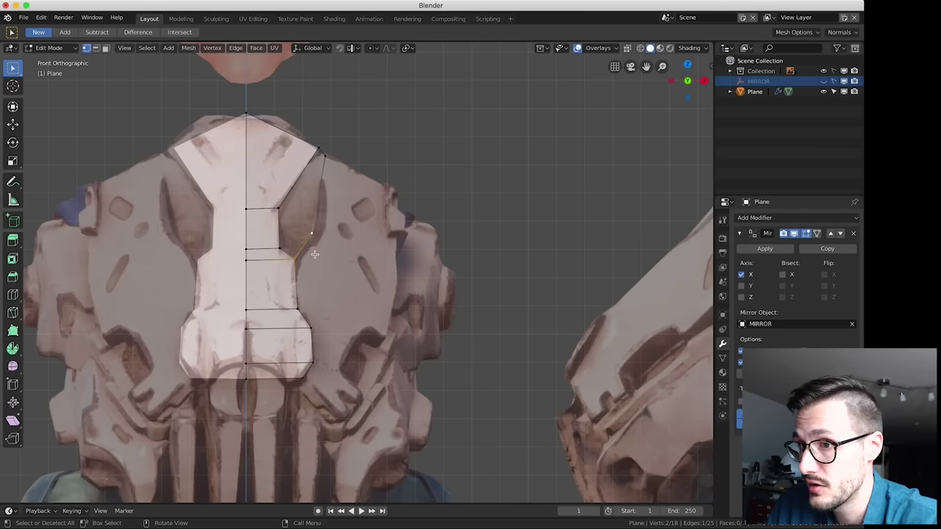
middle_drag(301, 266, 317, 238)
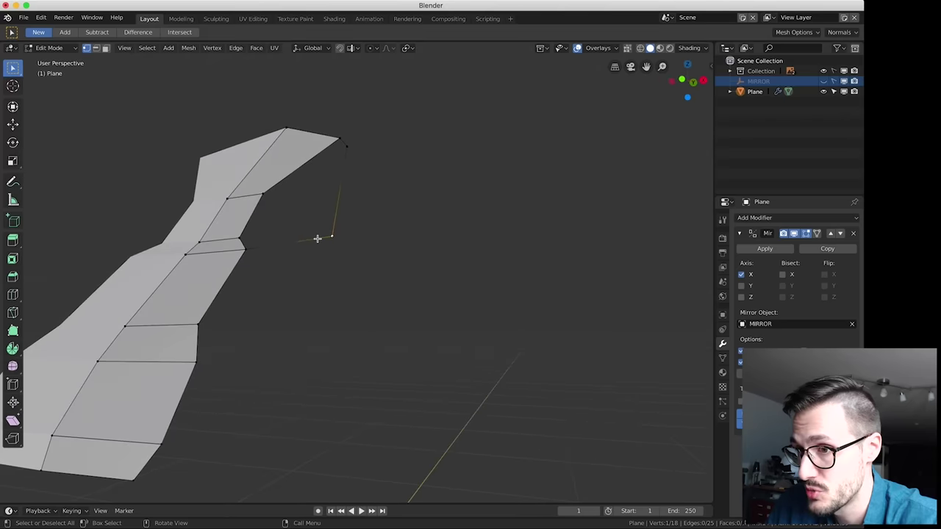
key(super+z)
key(super+z)
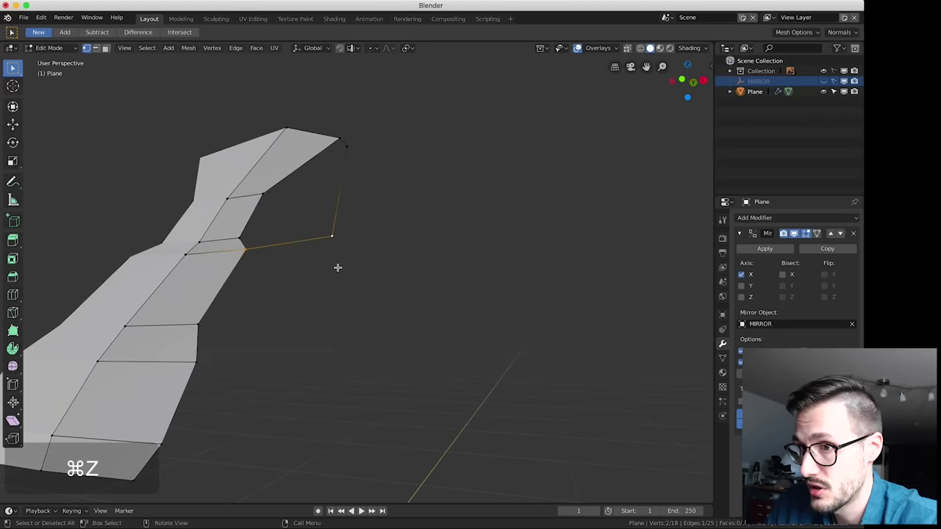
Close the eye outline with an edge from its end vertex to the central strip's corner, and deselect the mesh
middle_drag(326, 263, 318, 208)
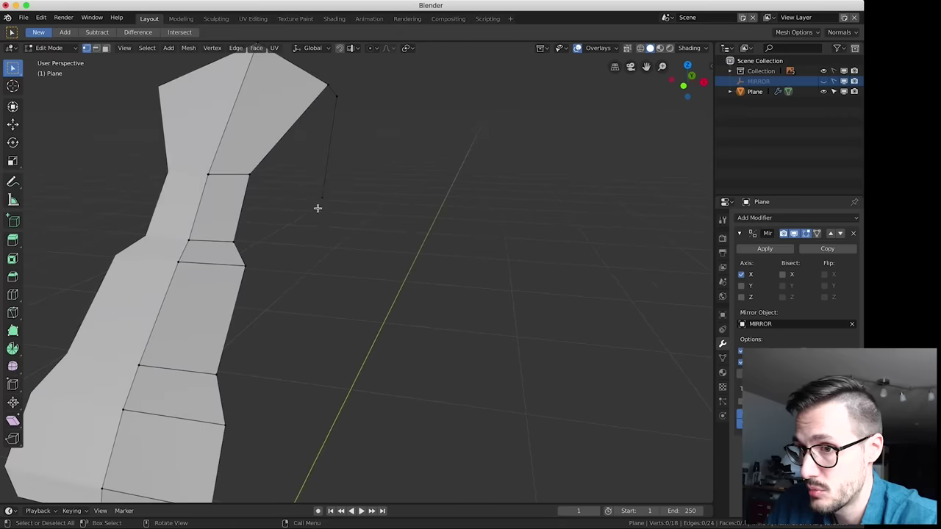
shift+click(244, 265)
key(f)
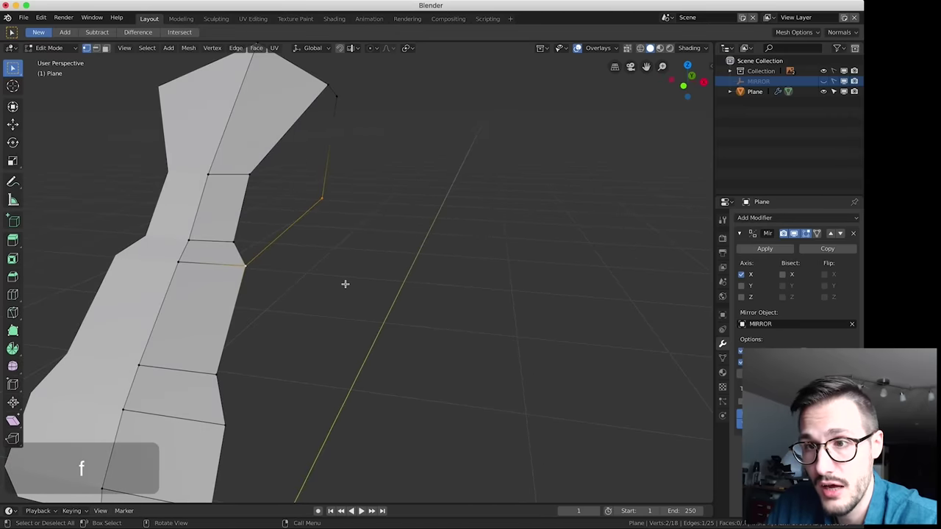
click(329, 266)
middle_drag(330, 266, 335, 267)
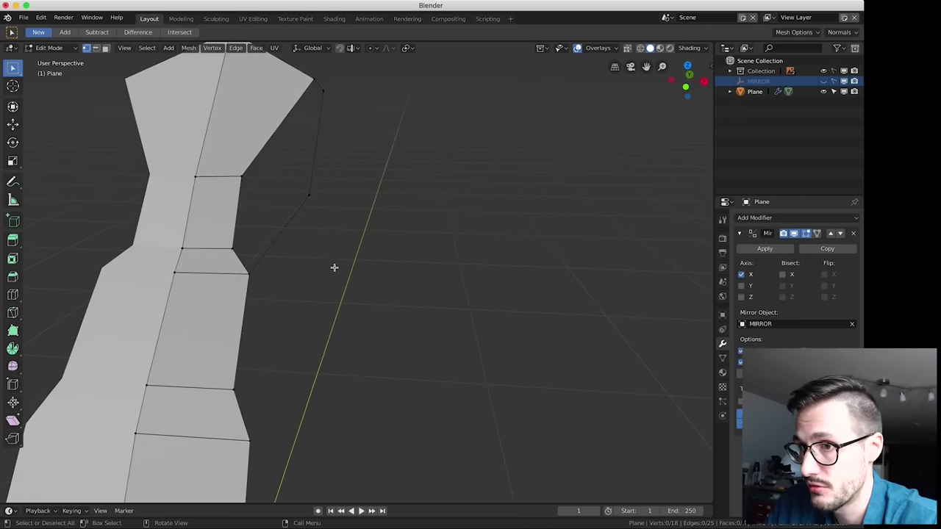
In front view, extrude the eye opening's outer edge to the helmet's side and move the lower outer vertex onto the outline
key(1)
click(311, 104)
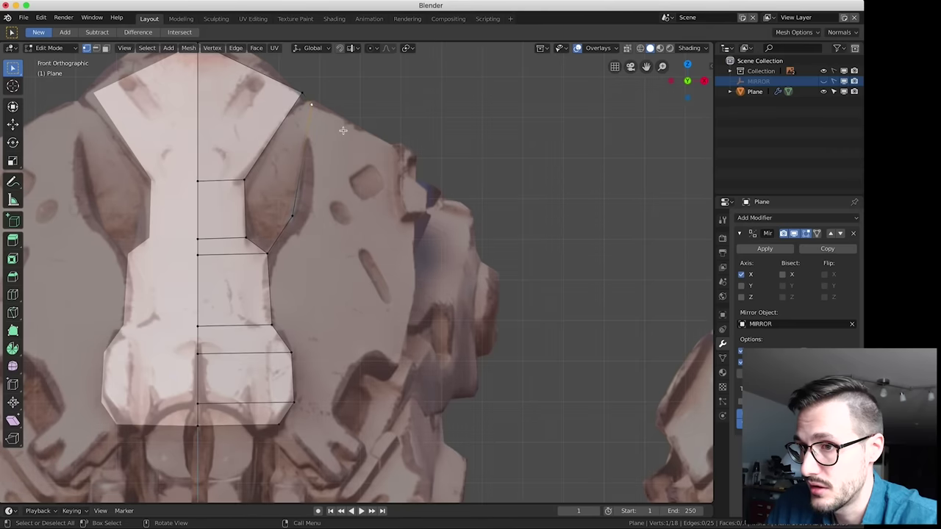
shift+click(309, 216)
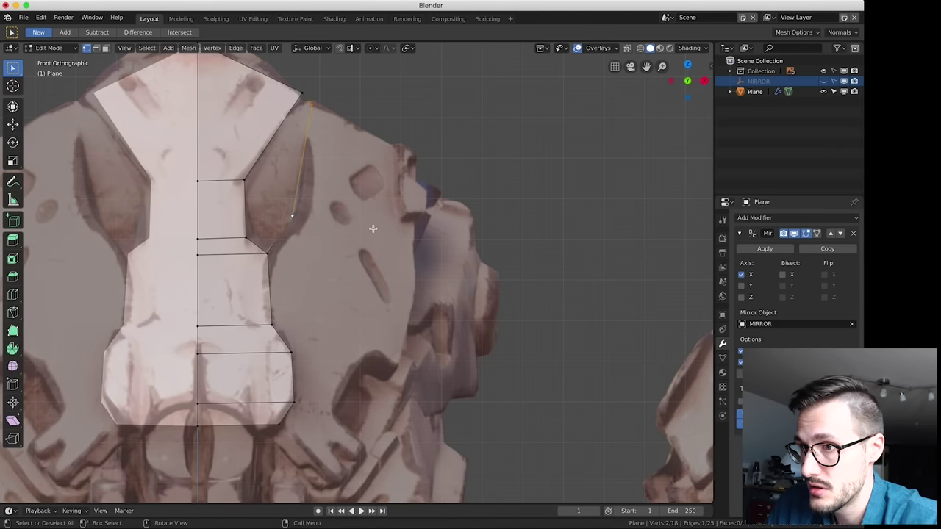
key(e)
click(436, 285)
click(397, 268)
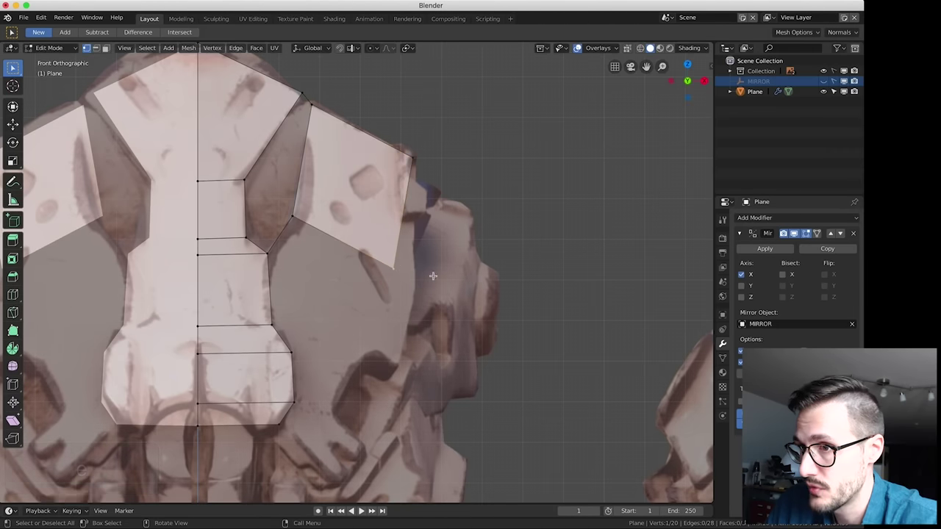
key(g)
click(488, 288)
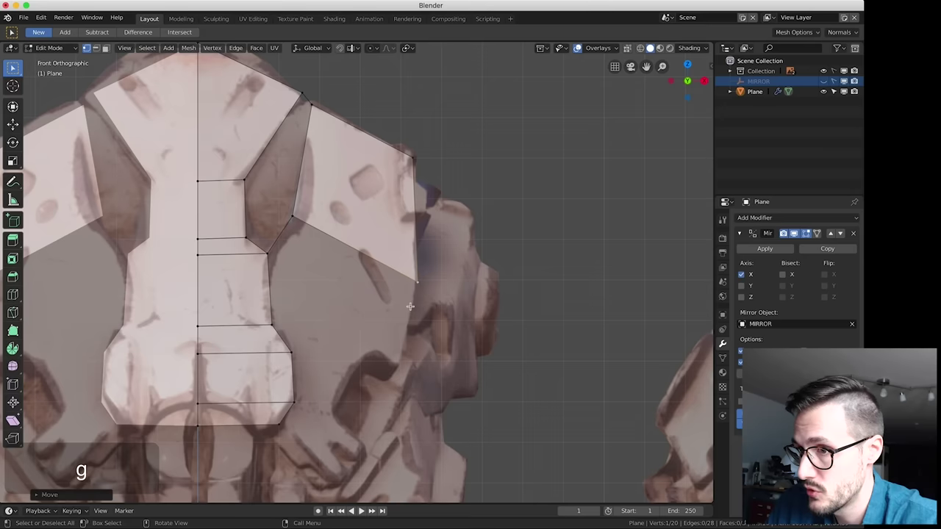
Extrude the cheek's lower outer vertex down the helmet's side and fill a face between it and the vertices below the eye
key(e)
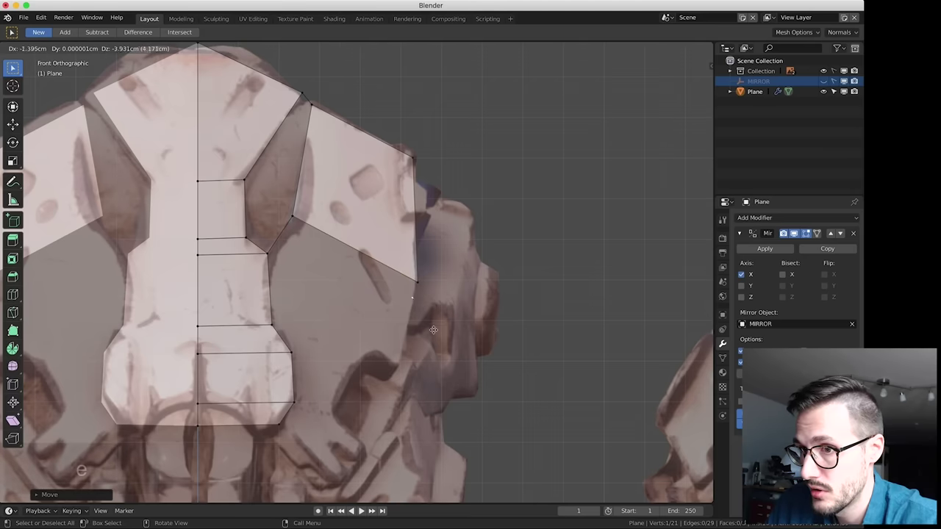
click(419, 381)
shift+click(286, 257)
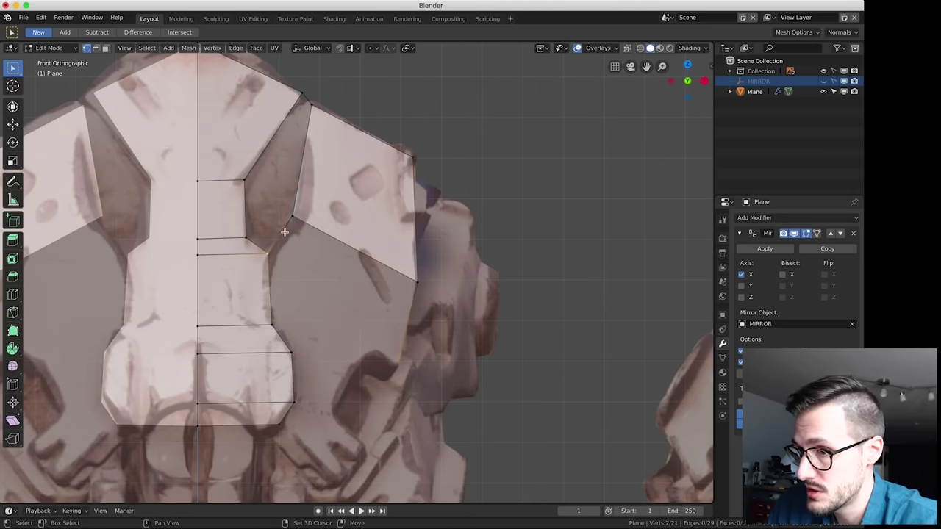
shift+click(417, 280)
key(f)
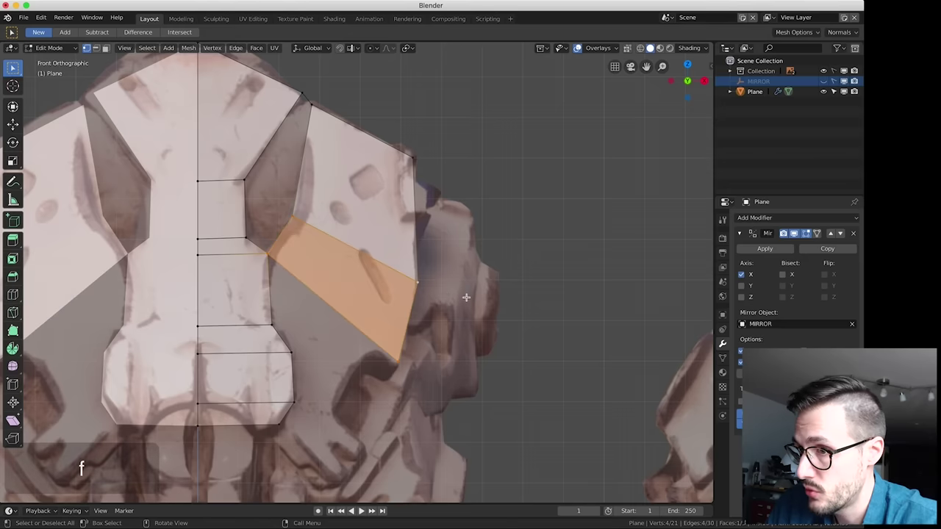
Extrude the cheek's bottom vertex inward along its lower outline and fill the face between it and the central strip
click(398, 365)
key(e)
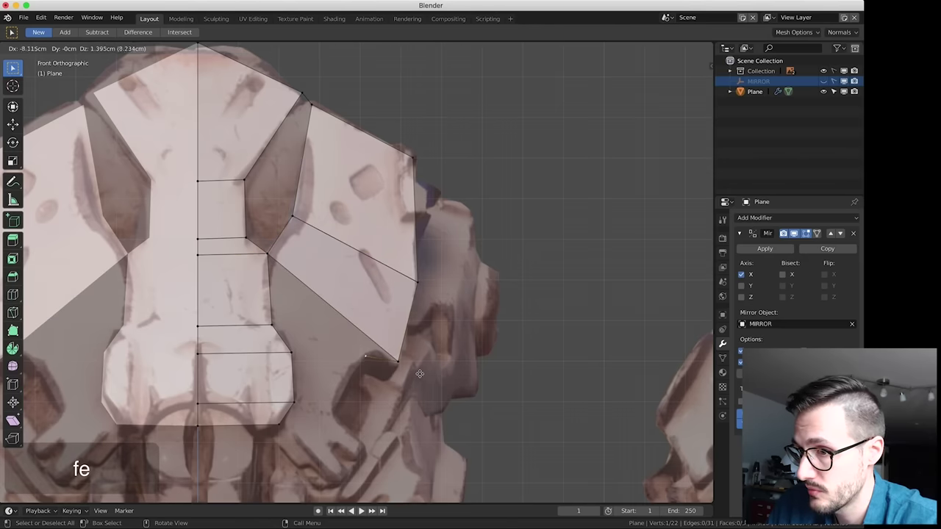
click(421, 375)
shift+click(273, 326)
shift+click(268, 255)
key(f)
Extrude the inner cheek vertex down along the notch and fill a face to the strip's widening section above the nose piece
click(363, 356)
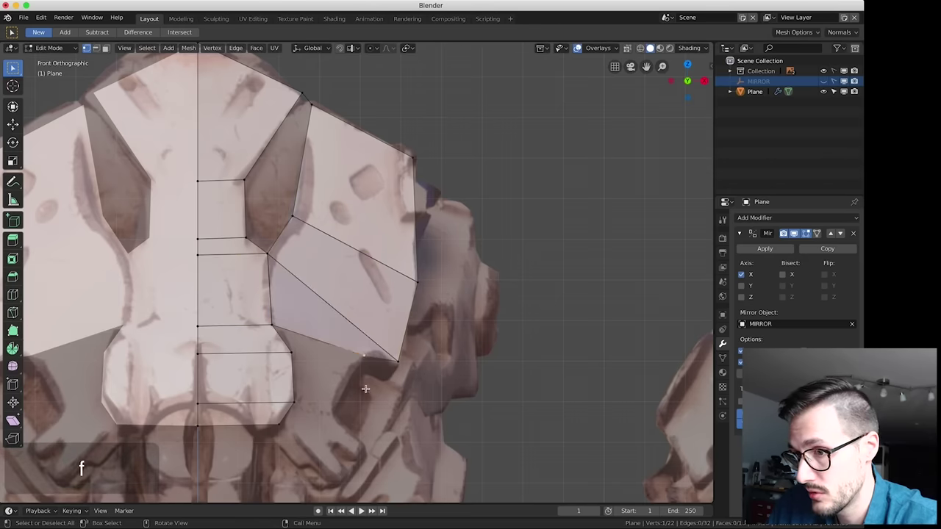
key(e)
click(345, 420)
shift+click(290, 352)
shift+click(275, 329)
shift+click(365, 359)
key(f)
Extrude the newest cheek vertex further down the notch and fill a face against the side of the nose piece
click(344, 383)
key(e)
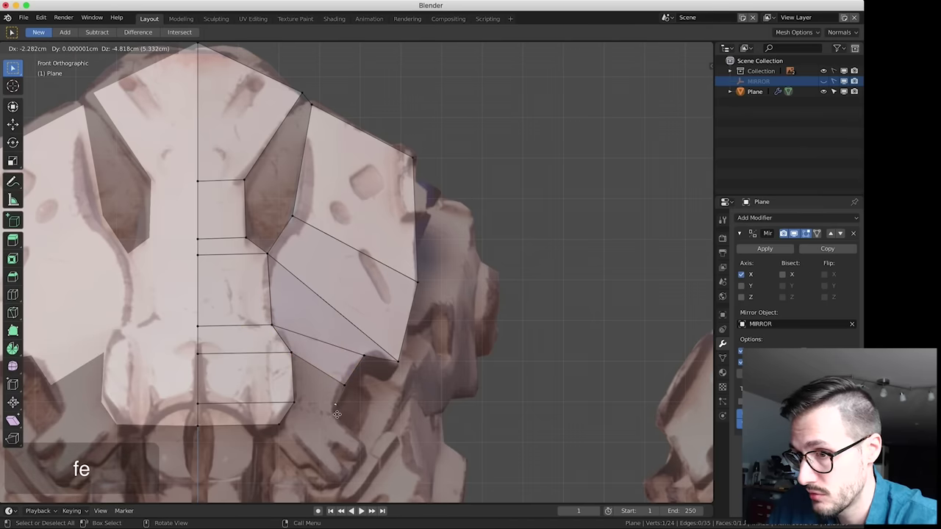
click(335, 409)
shift+click(292, 403)
shift+click(292, 353)
shift+click(344, 383)
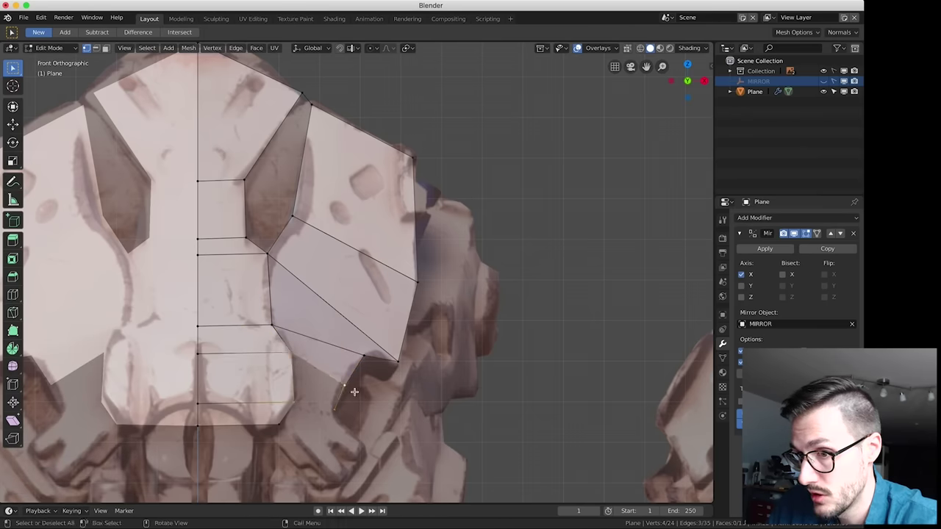
key(f)
Extrude the cheek's bottom vertex outward and down to the outer corner of the block beside the nose piece
shift+middle_drag(397, 413, 397, 344)
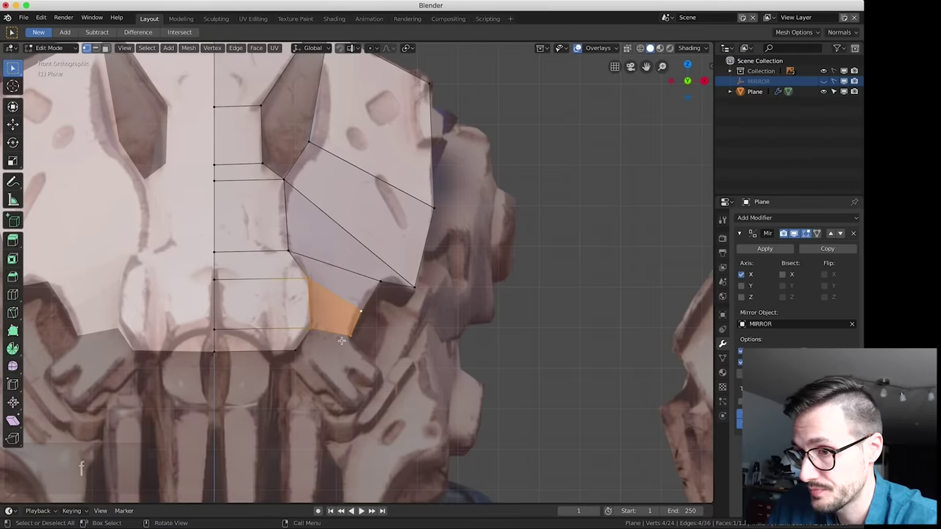
click(350, 337)
key(e)
click(393, 383)
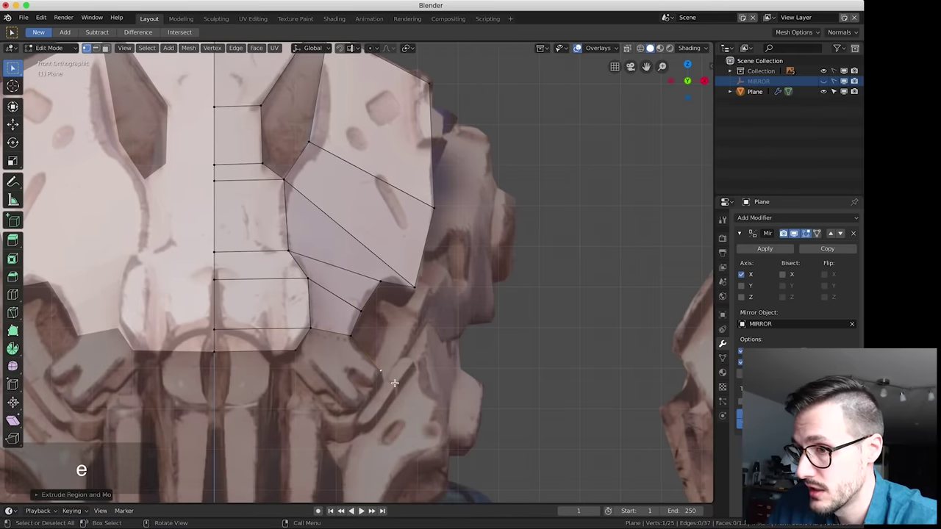
Move the nose piece's two bottom vertices slightly down to match the front reference
click(298, 351)
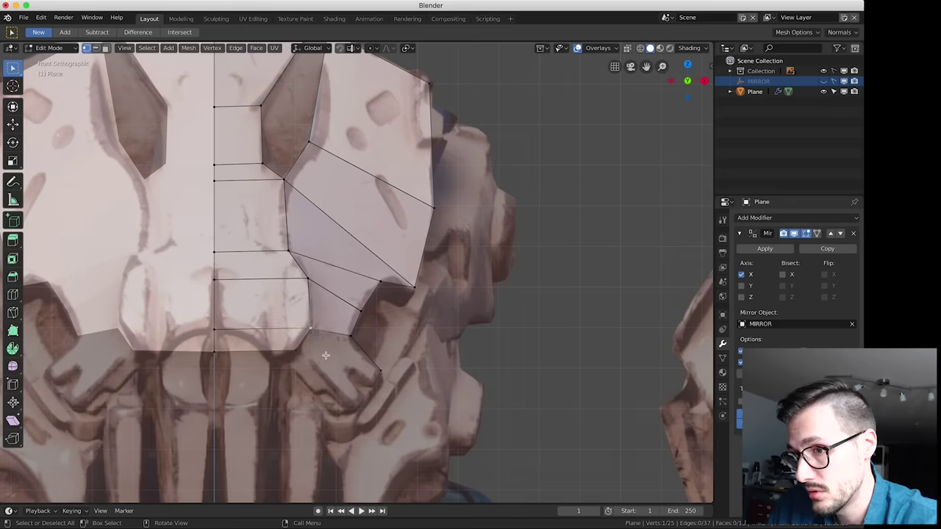
shift+click(213, 351)
key(g)
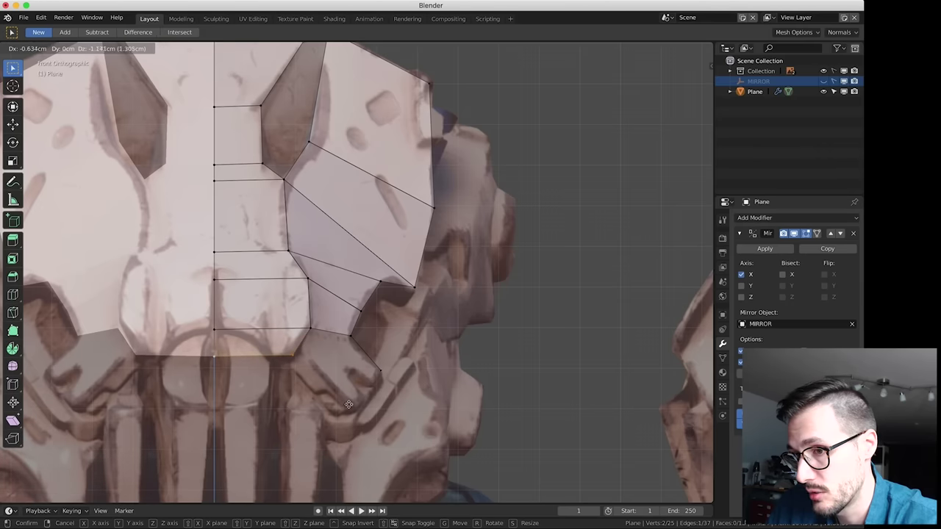
click(352, 403)
Extrude the new outer vertex down and inward to the lower tip of the block beside the nose piece
click(384, 373)
key(e)
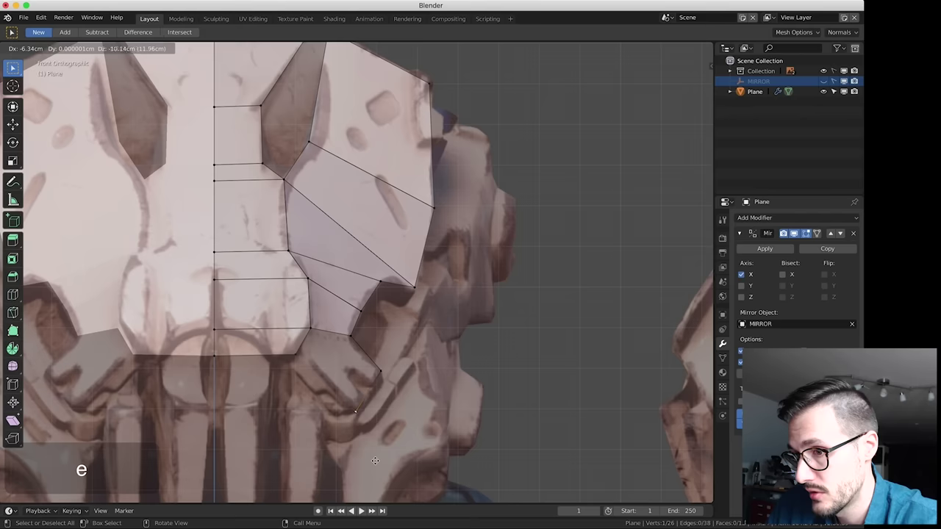
click(367, 444)
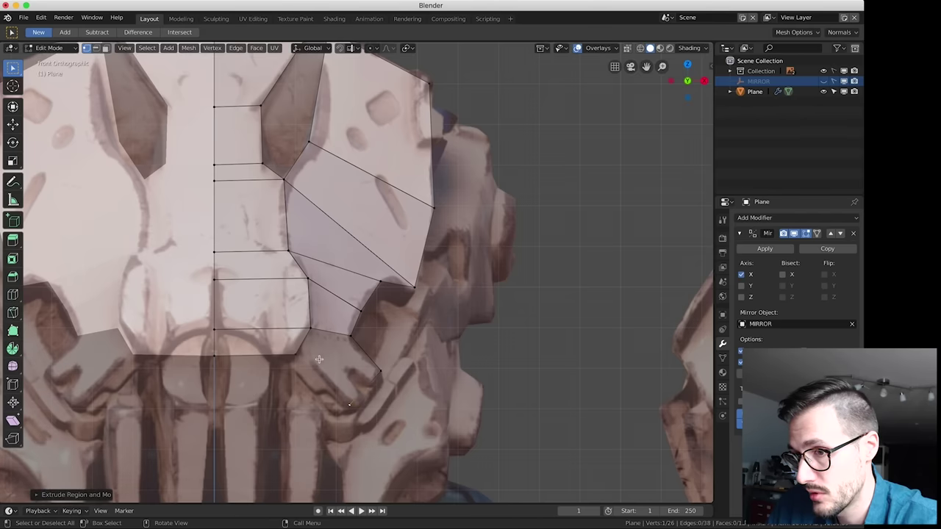
Try to fill a face between the nose piece's side corner, the cheek bottom and the two newly extruded vertices
shift+click(310, 332)
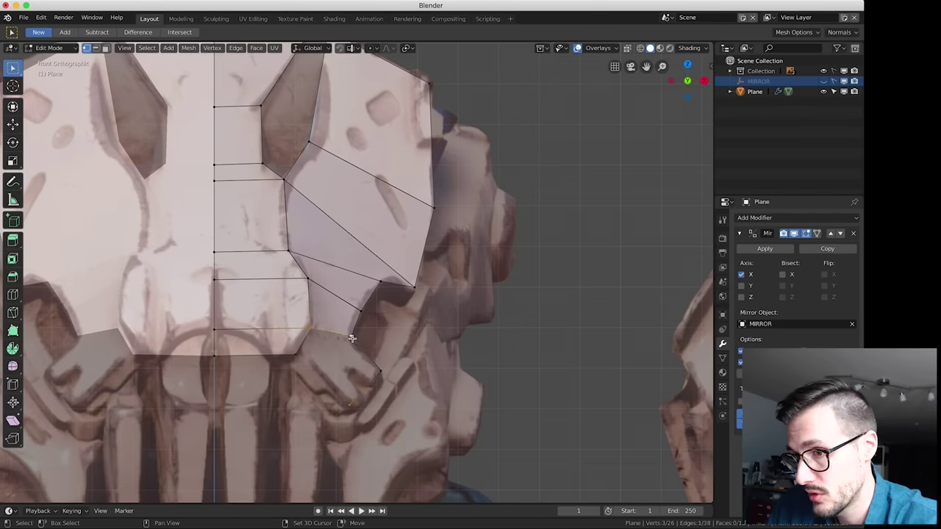
shift+click(382, 371)
key(f)
key(super+z)
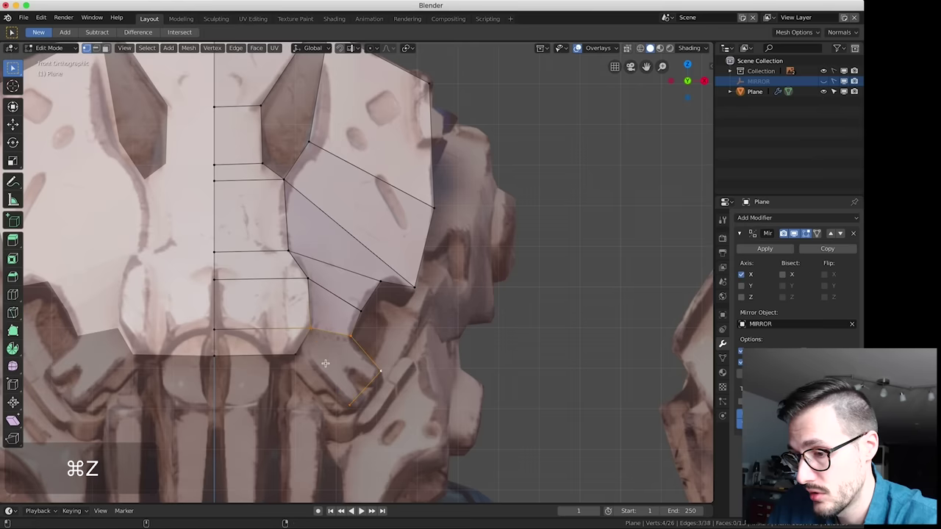
key(super+z)
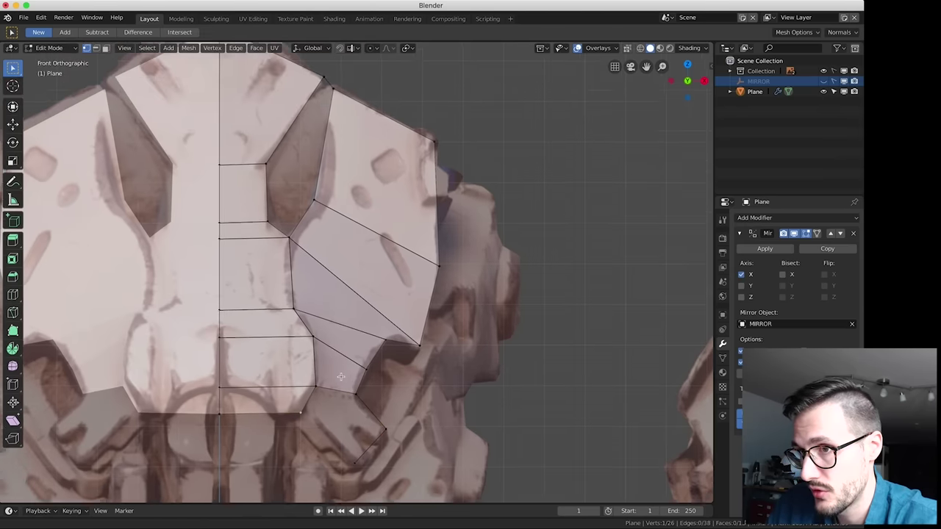
Move the cheek's upper outer vertex back along Y to the helmet's edge in the side reference
middle_drag(326, 310, 417, 266)
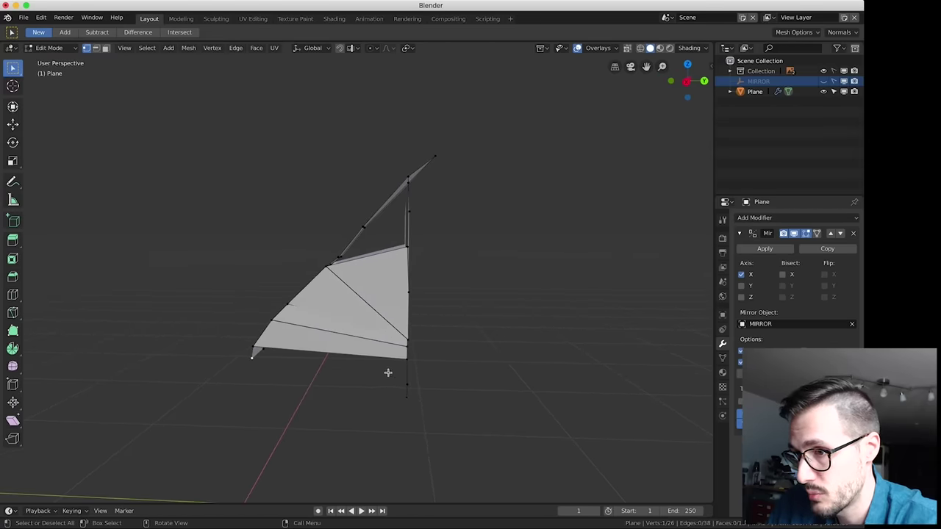
key(KP_1)
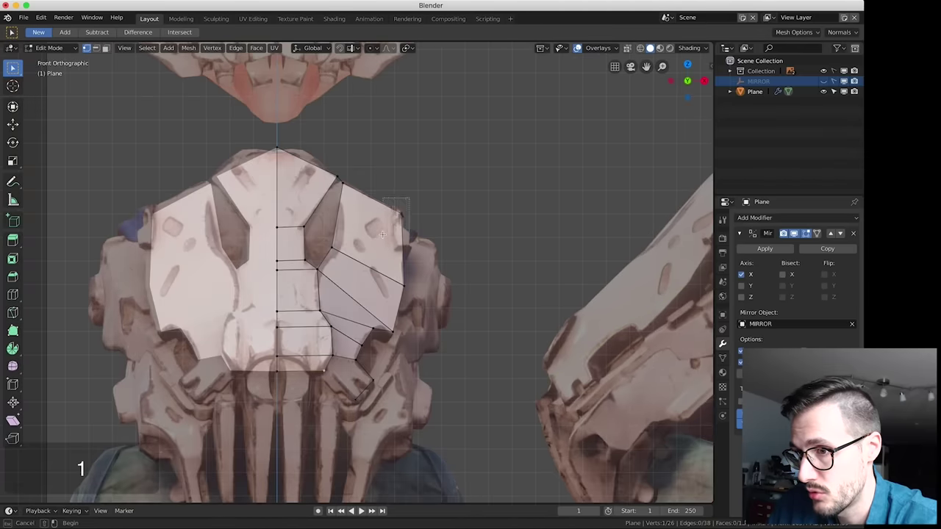
key(KP_3)
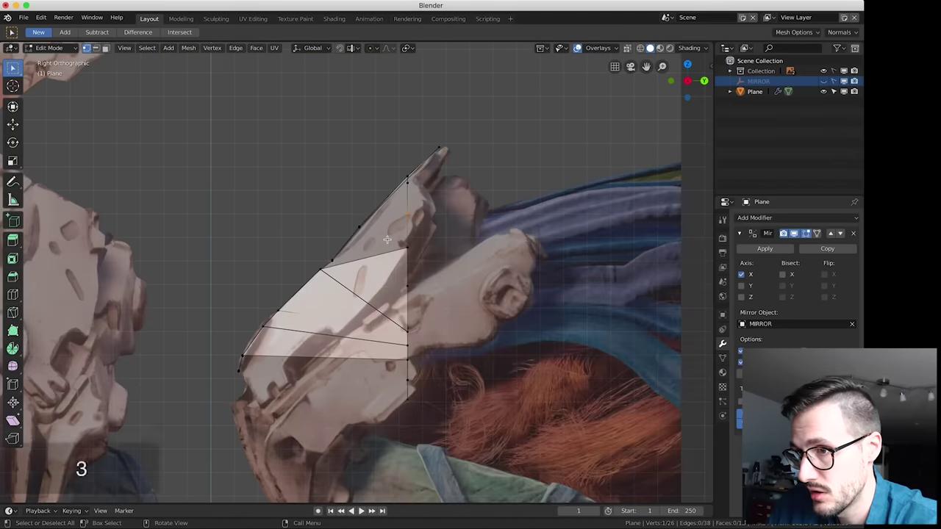
key(g)
click(445, 240)
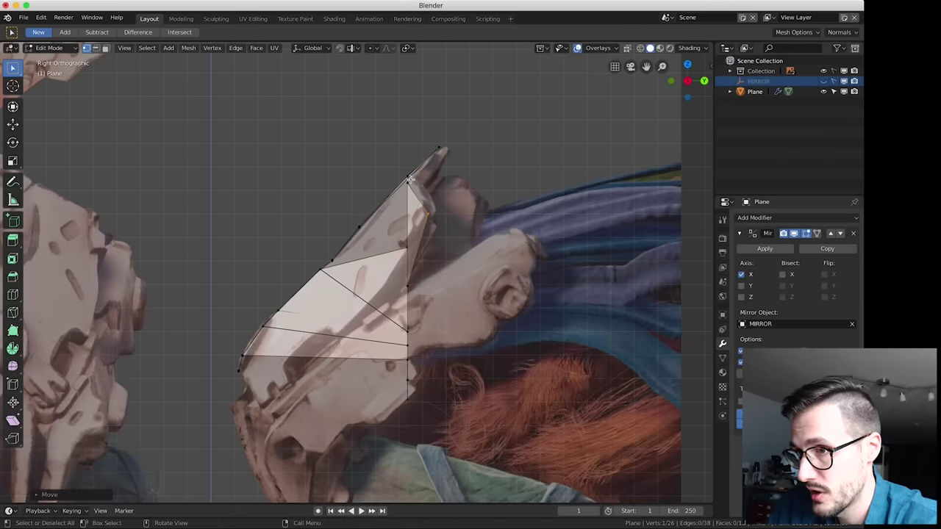
Move the cheek's top inner vertex back about 3.3 cm along Y and the adjacent brow corner vertex about 3.1 cm
middle_drag(408, 182, 462, 236)
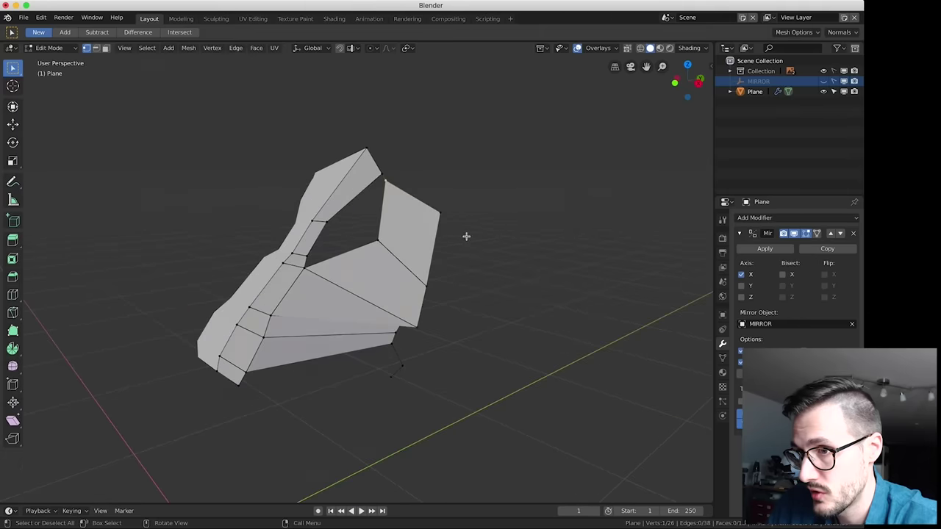
key(KP_3)
key(g)
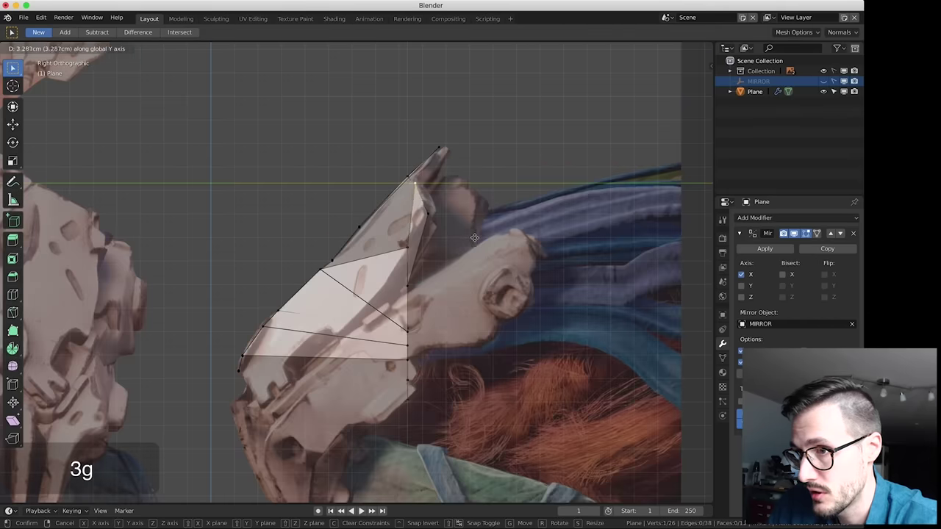
click(474, 237)
middle_drag(404, 177, 388, 179)
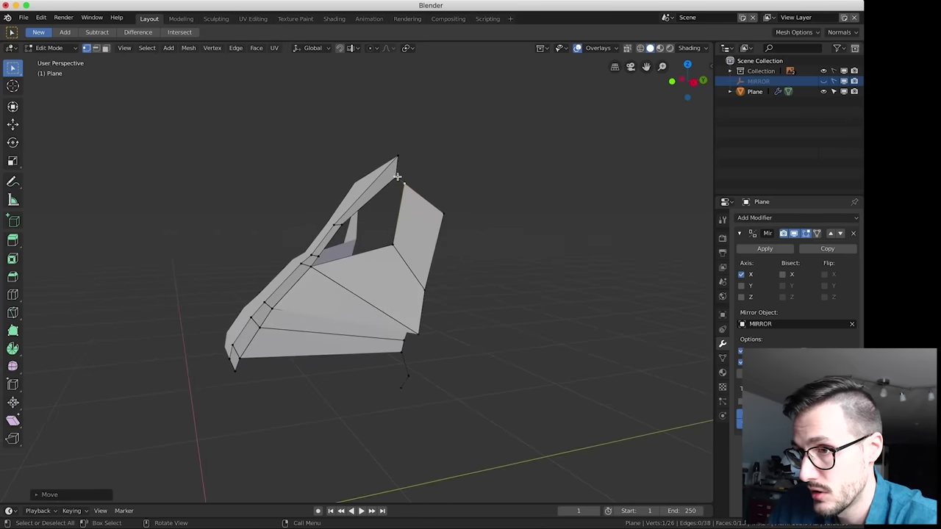
key(KP_3)
key(g)
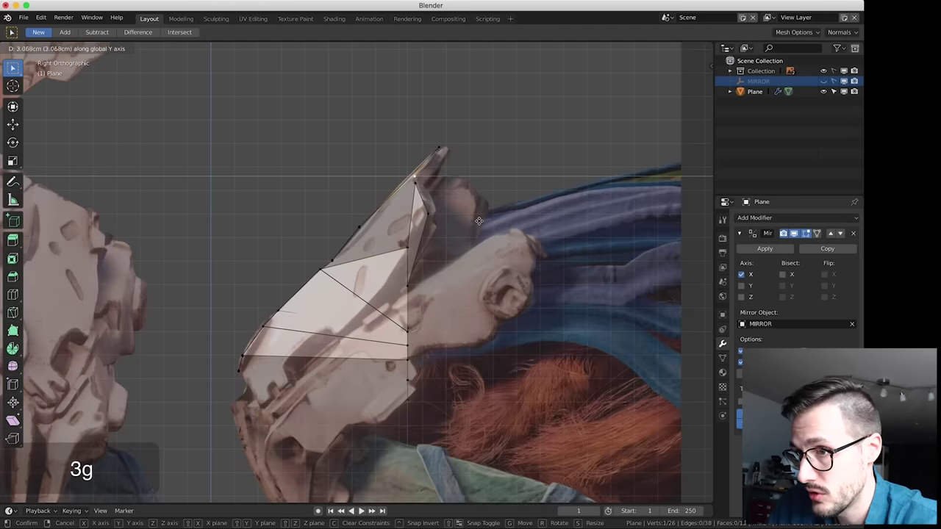
click(479, 220)
Move the cheek vertex at the outer edge of the eye opening forward along Y to the side reference's front outline
middle_drag(429, 289, 446, 291)
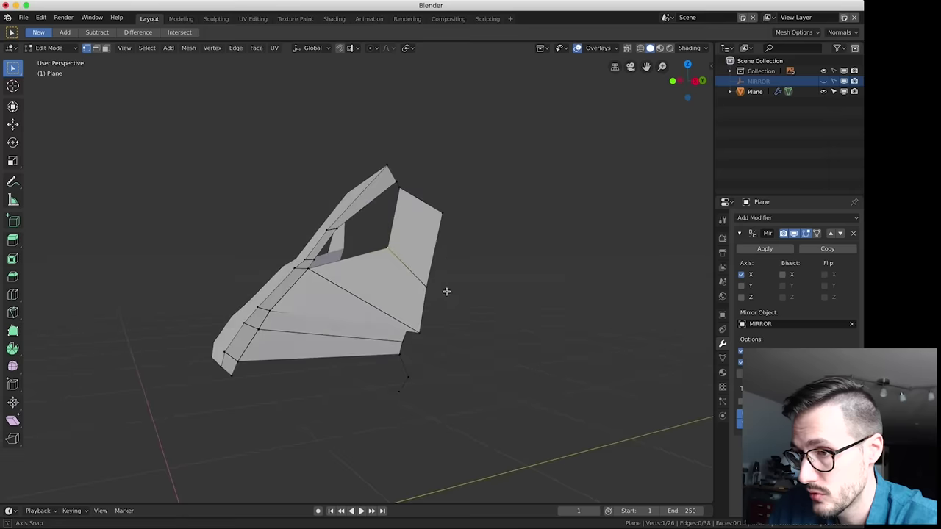
key(KP_3)
key(g)
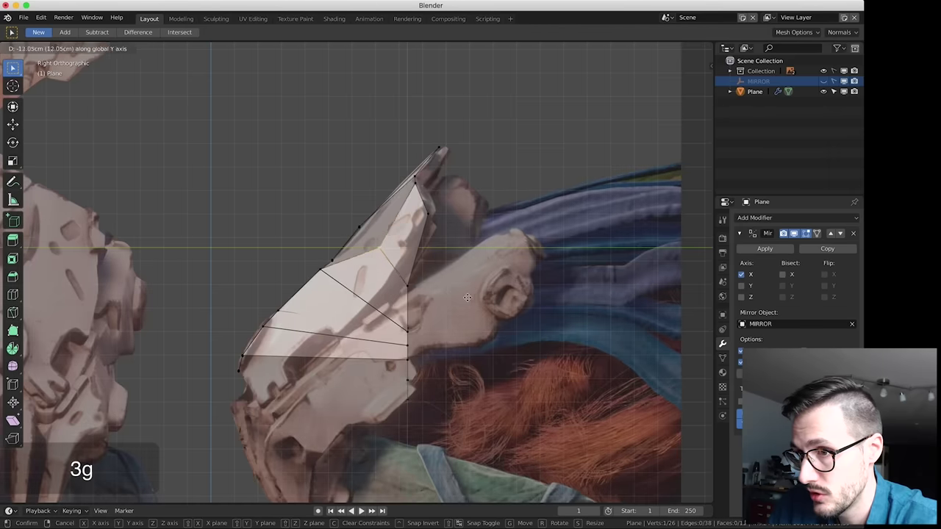
click(442, 301)
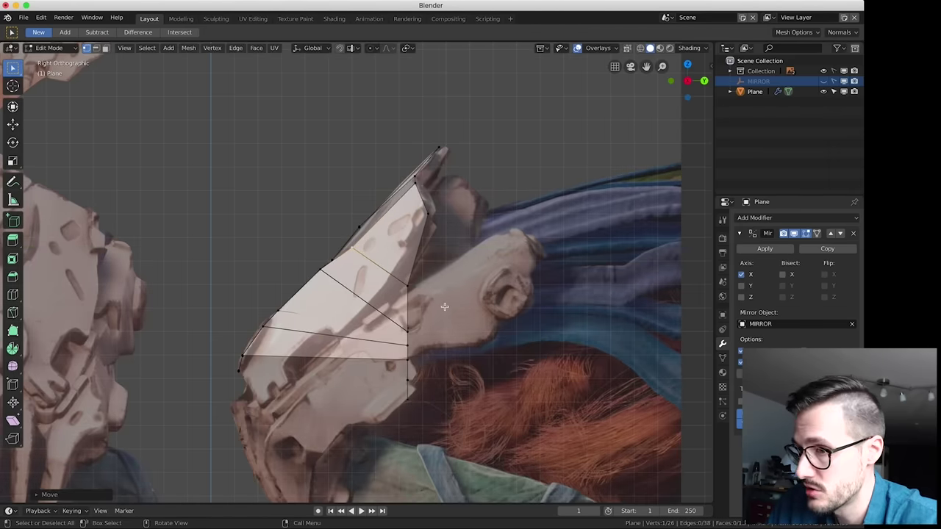
Move the five vertices along the central strip's outer edge, from below the eye to the nose piece bottom, back about 3.3 cm along Y
middle_drag(405, 333, 316, 278)
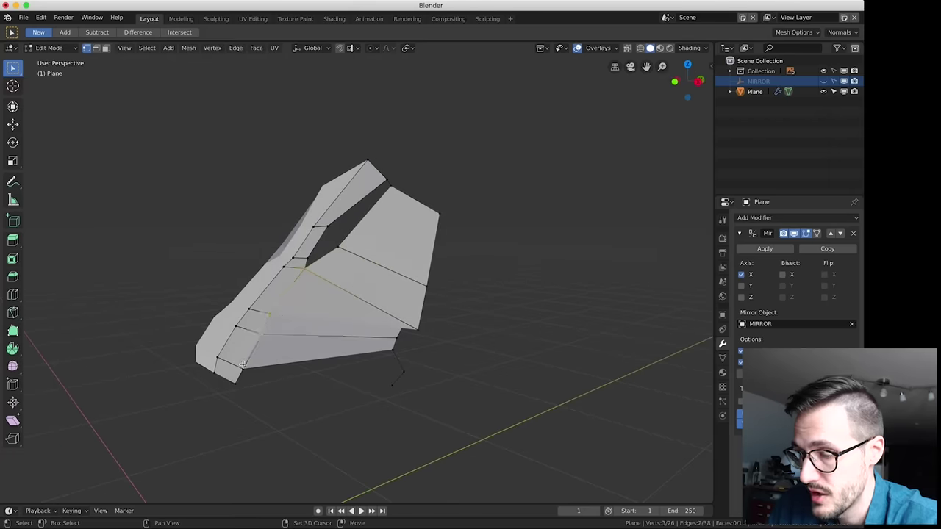
shift+click(239, 378)
key(KP_3)
key(g)
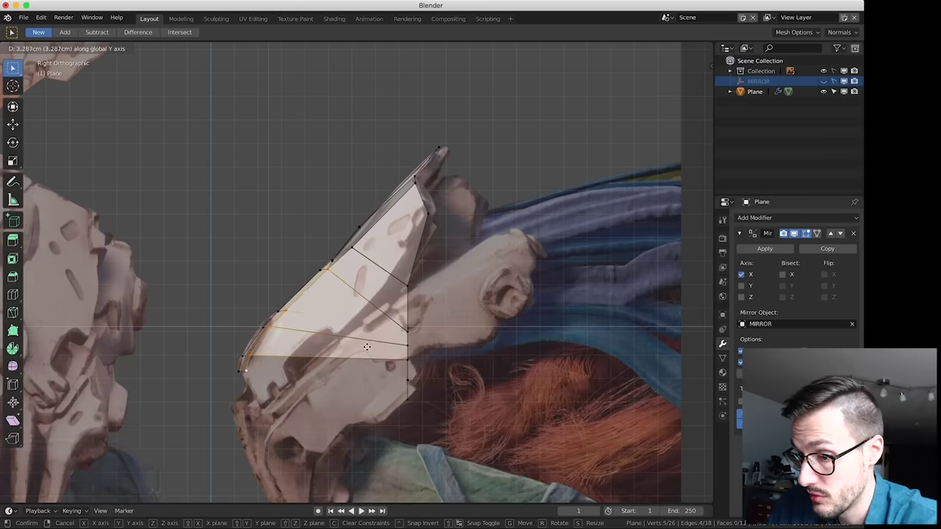
click(368, 347)
Move the cheek's middle outer vertex forward about 9.9 cm along Y to the plate edge in the side reference
click(409, 333)
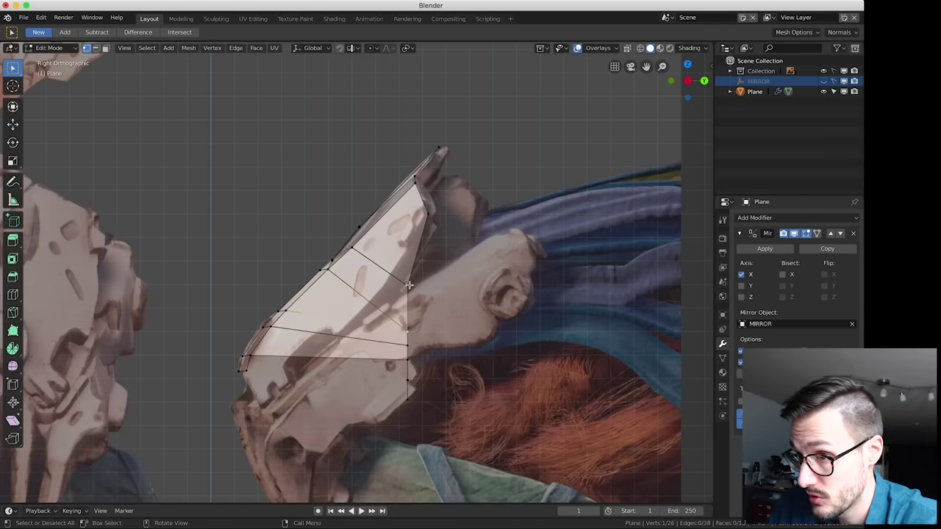
key(g)
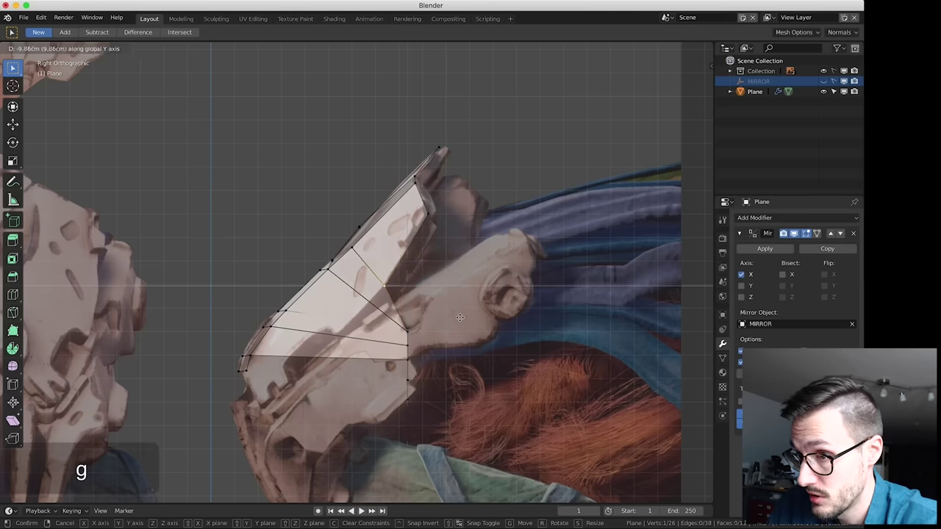
click(459, 318)
Move the cheek's lower outer corner vertex forward along Y to the plate's lower edge in the side reference
middle_drag(445, 343, 457, 345)
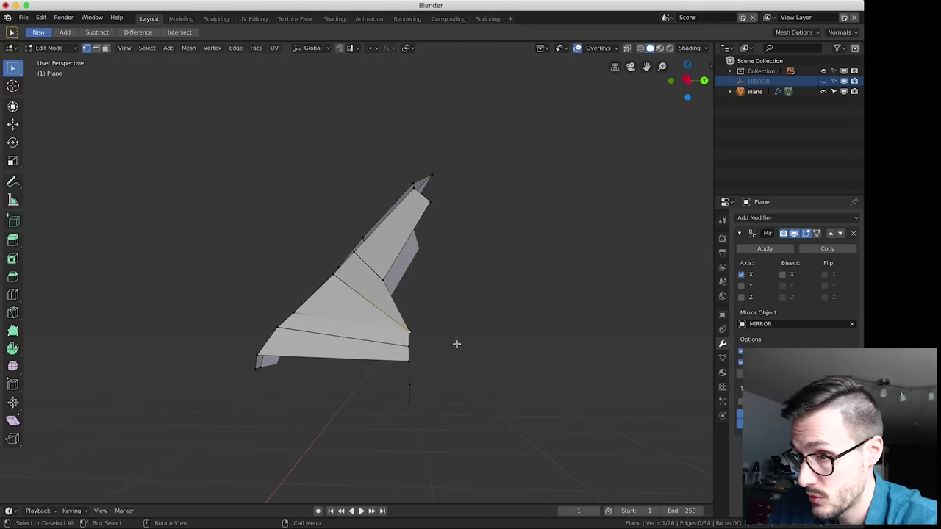
key(g)
key(y)
key(Escape)
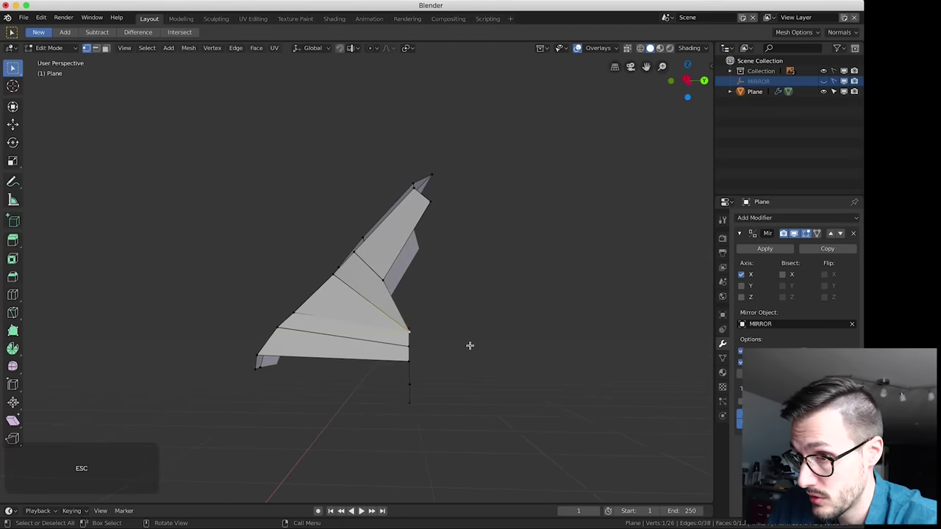
key(3)
key(g)
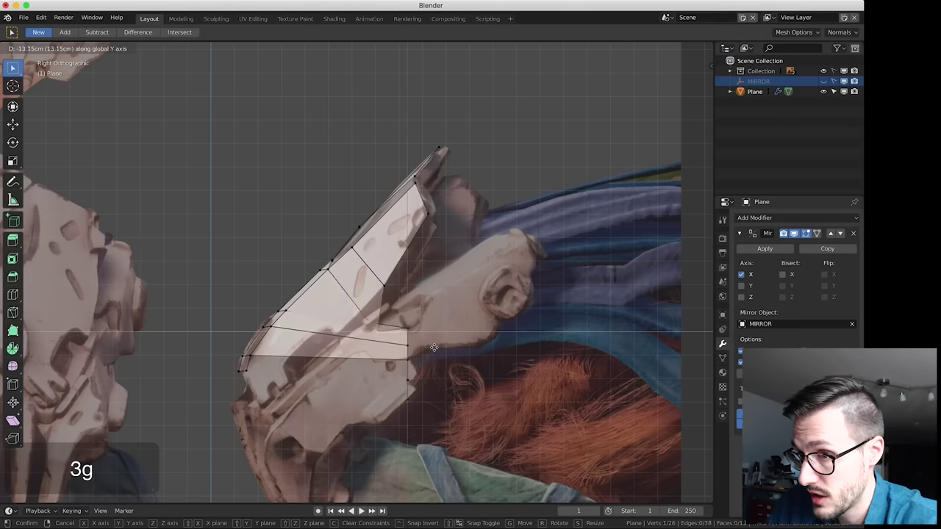
click(409, 333)
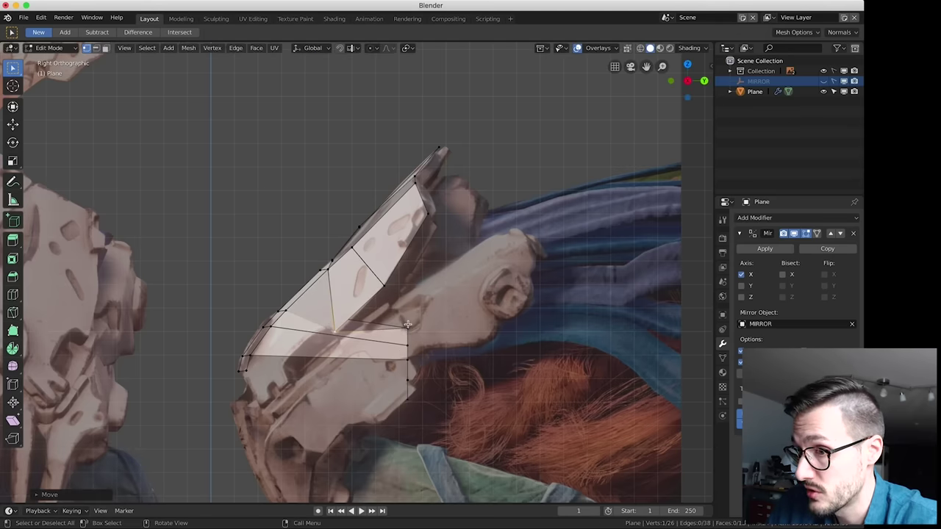
Move the vertex just inside the cheek's lower outer corner forward along Y to the notch in the side reference
mouse_move(441, 322)
middle_down()
mouse_move(452, 288)
mouse_move(450, 318)
middle_up()
click(628, 50)
middle_drag(504, 301, 459, 337)
key(1)
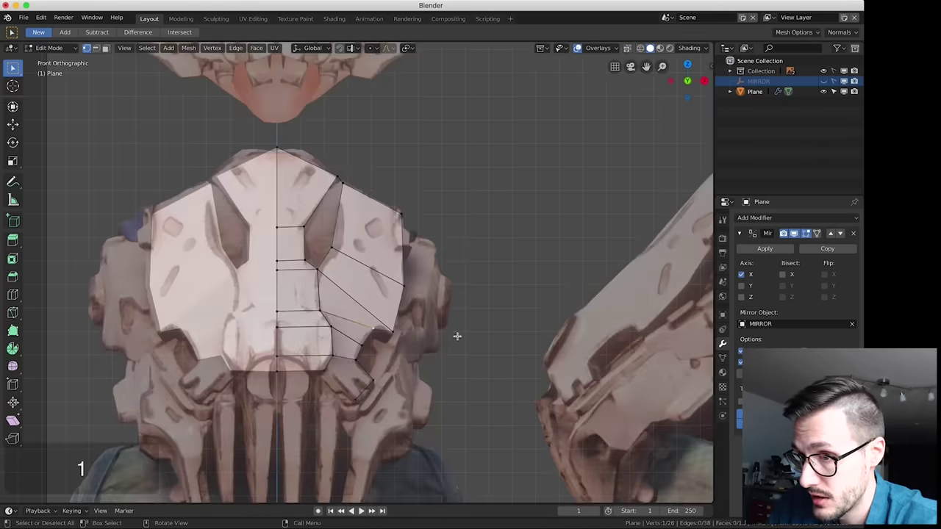
key(3)
key(g)
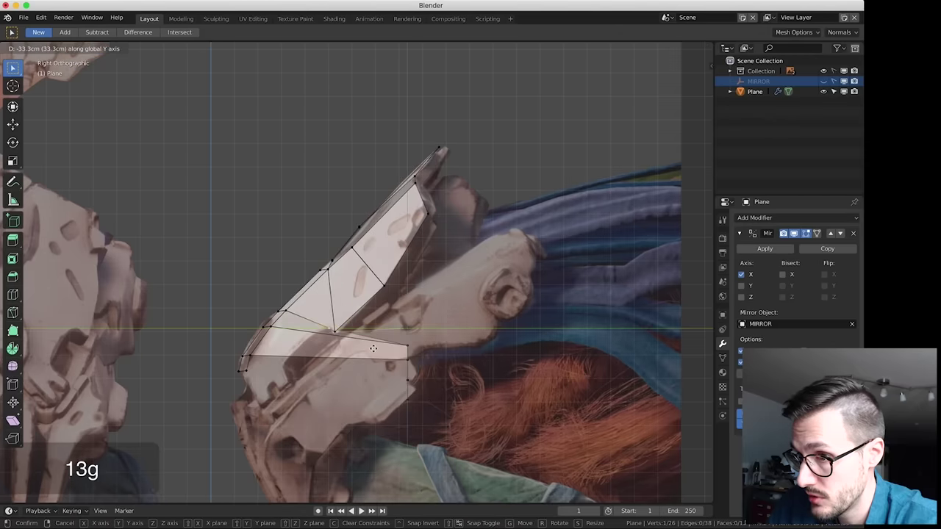
click(371, 350)
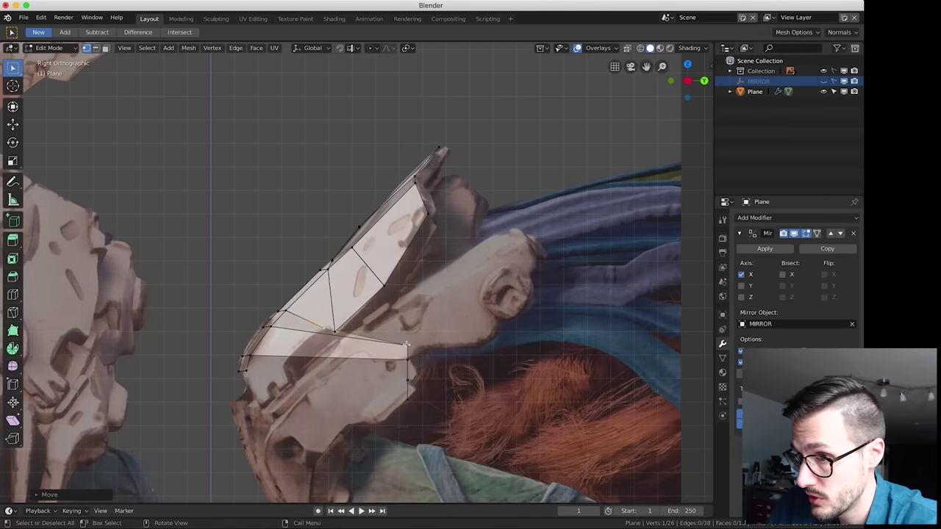
Move the remaining lower cheek vertices and the extruded block vertices forward along Y to follow the side reference
key(g)
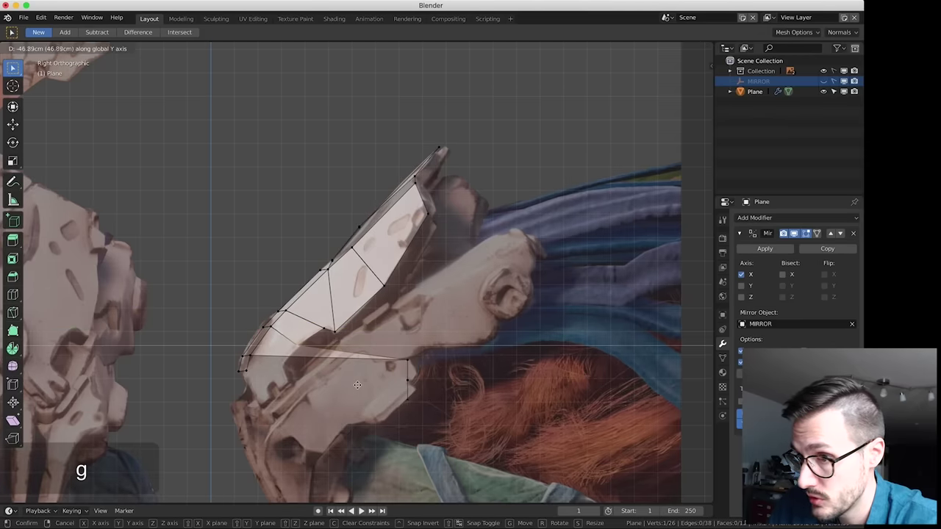
click(390, 374)
key(g)
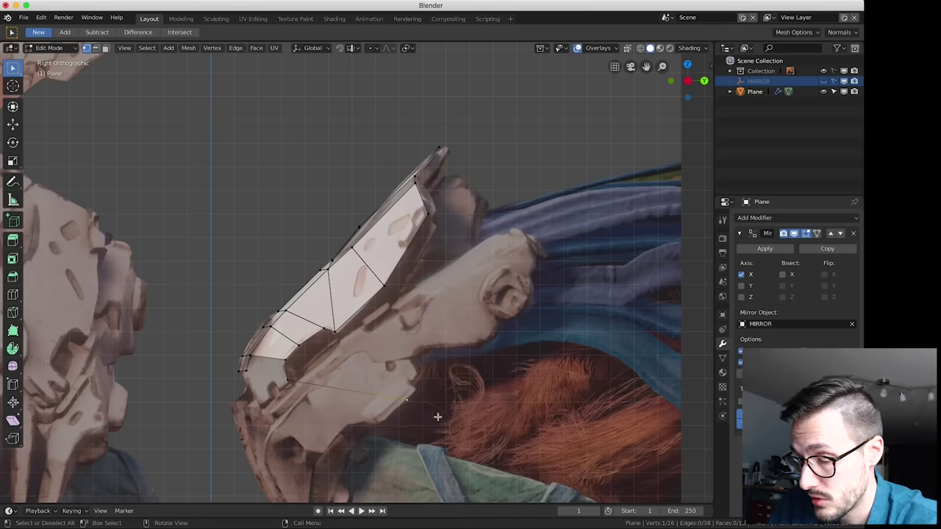
click(294, 425)
middle_drag(294, 425, 353, 399)
key(KP_1)
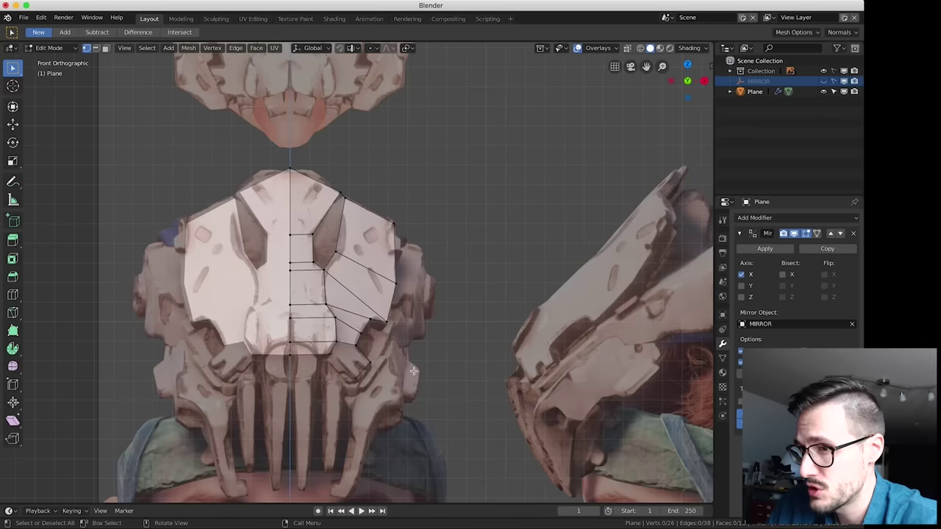
scroll(398, 348, up, 1)
scroll(398, 349, up, 1)
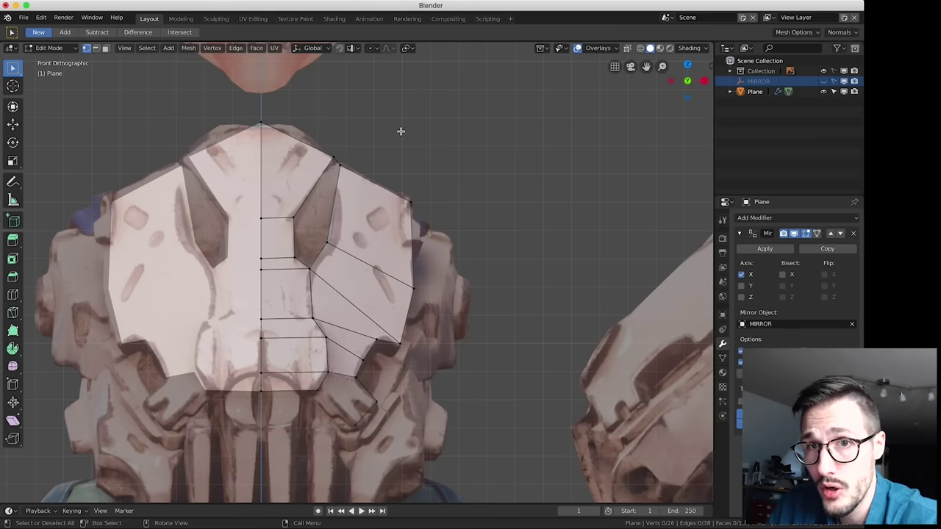
Try to fill the open block below the cheek with a single five-vertex face
shift+click(376, 401)
shift+click(365, 380)
key(f)
middle_drag(370, 389, 399, 420)
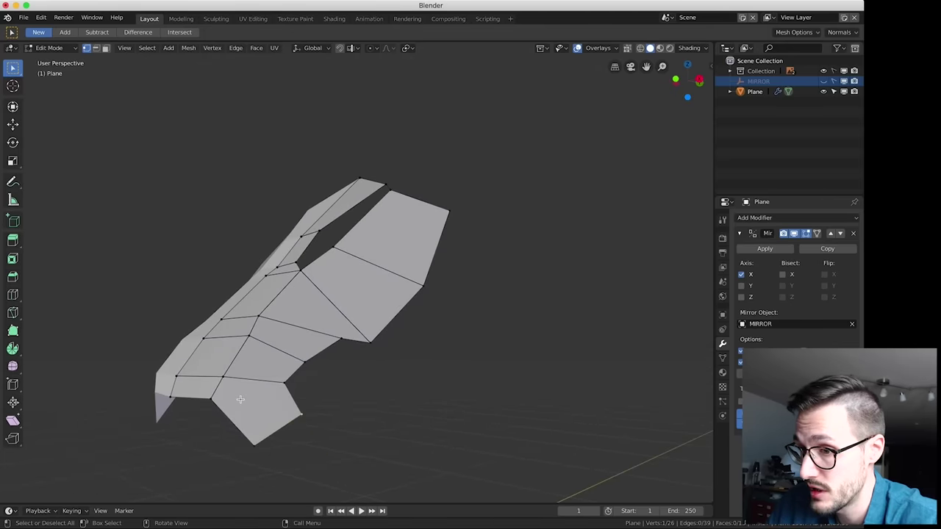
middle_drag(347, 396, 374, 405)
key(super+z)
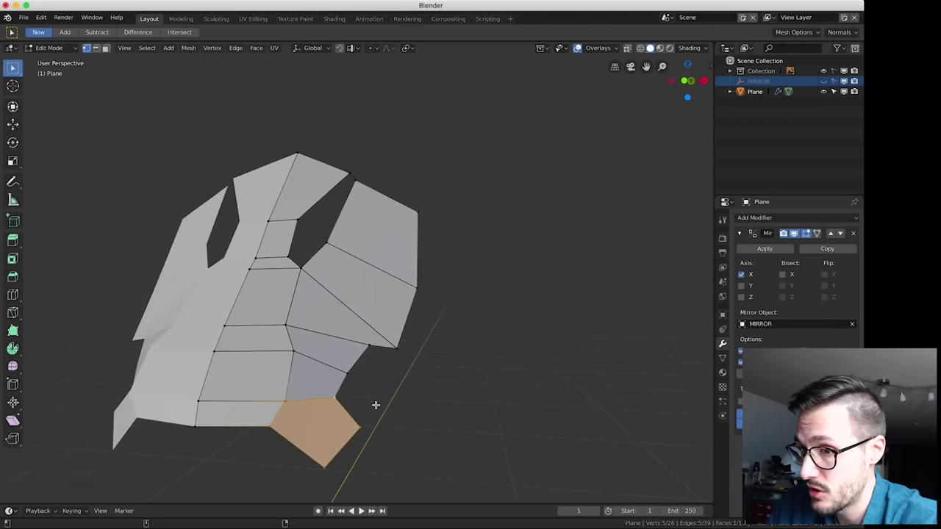
key(super+z)
middle_drag(378, 412, 389, 420)
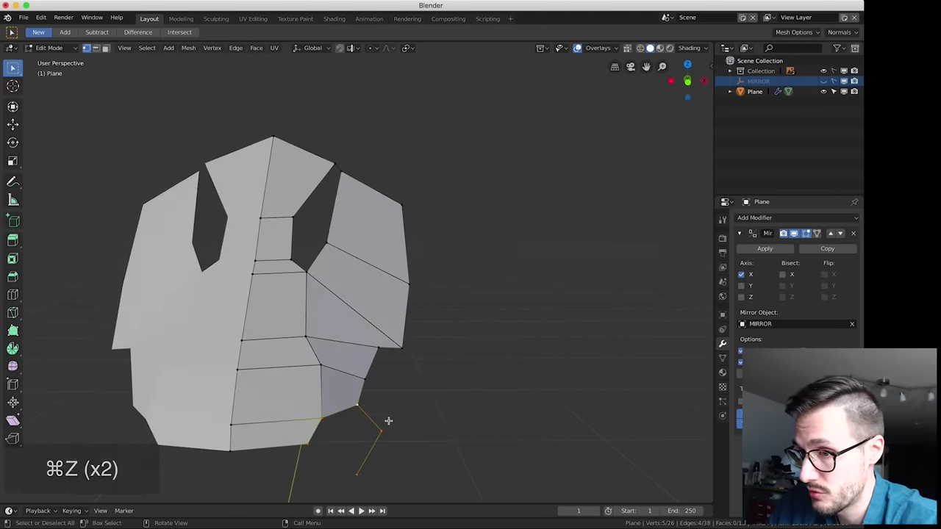
In the front view, edge-slide the second-lowest horizontal nose edge upward along the nose
key(1)
click(346, 400)
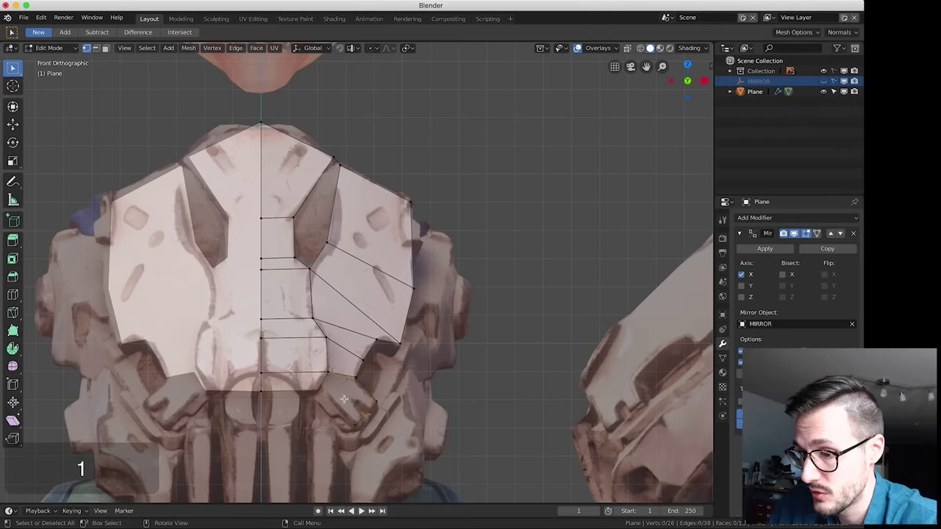
click(329, 376)
shift+click(261, 373)
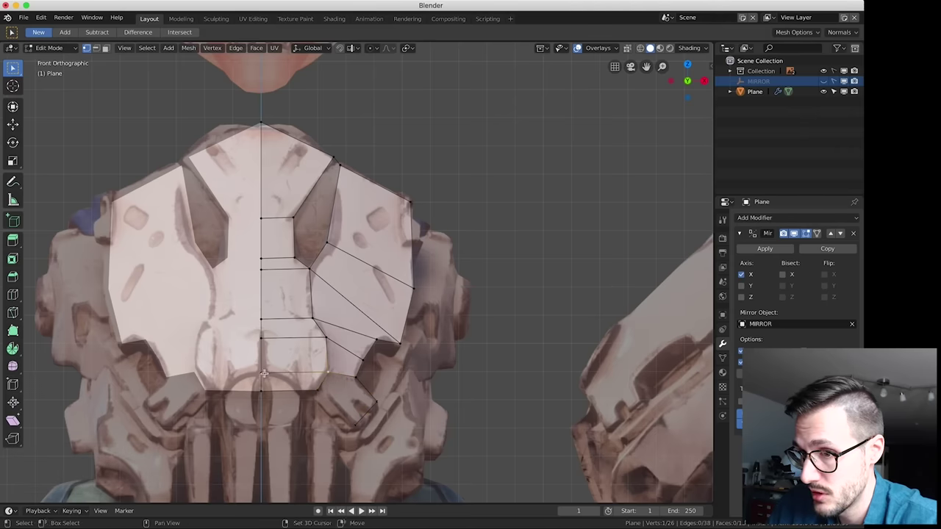
key(g)
key(g)
click(351, 365)
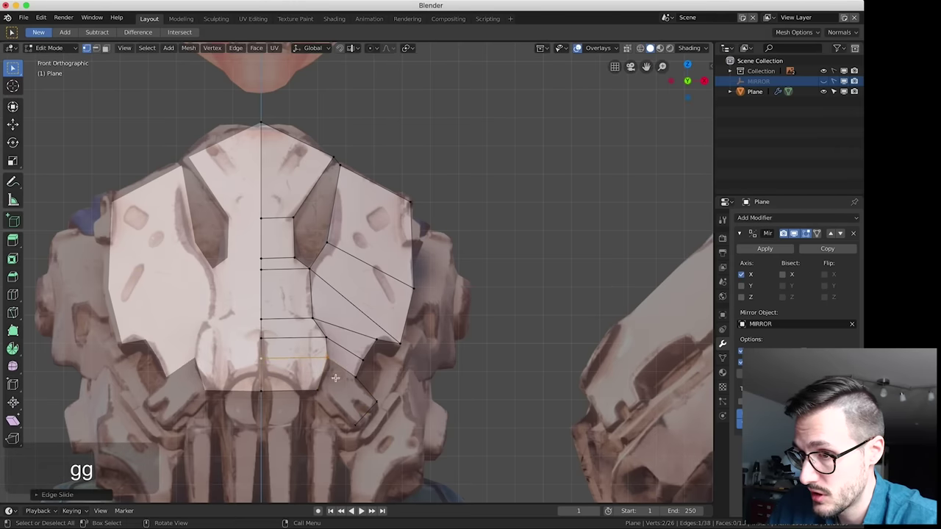
Edge-slide the nose's bottom edge upward to the upper corner of the side block in the front reference
key(g)
key(g)
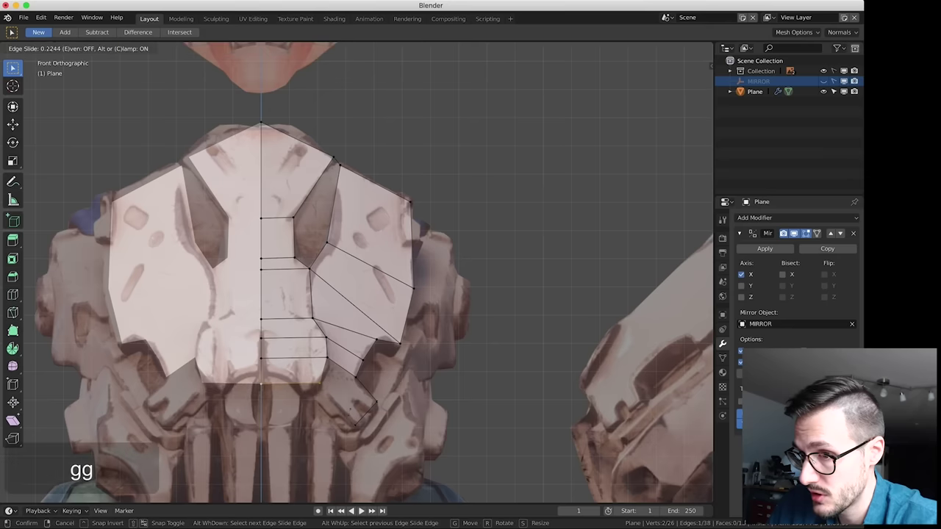
click(349, 408)
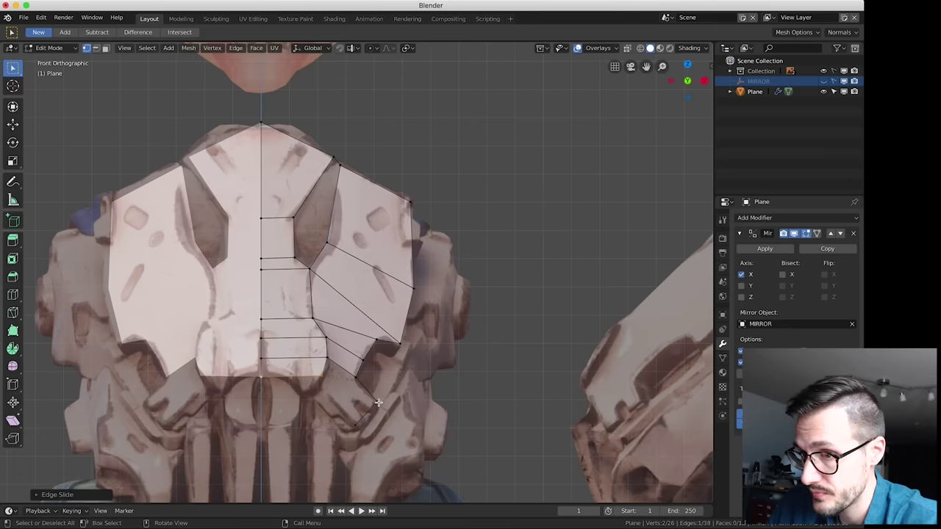
Fill the four-sided gap between the nose's lower corner and the side block, and extrude the nose's bottom edge downward to the reference outline
shift+click(321, 375)
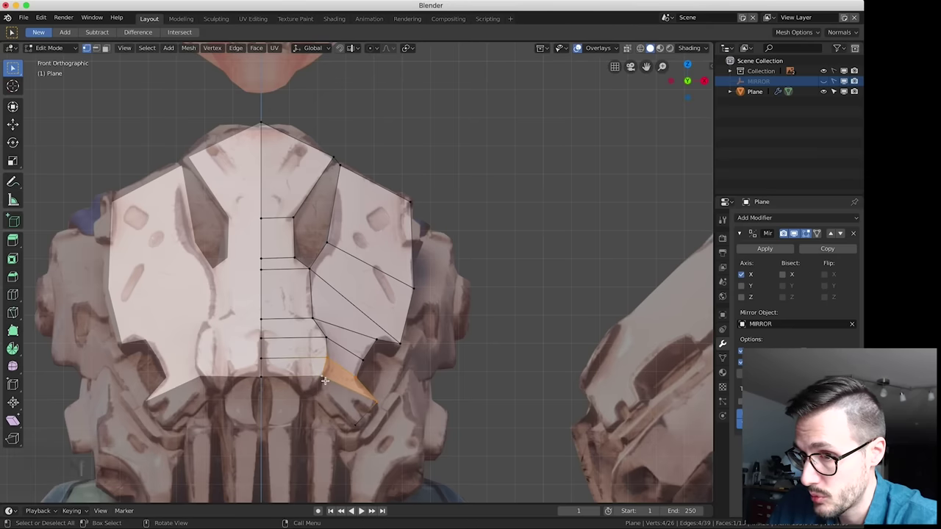
key(f)
key(e)
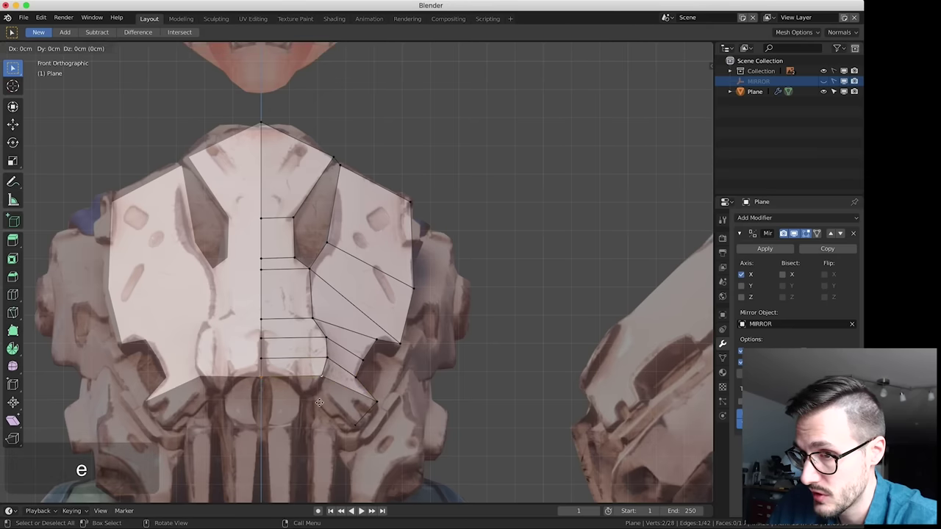
click(316, 415)
click(309, 392)
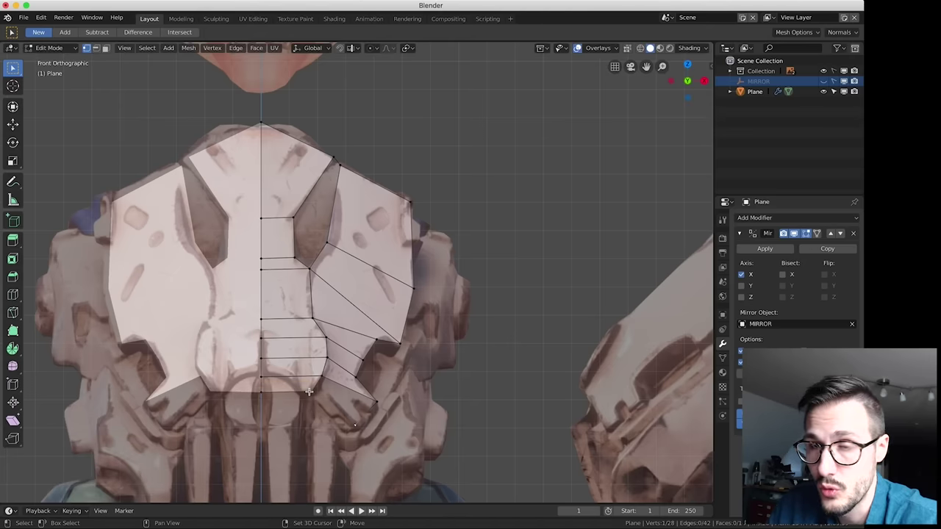
Fill the remaining side block below the cheek with a face between the nose's lower corners and the block's outer vertices
shift+click(376, 401)
key(f)
click(402, 413)
middle_drag(401, 413, 347, 423)
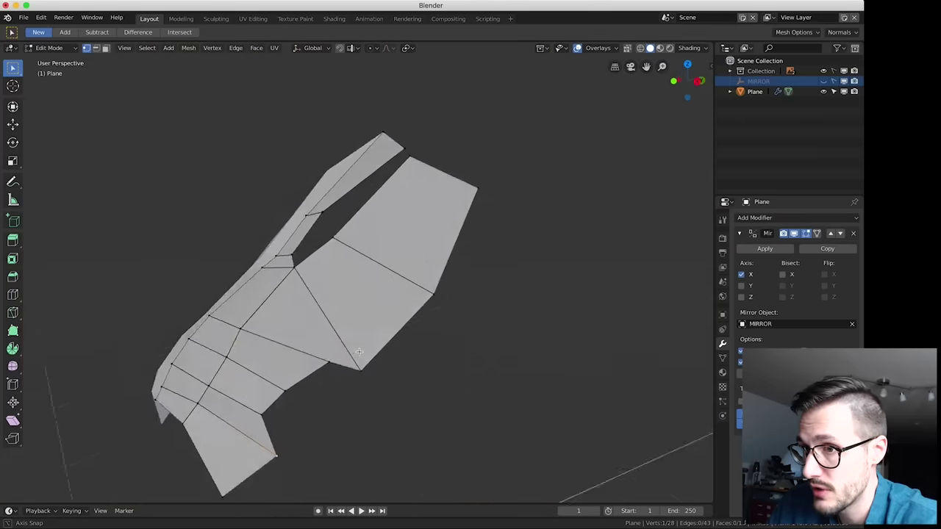
middle_drag(412, 220, 384, 162)
middle_drag(351, 189, 342, 240)
Extrude the four vertices around the lower eye opening inward to outline a narrow inner rim in the front view
key(1)
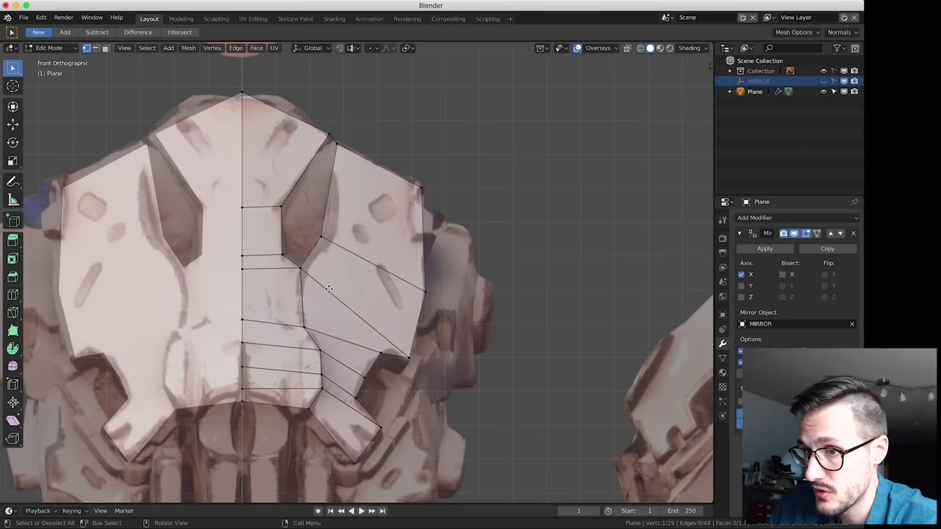
key(e)
key(e)
click(300, 266)
key(e)
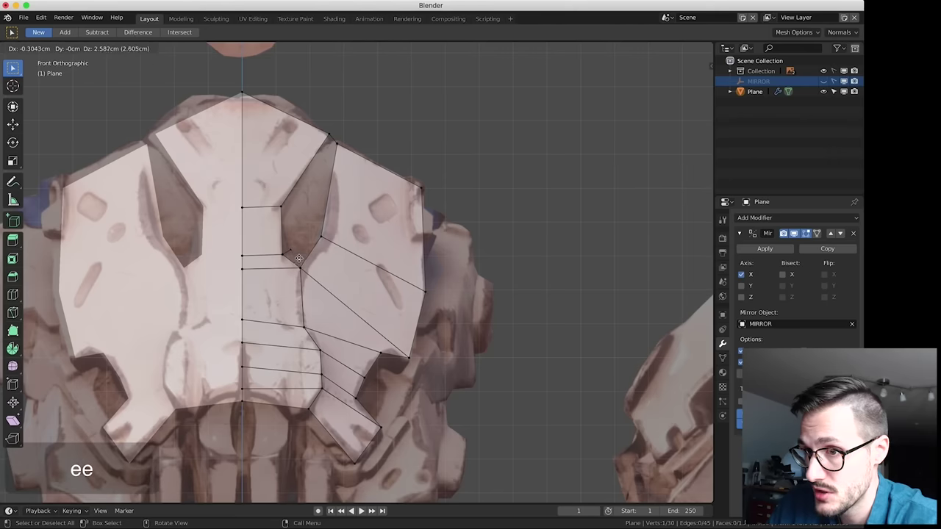
click(300, 256)
key(e)
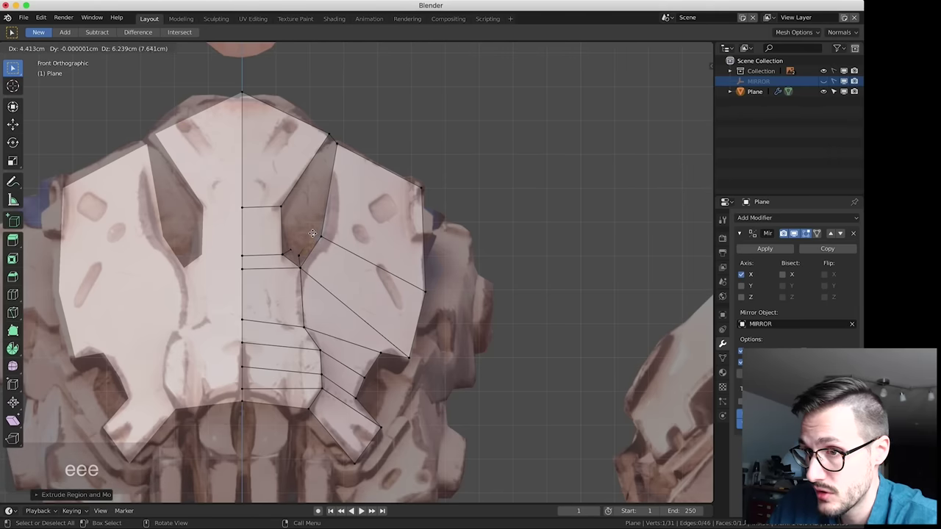
click(312, 232)
key(e)
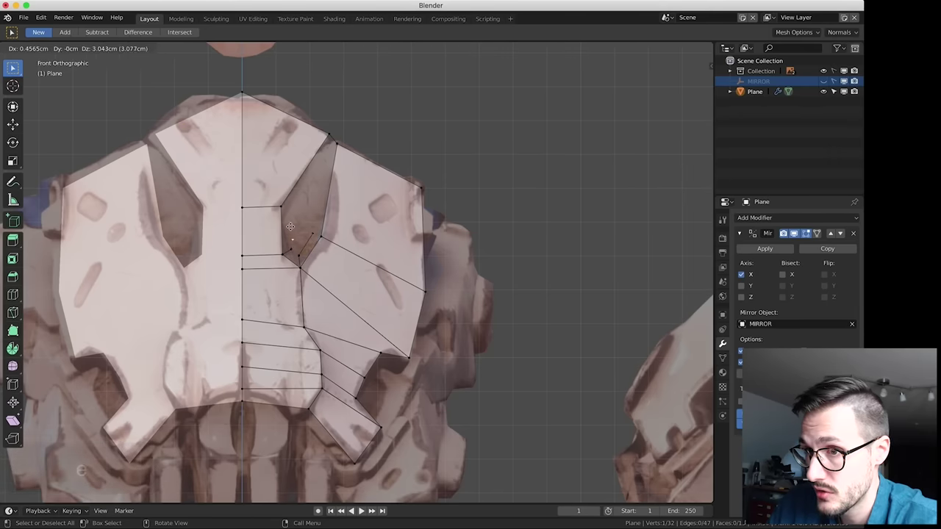
click(290, 210)
key(e)
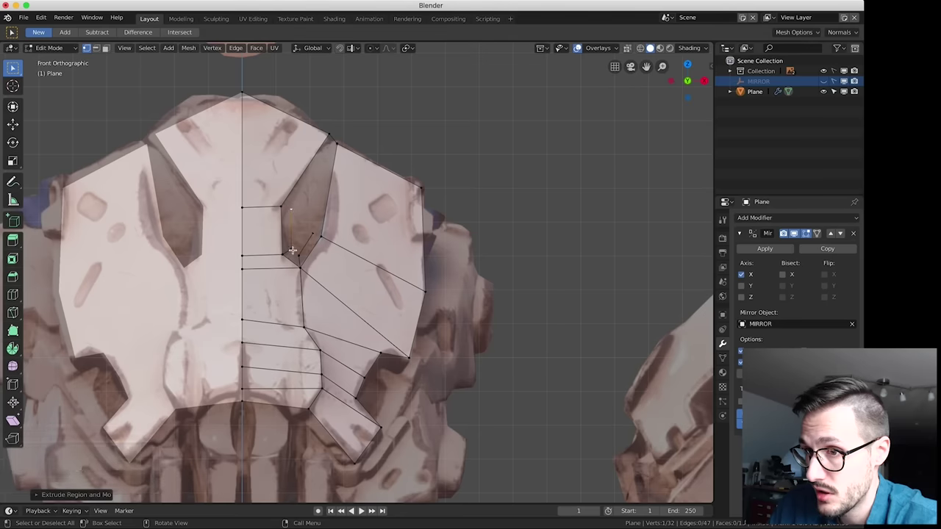
Fill the rim faces along the eye opening's lower corner, nose side and lower cheek side
click(302, 257)
shift+click(291, 247)
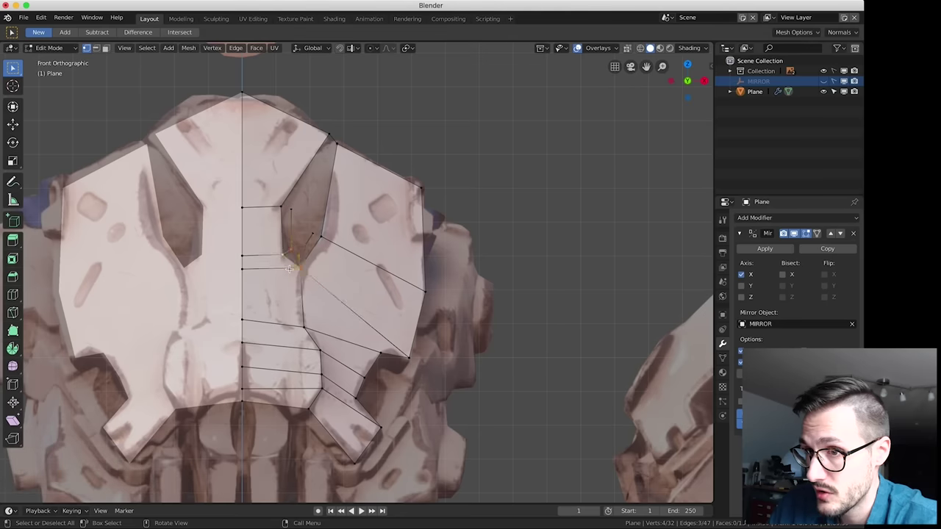
key(f)
shift+click(280, 206)
shift+click(283, 253)
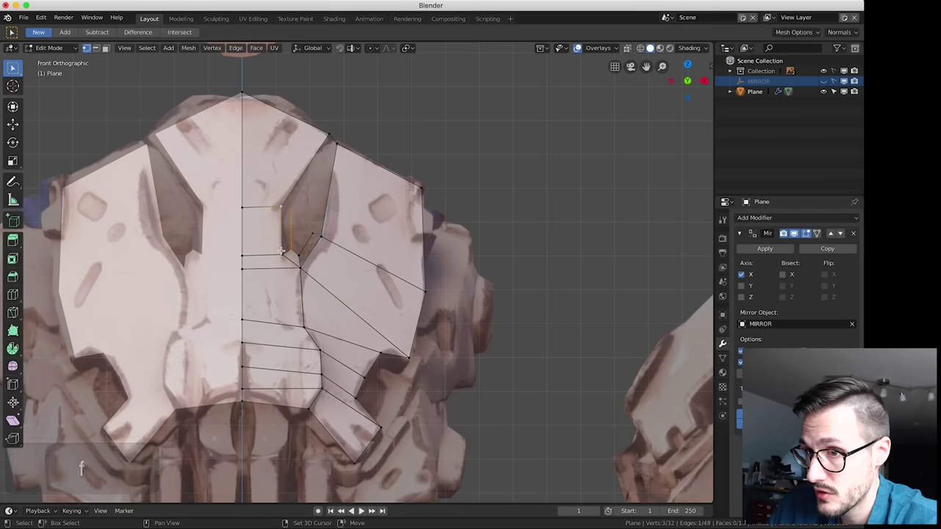
key(f)
click(299, 255)
shift+click(312, 234)
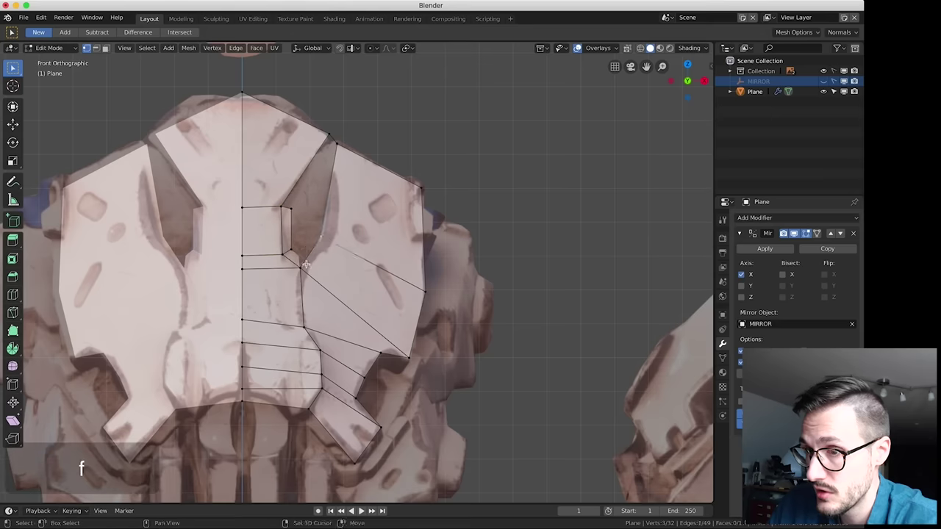
shift+click(304, 265)
key(f)
Fill the narrow triangular rim faces that taper to the eye opening's upper corner on the nose and cheek sides
click(313, 233)
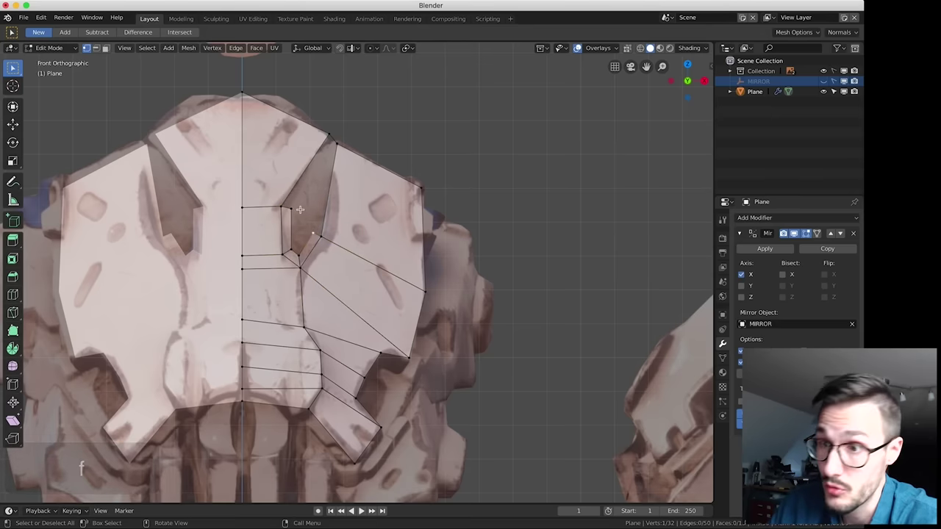
click(293, 208)
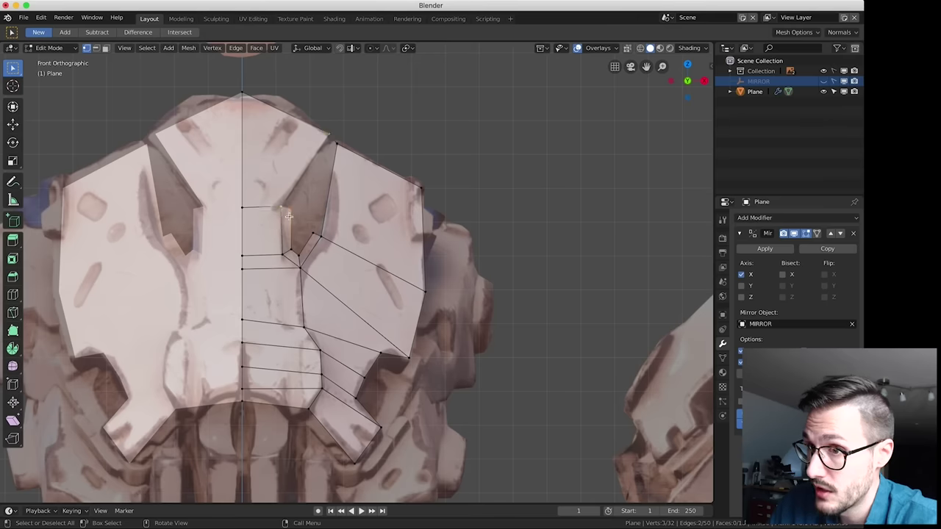
shift+click(329, 137)
key(f)
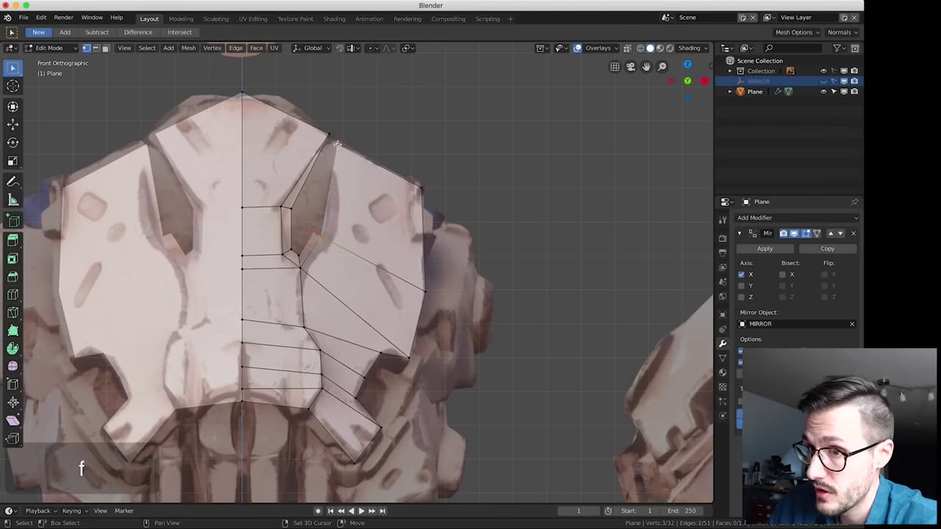
key(f)
Close the eye opening with one face across its lower part and one across its upper part
click(312, 234)
shift+click(292, 227)
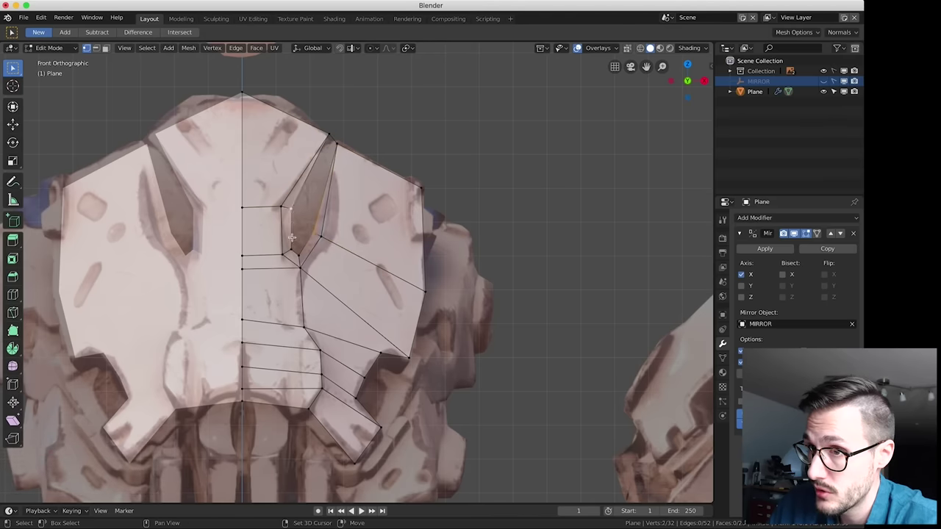
key(f)
click(313, 234)
shift+click(293, 208)
shift+click(328, 134)
shift+click(338, 144)
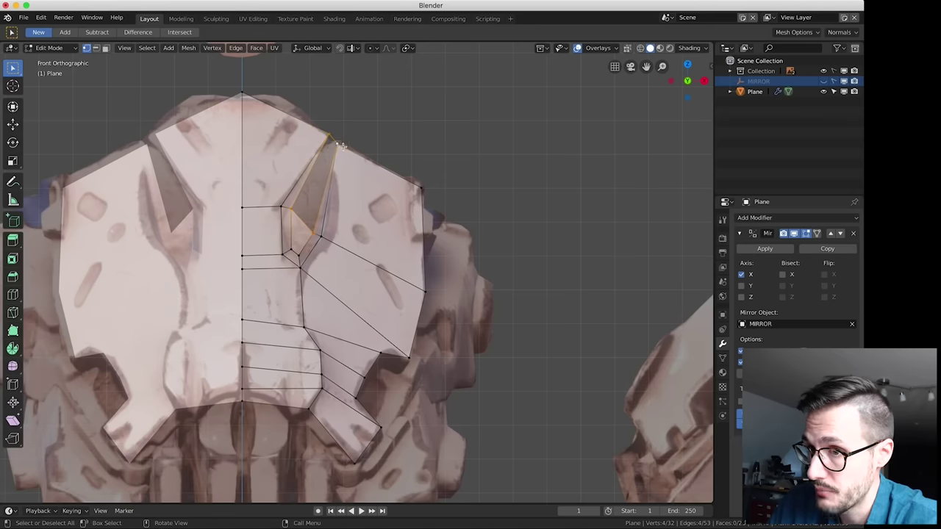
key(f)
click(362, 126)
Move the four inner eye vertices about 6 cm back along Y in the side view to recess the eye
middle_drag(346, 190, 341, 240)
click(298, 239)
shift+click(280, 212)
shift+click(292, 266)
shift+click(285, 257)
key(f)
key(3)
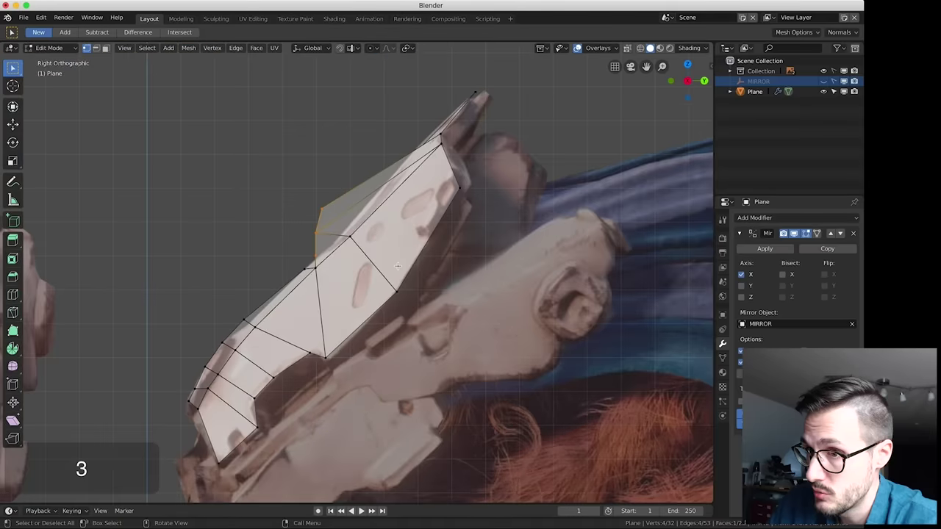
key(g)
key(y)
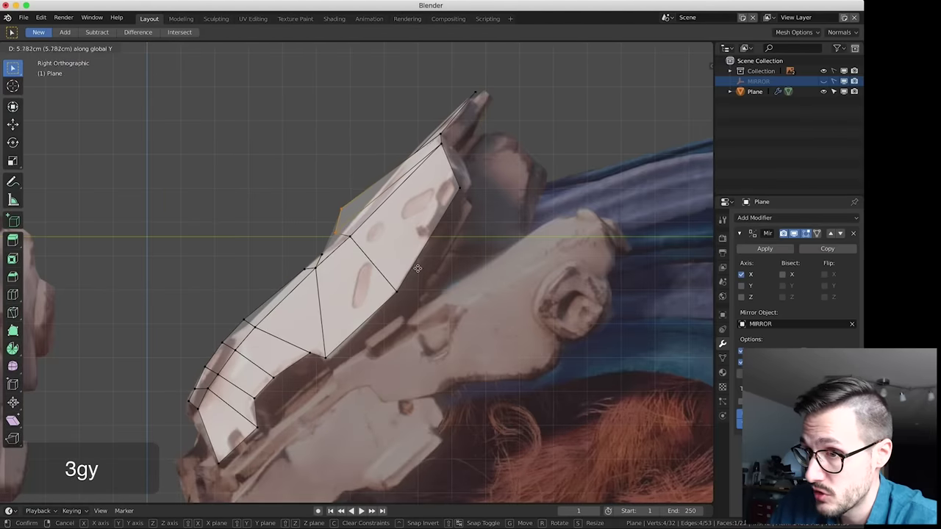
click(415, 266)
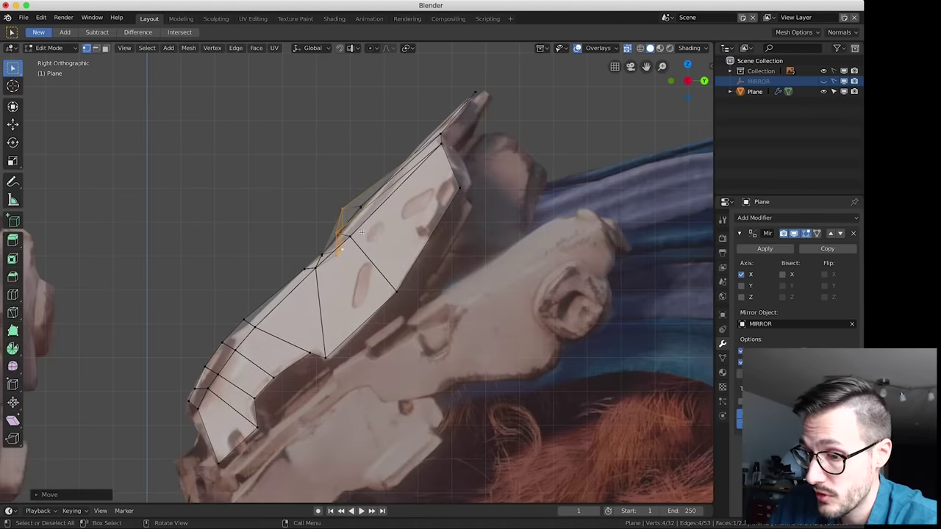
Move the two upper inner eye vertices further back along Y, behind the plate surface in the side reference
click(343, 208)
shift+click(334, 234)
key(g)
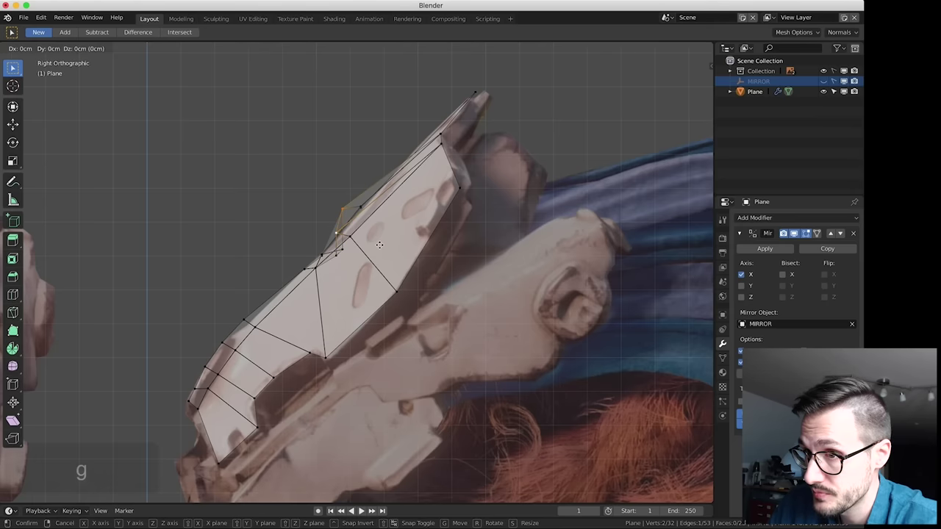
key(y)
click(360, 260)
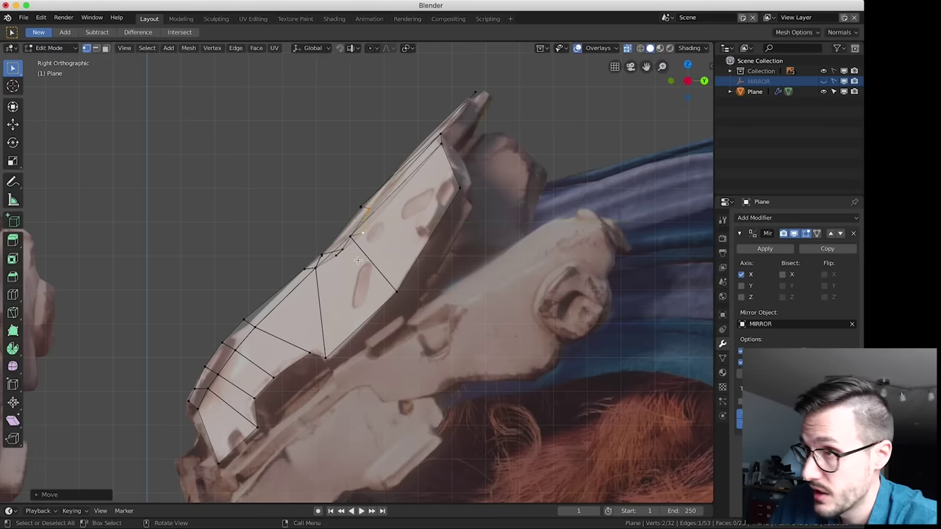
Move the eye recess's lower outer vertex about 1 cm back along Y
middle_drag(360, 260, 416, 271)
middle_drag(466, 293, 324, 215)
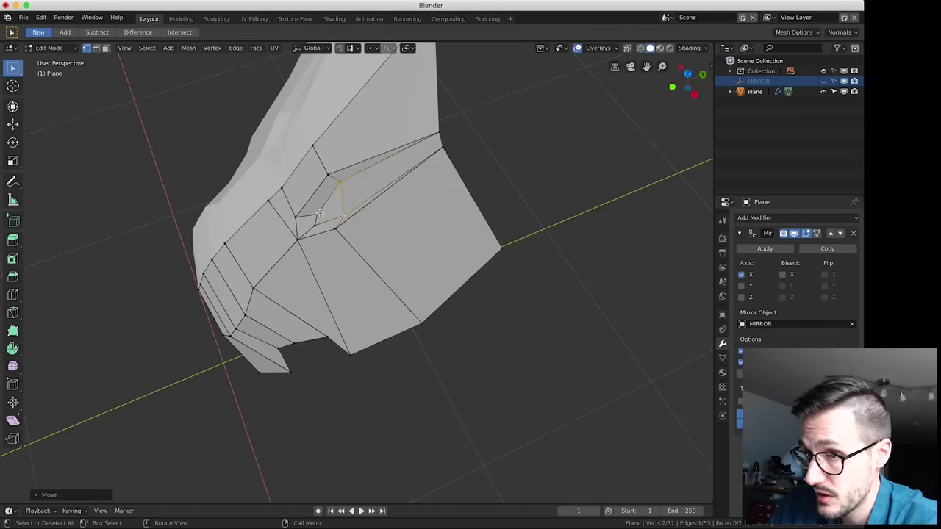
click(338, 228)
key(g)
key(y)
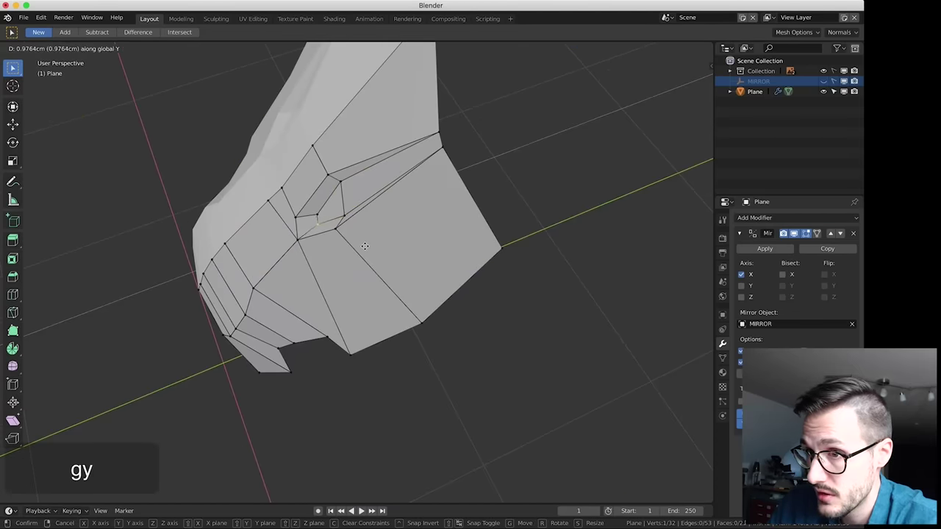
click(366, 246)
Nudge the eye recess's upper nose-side vertex and its cheek-side vertex slightly along Y
click(343, 190)
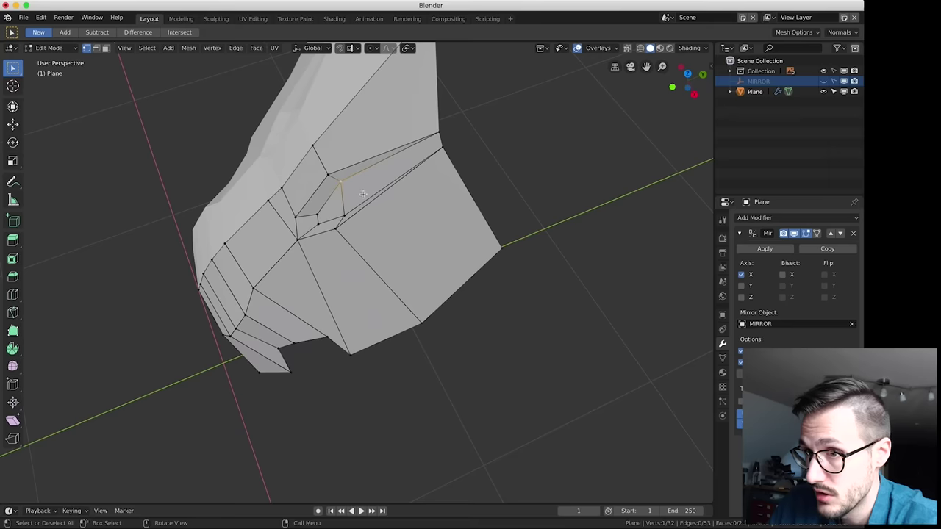
key(g)
key(y)
right_click(360, 202)
click(351, 211)
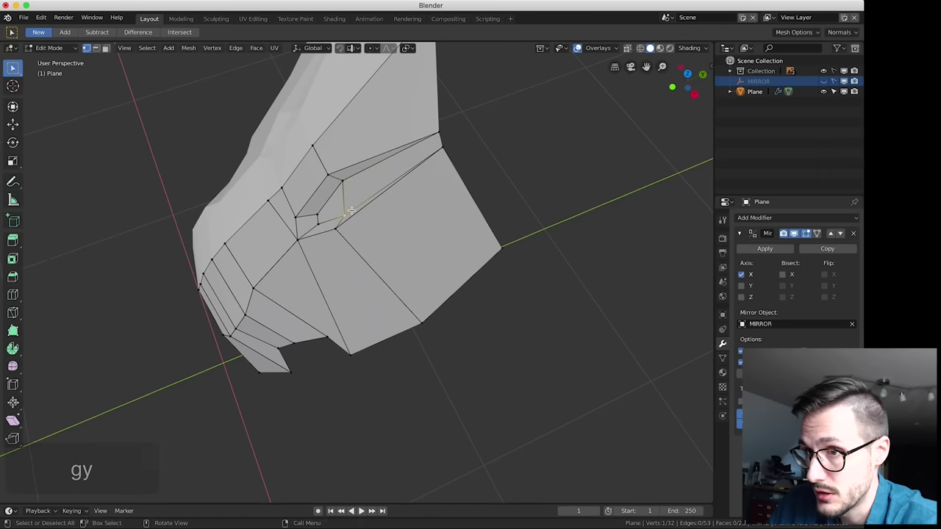
key(g)
key(y)
click(353, 211)
middle_drag(382, 260, 404, 234)
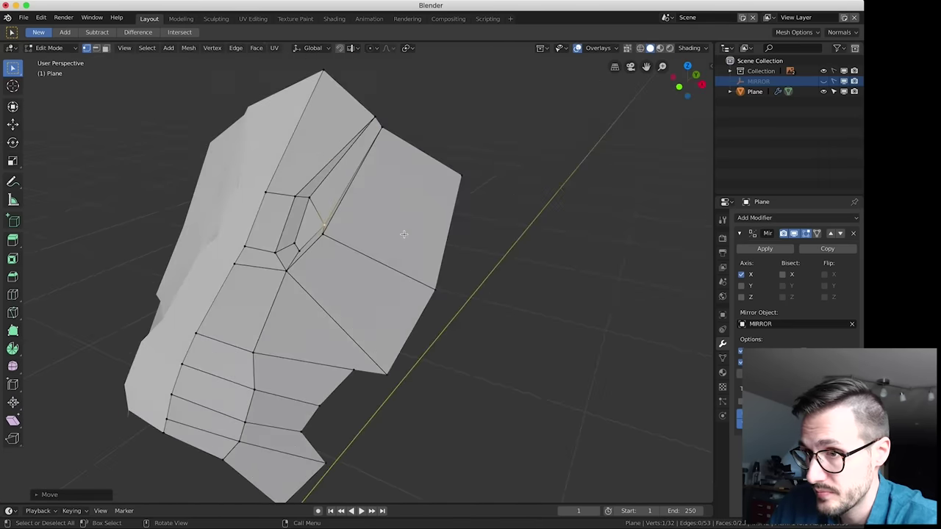
Enable Cavity in the viewport shading with type World, ridge 1.700 and valley 1.900
key(Tab)
mouse_move(469, 322)
middle_down()
mouse_move(444, 332)
mouse_move(466, 341)
mouse_move(456, 326)
middle_up()
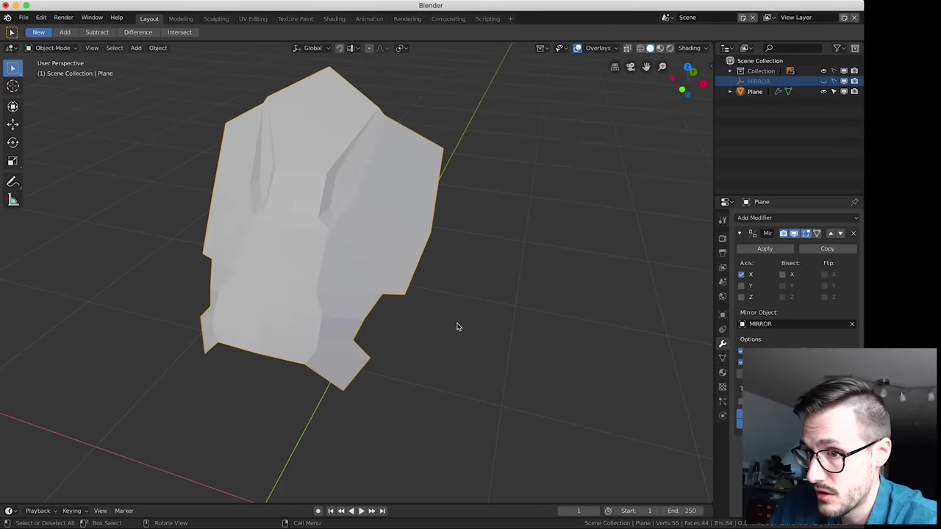
click(704, 49)
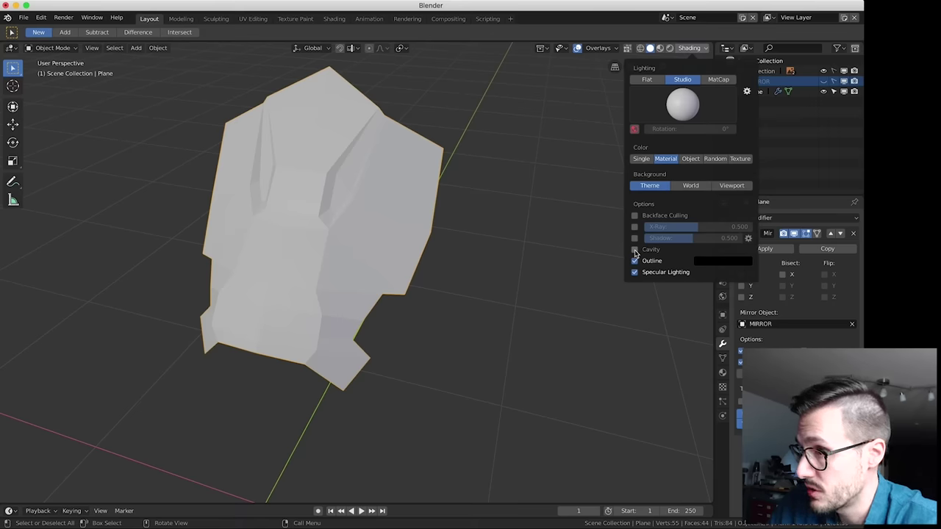
click(635, 250)
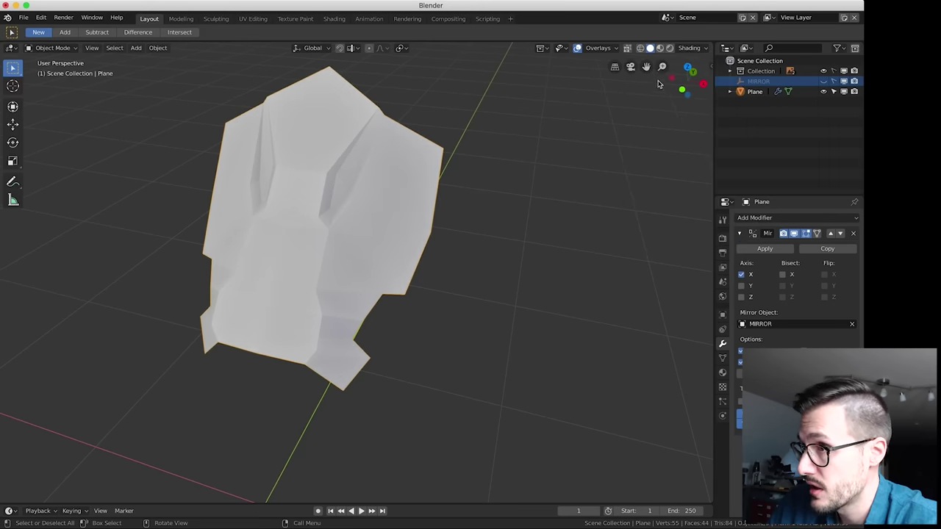
click(702, 48)
drag(651, 272, 734, 272)
mouse_move(367, 294)
middle_down()
mouse_move(435, 297)
mouse_move(384, 295)
middle_up()
middle_drag(466, 309, 441, 221)
key(Tab)
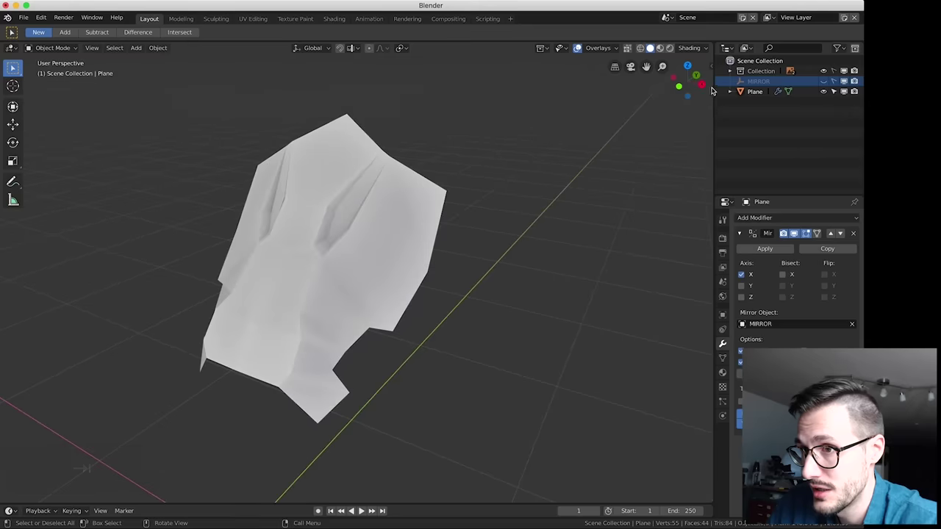
Switch the viewport lighting to MatCap and choose the pale grey sphere in the second row of matcaps
click(691, 48)
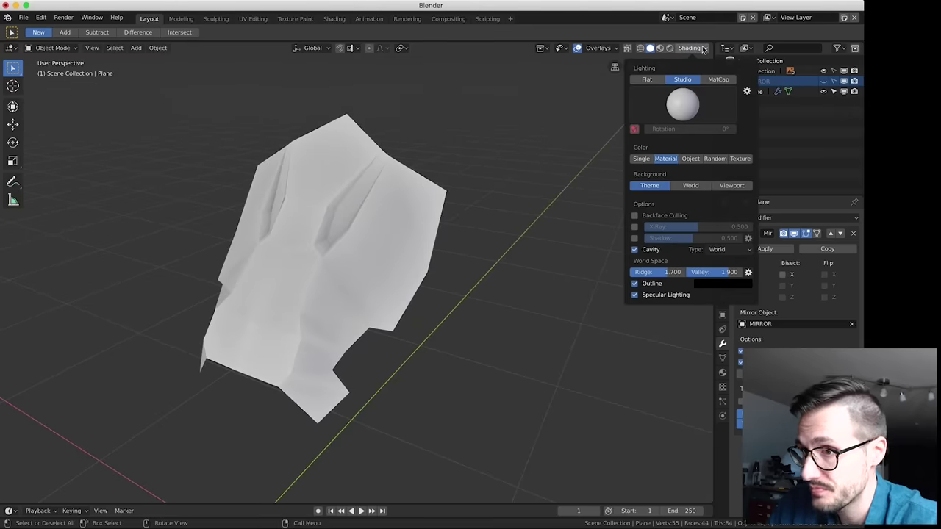
click(718, 79)
click(682, 103)
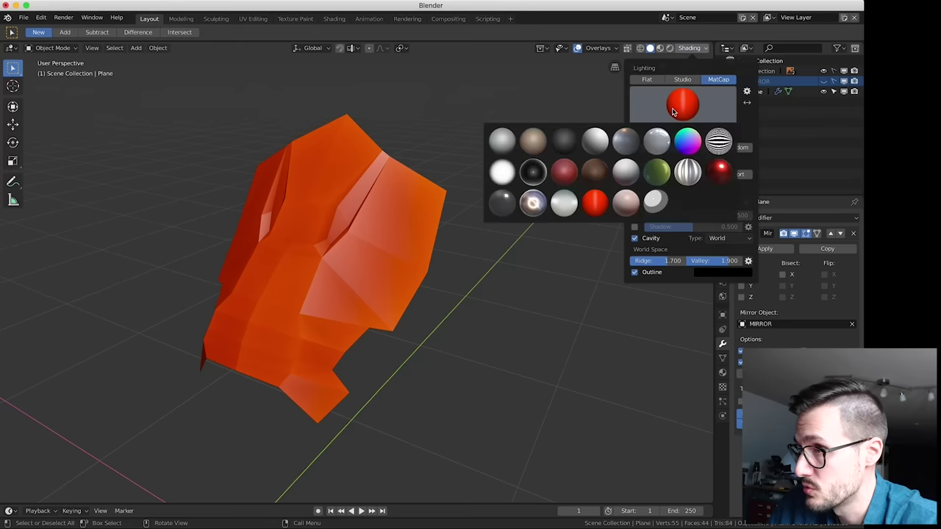
click(503, 143)
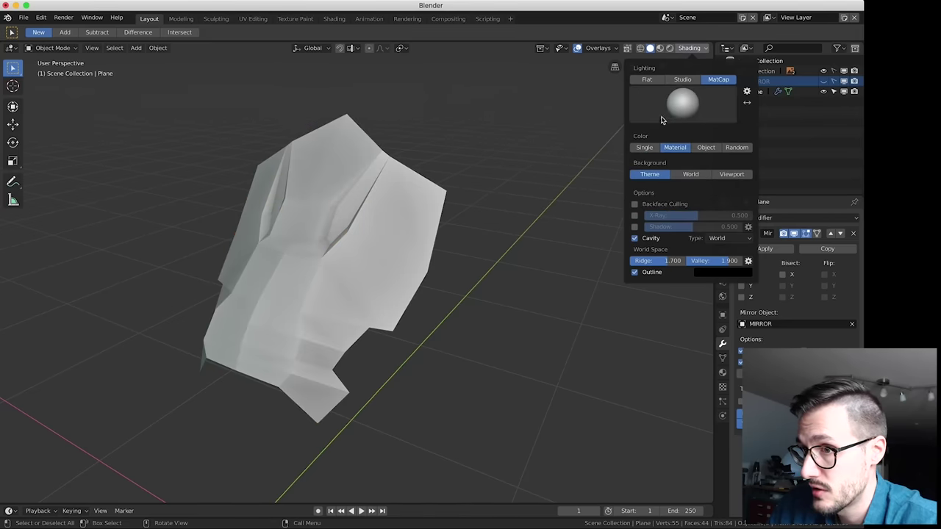
click(682, 103)
click(630, 174)
mouse_move(459, 280)
middle_down()
mouse_move(442, 285)
mouse_move(472, 280)
middle_up()
Inspect the plate against the front reference and in perspective, with and without its edges displayed
key(KP_1)
key(KP_1)
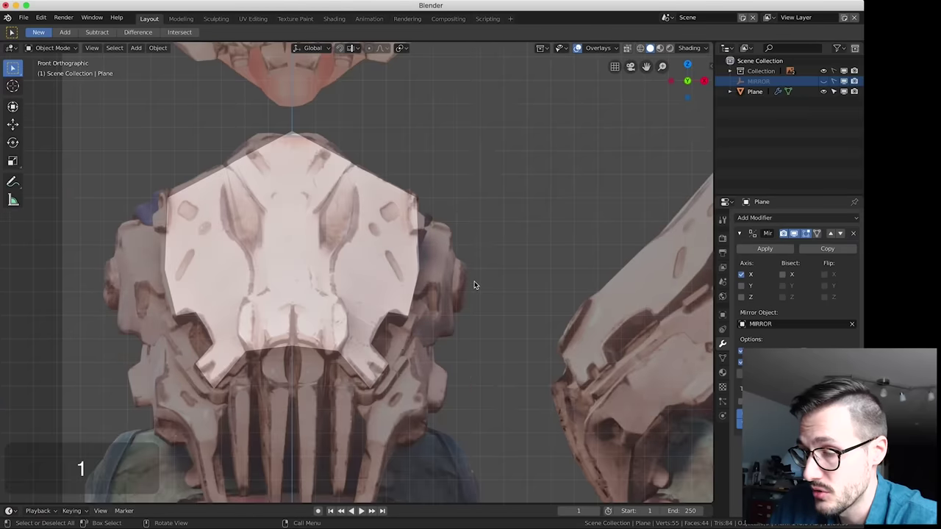
key(Tab)
middle_drag(382, 262, 362, 339)
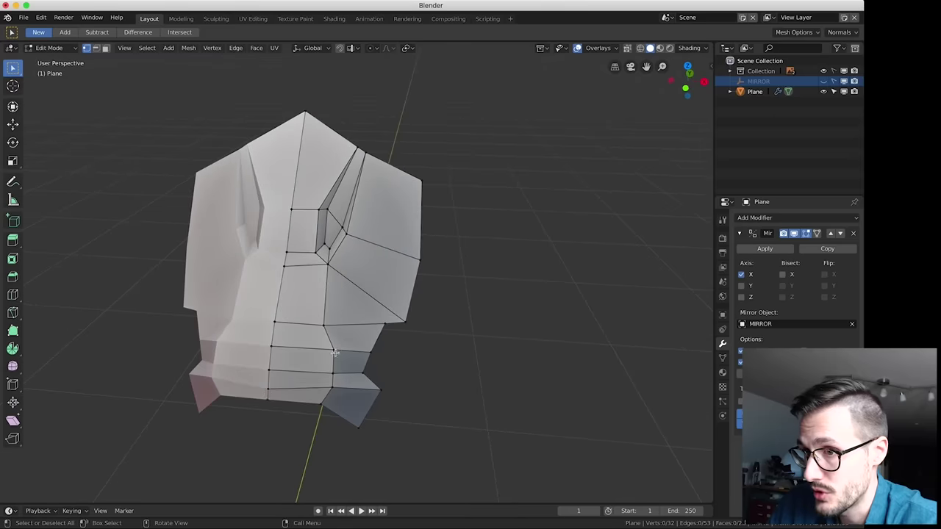
middle_drag(305, 373, 422, 357)
key(Tab)
key(Tab)
key(Tab)
key(Tab)
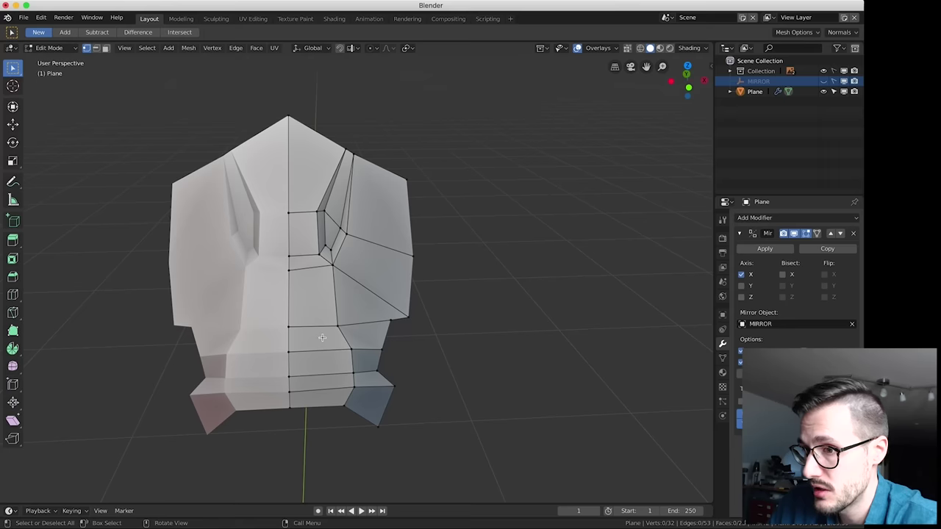
Try to knife a vertical cut beside the centre line from the plate's upper edge down to its lower edge
click(13, 315)
mouse_move(319, 133)
mouse_down()
mouse_move(303, 209)
mouse_move(318, 409)
mouse_up()
key(Return)
mouse_move(408, 386)
middle_down()
mouse_move(444, 378)
mouse_move(406, 357)
mouse_move(422, 366)
mouse_move(410, 380)
middle_up()
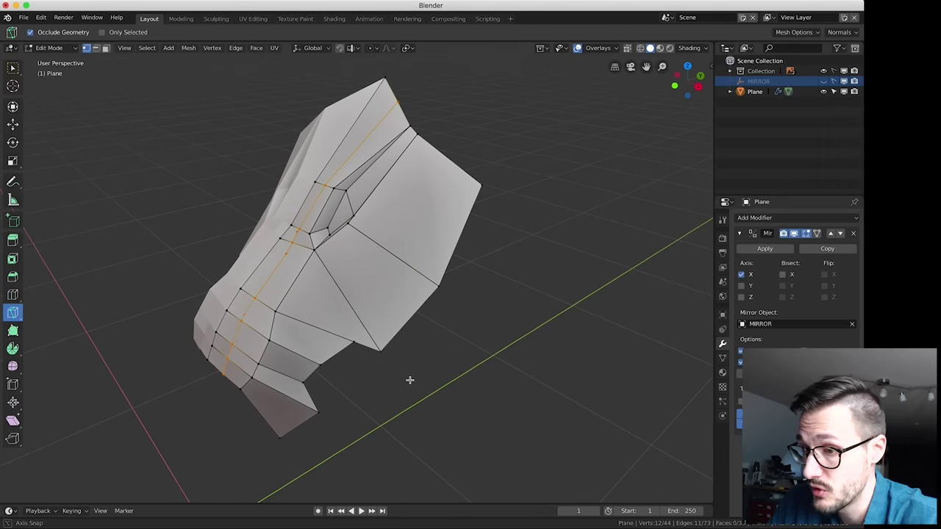
middle_drag(410, 380, 435, 377)
key(super+z)
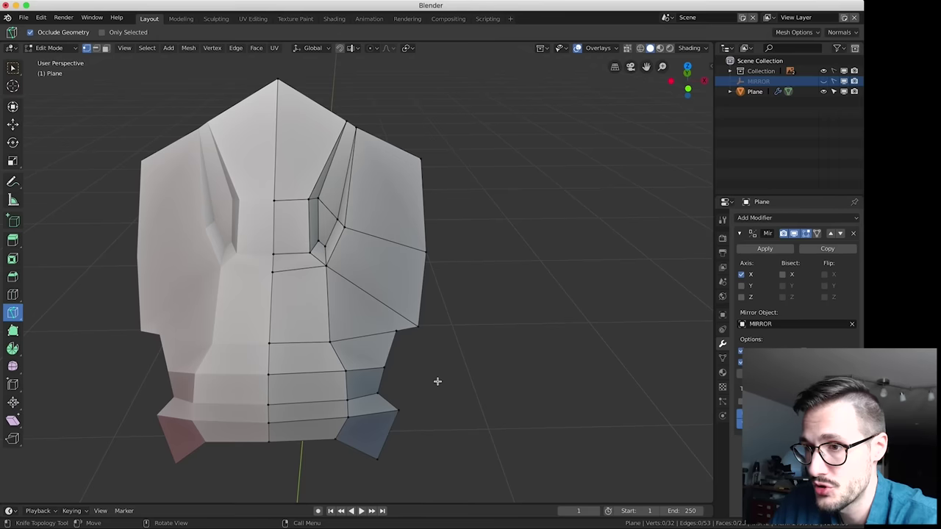
Add a centred vertical loop cut through the strip of faces between the centre line and the eye, then deselect it
key(ctrl+r)
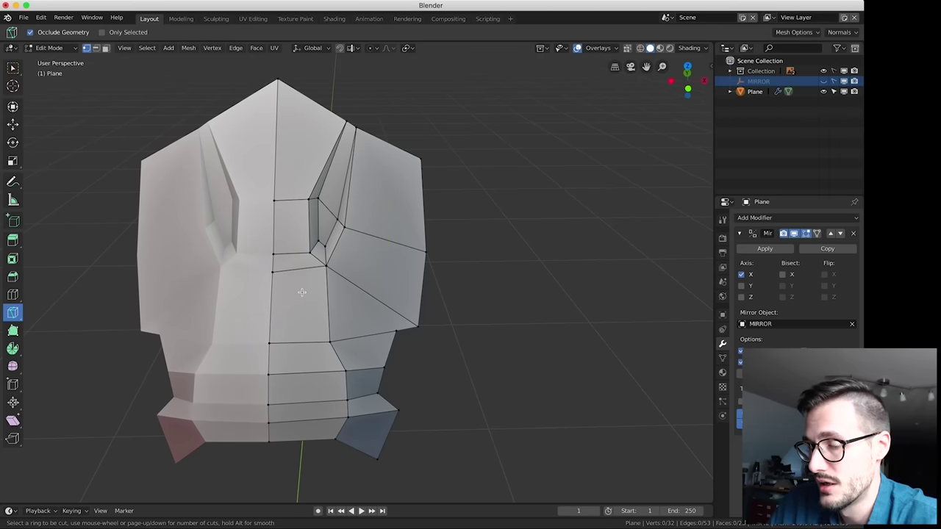
click(293, 249)
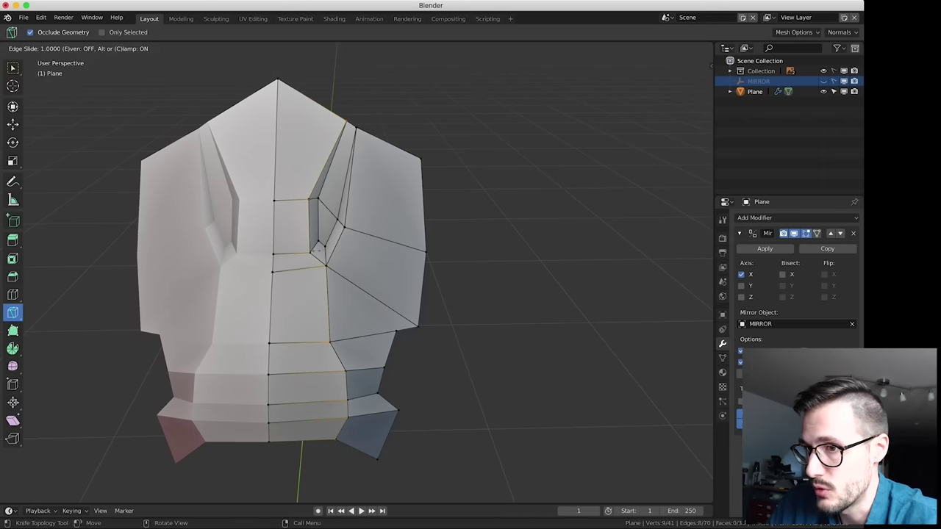
key(Escape)
middle_drag(443, 288, 422, 264)
key(Escape)
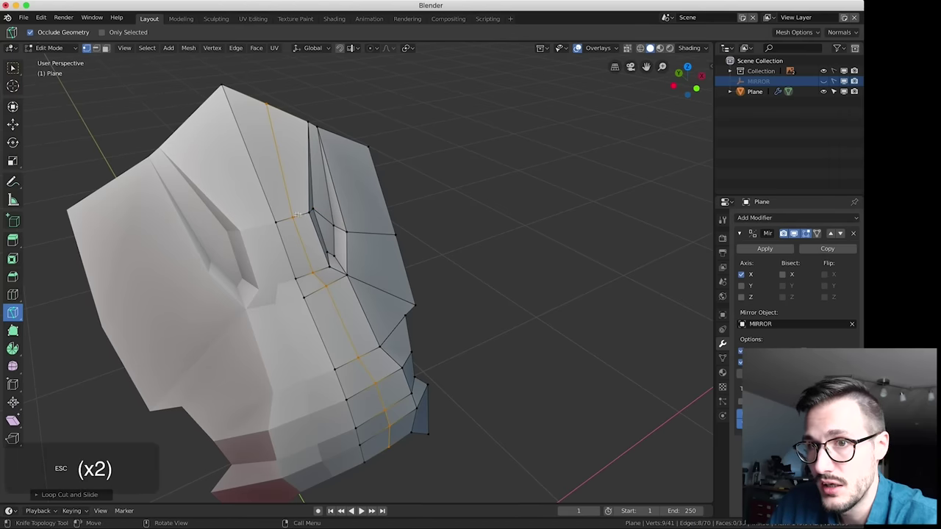
click(12, 67)
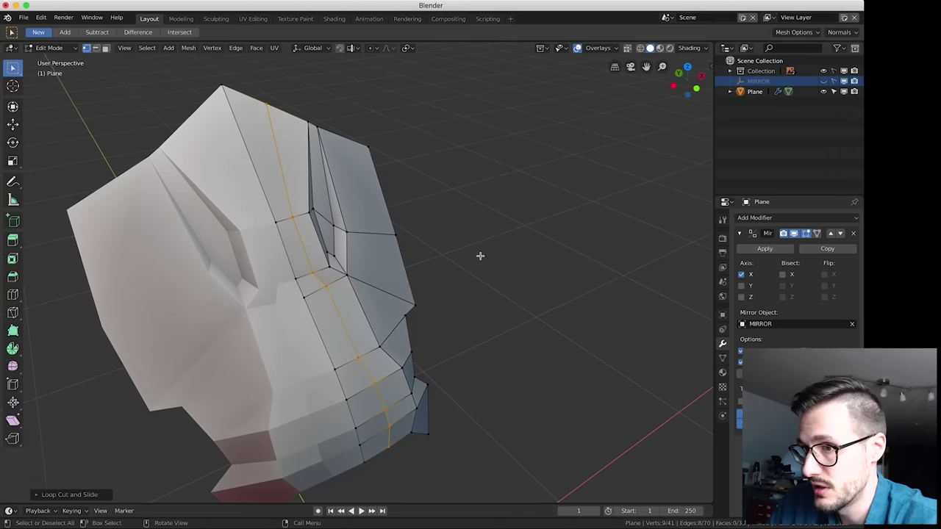
click(481, 257)
Examine the individual faces along both sides of the added loop on the forehead and nose
middle_drag(492, 321, 412, 309)
click(105, 48)
click(321, 160)
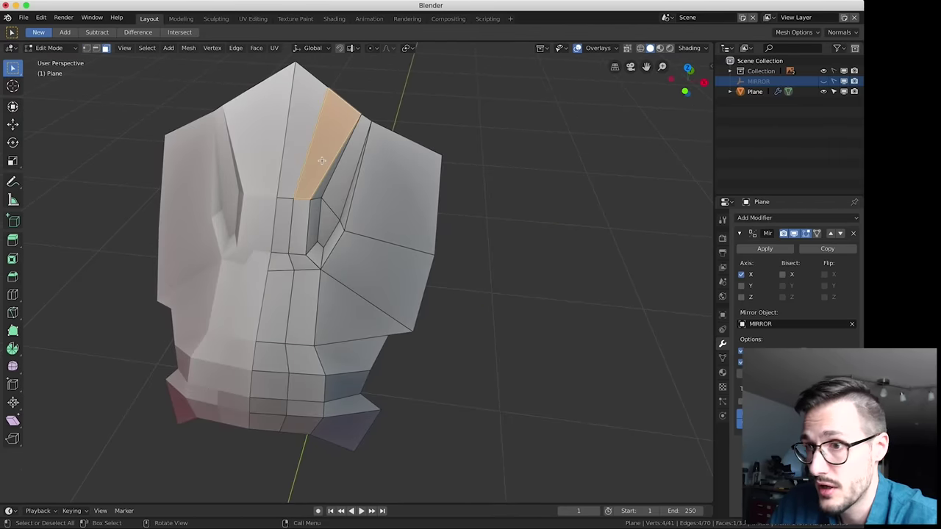
click(297, 148)
click(289, 220)
click(300, 230)
click(304, 262)
click(285, 261)
click(283, 300)
middle_drag(461, 250, 478, 275)
key(Tab)
key(Tab)
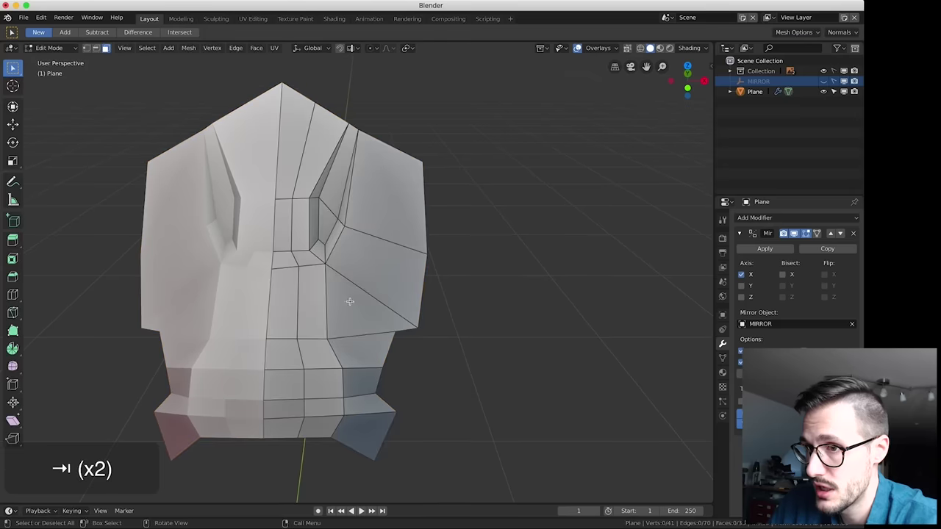
Move the added loop's uppermost vertex and the top centre vertex to the rounded forehead outline in the front reference
key(1)
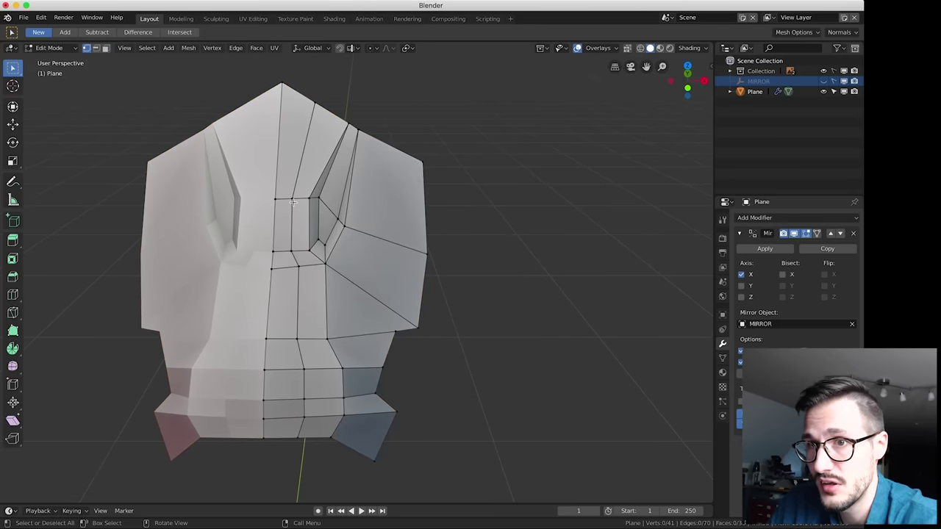
shift+click(295, 269)
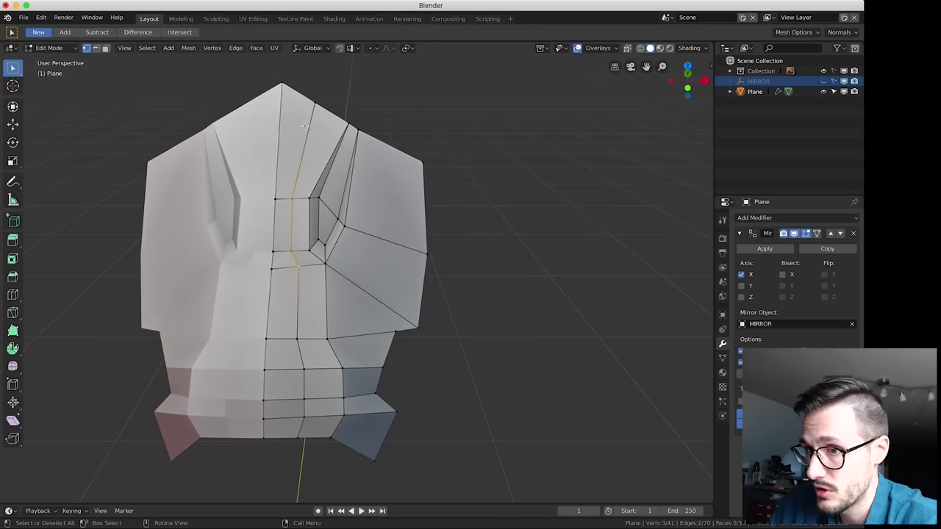
key(KP_1)
click(311, 122)
key(g)
key(g)
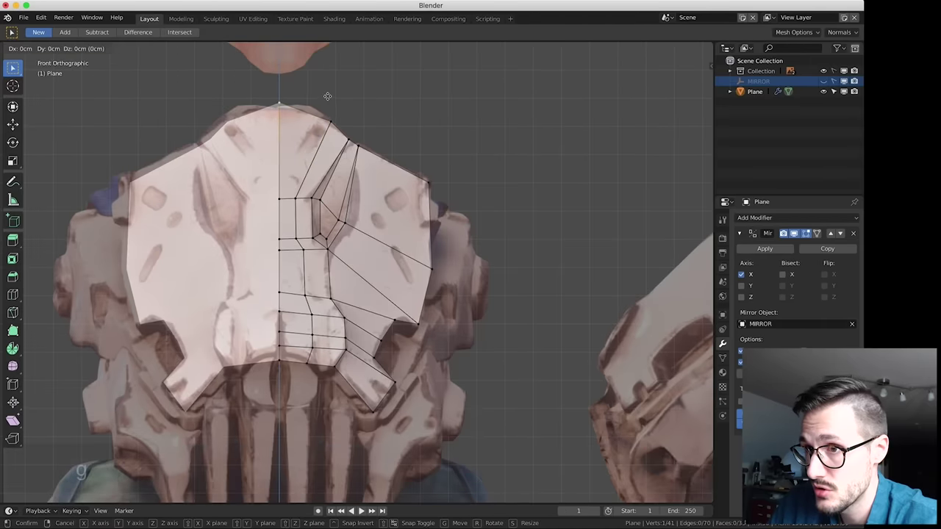
click(328, 120)
Nudge the two upper-edge vertices above the eye recess onto the outline of the front reference
click(350, 139)
key(g)
click(350, 141)
click(359, 145)
key(g)
click(360, 143)
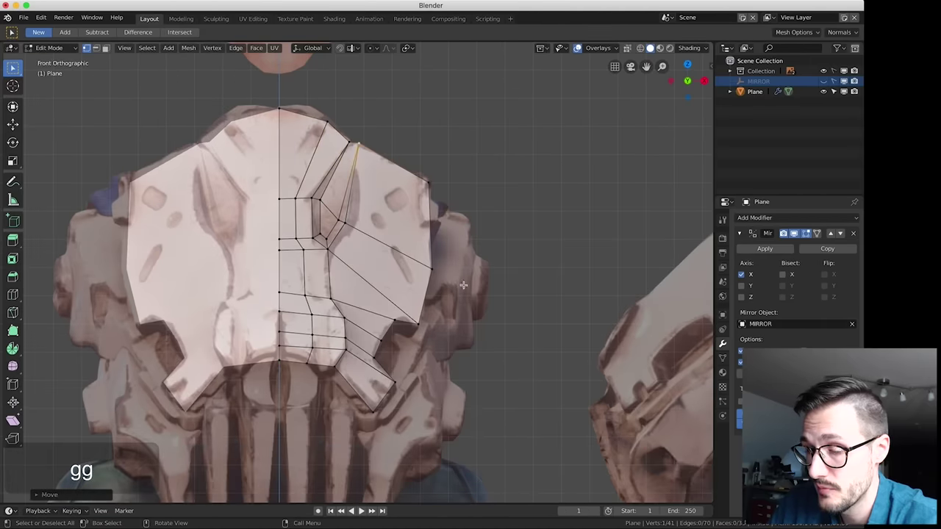
Fit the cheek's lower outer corner and the neighbouring notch vertices to the front reference
click(416, 323)
key(g)
click(419, 325)
click(395, 320)
key(g)
click(395, 318)
click(381, 340)
key(g)
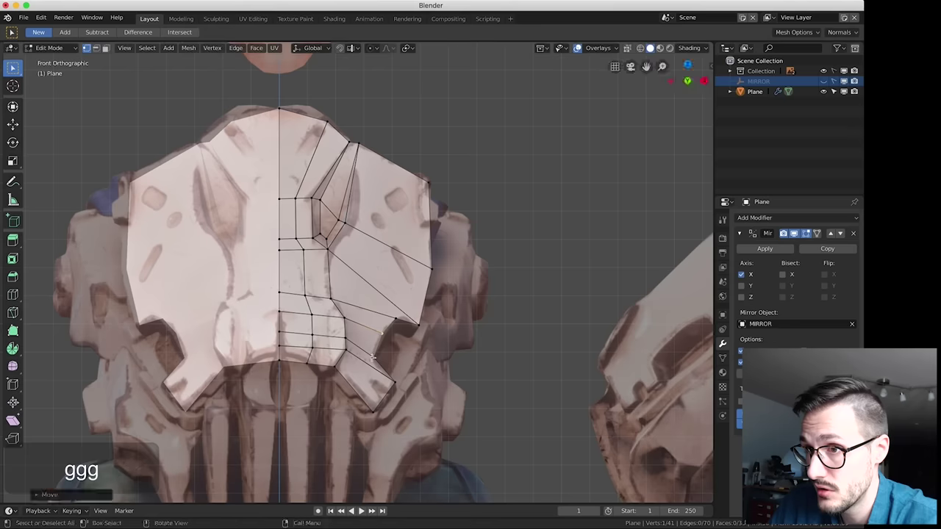
Adjust the two outer corner vertices of the lower side block to the front reference
click(393, 382)
key(g)
click(395, 383)
click(373, 410)
key(g)
click(374, 409)
Move the plate's bottom-edge vertices to follow the arch above the mouth opening in the front reference
click(336, 367)
key(g)
key(g)
click(306, 365)
key(g)
click(304, 369)
click(308, 364)
key(g)
click(309, 360)
click(281, 360)
key(g)
click(283, 359)
Raise the two centre-line vertices above the bottom edge to even out the snout rows
click(280, 346)
key(g)
click(280, 342)
click(278, 331)
key(g)
click(279, 329)
Raise the added loop's lower snout vertices to line up with the rows at the centre line
click(314, 337)
key(g)
key(g)
click(313, 331)
click(313, 347)
key(g)
key(g)
click(309, 329)
key(g)
click(385, 337)
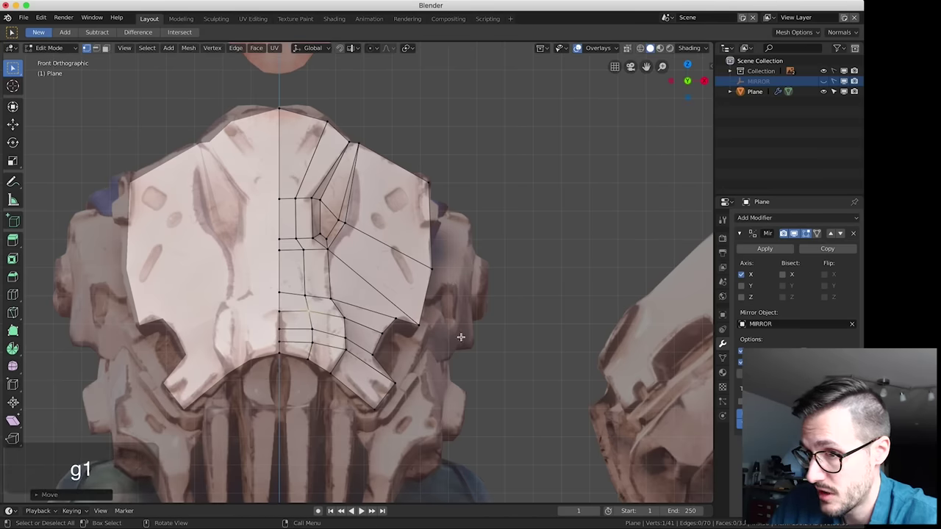
Reposition the lower snout vertices in the side view to follow the reference profile
key(3)
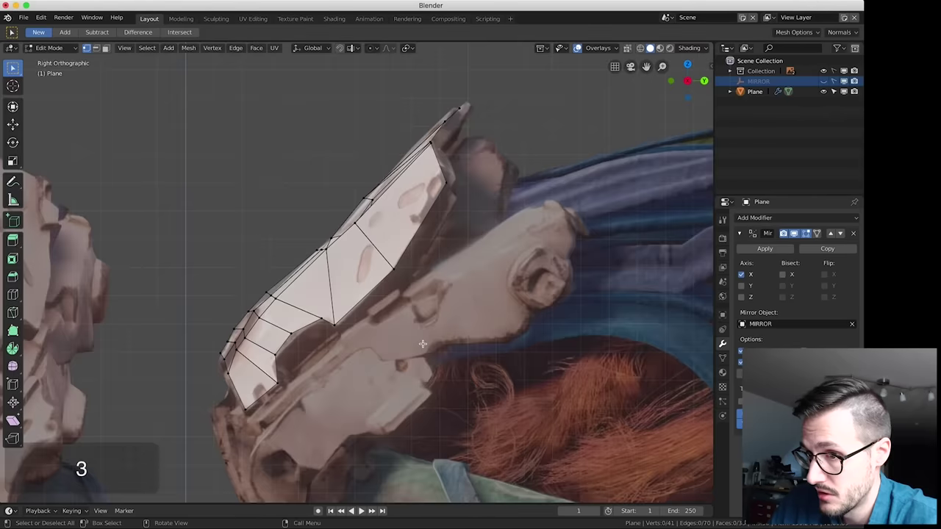
click(252, 312)
key(g)
click(242, 332)
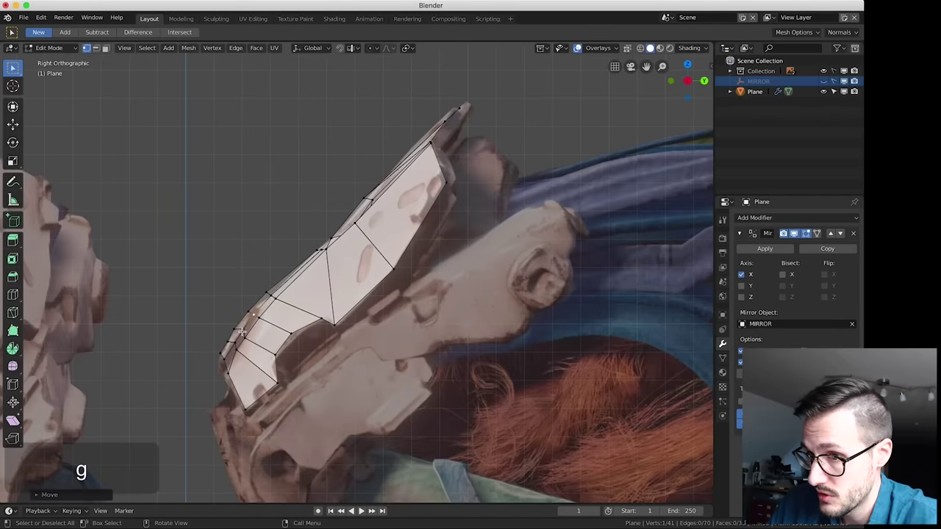
key(g)
key(g)
click(235, 349)
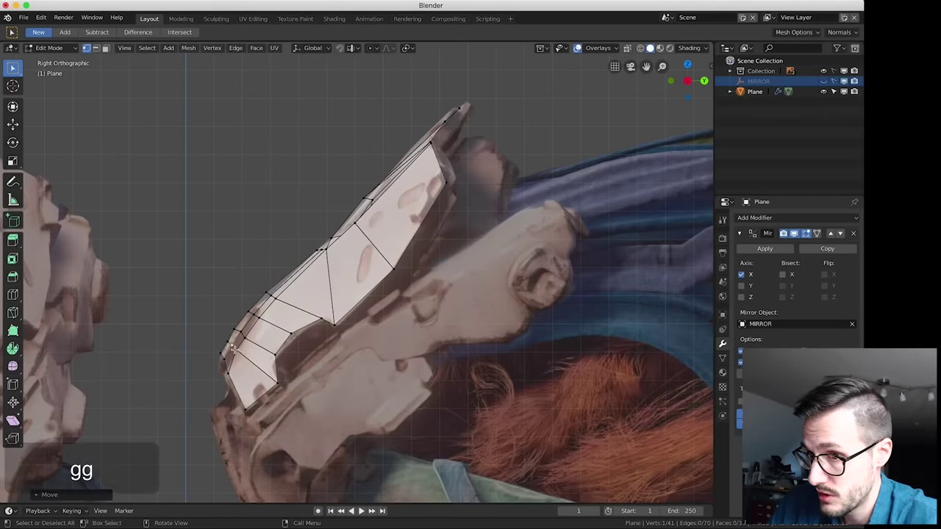
Move the six ridge vertices from the eye's outer side down along the snout together along Y
click(328, 252)
shift+click(347, 251)
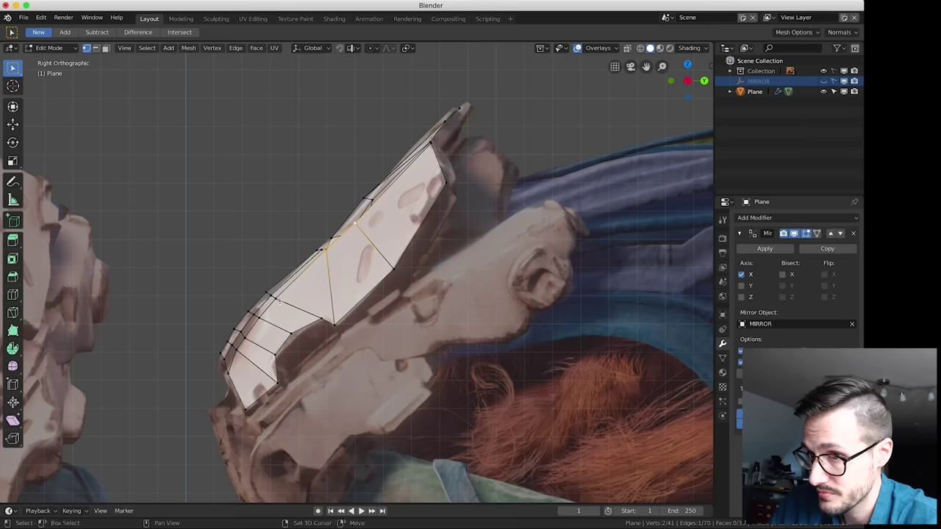
shift+click(259, 318)
shift+click(246, 339)
shift+click(236, 351)
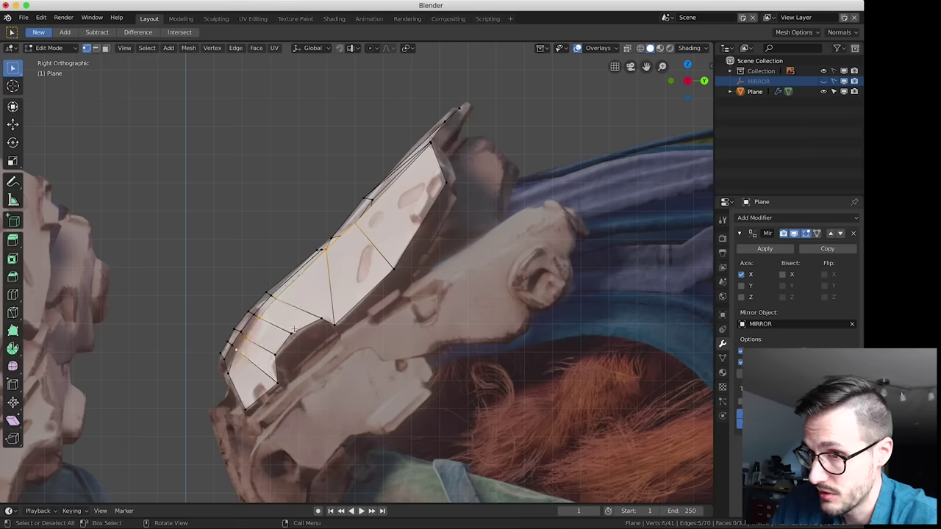
key(g)
key(y)
click(300, 333)
key(Tab)
middle_drag(325, 345, 344, 336)
key(Tab)
key(Tab)
Extrude the vertices along the front plate's outer border about 4.7 cm along Y and -3.7 cm along Z in the side view
key(3)
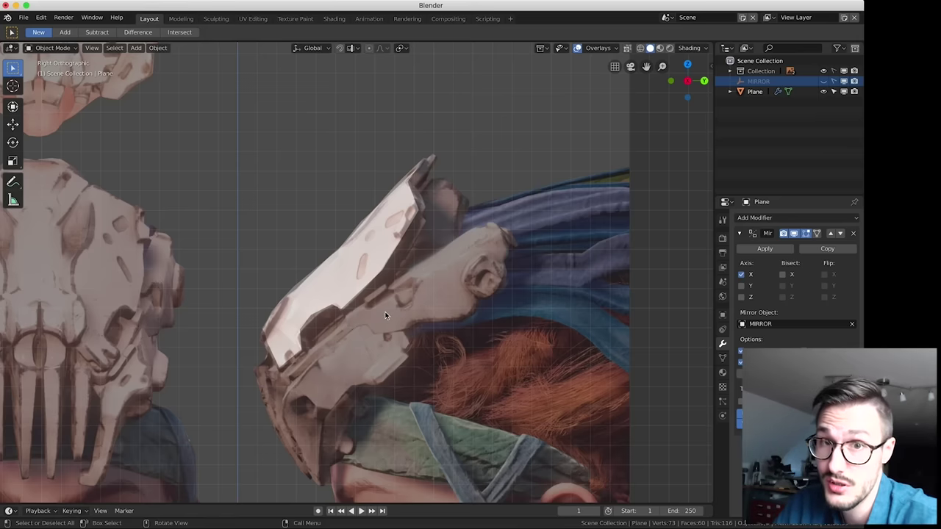
key(Tab)
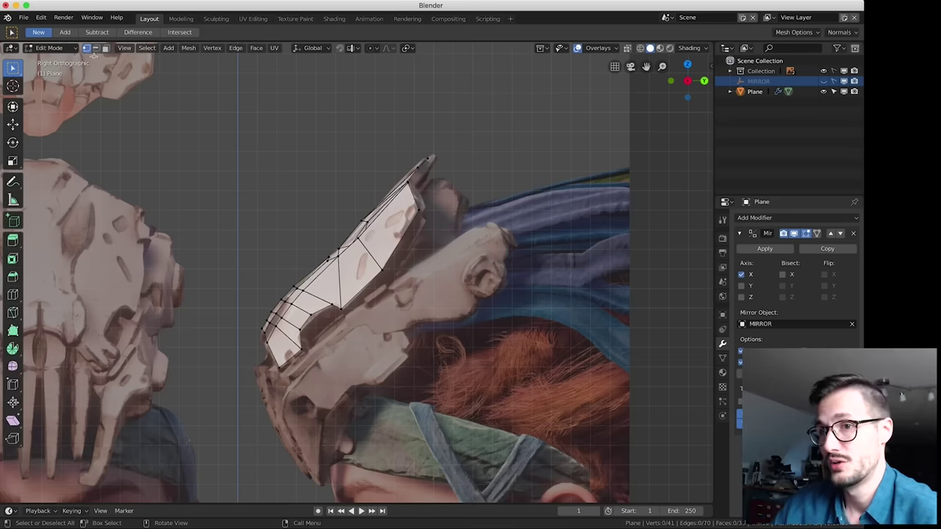
middle_drag(457, 164, 397, 145)
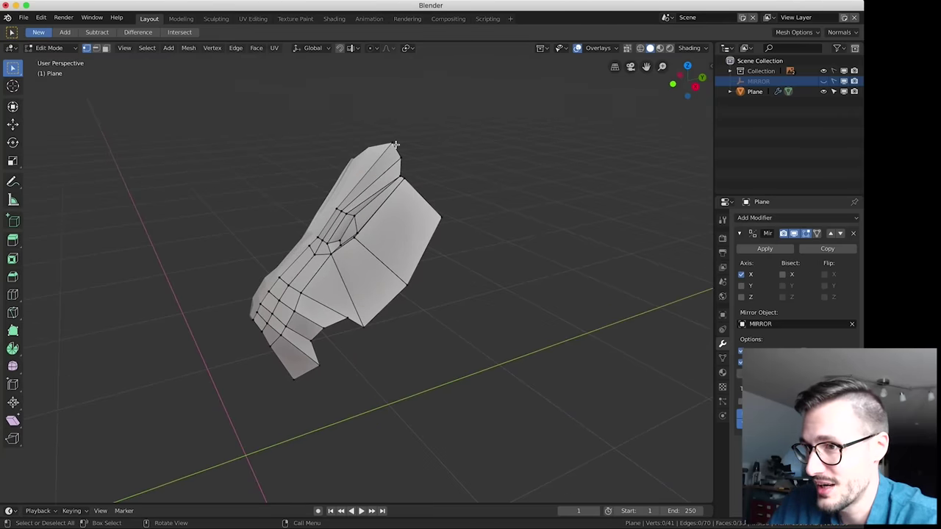
shift+click(400, 155)
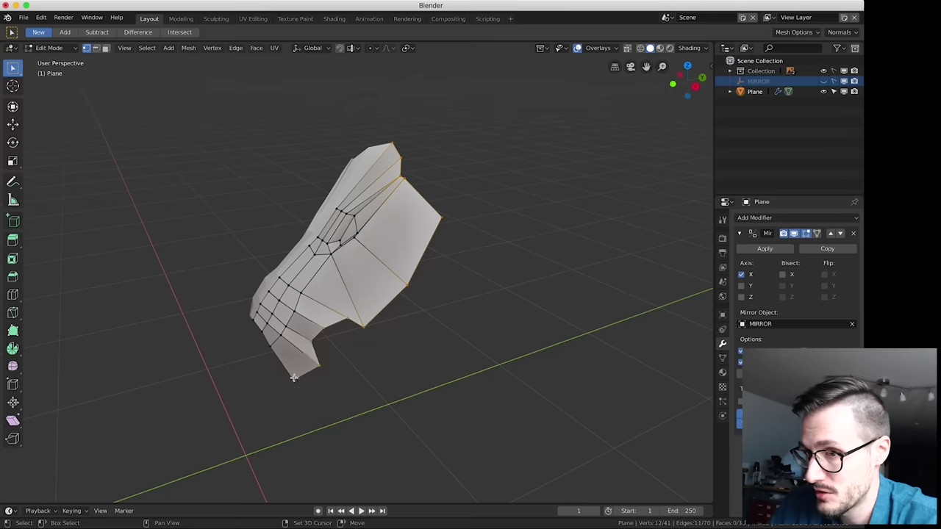
shift+click(262, 334)
shift+click(253, 319)
mouse_move(436, 288)
middle_down()
mouse_move(288, 326)
mouse_move(451, 283)
mouse_move(437, 288)
middle_up()
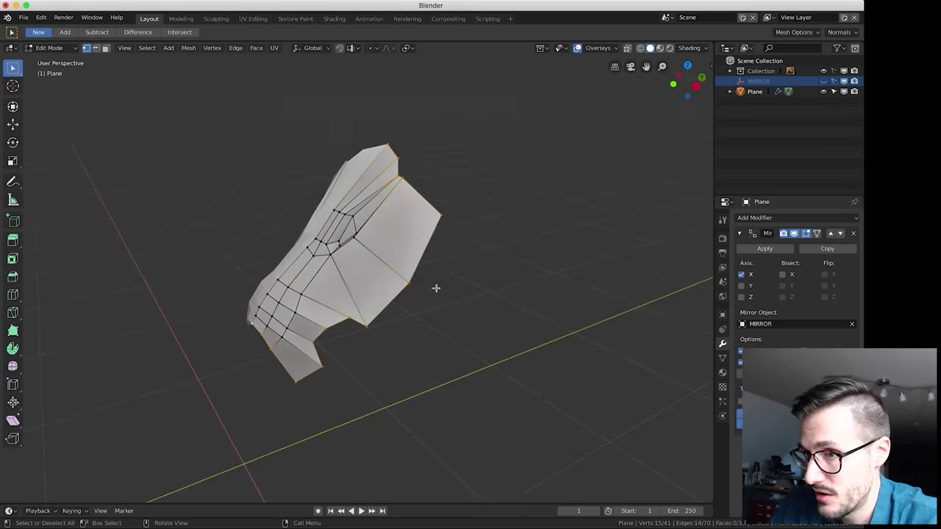
key(KP_3)
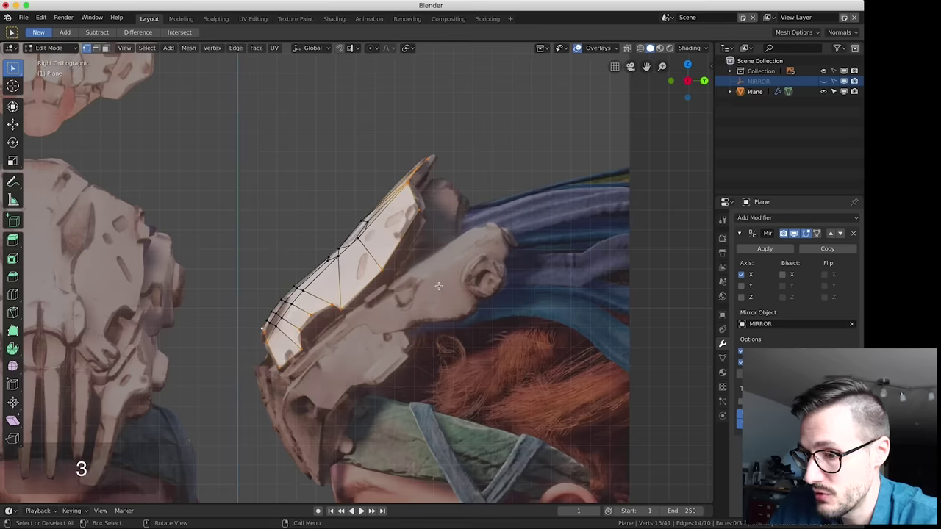
key(e)
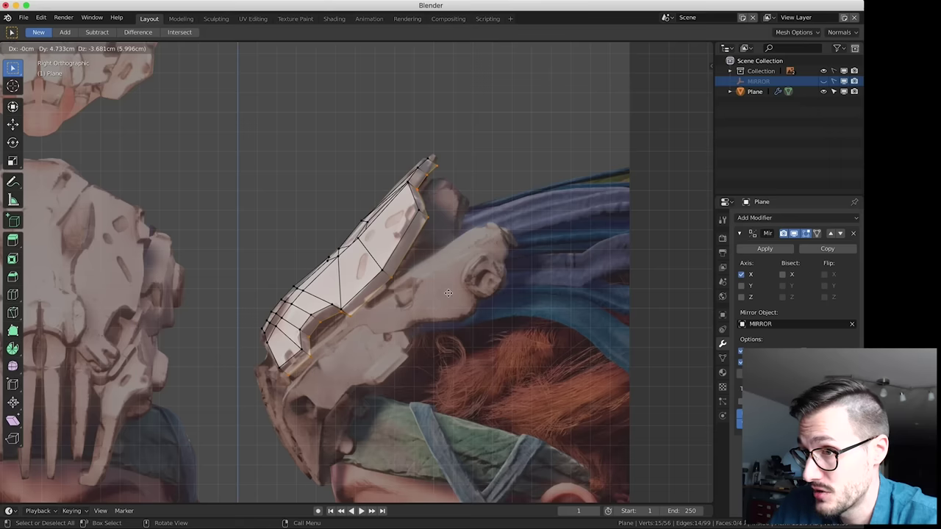
click(448, 293)
key(Tab)
middle_drag(458, 330, 450, 355)
key(1)
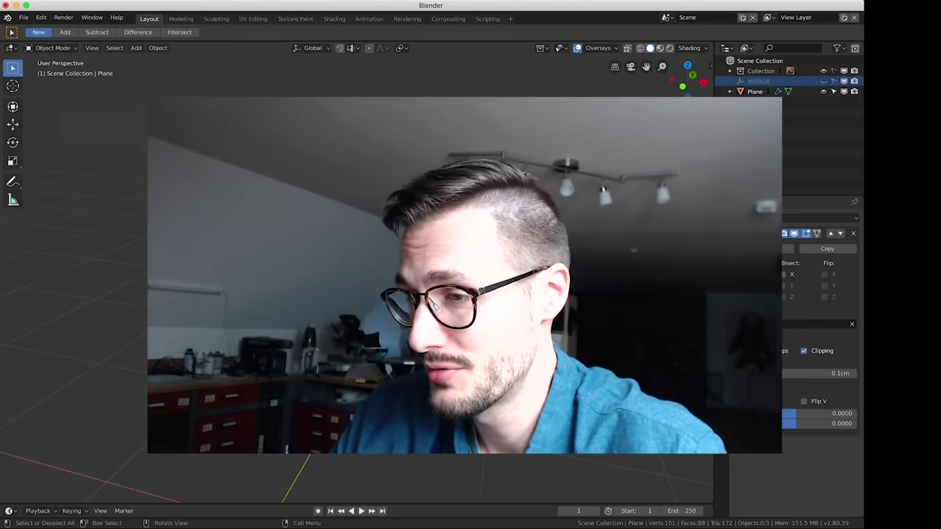
key(Tab)
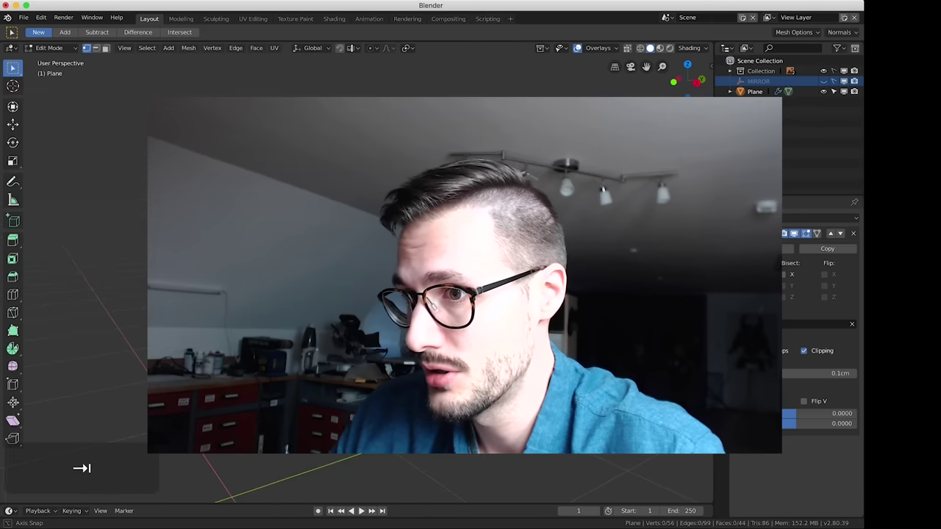
key(Tab)
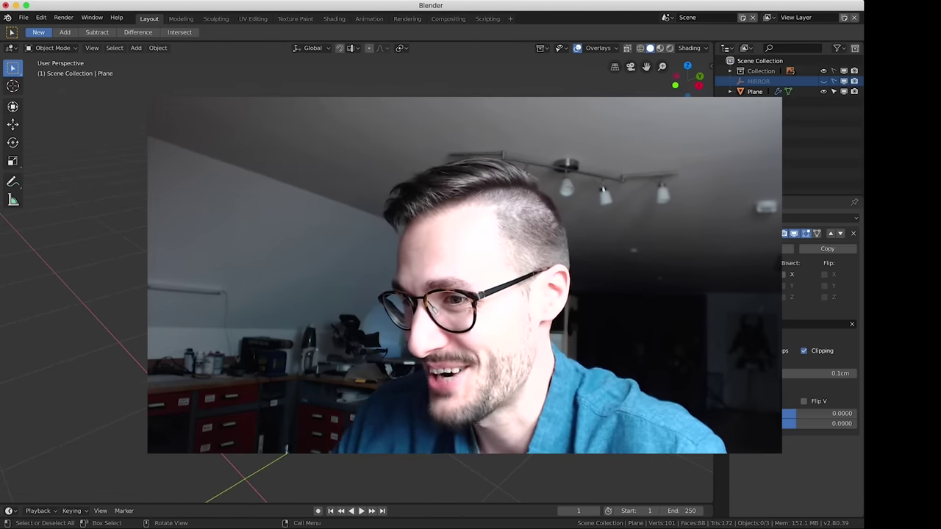
key(Tab)
key(Tab)
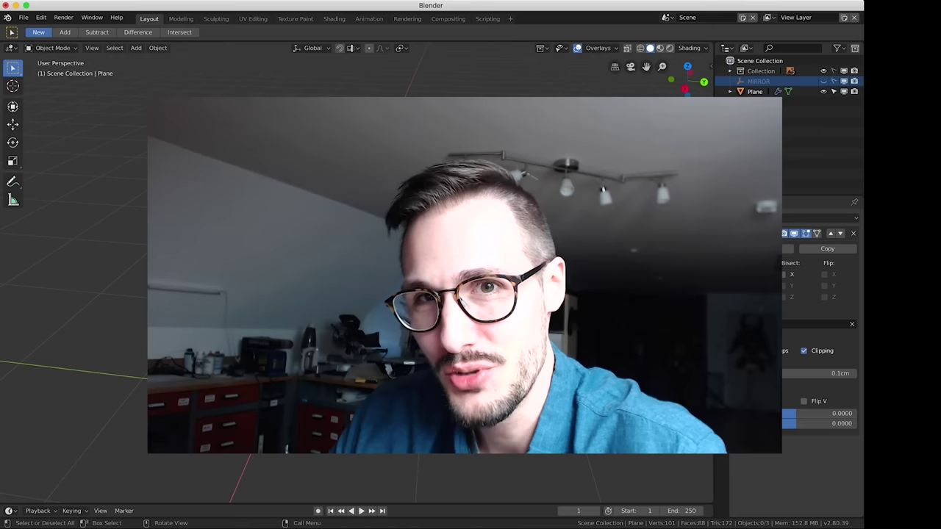
middle_drag(411, 294, 503, 294)
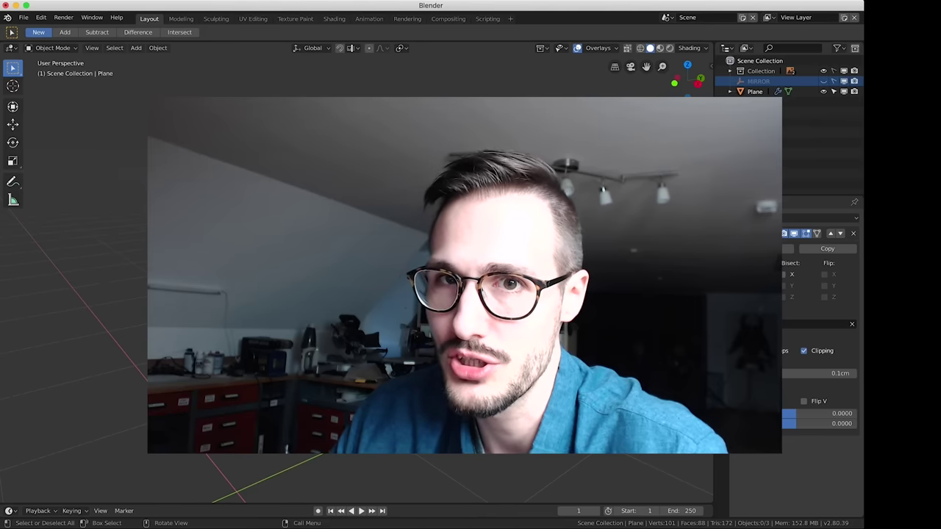
middle_drag(412, 294, 430, 294)
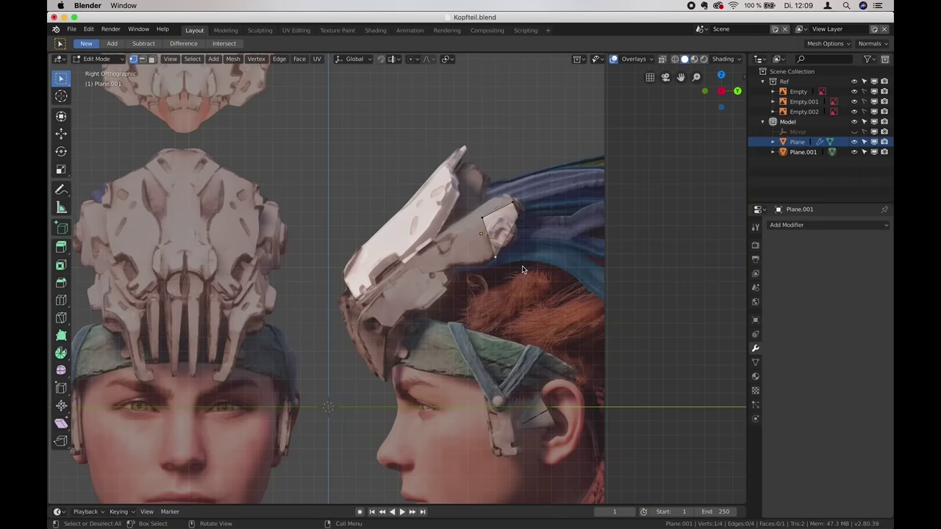
Extend the side plate forward in the side view by extruding its vertices along the reference's outline
key(g)
click(537, 305)
click(483, 252)
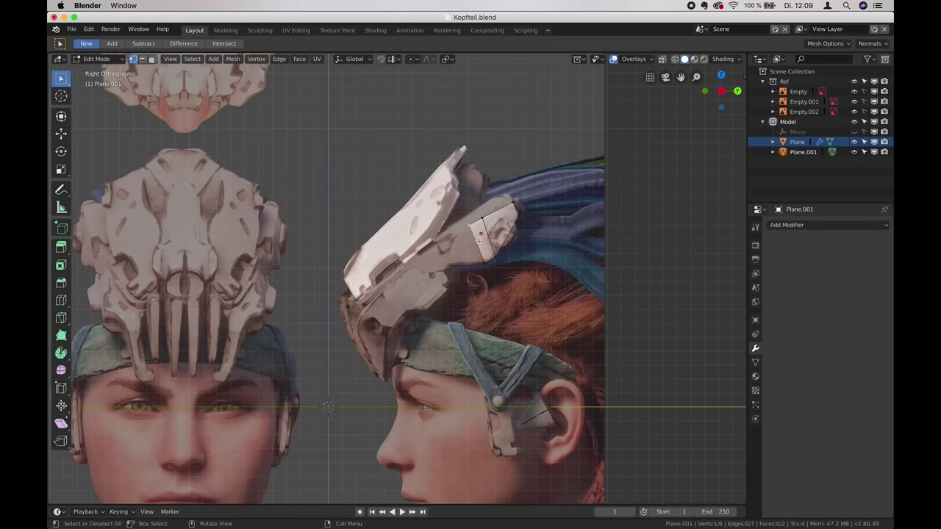
key(e)
click(500, 273)
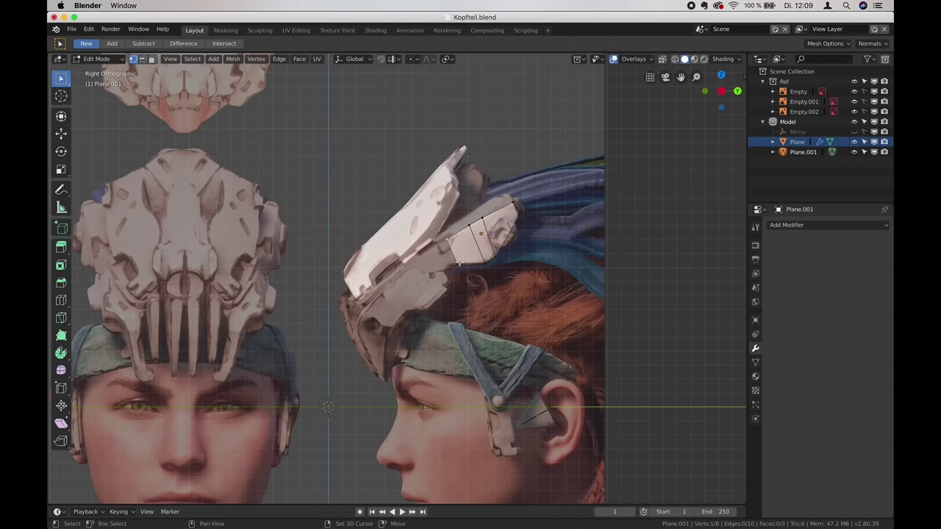
key(e)
click(474, 290)
key(e)
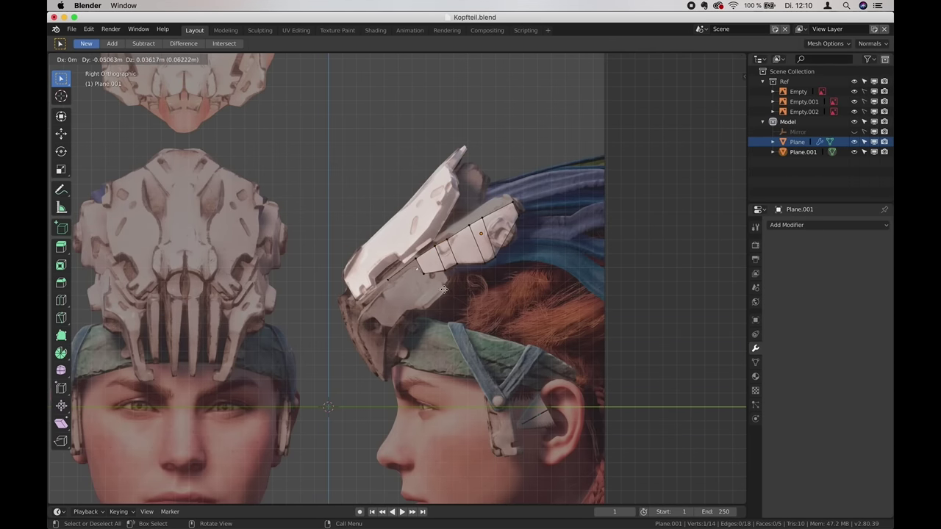
click(427, 287)
Subdivide the side plate's narrow front edge and reposition the new vertex on the reference outline
key(2)
click(407, 267)
right_click(407, 269)
click(406, 269)
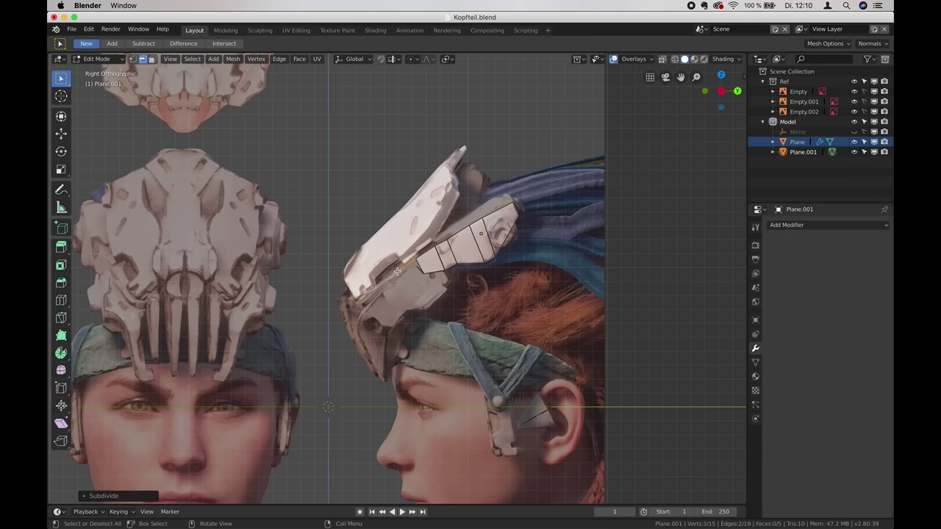
key(1)
click(412, 262)
key(g)
click(412, 262)
Extrude the repositioned vertex forward along the side plate's narrow strip and fill the face beside it
key(e)
click(388, 282)
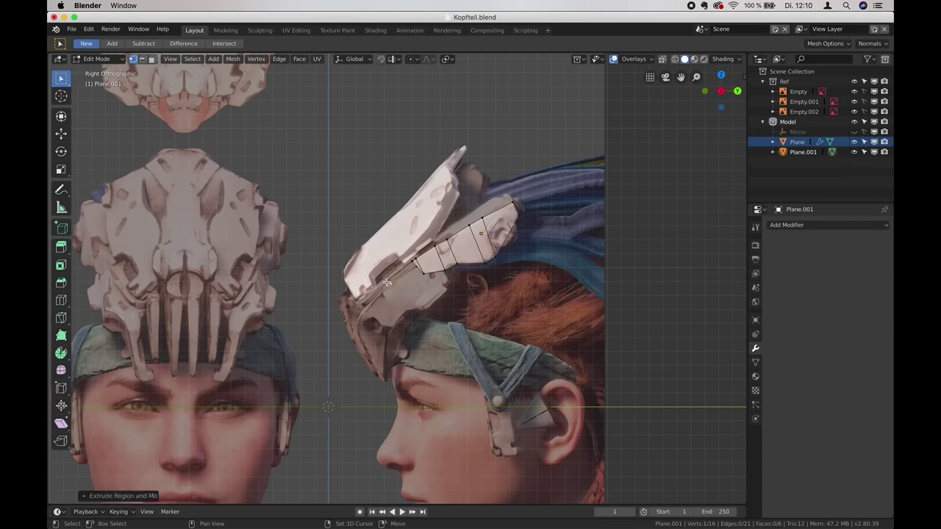
key(f)
Move the side plate's upper edge vertices along X in the front view to match the reference
shift+click(414, 260)
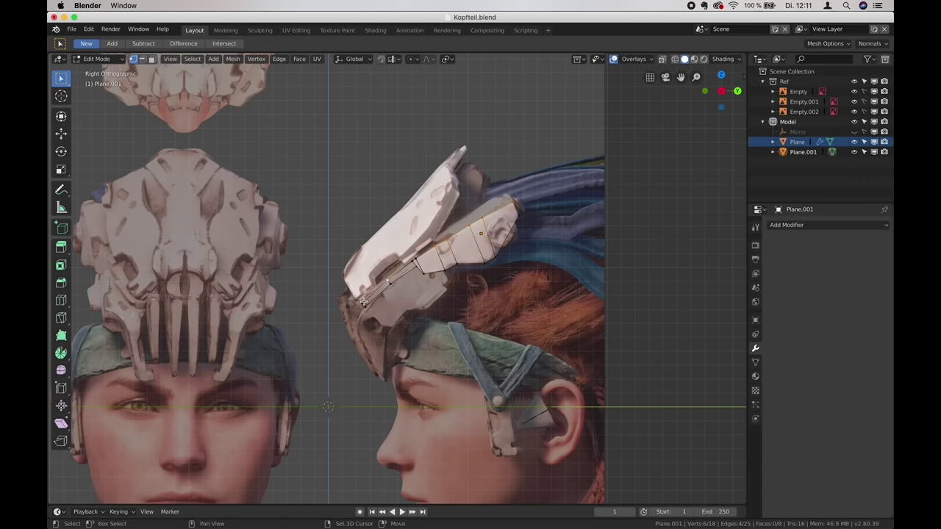
shift+click(363, 302)
key(KP_1)
key(g)
key(x)
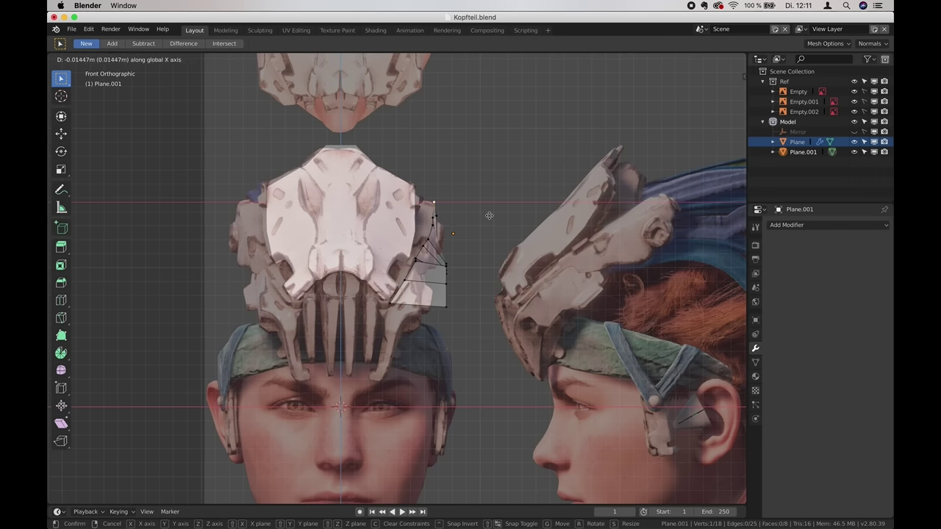
click(489, 214)
Turn on X-ray and move the side plate's remaining vertices along X onto the front reference's outline
key(KP_3)
key(KP_1)
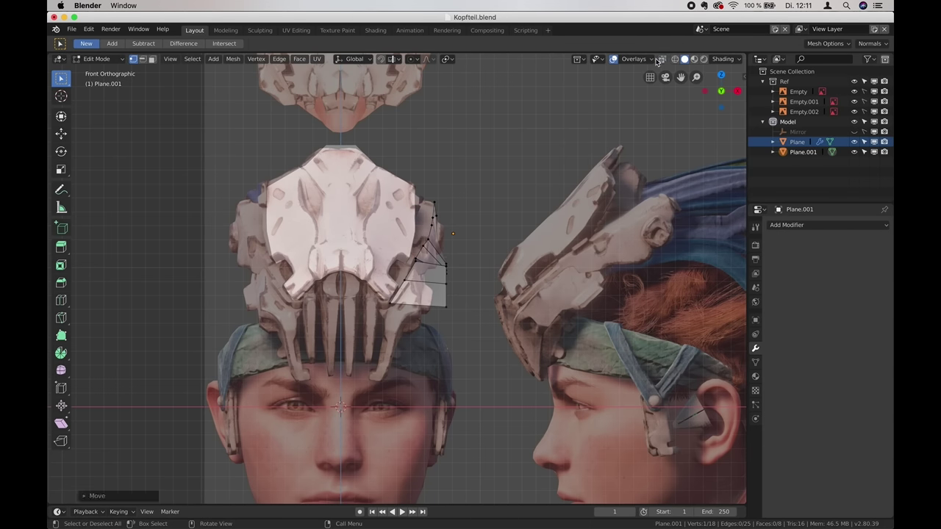
click(661, 59)
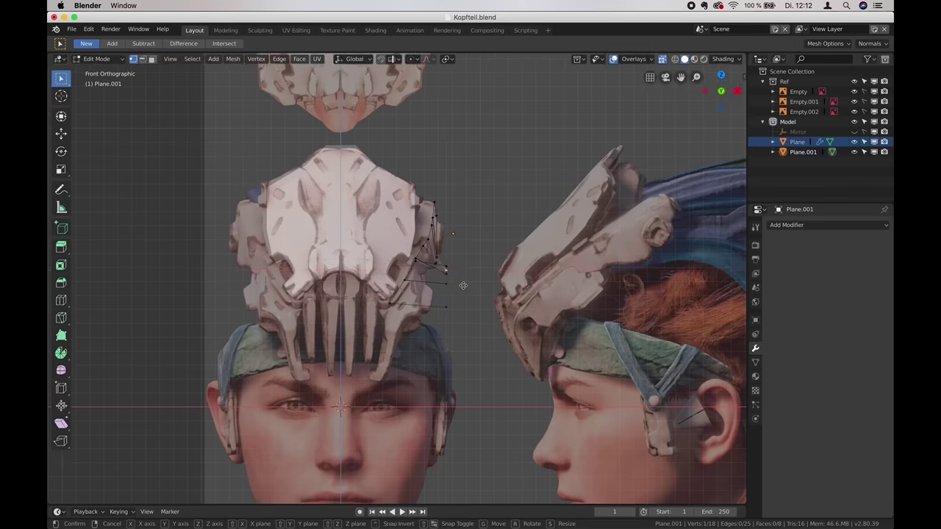
key(g)
key(x)
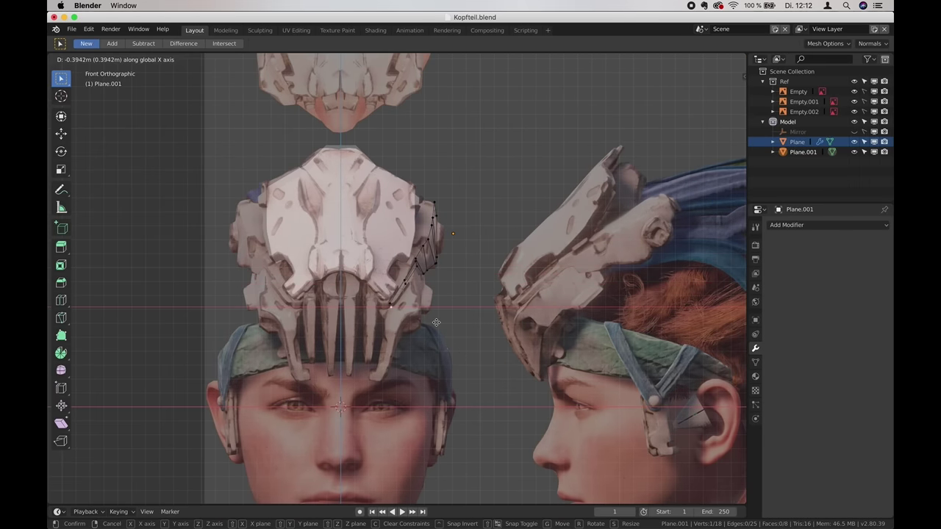
click(496, 237)
click(497, 238)
middle_drag(691, 130, 625, 142)
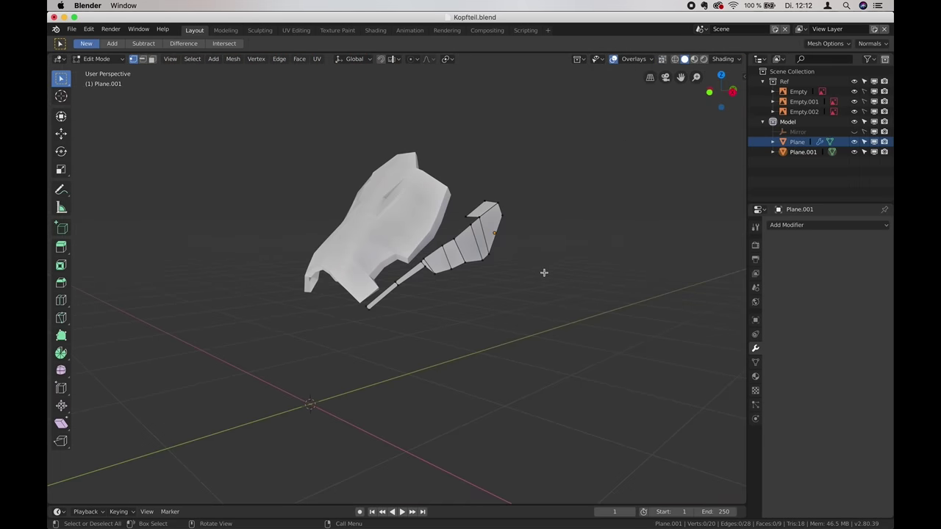
Reposition the two top vertices of the central tooth in the front view to match the reference
scroll(544, 273, up, 10)
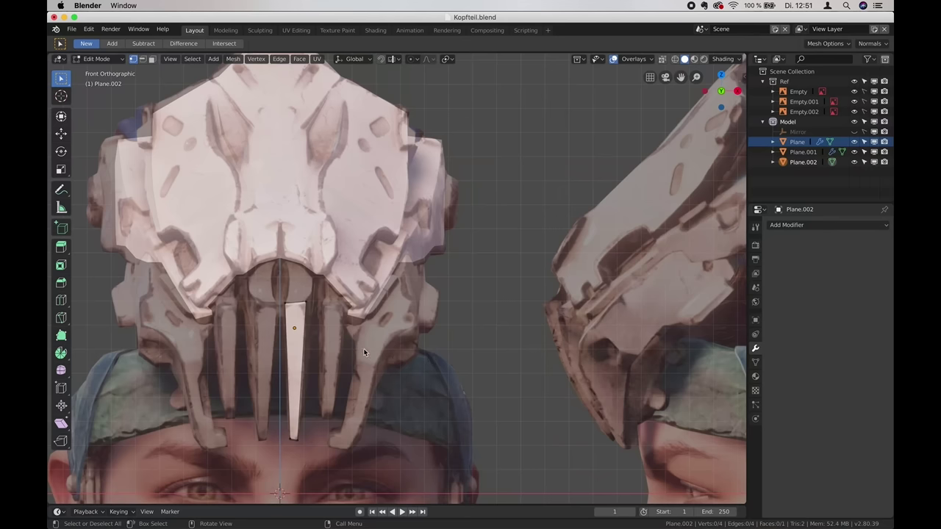
click(306, 302)
shift+click(287, 303)
key(g)
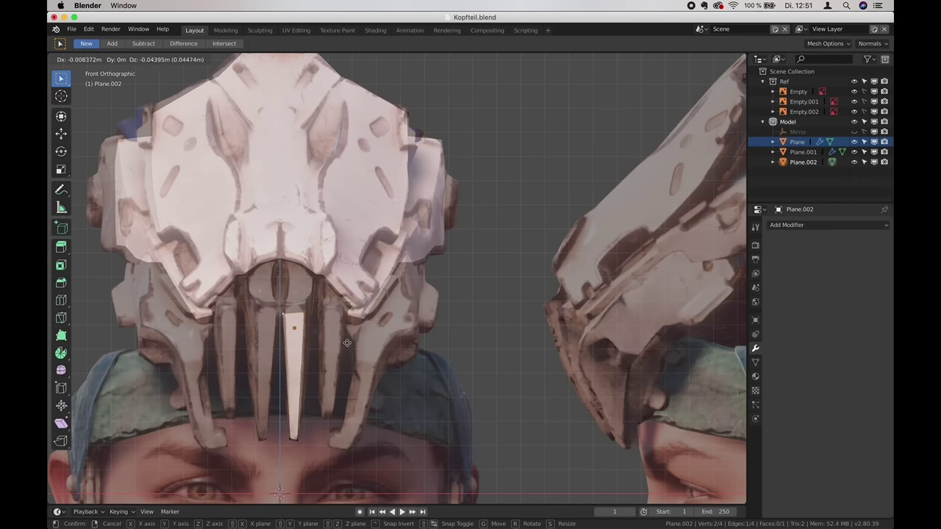
click(333, 372)
Add three horizontal loop cuts across the central tooth, spaced along its length
key(ctrl+r)
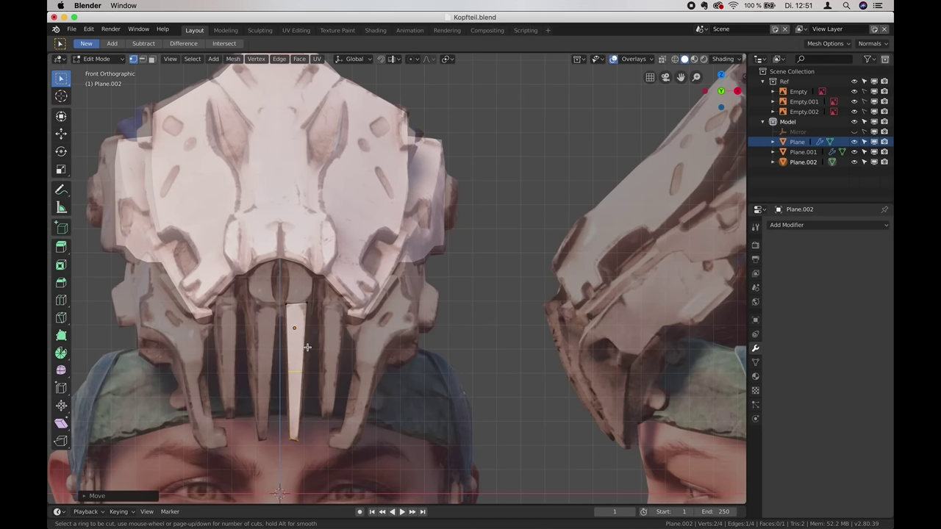
click(295, 360)
click(295, 328)
key(ctrl+r)
click(298, 385)
click(298, 366)
key(ctrl+r)
click(300, 402)
Move the central tooth's cut rows along Y in the side view to follow the curved reference profile
key(KP_3)
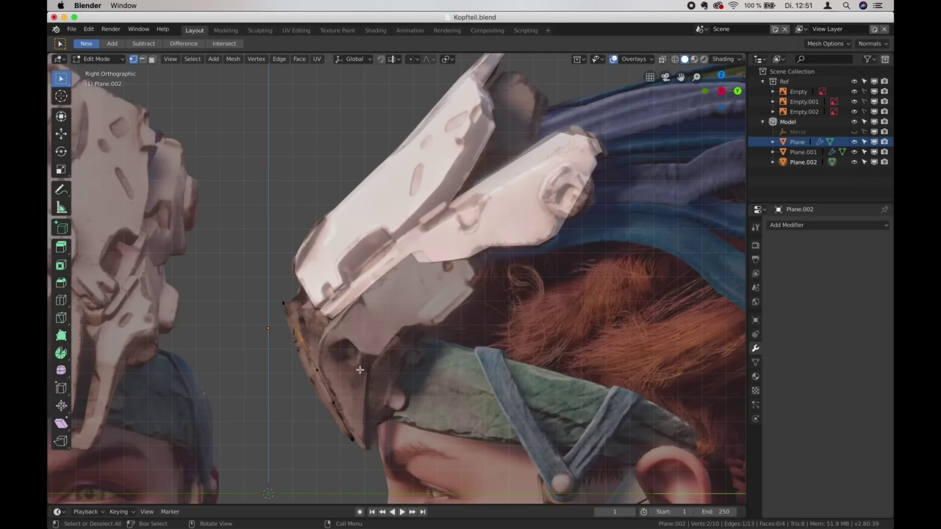
key(g)
key(y)
click(352, 370)
click(318, 370)
key(alt+z)
key(g)
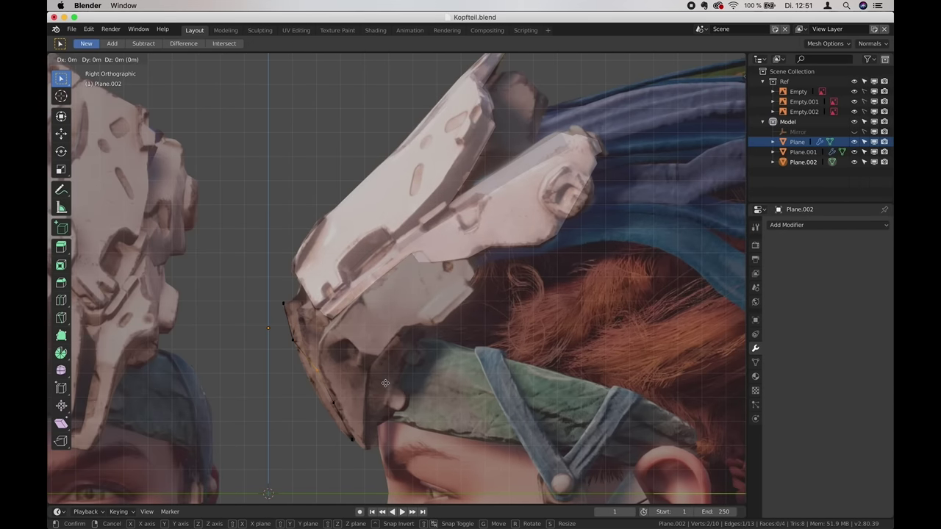
key(y)
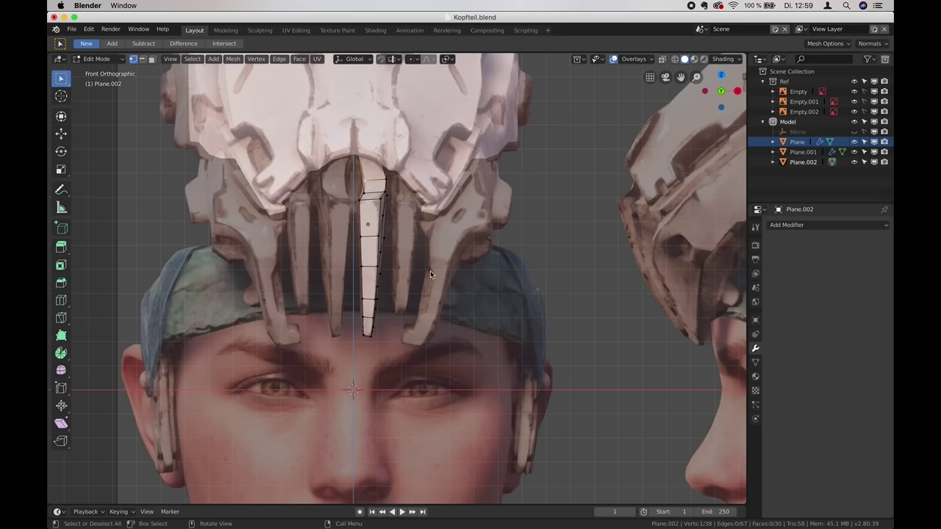
middle_drag(430, 271, 454, 260)
click(454, 260)
key(Tab)
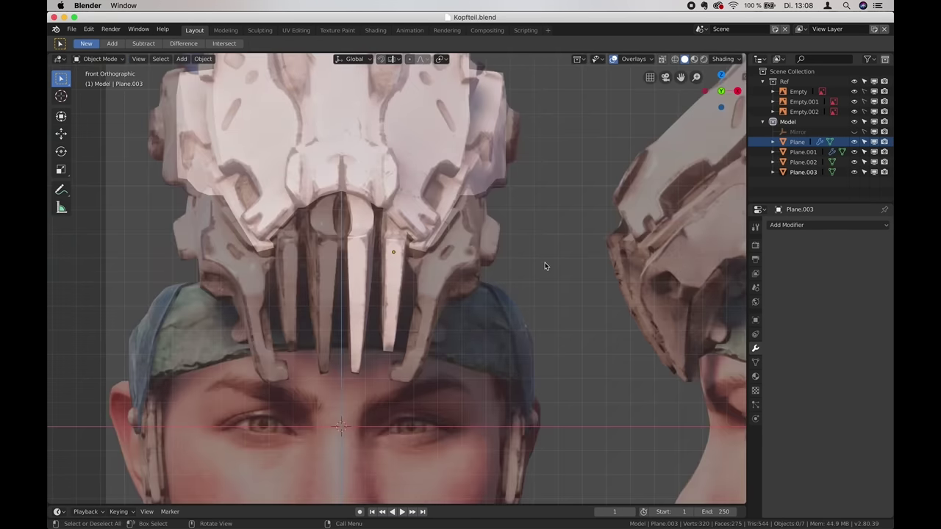
mouse_move(545, 266)
middle_down()
mouse_move(532, 275)
mouse_move(515, 265)
mouse_move(472, 270)
mouse_move(542, 264)
middle_up()
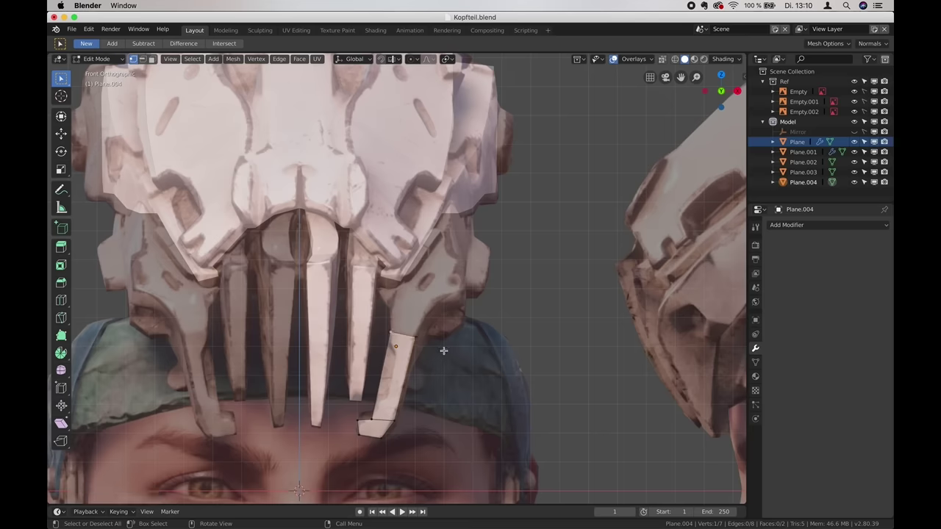
Extend the outer jaw piece upward in the front view by moving and extruding its top vertices along the reference
key(g)
click(468, 345)
key(e)
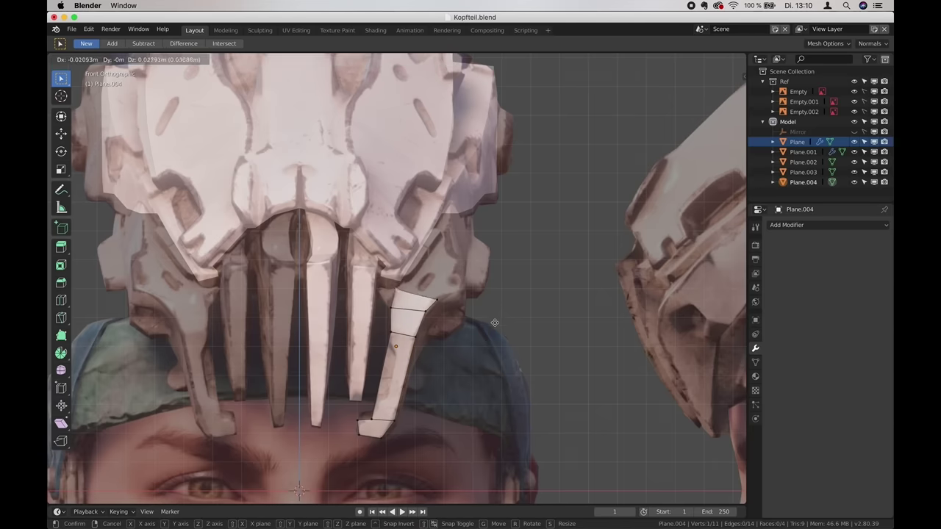
click(488, 322)
Move the jaw piece's selected vertices along Y in the side view to match the reference depth, and finish mesh editing
key(KP_3)
key(g)
key(y)
click(285, 299)
key(KP_1)
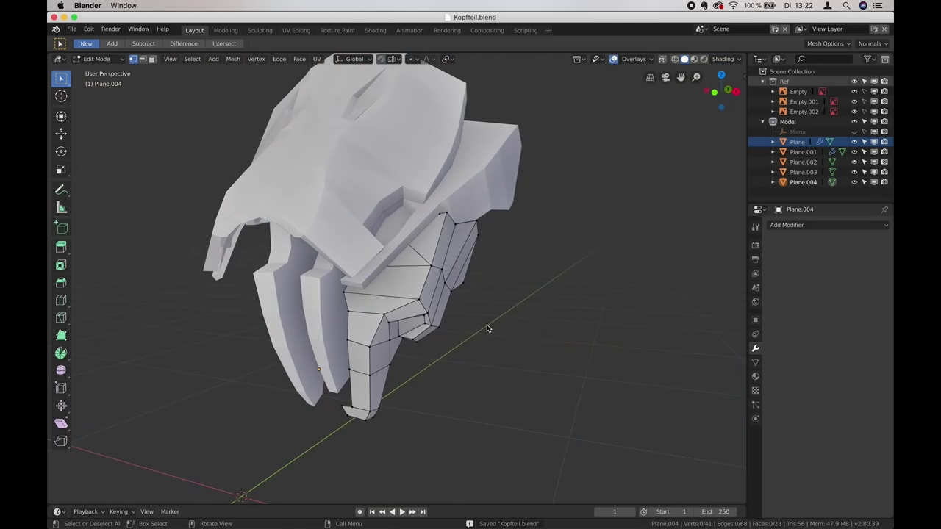
middle_drag(488, 326, 469, 314)
key(Tab)
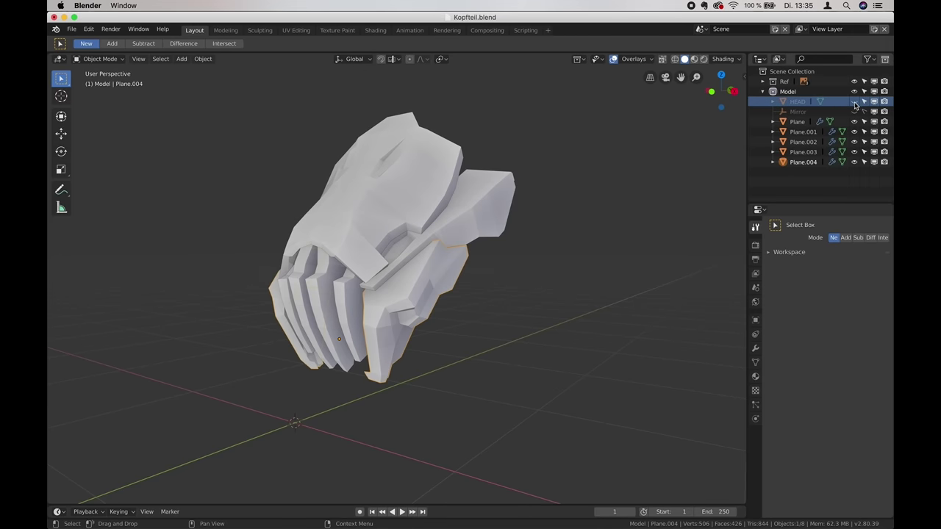
Show the hidden HEAD object and inspect how the helmet pieces sit on it
click(855, 105)
scroll(617, 318, down, 3)
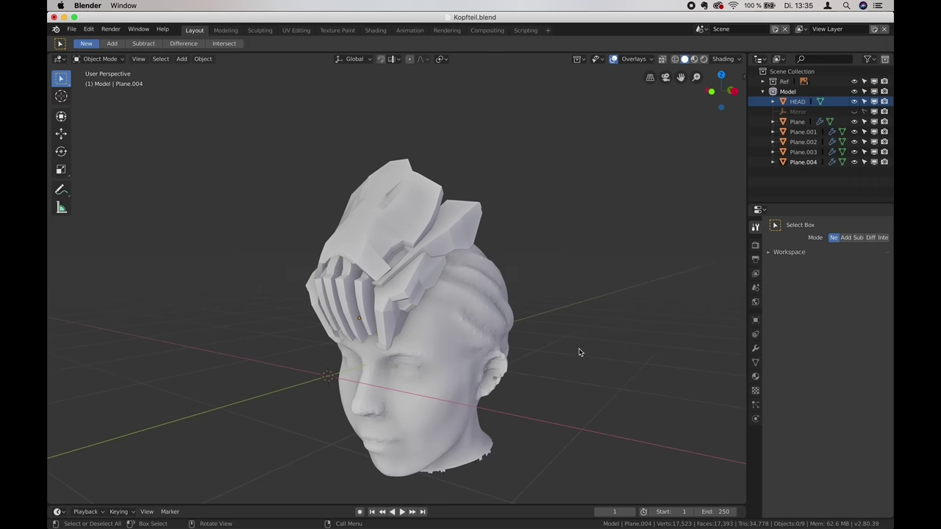
middle_drag(581, 372, 603, 365)
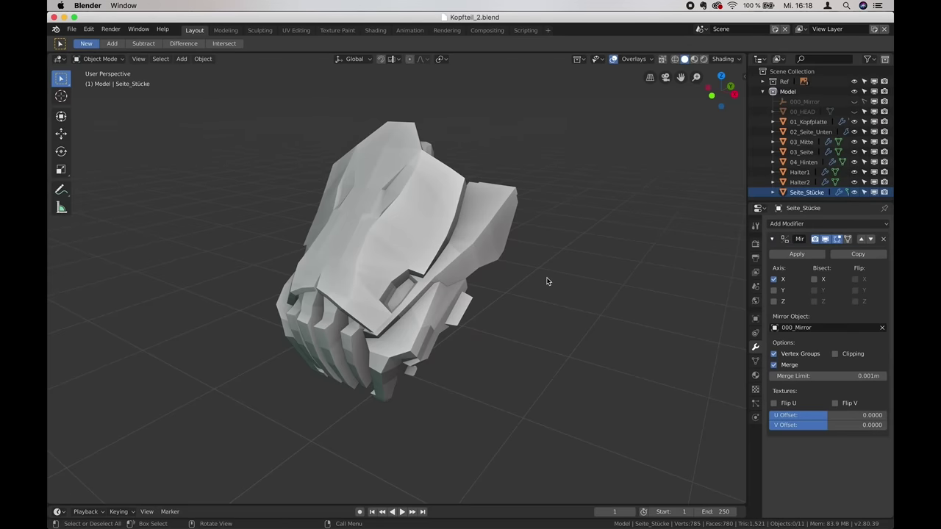
Show the hidden helmet parts 02_Seite_Unten, 03_Mitte and 03_Seite on the head one after another
middle_drag(548, 279, 565, 313)
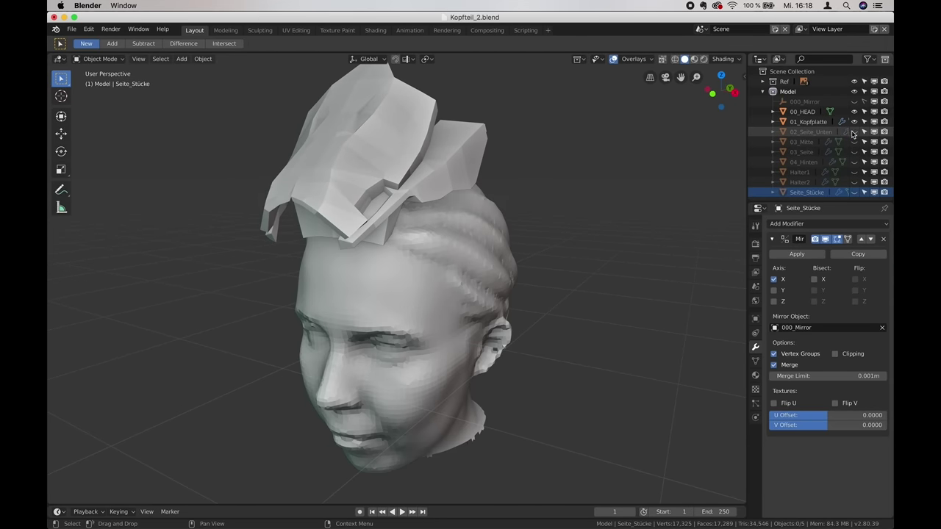
click(855, 132)
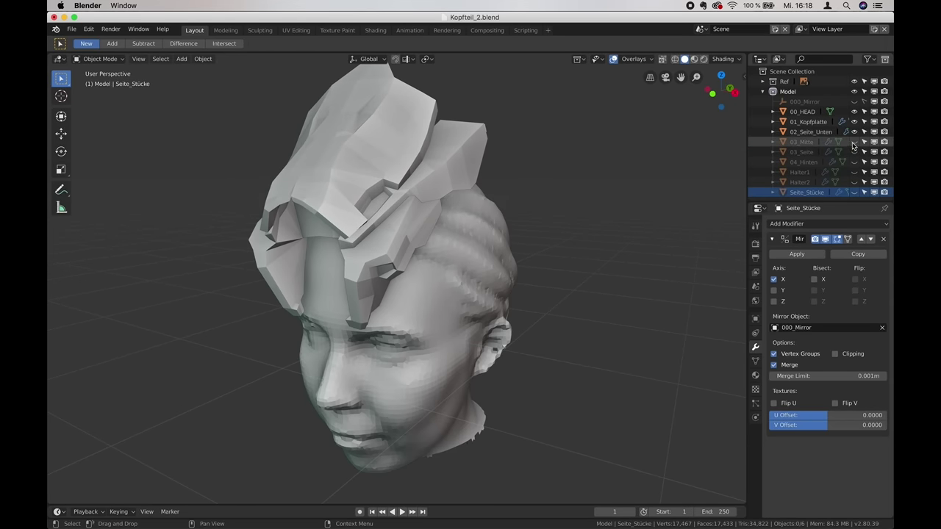
click(855, 142)
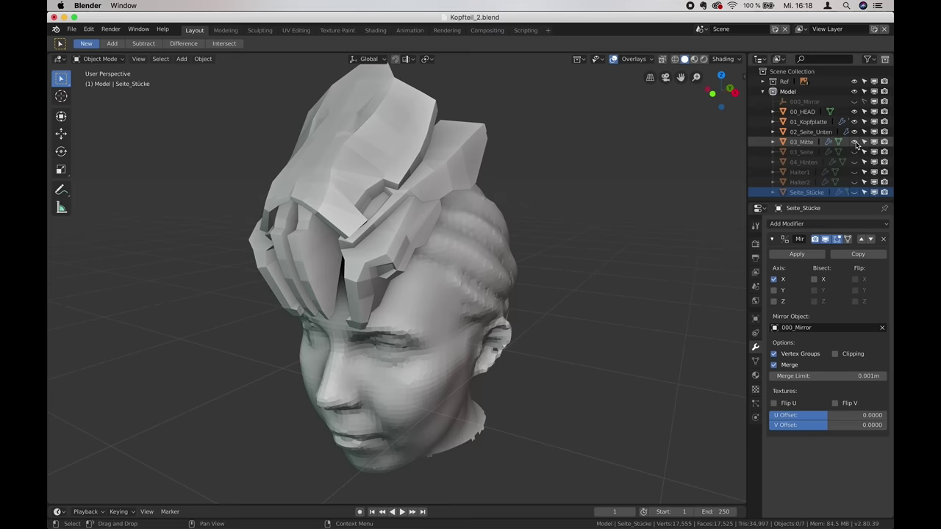
click(855, 151)
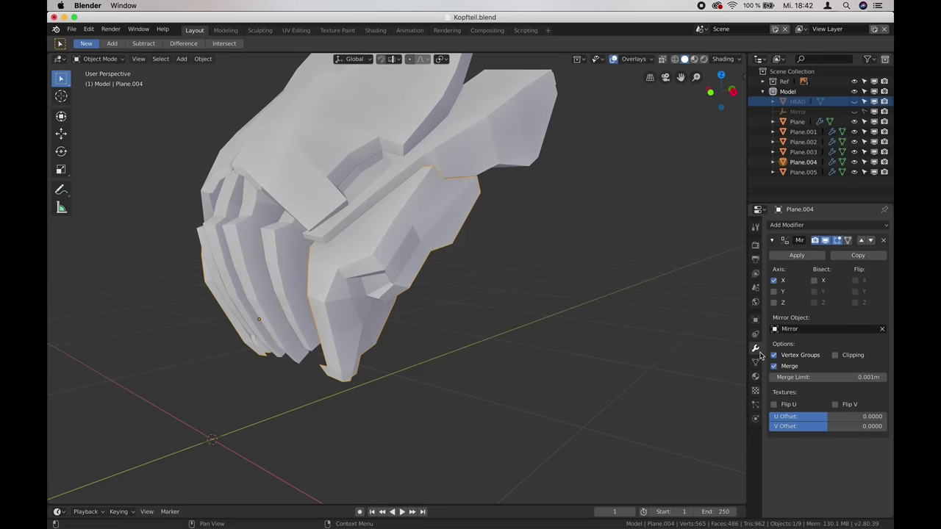
Add a Catmull-Clark Subdivision Surface modifier to the outer jaw piece, try viewport level 3, and set it back to 1
click(771, 240)
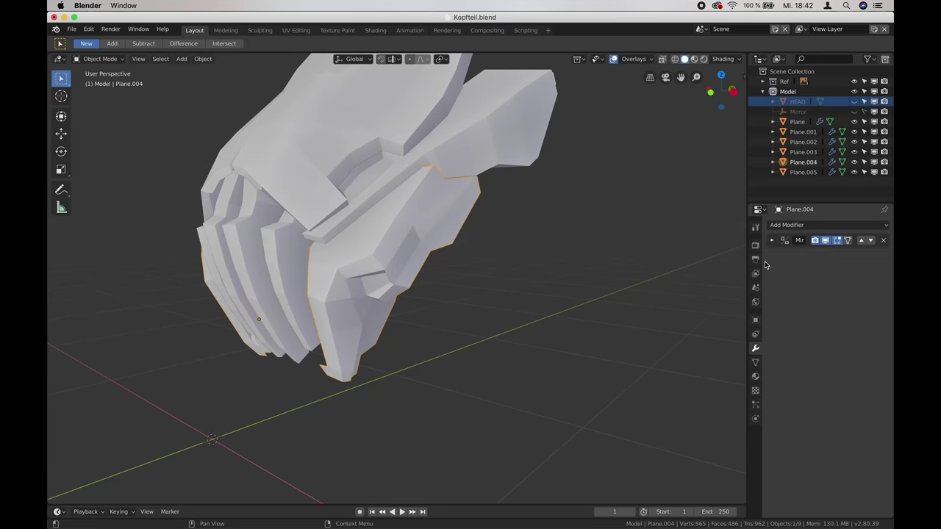
click(806, 226)
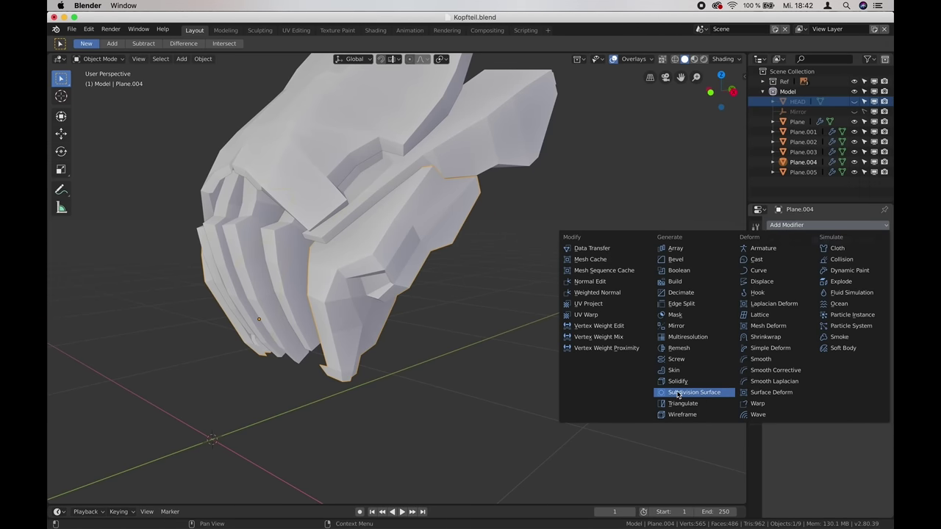
click(702, 395)
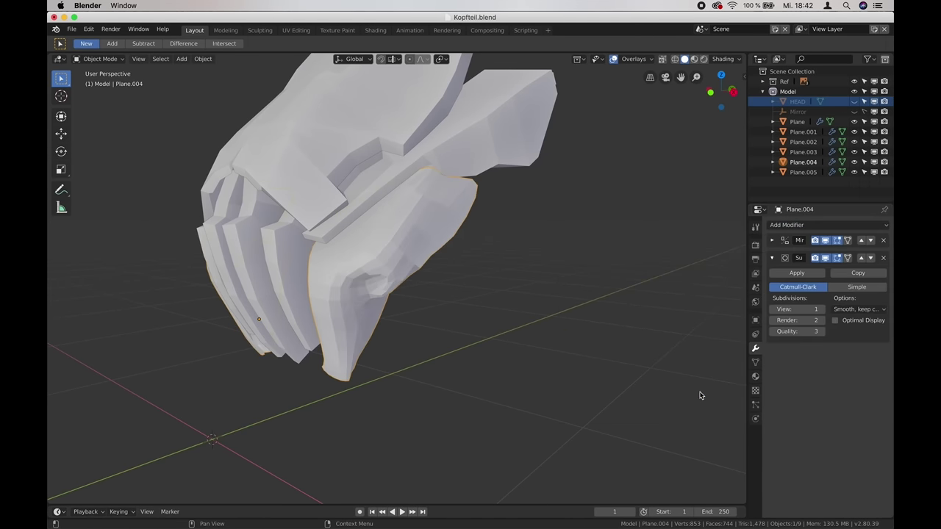
mouse_move(491, 356)
middle_down()
mouse_move(477, 336)
mouse_move(478, 347)
middle_up()
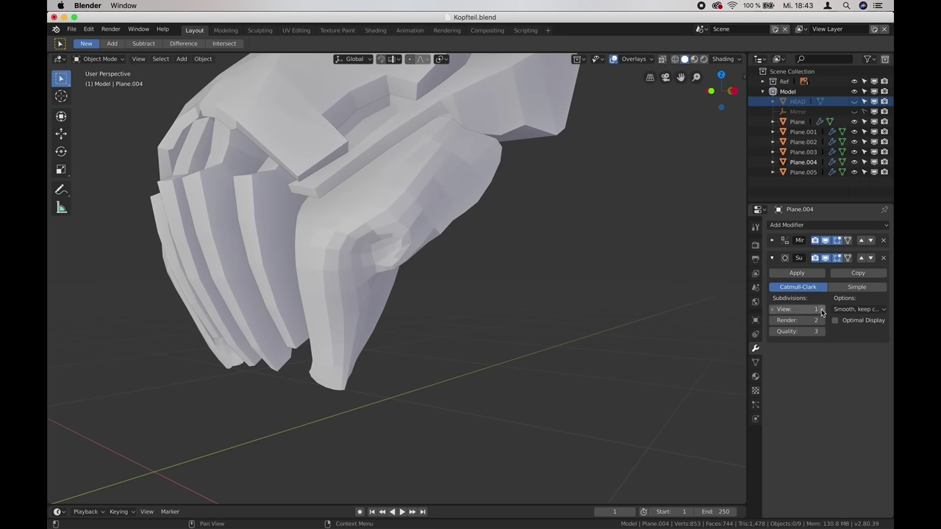
click(822, 310)
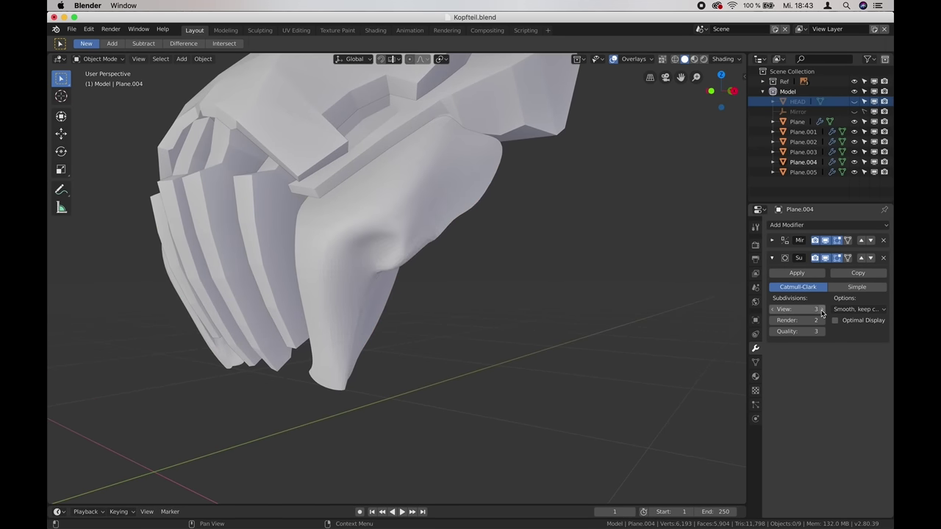
click(773, 310)
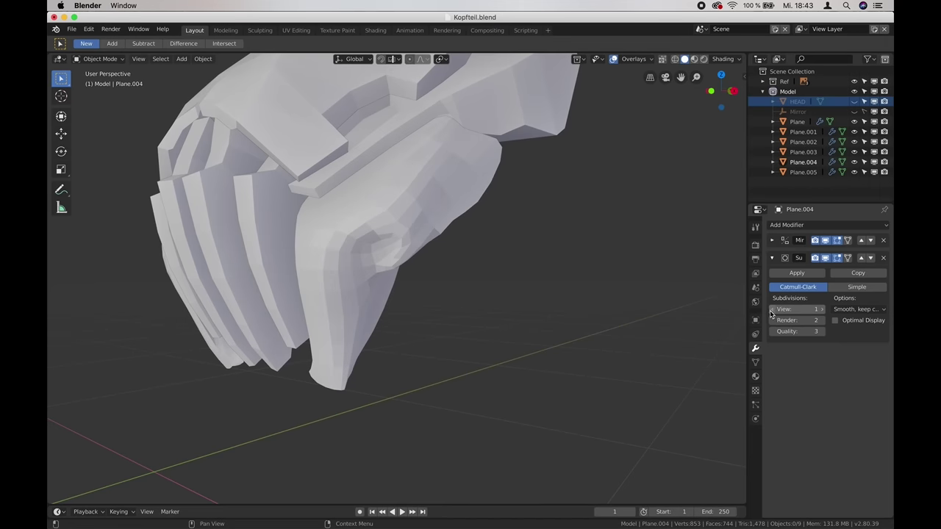
Select the outer jaw piece's whole mesh and raise the mean crease of all its edges to about 0.96
key(Tab)
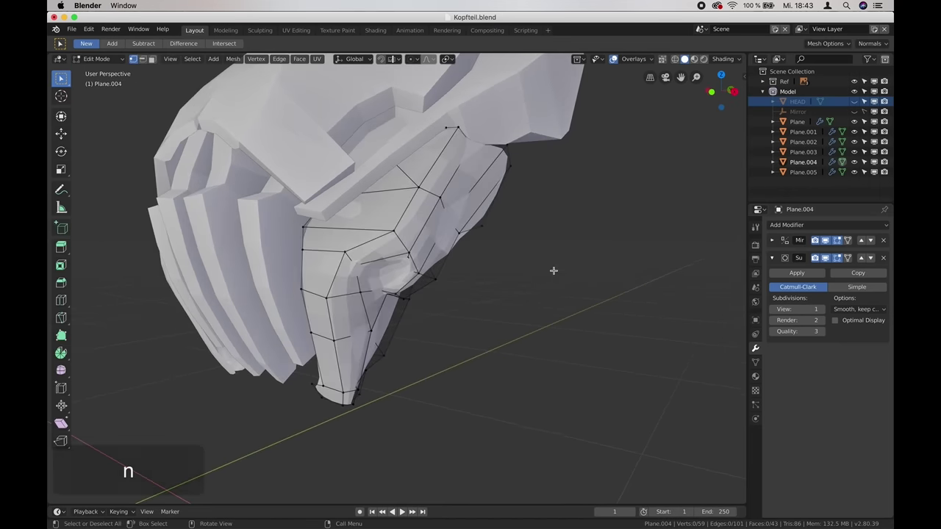
key(n)
key(a)
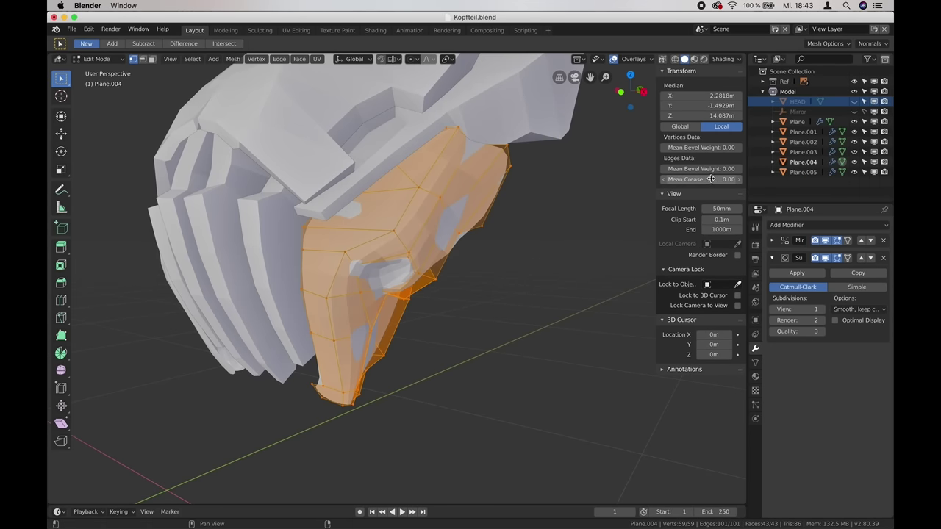
drag(724, 181, 744, 179)
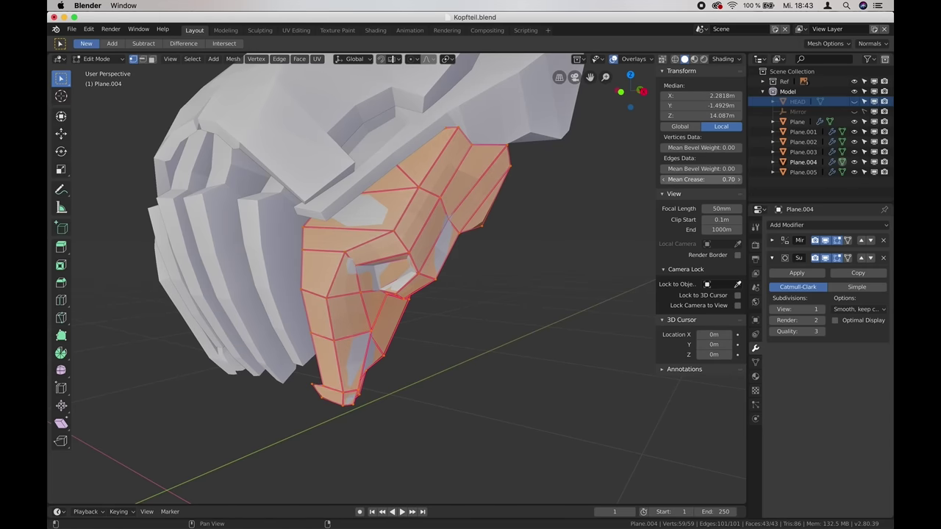
mouse_move(744, 180)
mouse_down()
mouse_move(718, 179)
mouse_move(743, 180)
mouse_up()
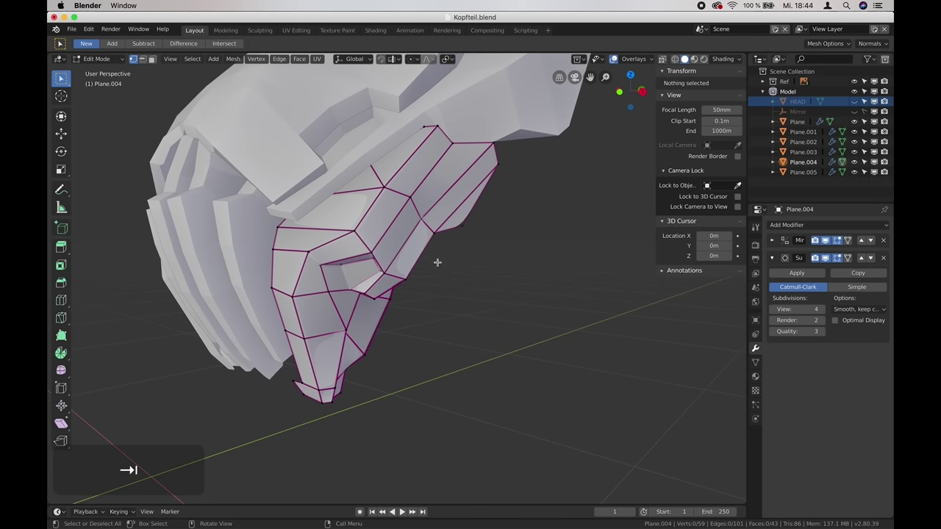
Lower the mean crease of the edge loops on the jaw piece's upper outer side to about 0.24 and compare it in object mode
click(144, 62)
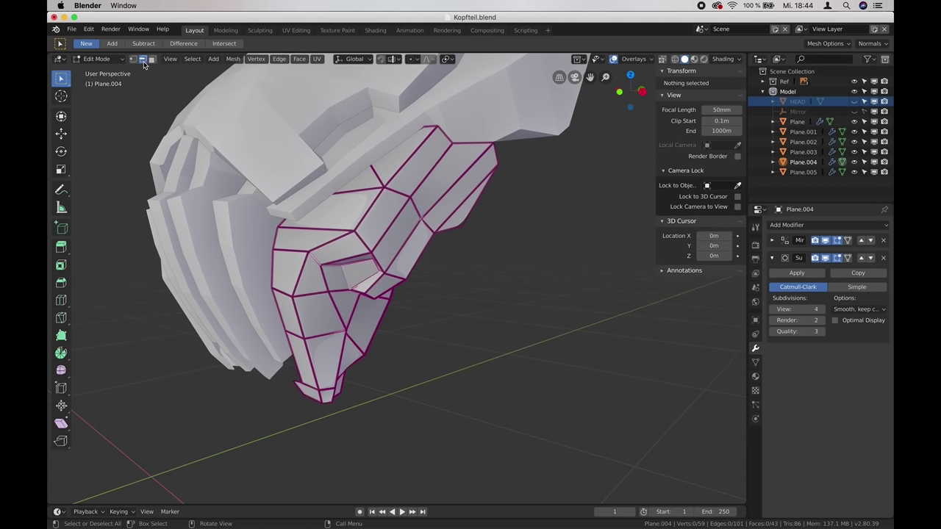
alt+click(428, 174)
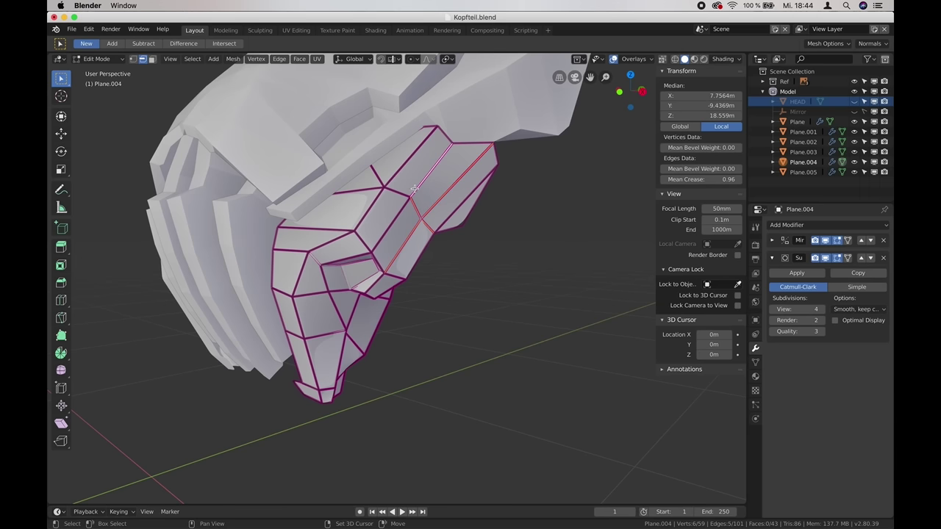
drag(707, 179, 691, 180)
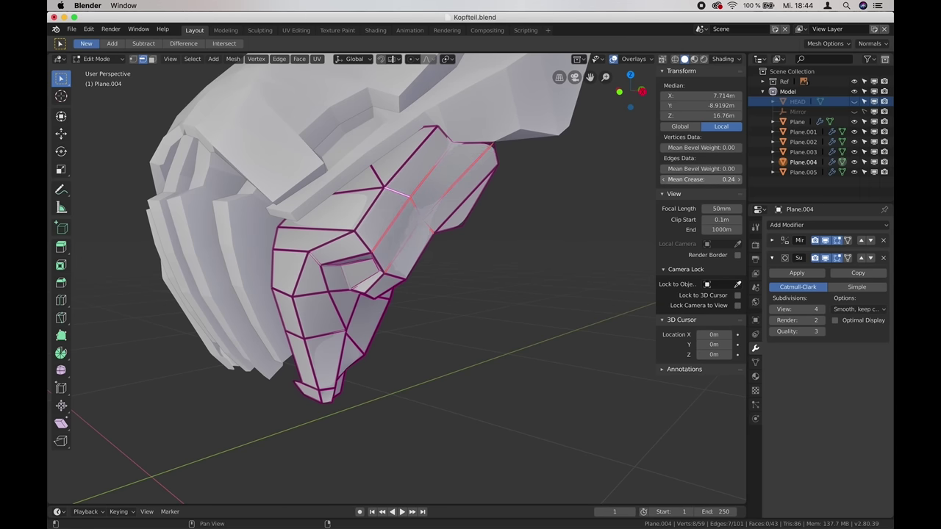
key(Tab)
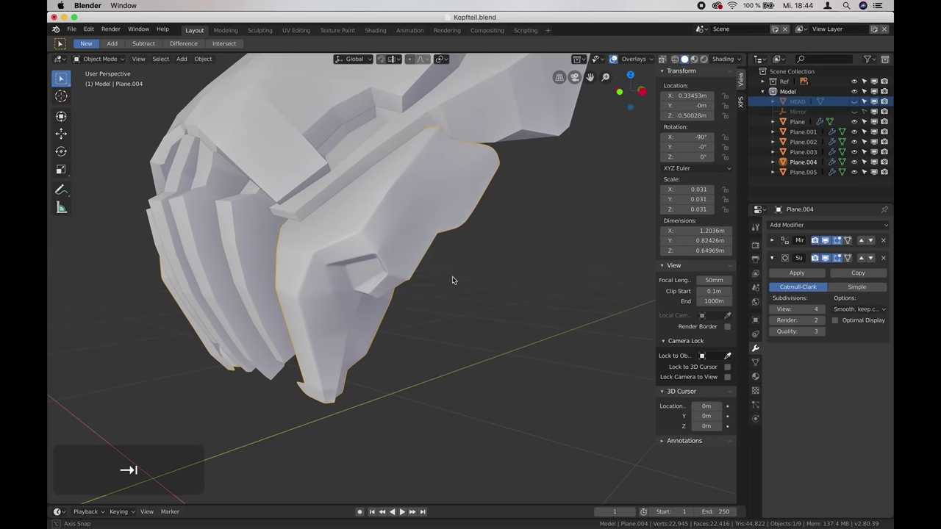
key(Tab)
key(Tab)
key(Tab)
Reduce the crease of another edge loop on the outer jaw piece and check the smoothed shape outside mesh editing
middle_drag(548, 303, 581, 317)
click(580, 317)
alt+click(434, 200)
drag(707, 180, 692, 180)
key(Tab)
key(Tab)
middle_drag(530, 309, 500, 287)
click(357, 188)
key(Tab)
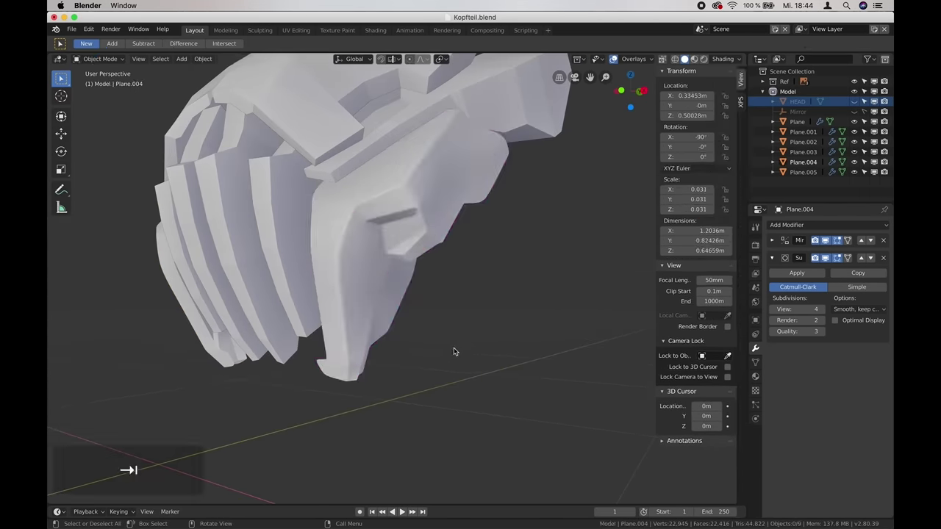
key(Tab)
key(Tab)
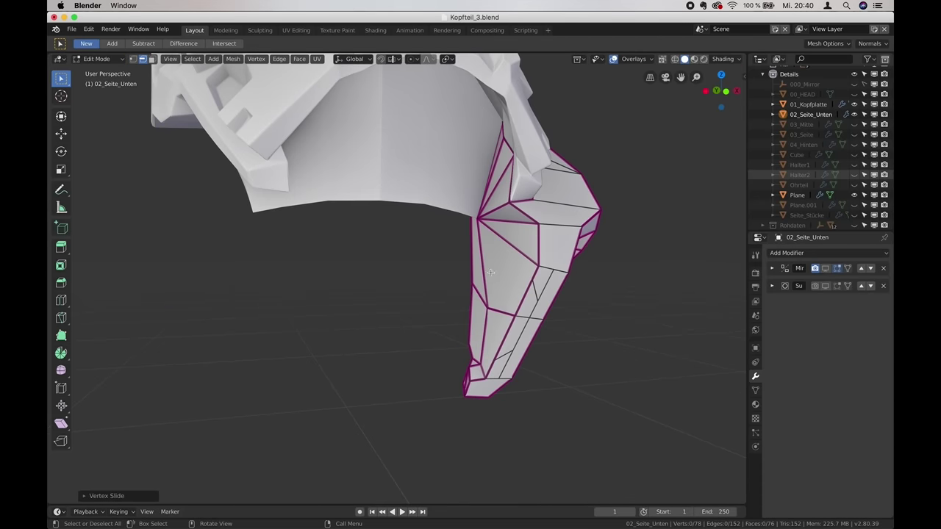
Add vertices along the inner edges of 02_Seite_Unten and join an opposite pair with an edge across its upper inner face
click(485, 271)
right_click(507, 248)
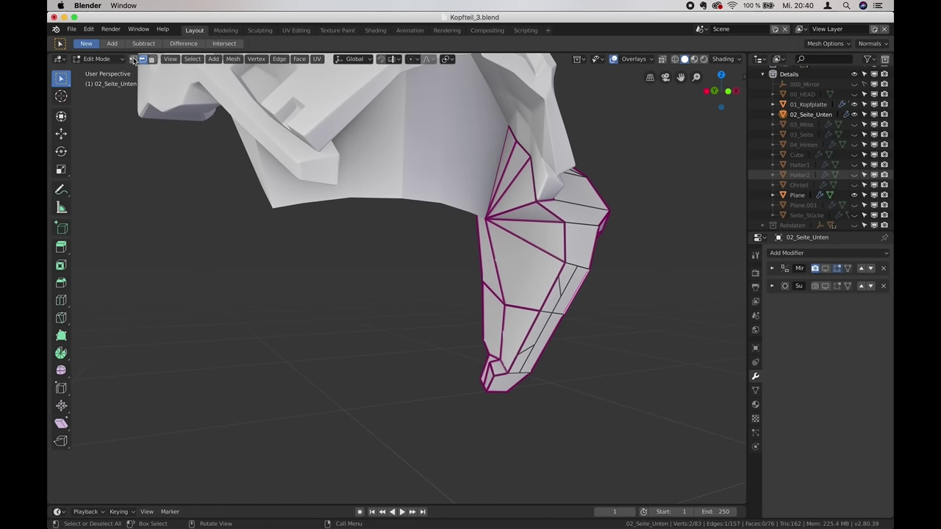
click(133, 59)
click(564, 262)
click(559, 276)
shift+click(495, 259)
key(f)
Join two more vertex pairs with new edges on the lower inner face of 02_Seite_Unten
click(521, 307)
shift+click(505, 366)
key(f)
click(517, 355)
shift+click(503, 332)
key(f)
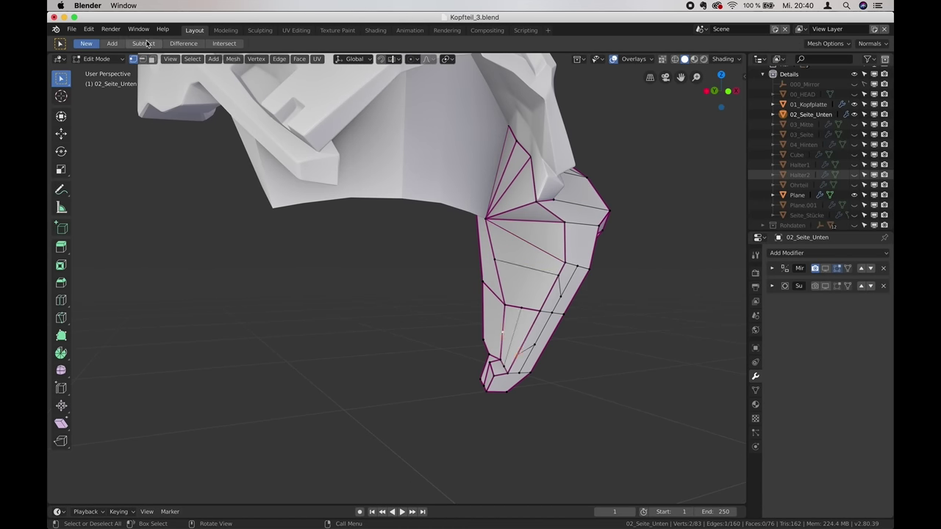
Select and delete the large upper face on the inner side of 02_Seite_Unten
click(152, 59)
click(500, 233)
key(x)
click(517, 282)
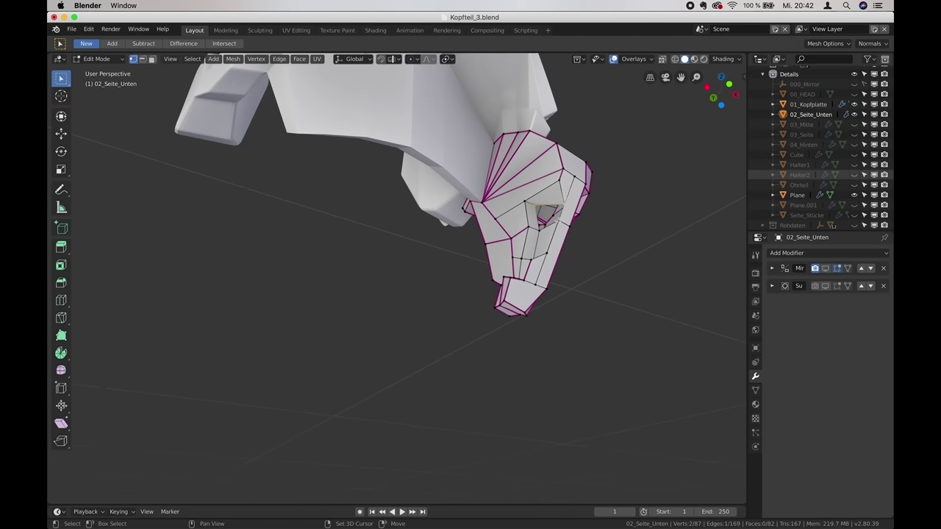
Slide two mesh elements along their edges to adjust the inner side of 02_Seite_Unten, and finish mesh editing
key(g)
key(g)
click(530, 285)
middle_drag(509, 275, 560, 293)
click(553, 330)
key(g)
key(g)
click(556, 329)
middle_drag(557, 327, 605, 343)
key(Tab)
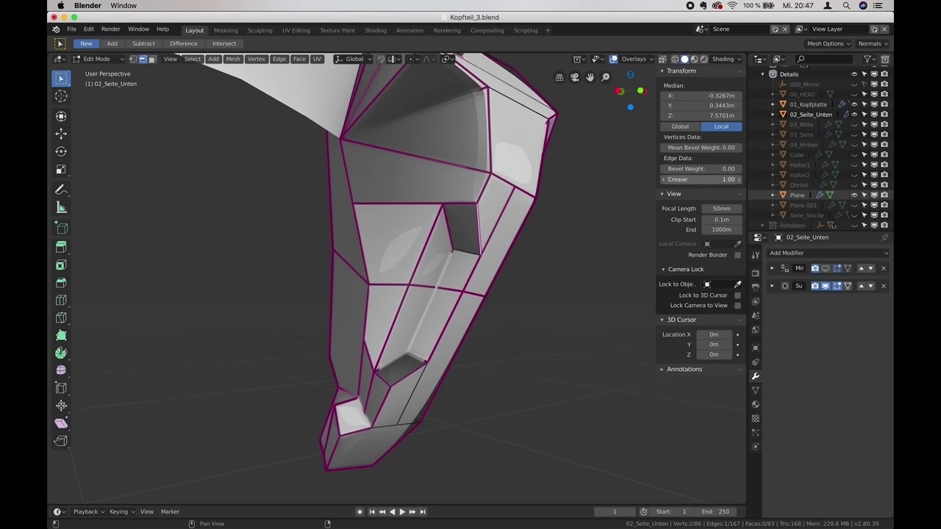
Select edges around the inner recess of 02_Seite_Unten and turn on the Face Orientation overlay to inspect its normals
click(483, 194)
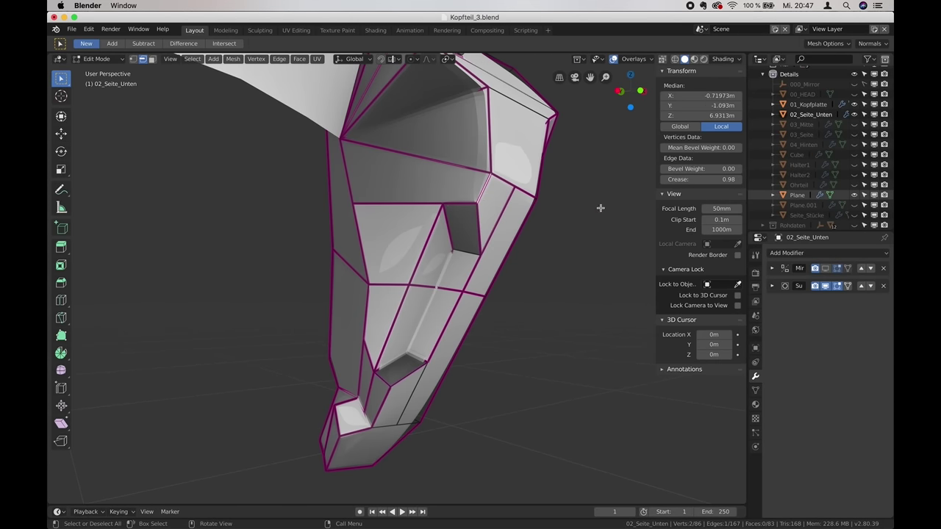
click(448, 228)
click(652, 59)
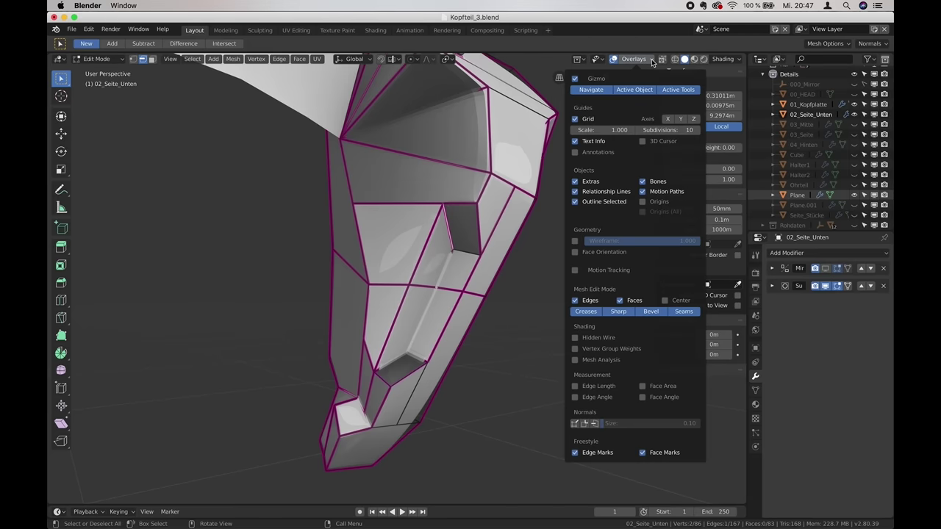
click(575, 253)
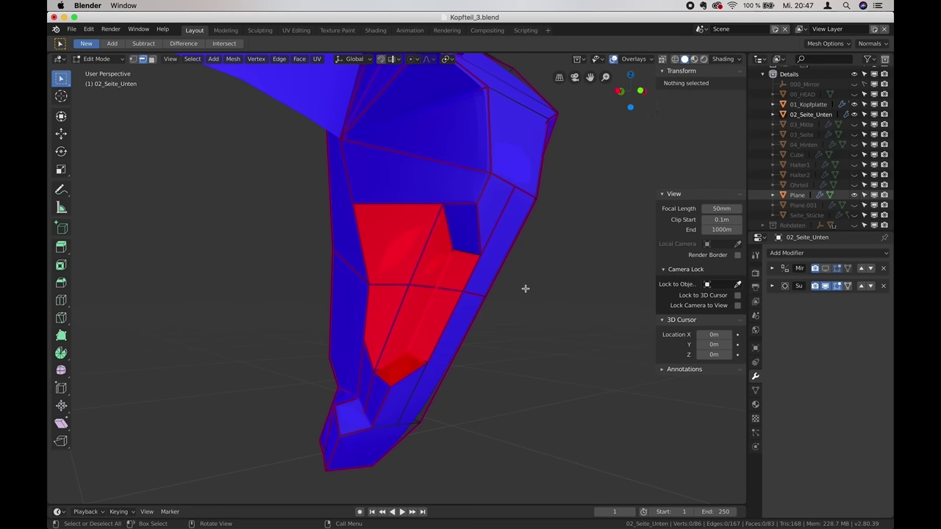
middle_drag(525, 287, 463, 277)
scroll(424, 276, up, 3)
Select the seven reversed red faces in the inner recess of 02_Seite_Unten, flip their normals, and clear the selection
click(155, 63)
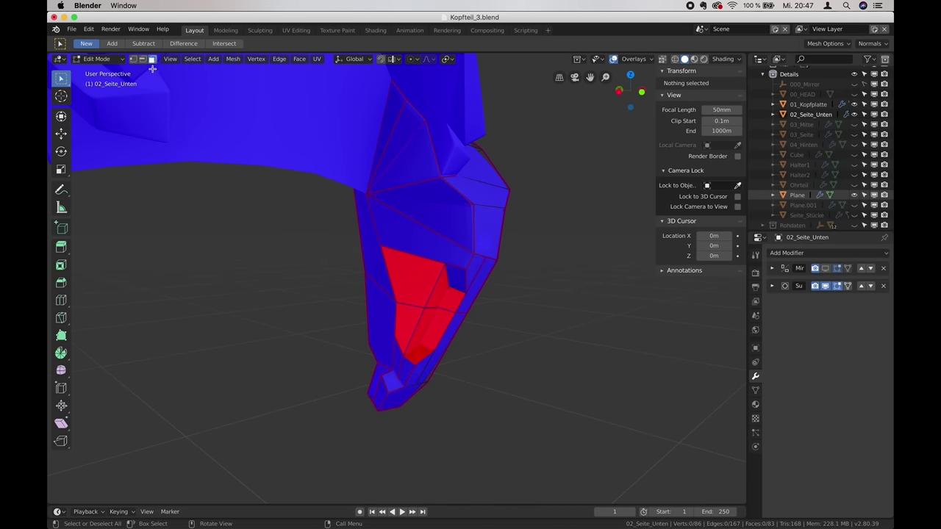
click(414, 283)
shift+click(439, 291)
shift+click(450, 300)
shift+click(439, 323)
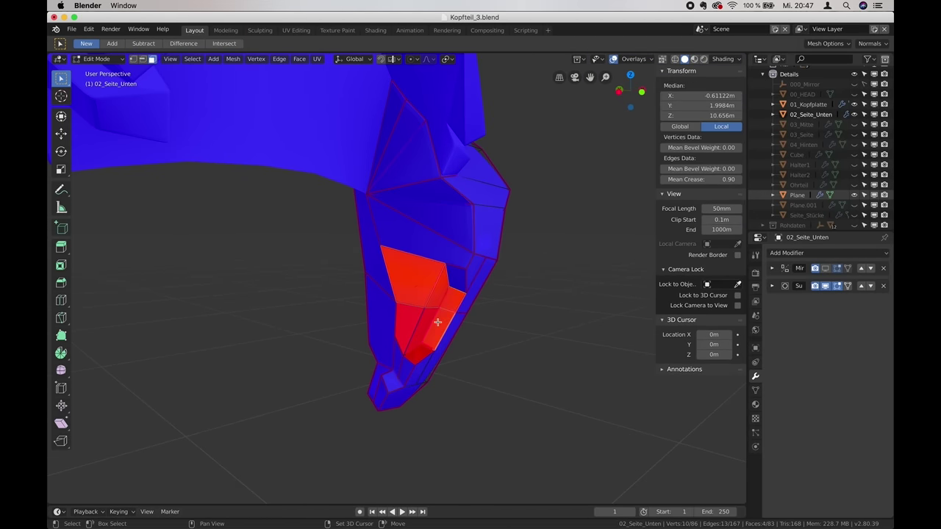
shift+click(425, 325)
shift+click(411, 326)
shift+click(418, 352)
click(235, 61)
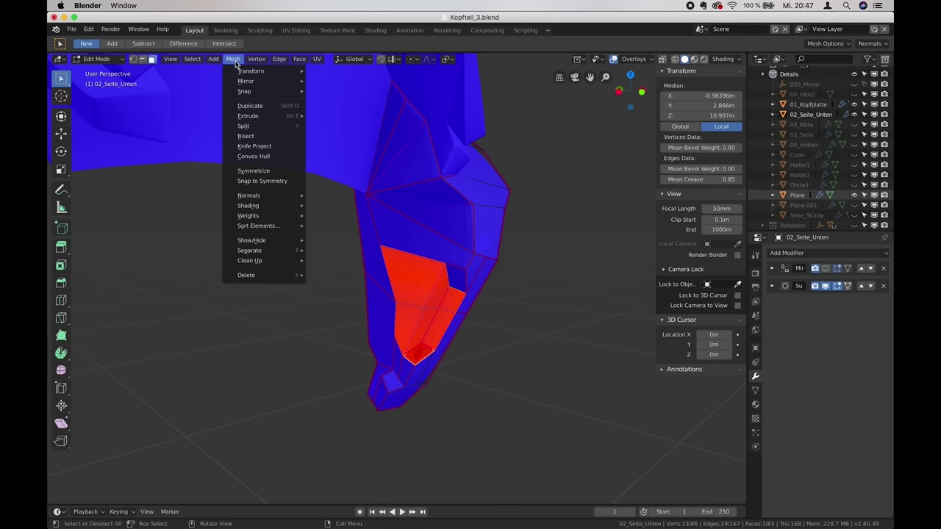
mouse_move(272, 200)
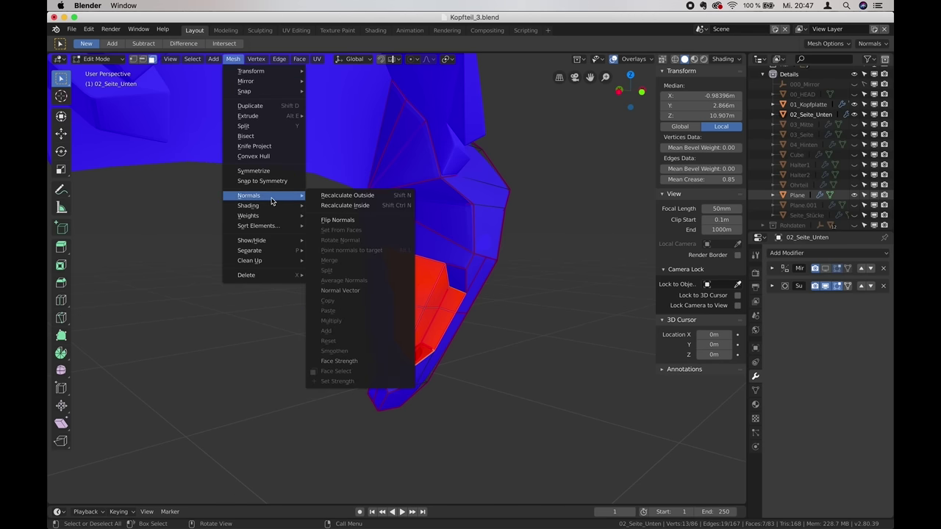
click(361, 221)
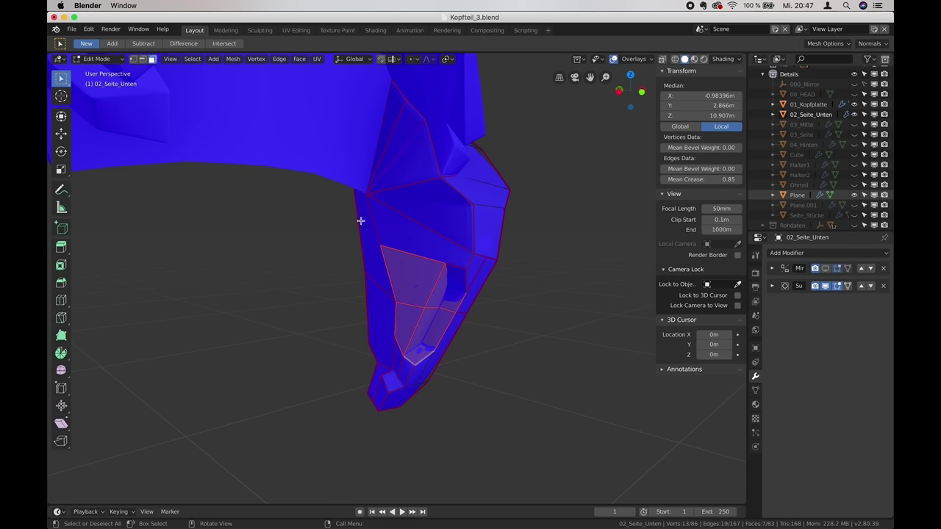
click(483, 321)
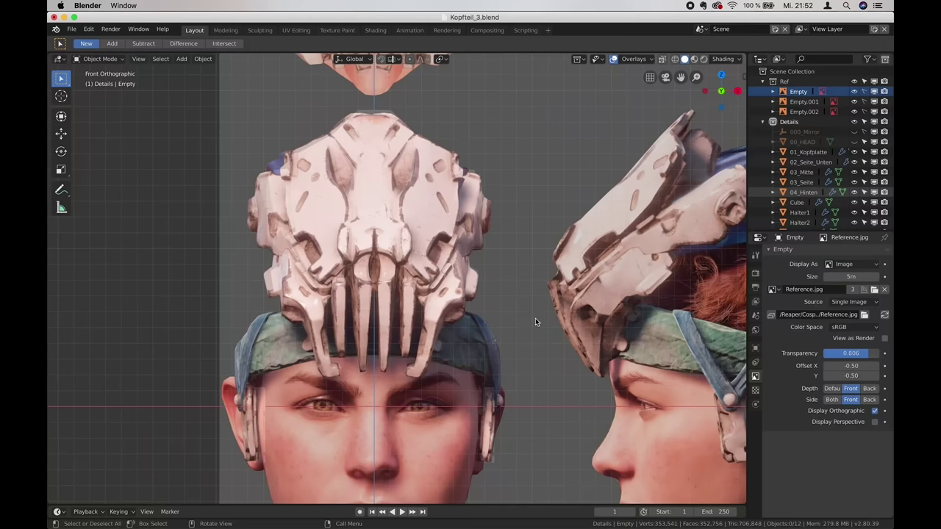
Fade the front reference image out to a transparency of 0.000 and back in to compare the modelled helmet with it
drag(850, 352, 787, 353)
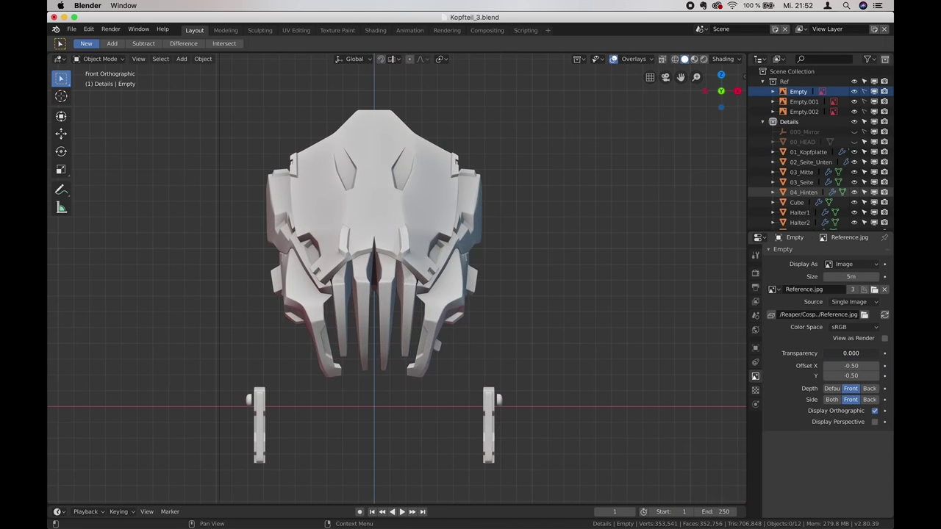
drag(851, 353, 911, 353)
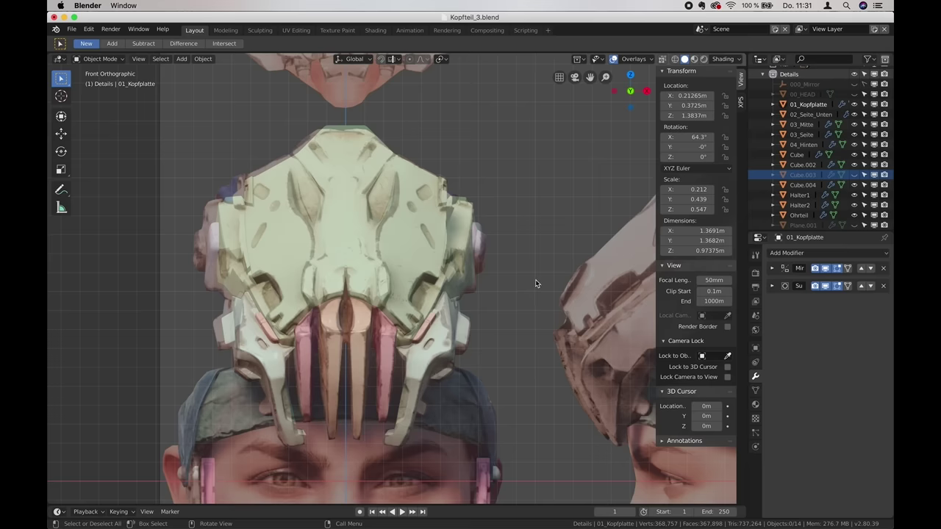
Add a cube, scale it down to about 0.030 and place it over the middle mark on the head plate
click(181, 59)
mouse_move(203, 74)
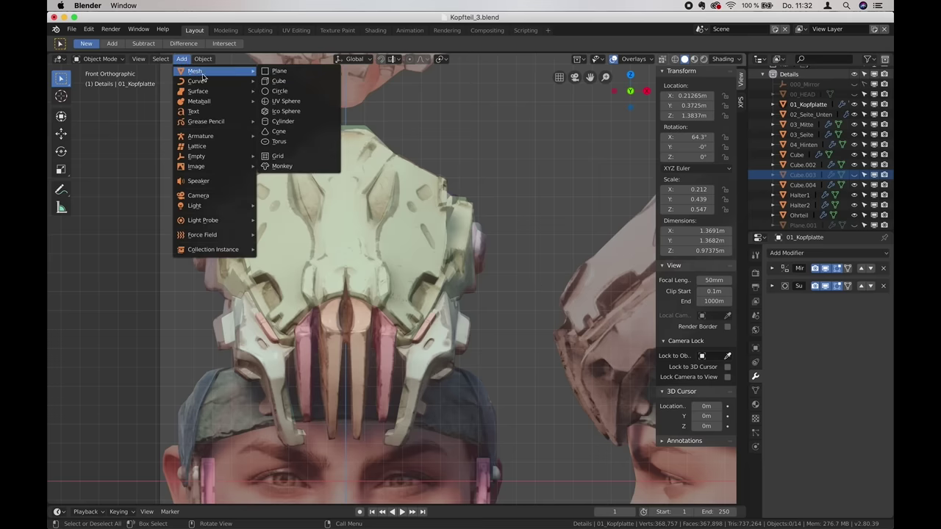
click(278, 81)
scroll(435, 271, down, 4)
key(s)
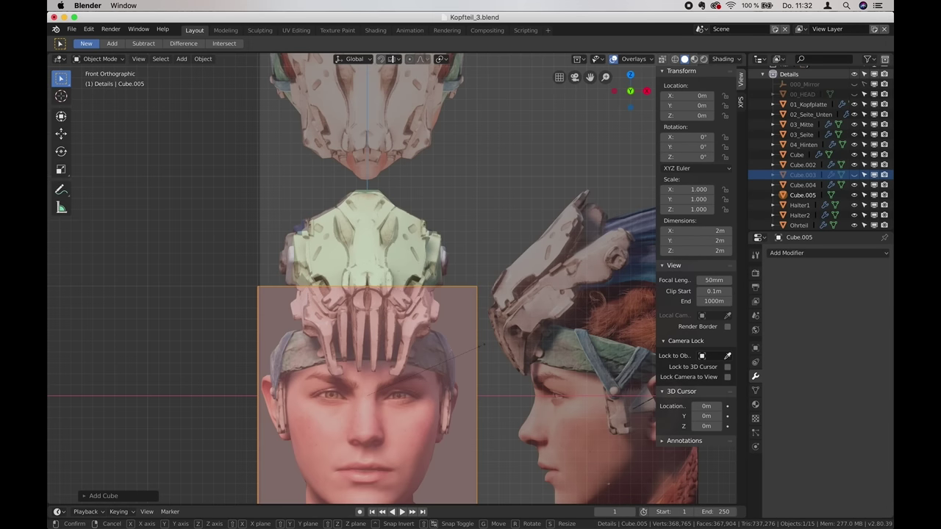
click(383, 398)
key(g)
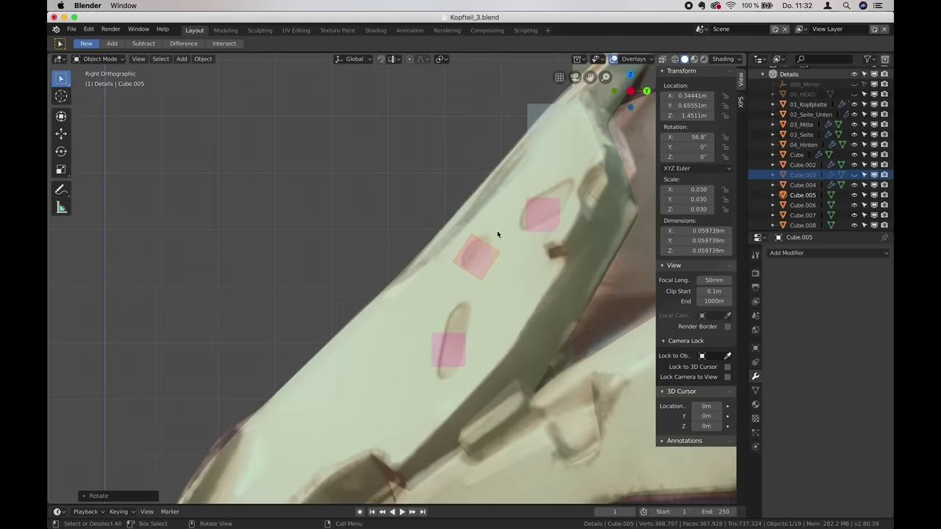
Rotate the small cube about the global Y and Z axes in the front and side views to align it with the plate's slanted surface
key(KP_1)
key(r)
key(y)
click(485, 301)
key(KP_3)
key(r)
key(z)
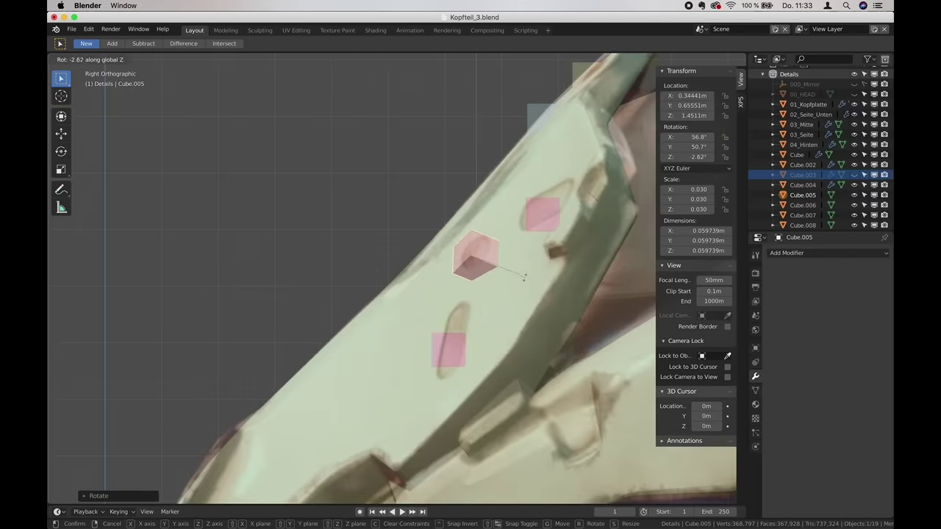
Set 000_Mirror as the mirror object for Cube.005 and add a Subdivision Surface modifier with raised subdivision levels
click(802, 356)
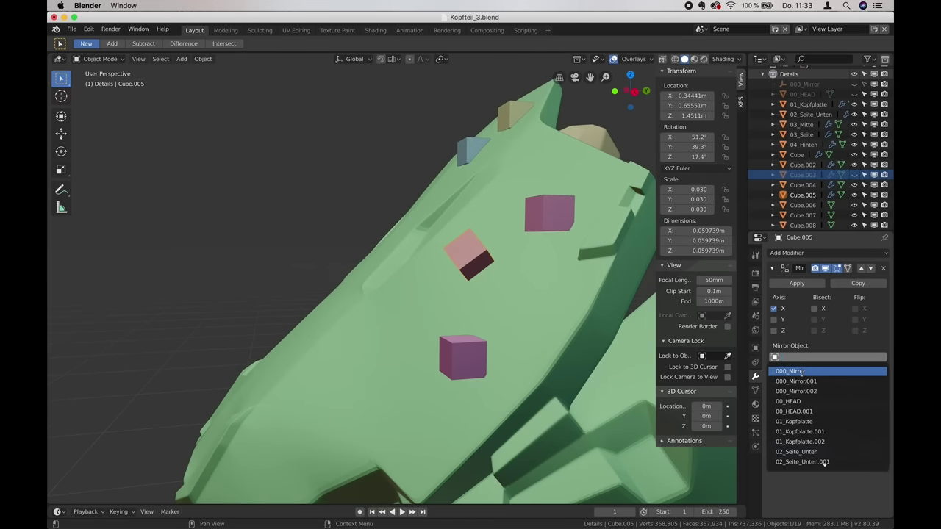
click(800, 371)
click(809, 253)
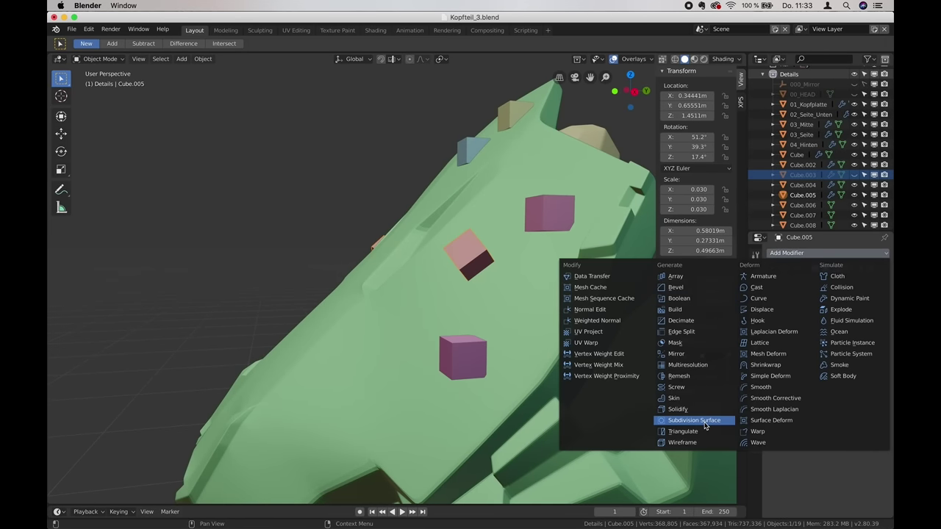
click(704, 420)
click(821, 336)
click(822, 338)
Crease the end-face edges of Cube.005 with a mean crease of 0.95, and finish mesh editing
drag(691, 179, 722, 179)
drag(722, 179, 730, 179)
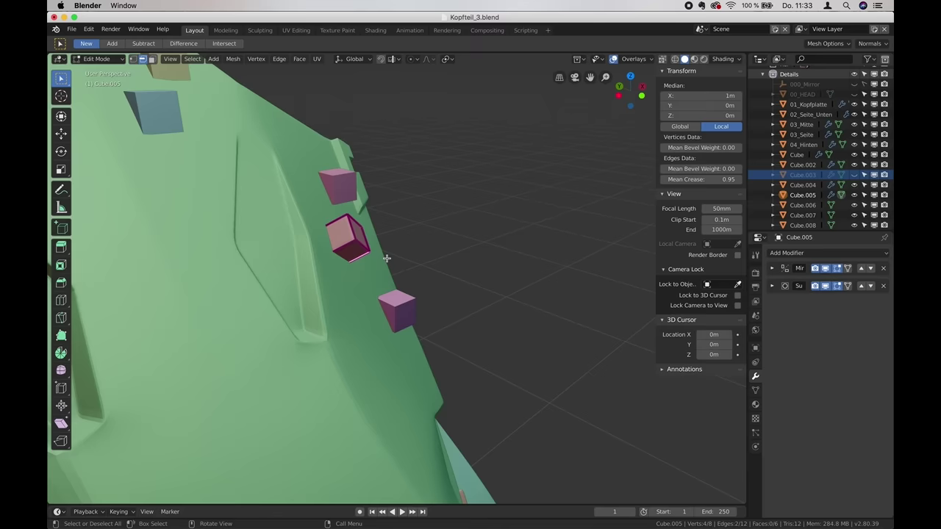
middle_drag(411, 250, 456, 244)
shift+click(413, 233)
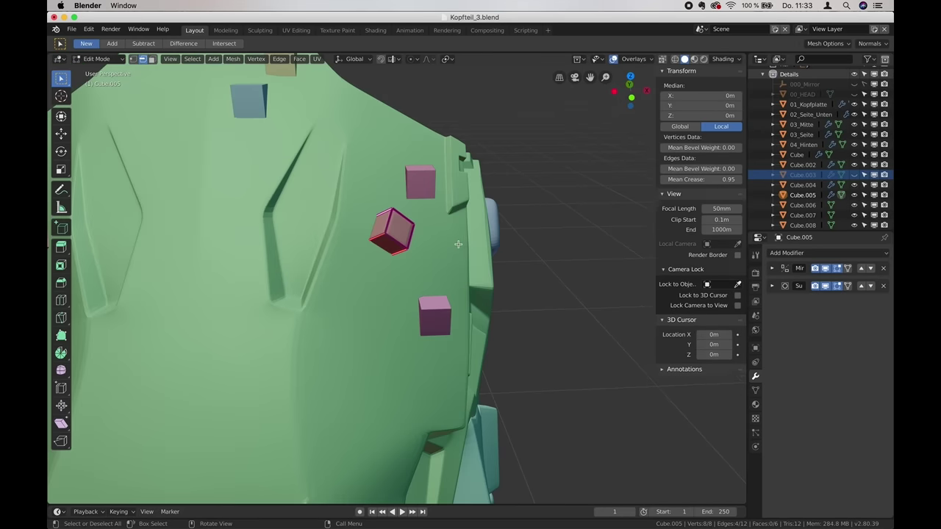
key(alt+z)
key(Tab)
Move the rounded Cube.005 along the global Y and X axes to match the round mark in the side and front references
key(KP_3)
key(g)
key(y)
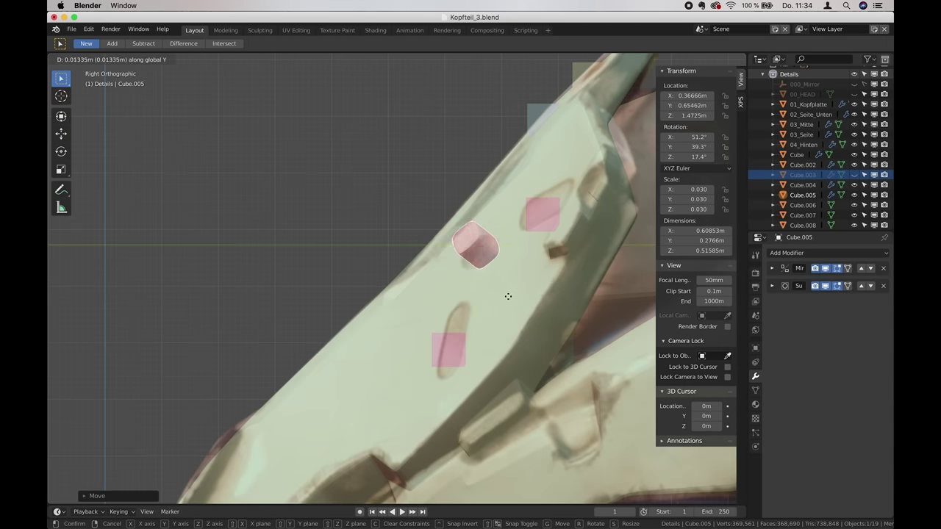
key(x)
key(KP_1)
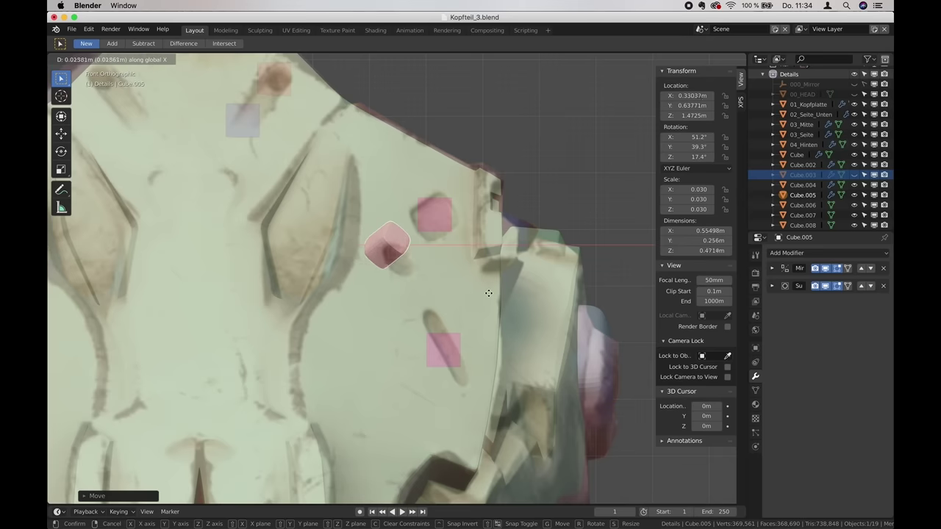
click(505, 296)
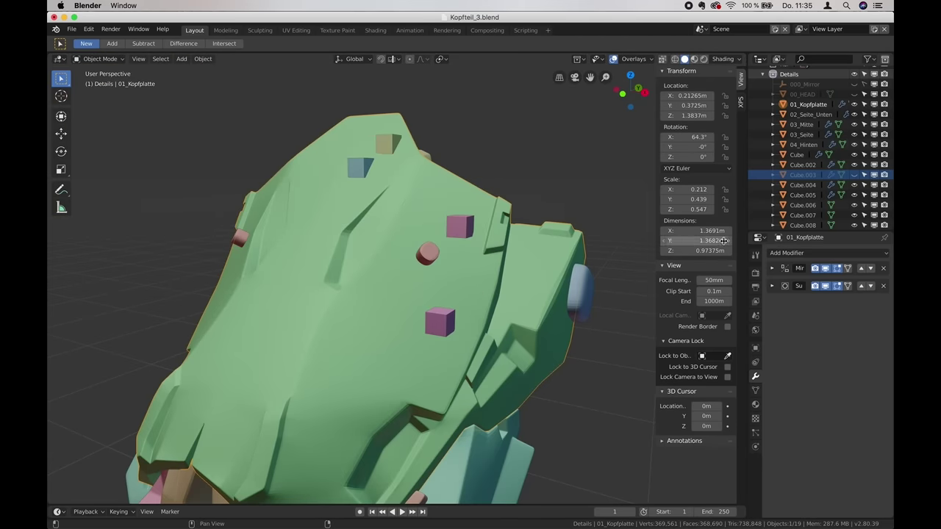
Cut Cube.005 out of 01_Kopfplatte with a Boolean modifier set to Difference, and hide the cutter to check the recess
click(790, 254)
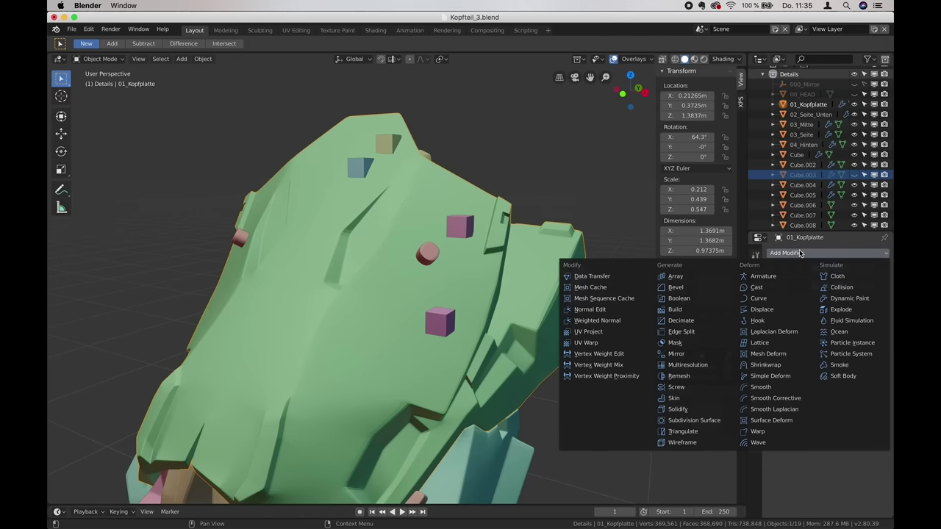
click(680, 299)
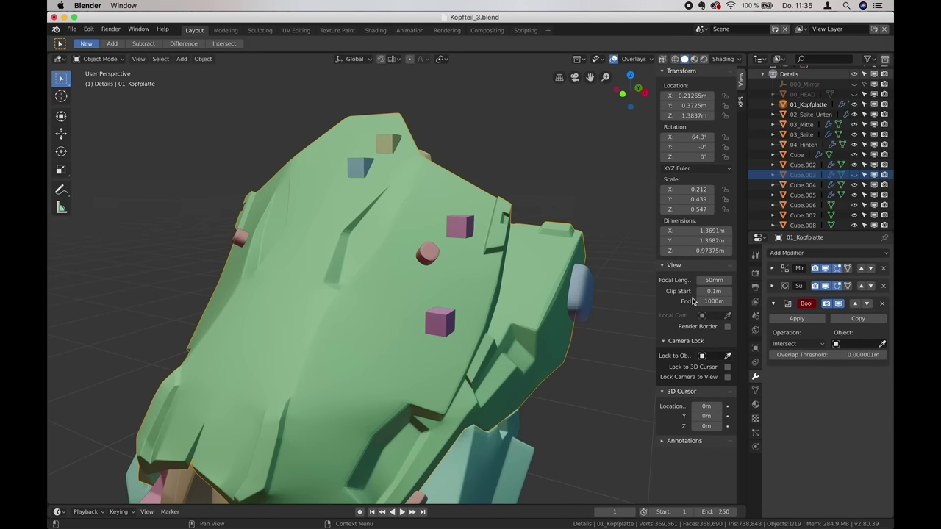
click(882, 344)
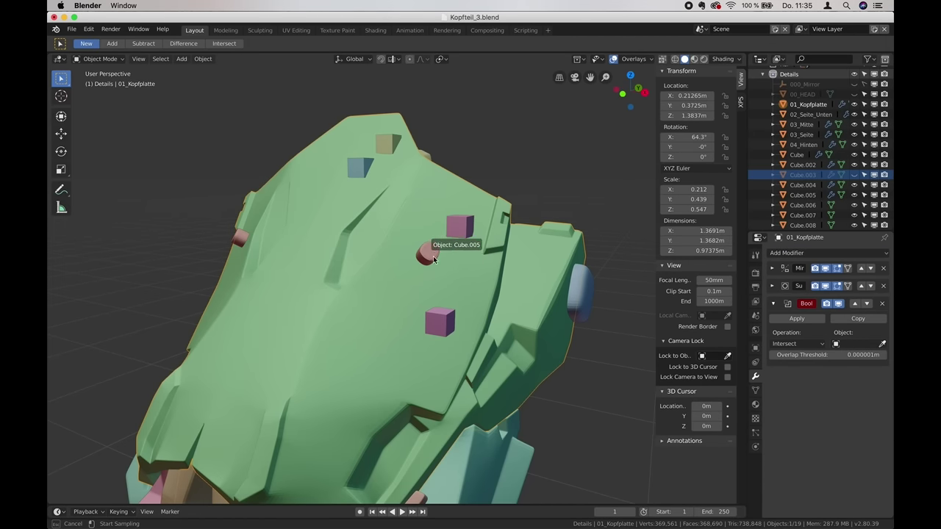
click(448, 268)
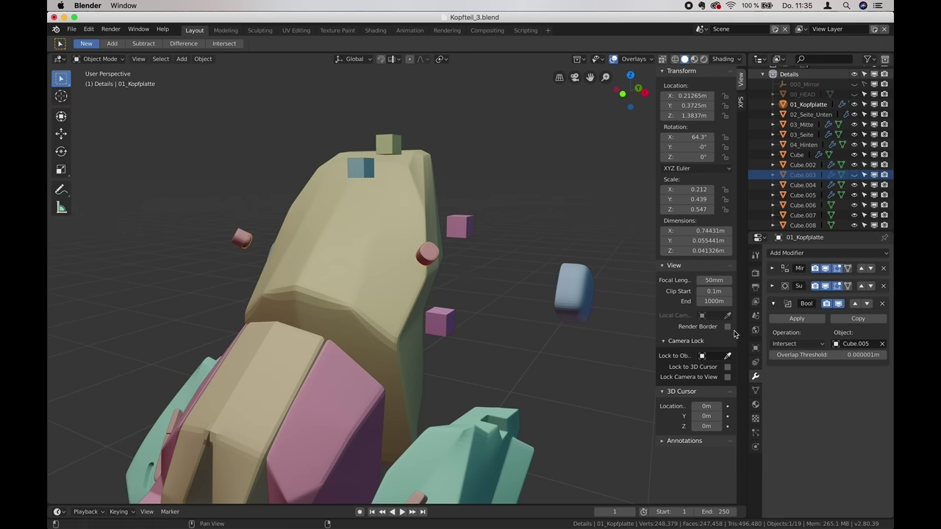
click(823, 346)
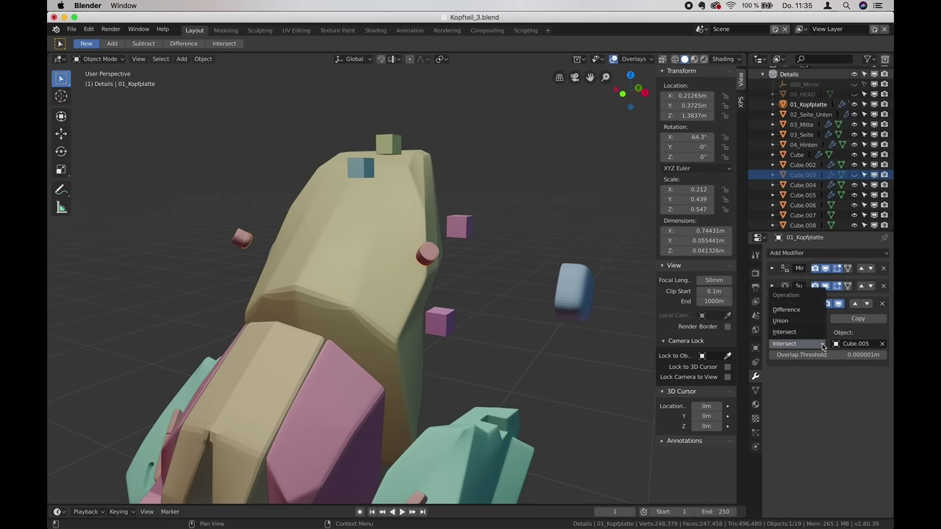
click(797, 311)
click(854, 196)
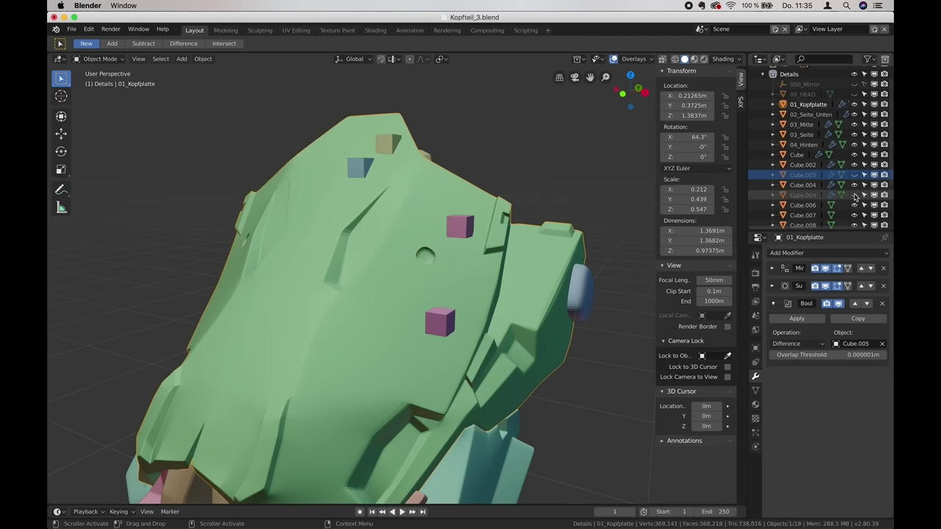
scroll(422, 259, down, 1)
scroll(428, 261, up, 3)
mouse_move(435, 279)
middle_down()
mouse_move(466, 264)
mouse_move(420, 287)
middle_up()
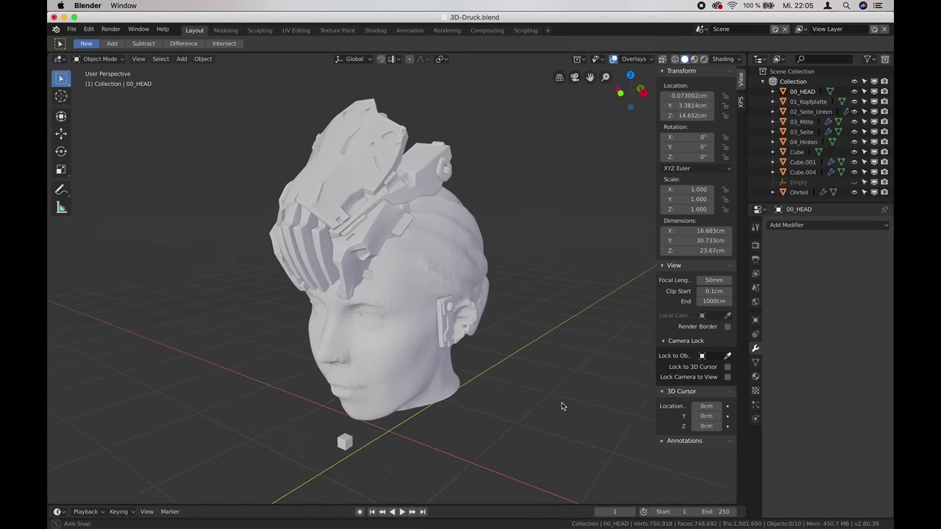
Set the scene's unit system to Metric and its length unit to Centimeters
middle_drag(561, 407, 519, 326)
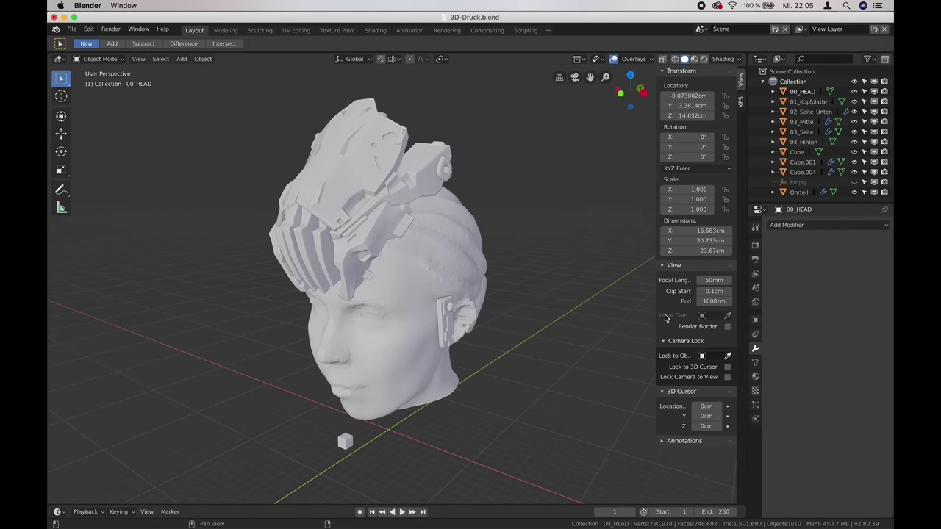
click(755, 289)
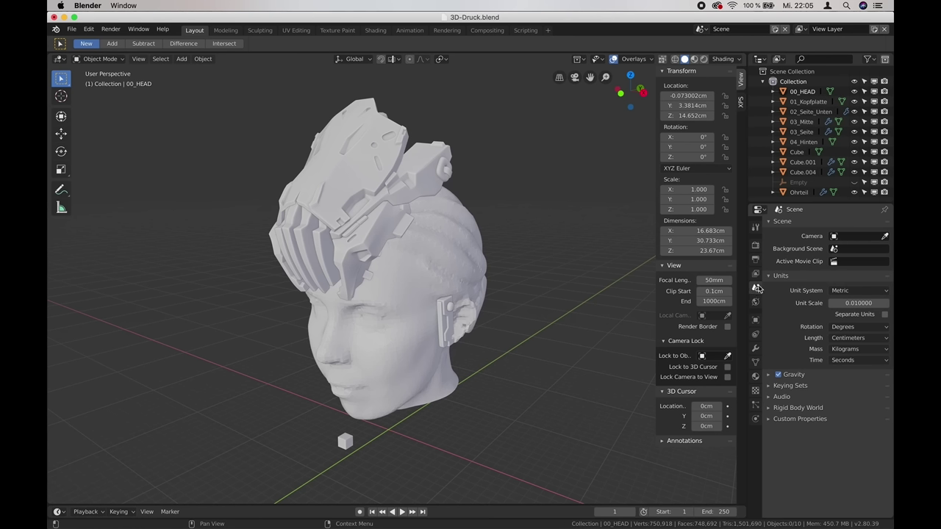
click(855, 293)
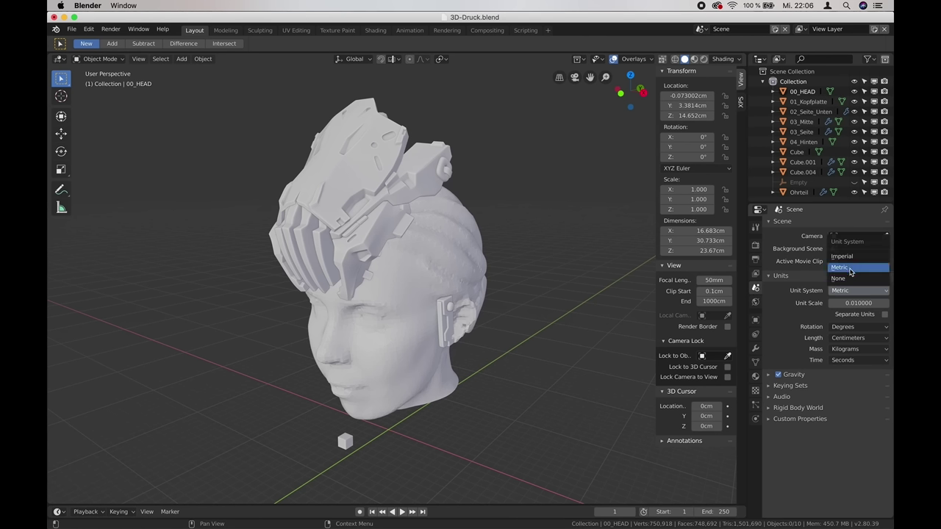
click(851, 269)
click(856, 338)
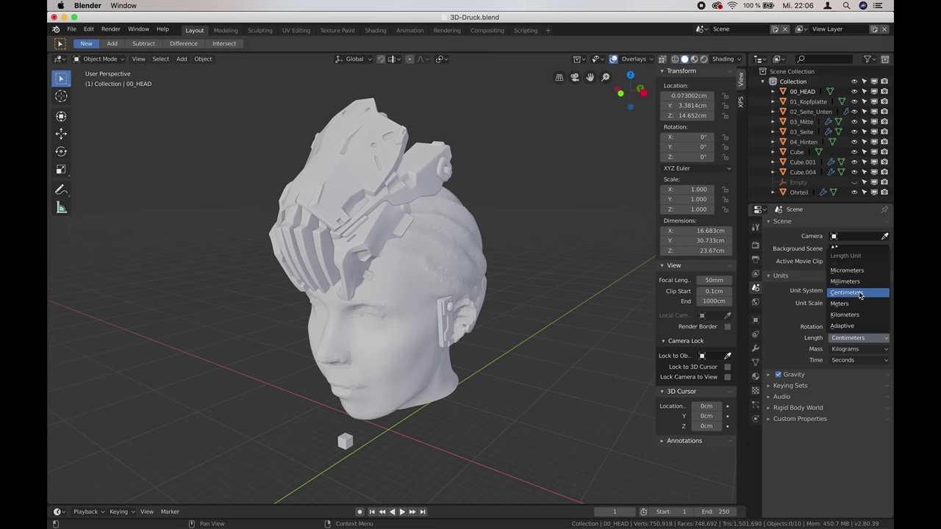
click(859, 294)
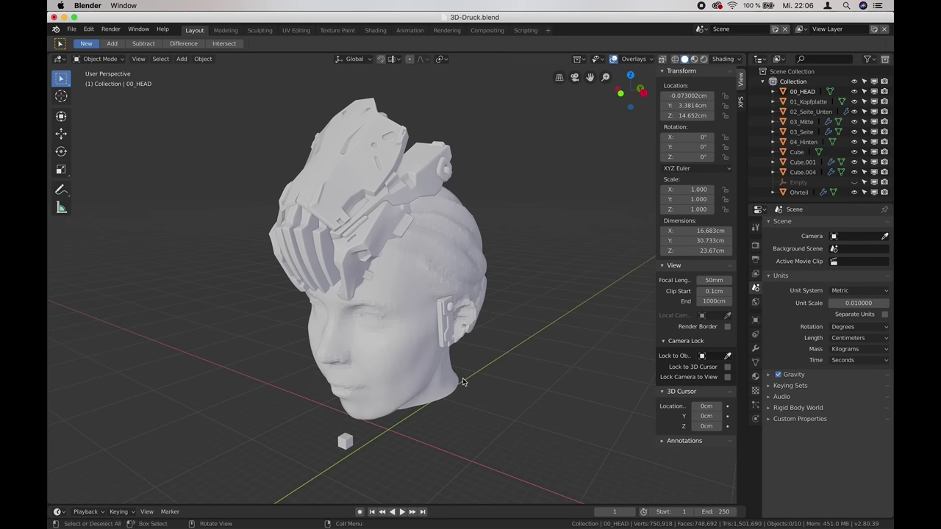
middle_drag(466, 389, 500, 378)
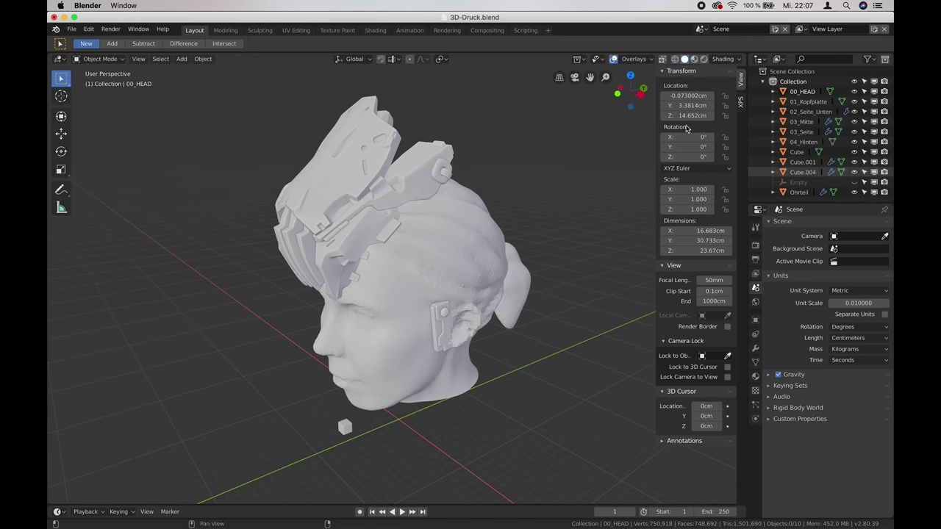
click(652, 59)
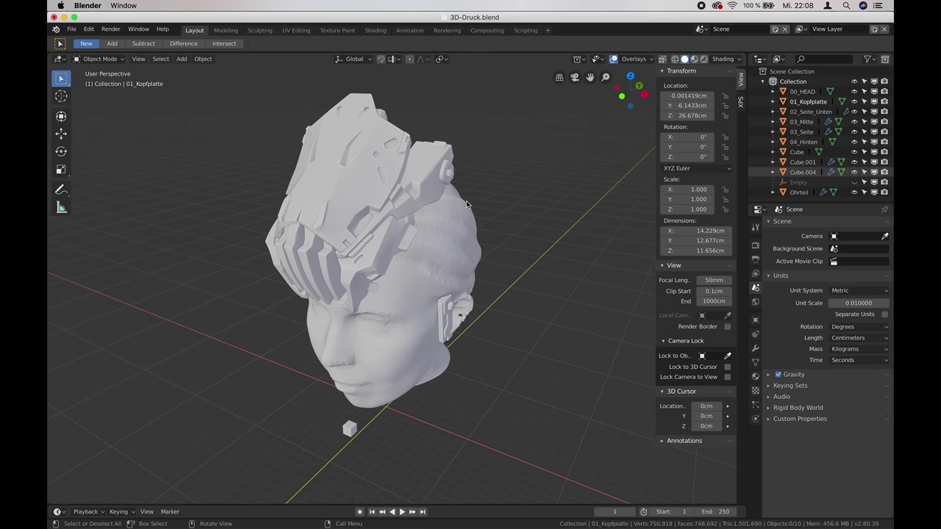
Select 01_Kopfplatte and set up an STL export limited to the selection, with a scale of 1.0
click(424, 183)
click(72, 29)
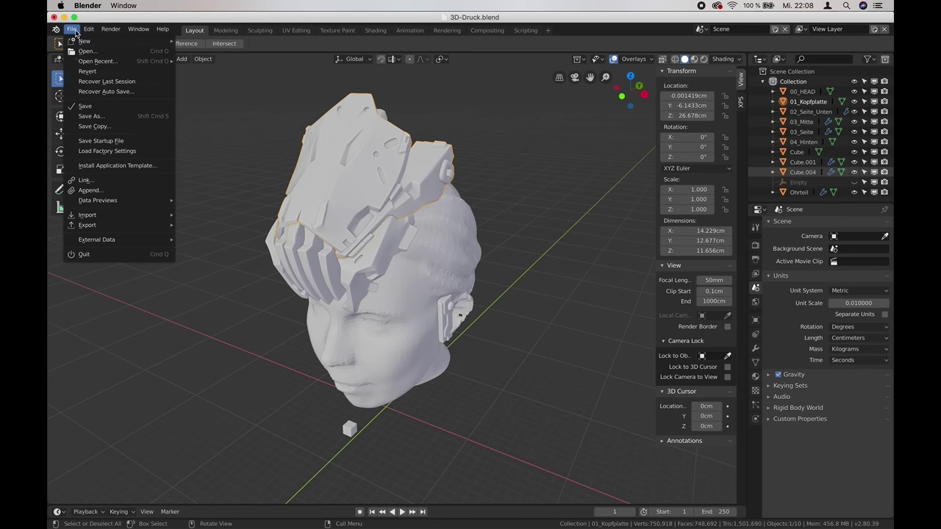
mouse_move(115, 227)
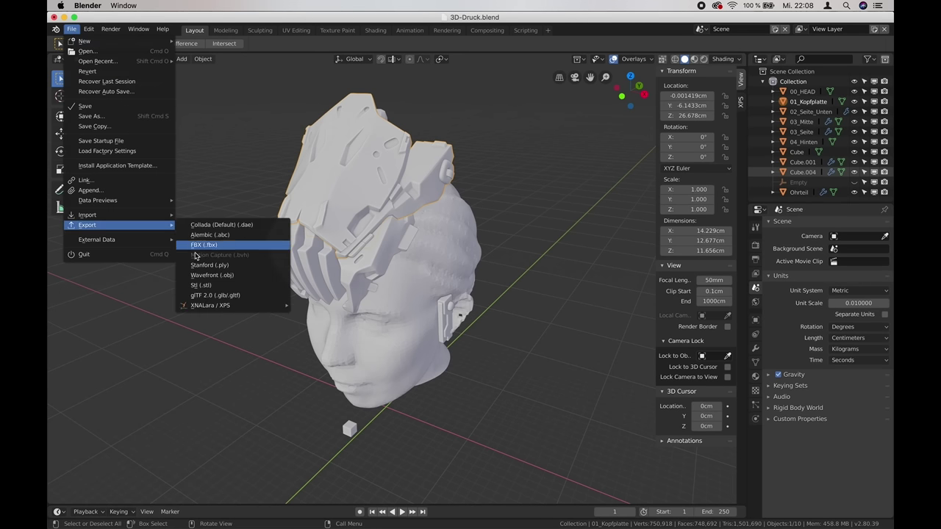
click(219, 286)
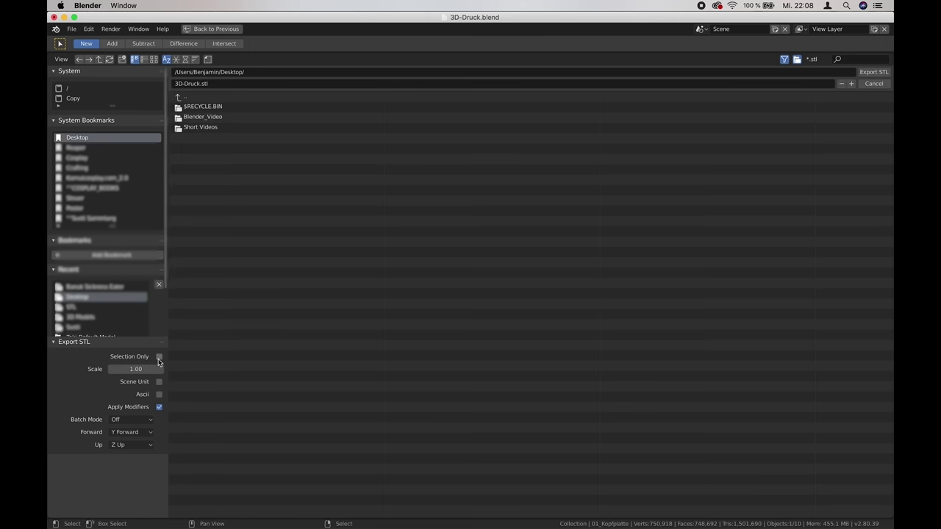
click(115, 368)
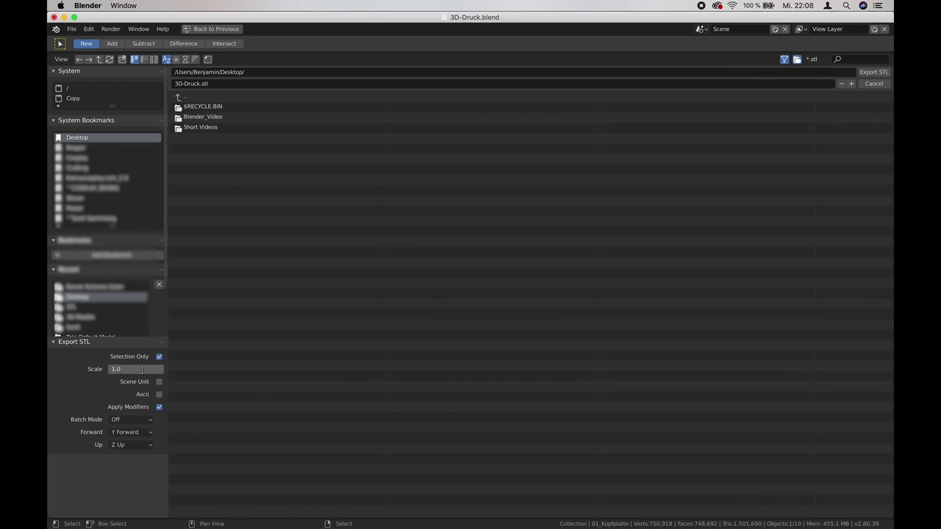
key(Return)
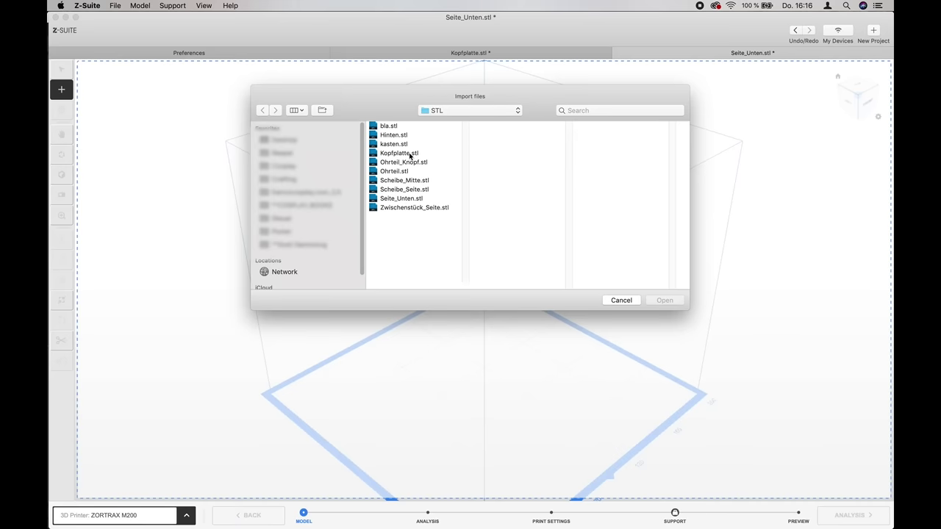
In Z-SUITE, import Kopfplatte.stl and lay the head plate down on the build platform by picking one of its faces
click(408, 153)
double_click(410, 154)
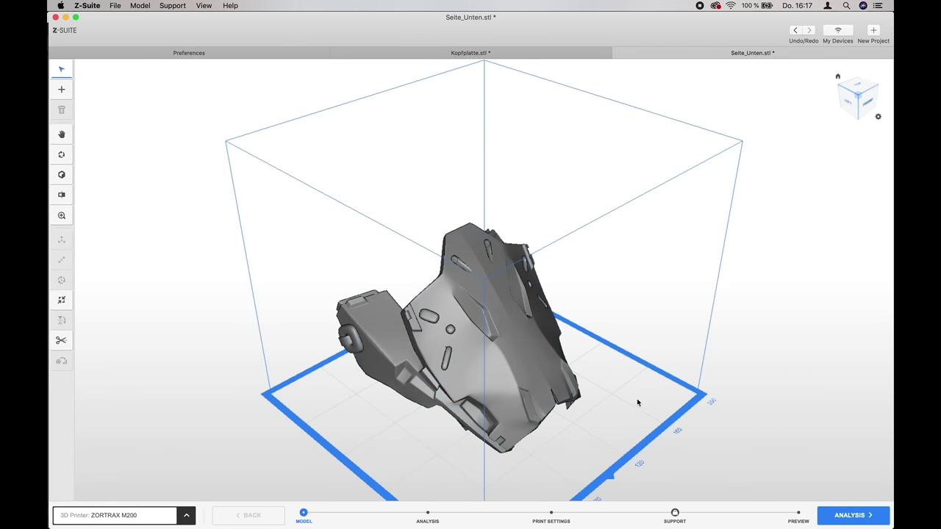
right_drag(643, 385, 217, 354)
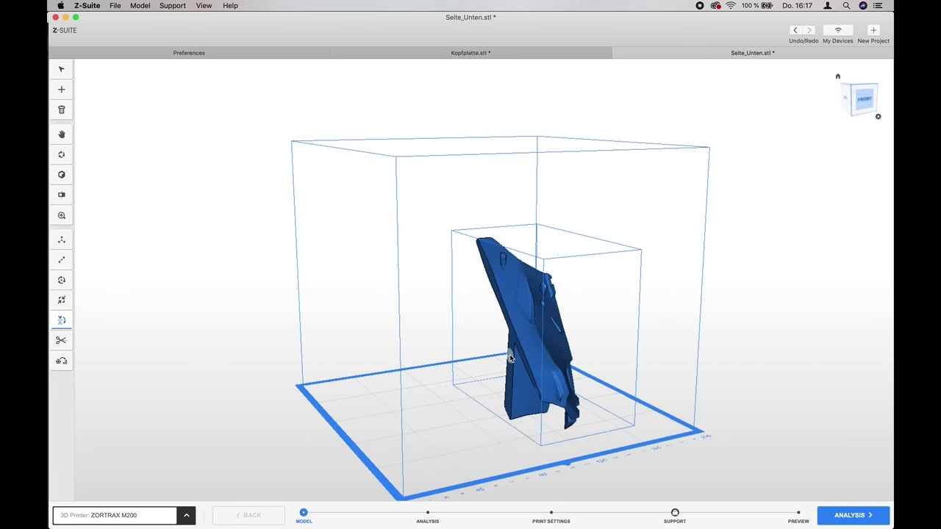
click(511, 358)
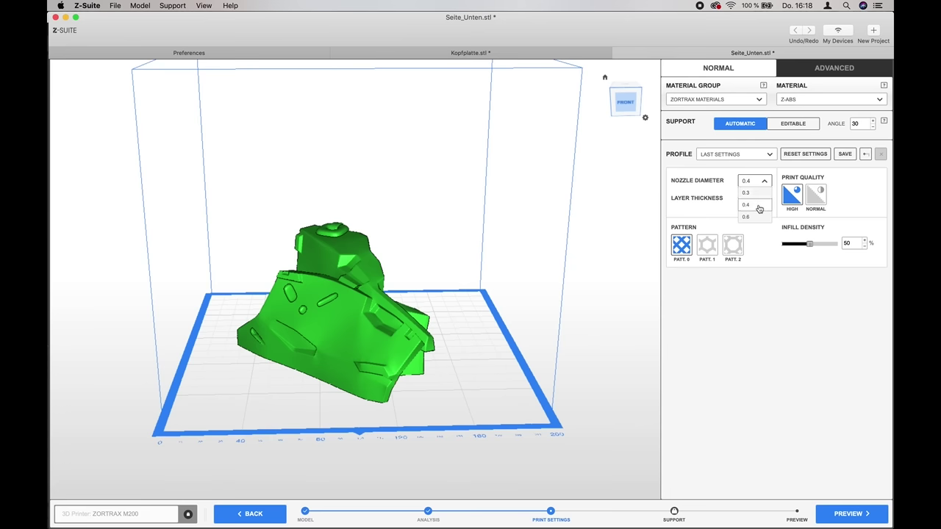